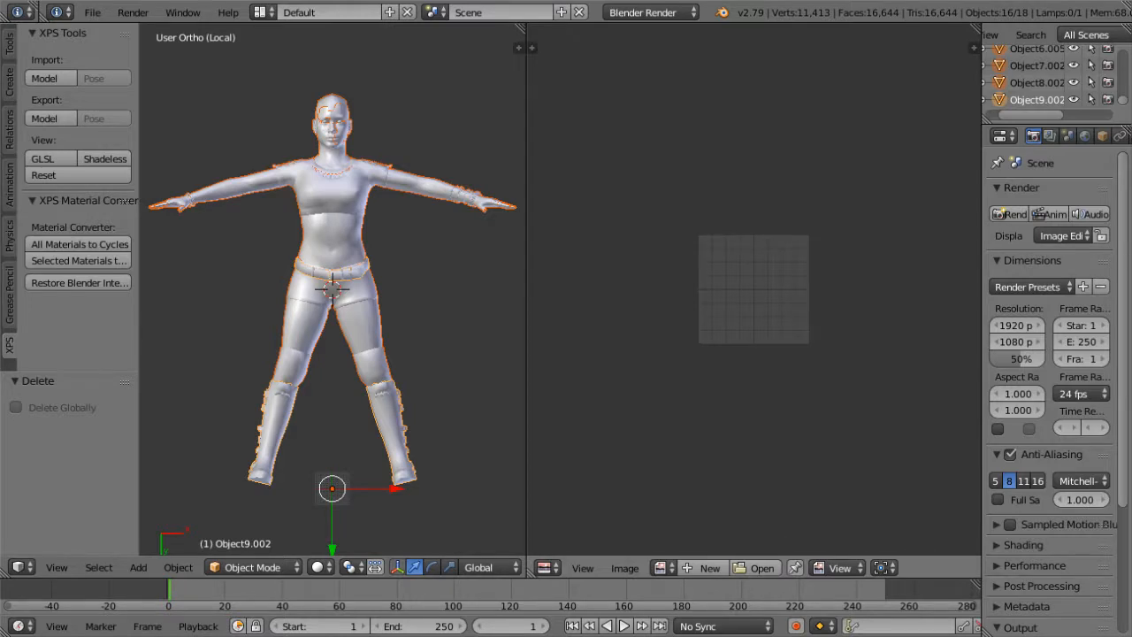
Step: Make the crop top mesh the only selected, active object of the body model
right_click(333, 194)
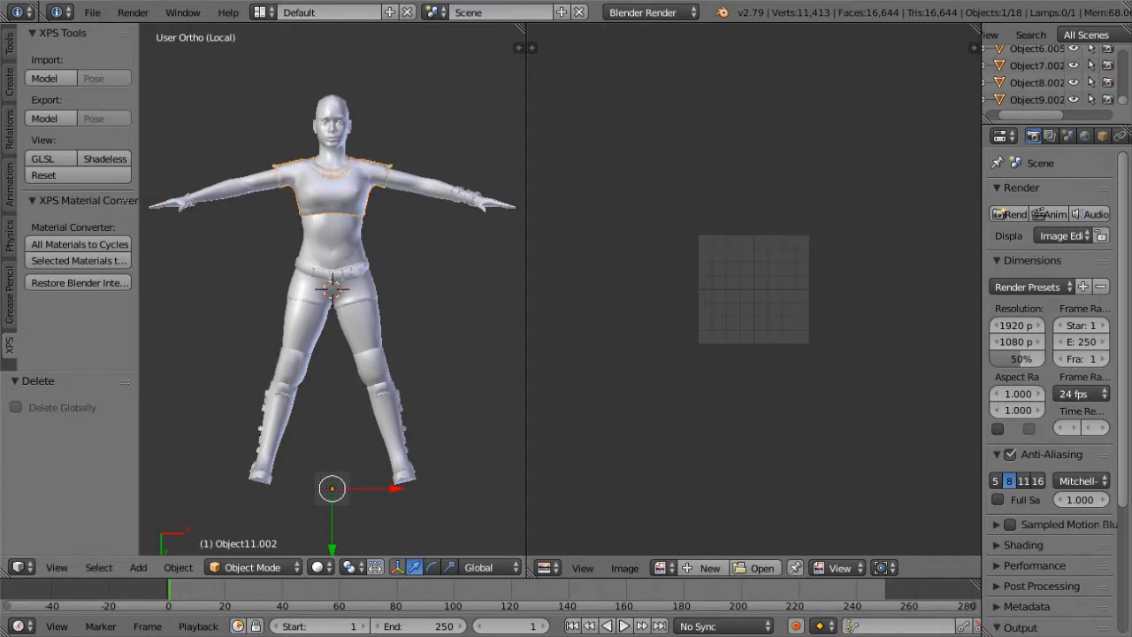
scroll(1039, 78, up, 5)
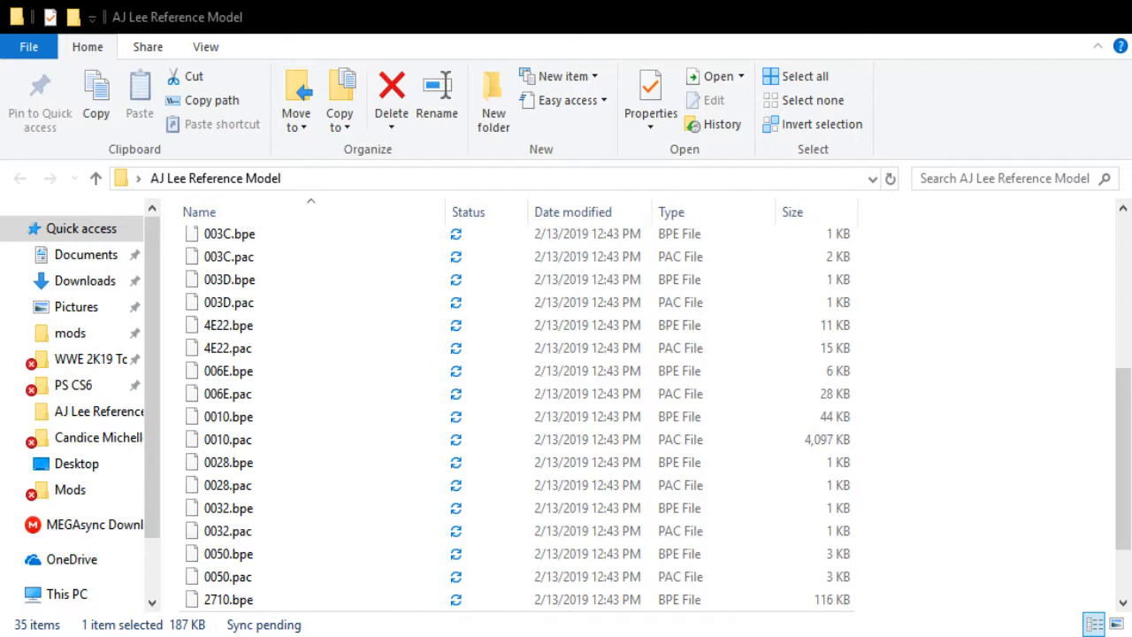
Step: Look through the AJ Lee Reference Model folder for its model folders and YOBJ files
scroll(513, 391, up, 5)
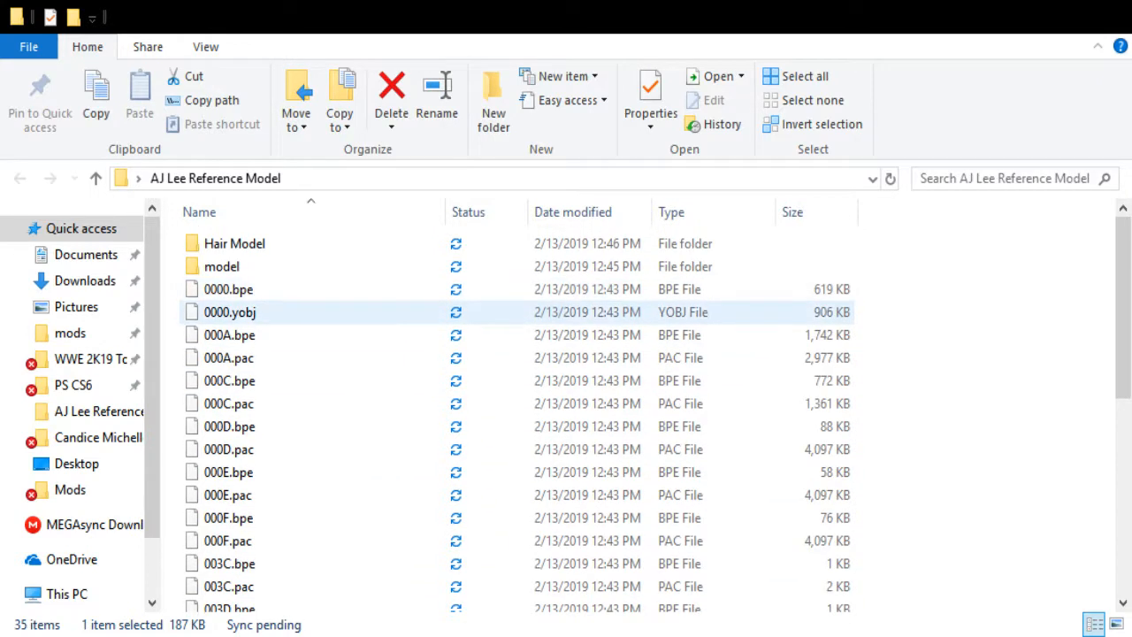
scroll(513, 392, down, 6)
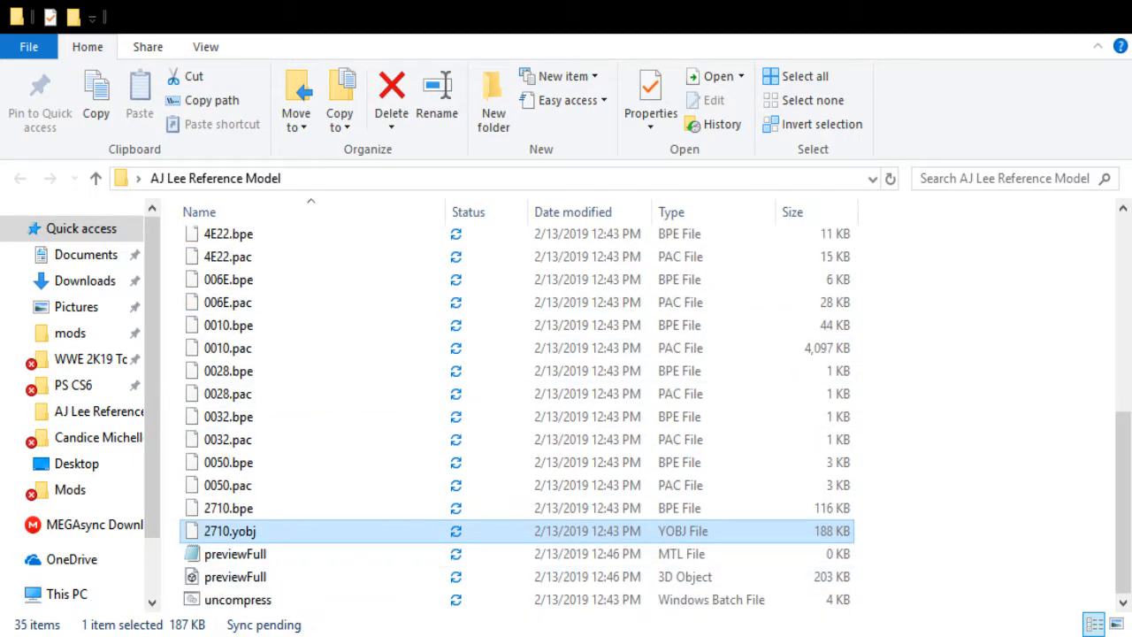
scroll(513, 392, up, 6)
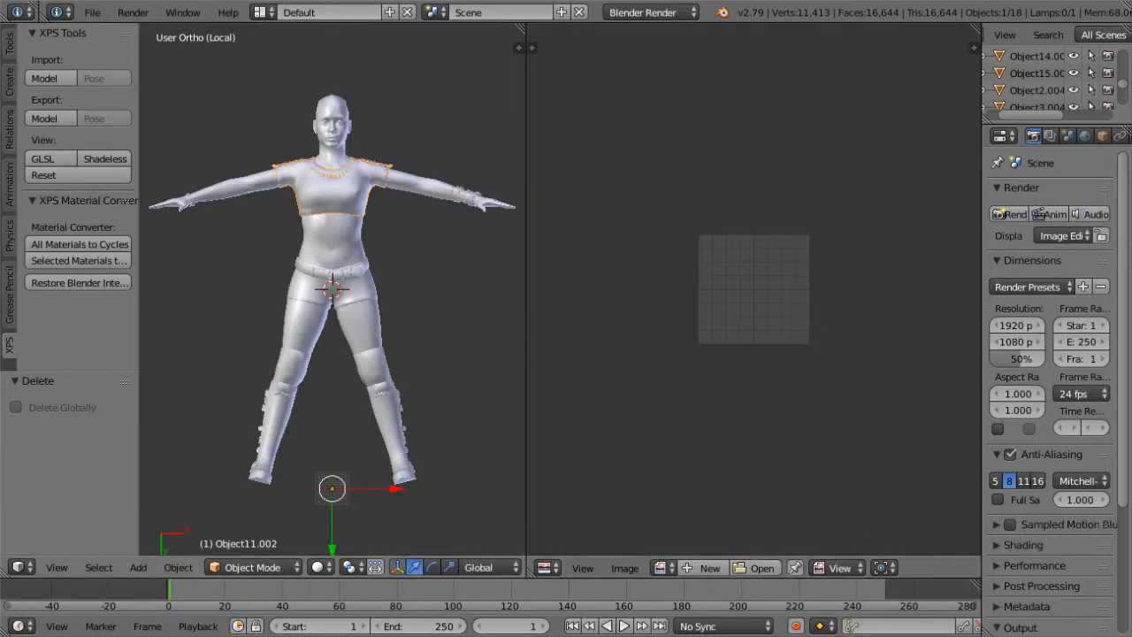
Step: Join all body meshes into the active crop top object and move the joined model 3.766 in X and 2.092 in Y
click(99, 567)
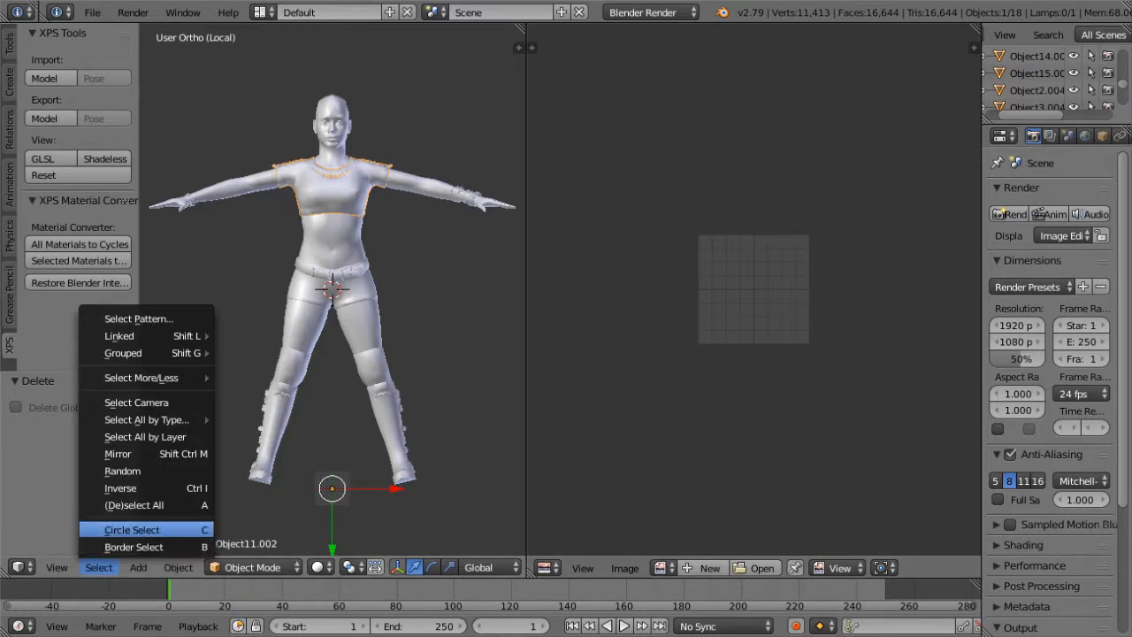
click(133, 504)
click(99, 567)
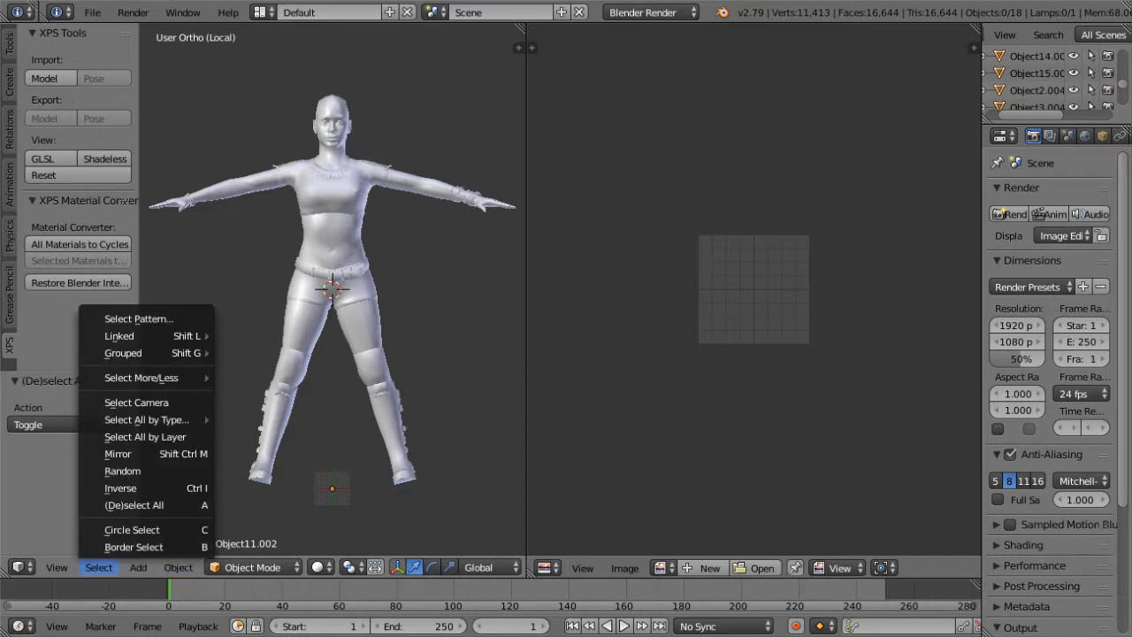
click(128, 505)
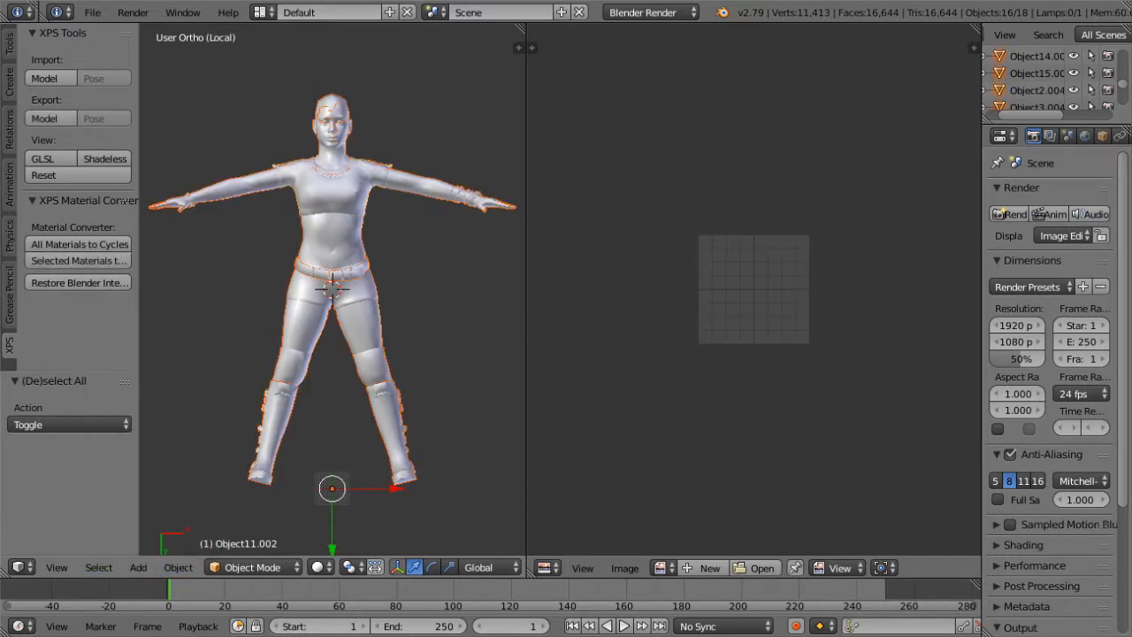
click(10, 43)
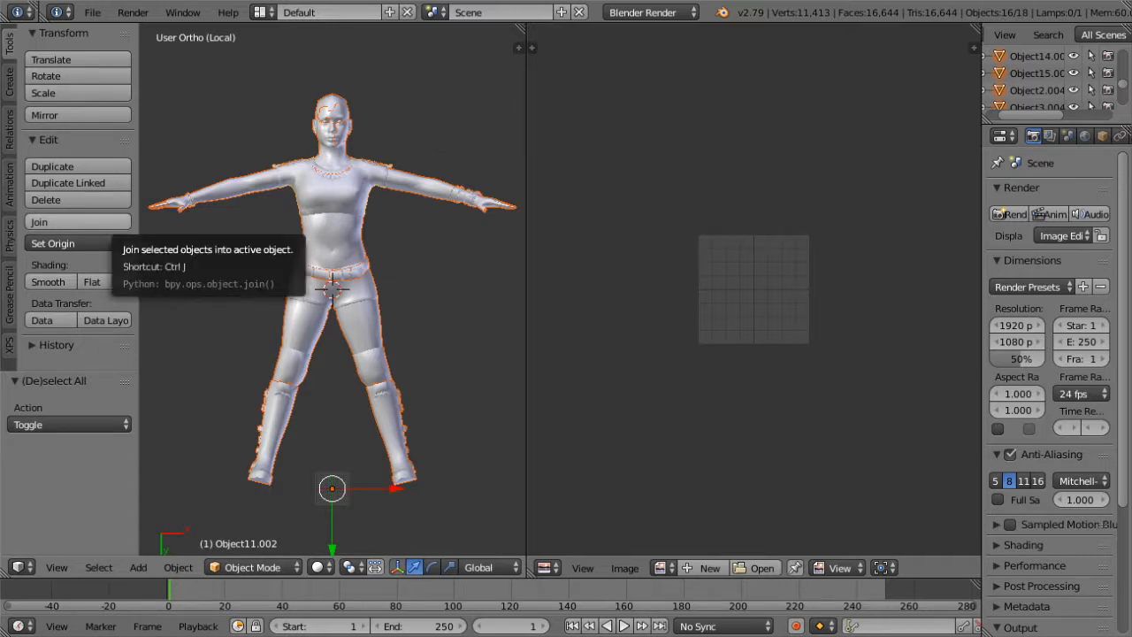
click(53, 222)
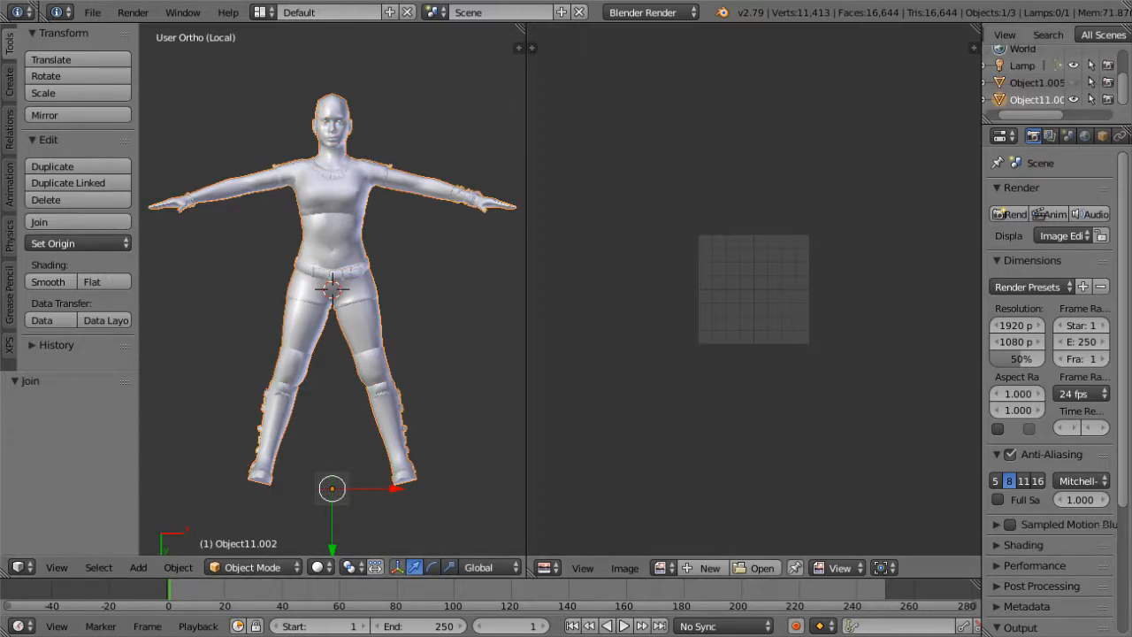
key(g)
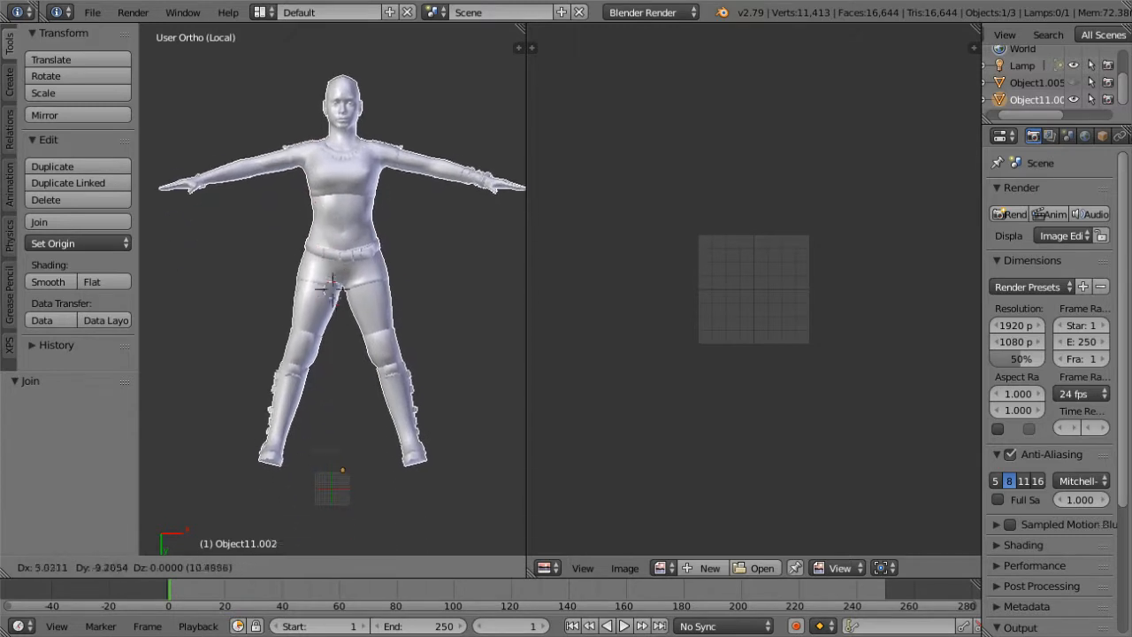
key(Return)
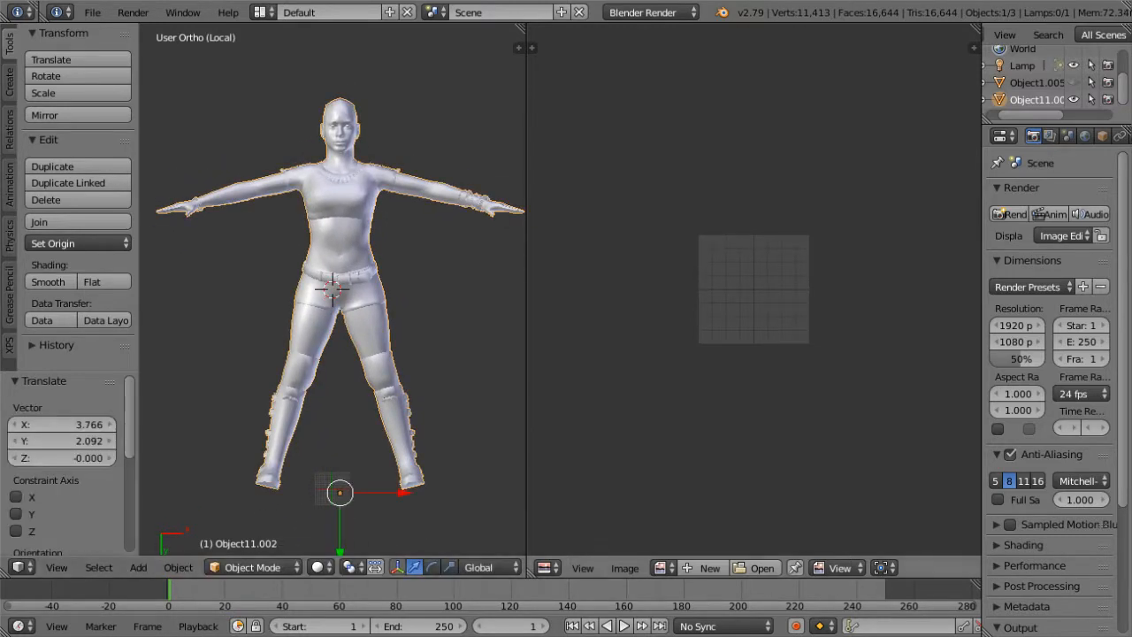
Step: Assign the 2K14.bmp image from the AJ Lee textures folder to the joined body's UVs in Edit Mode and return to Object Mode
key(Tab)
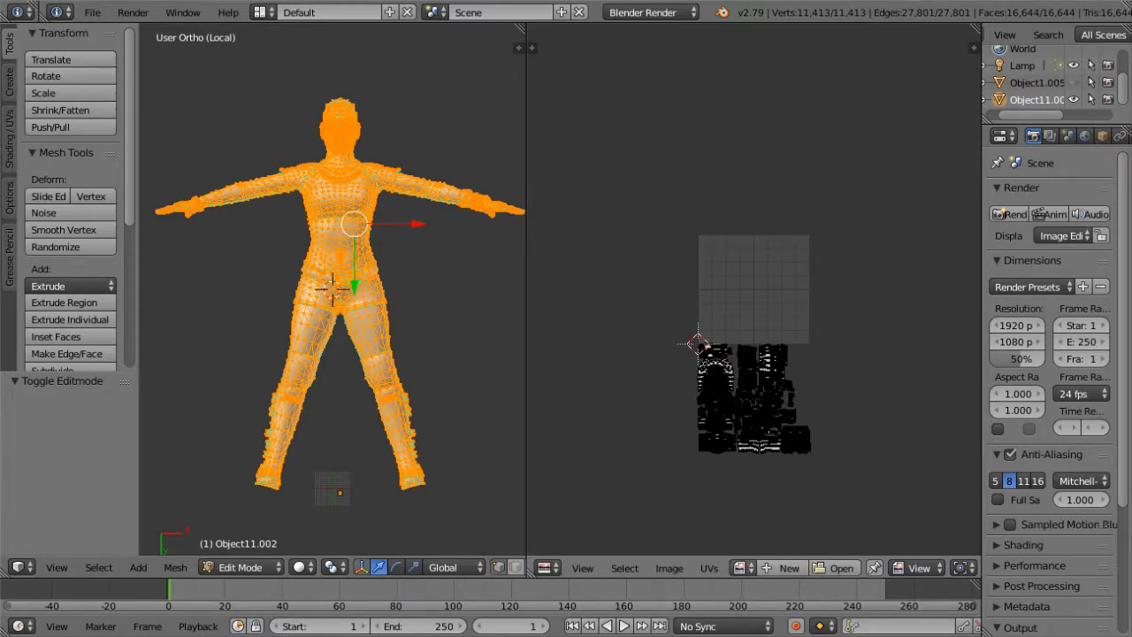
click(669, 568)
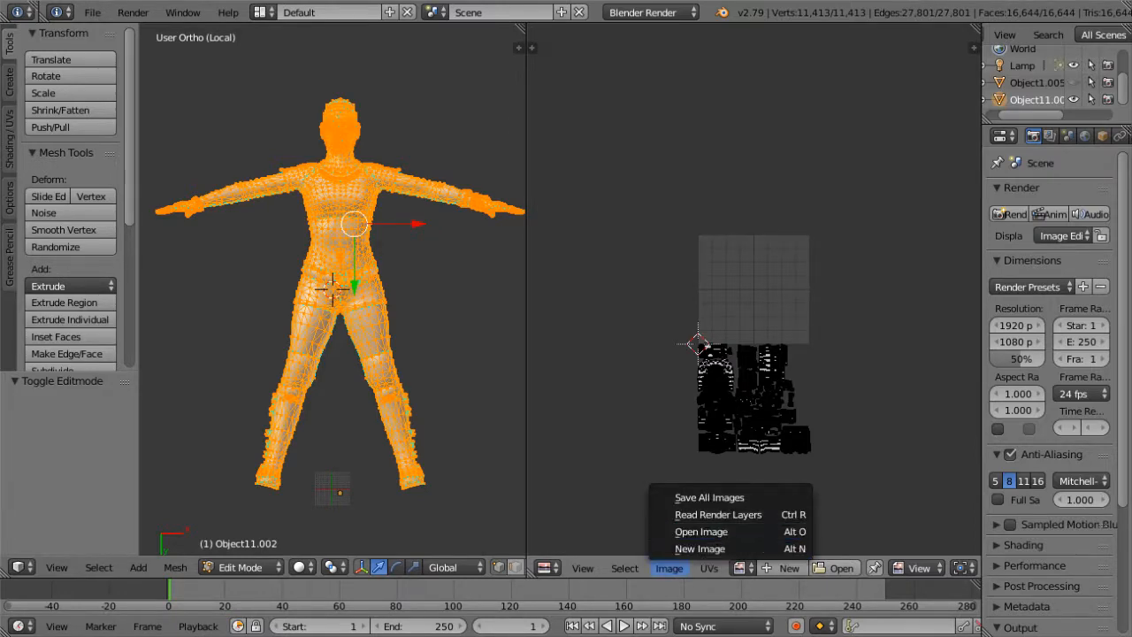
click(701, 531)
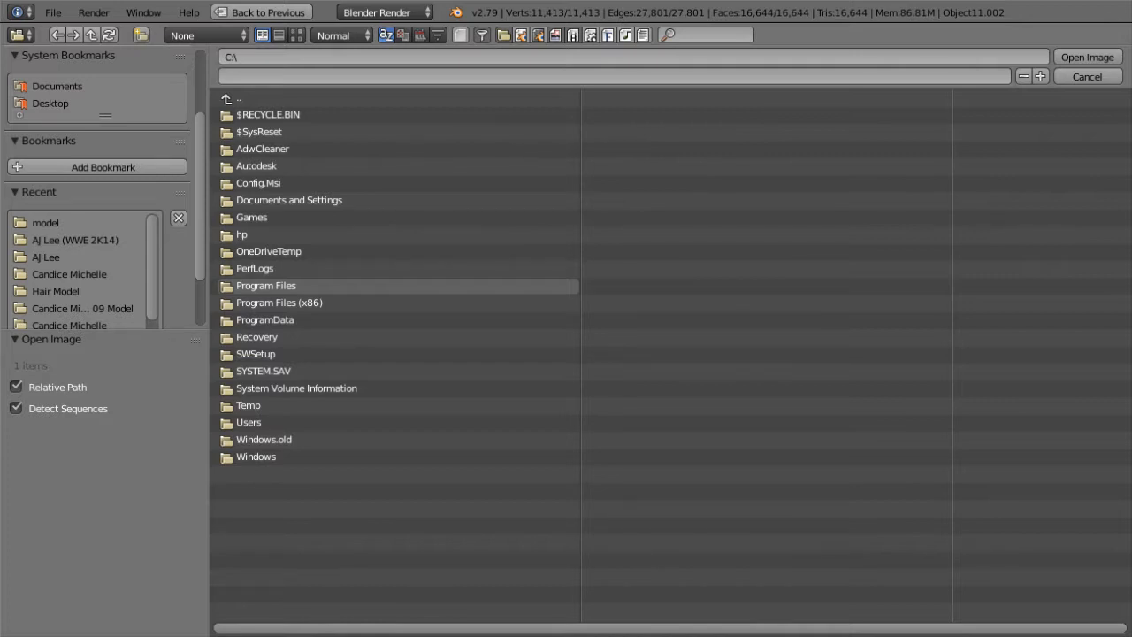
click(46, 257)
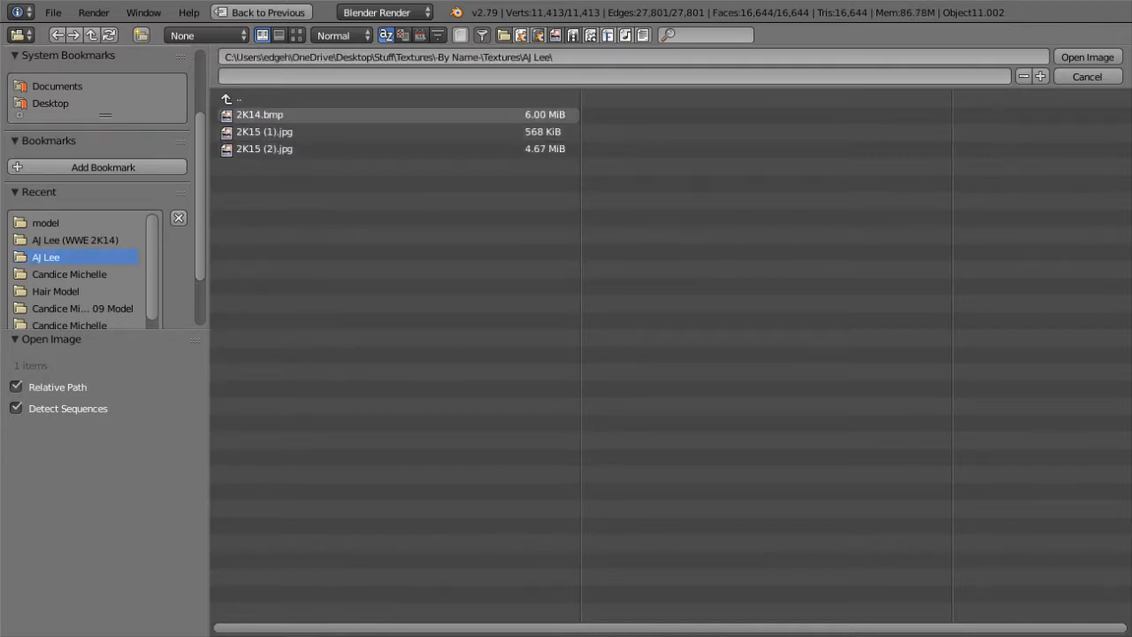
click(283, 115)
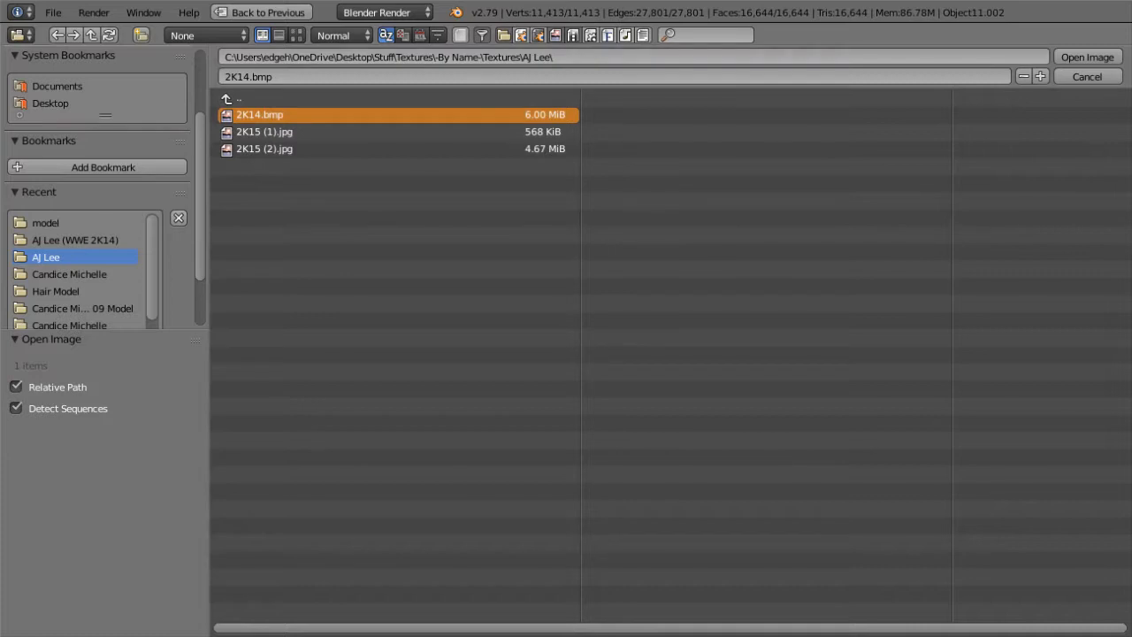
click(1087, 56)
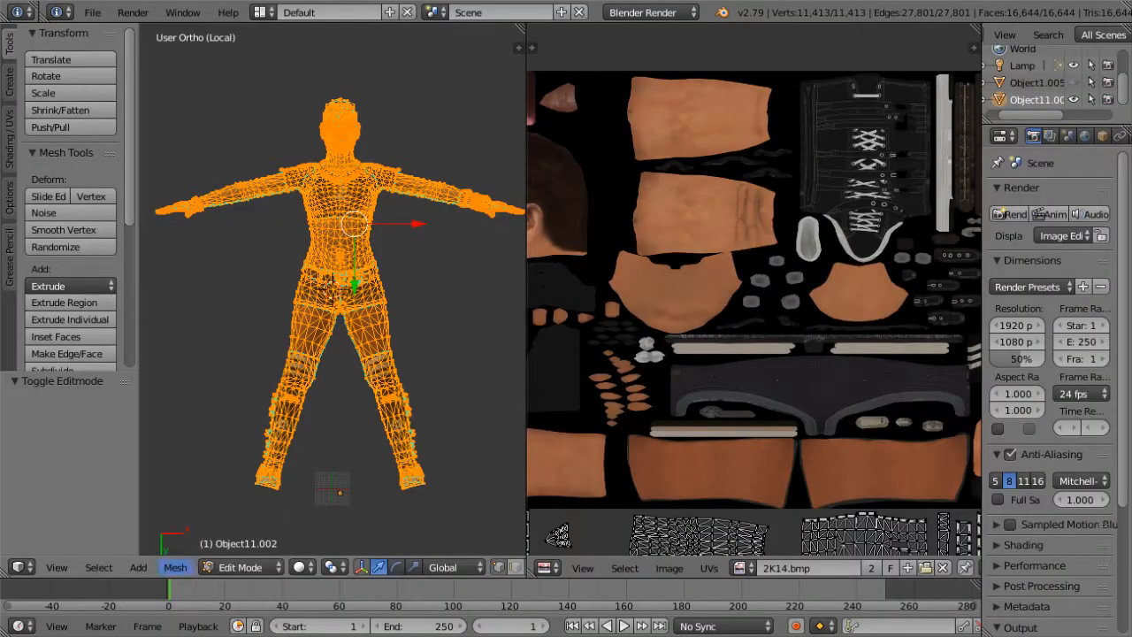
click(240, 567)
click(251, 547)
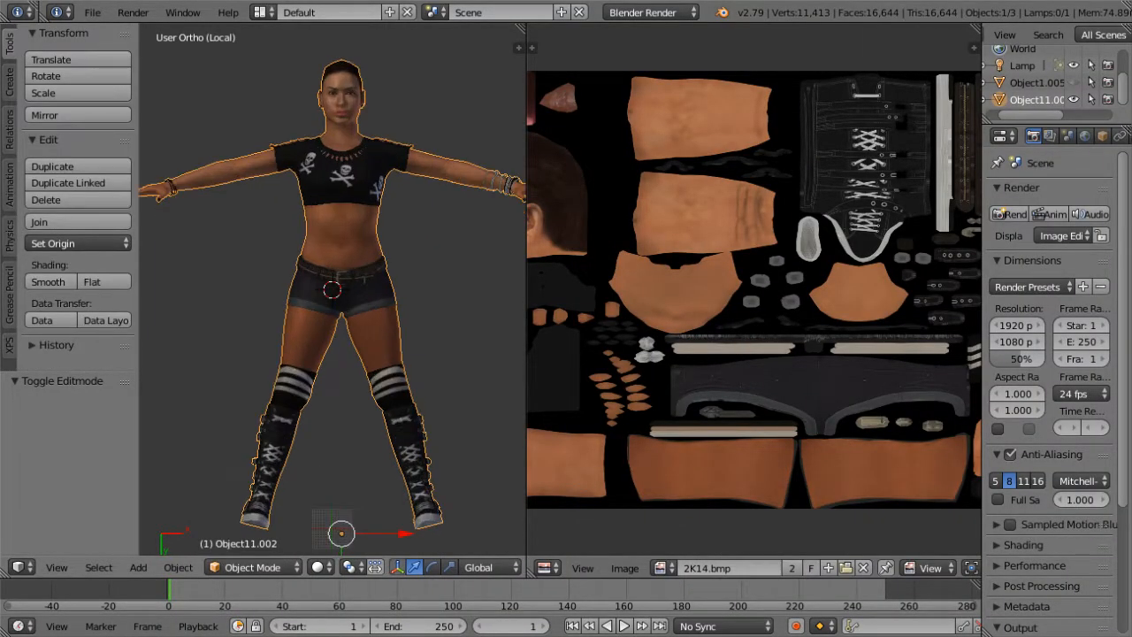
Step: Import Object0.obj as a Wavefront file from the Hair Model folder of AJ Lee Reference Model
click(92, 12)
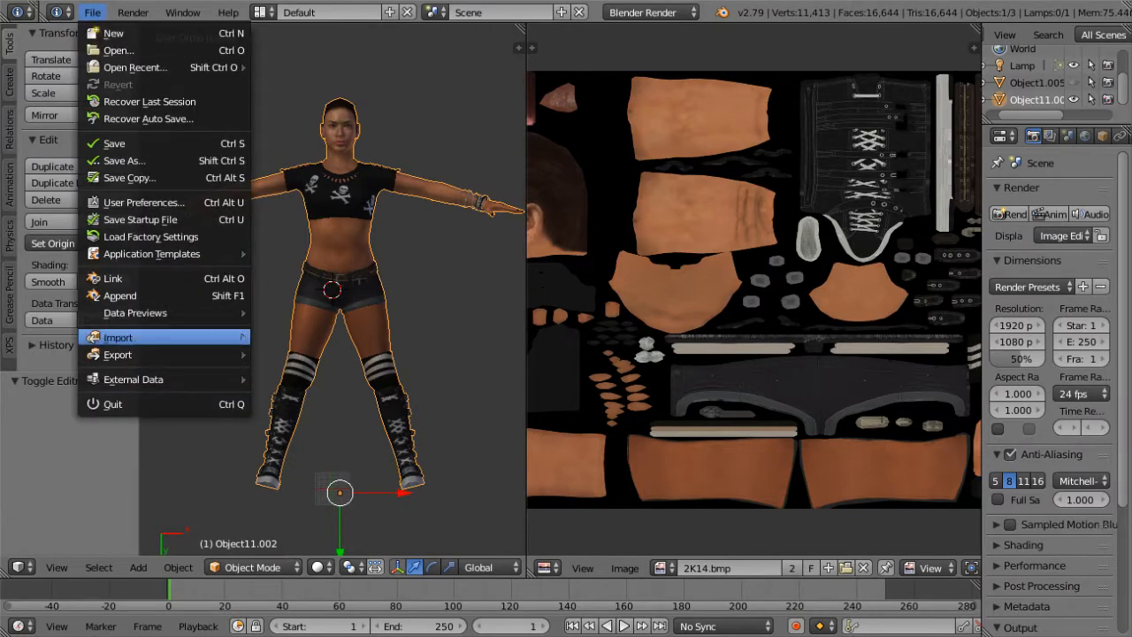
mouse_move(118, 337)
click(345, 438)
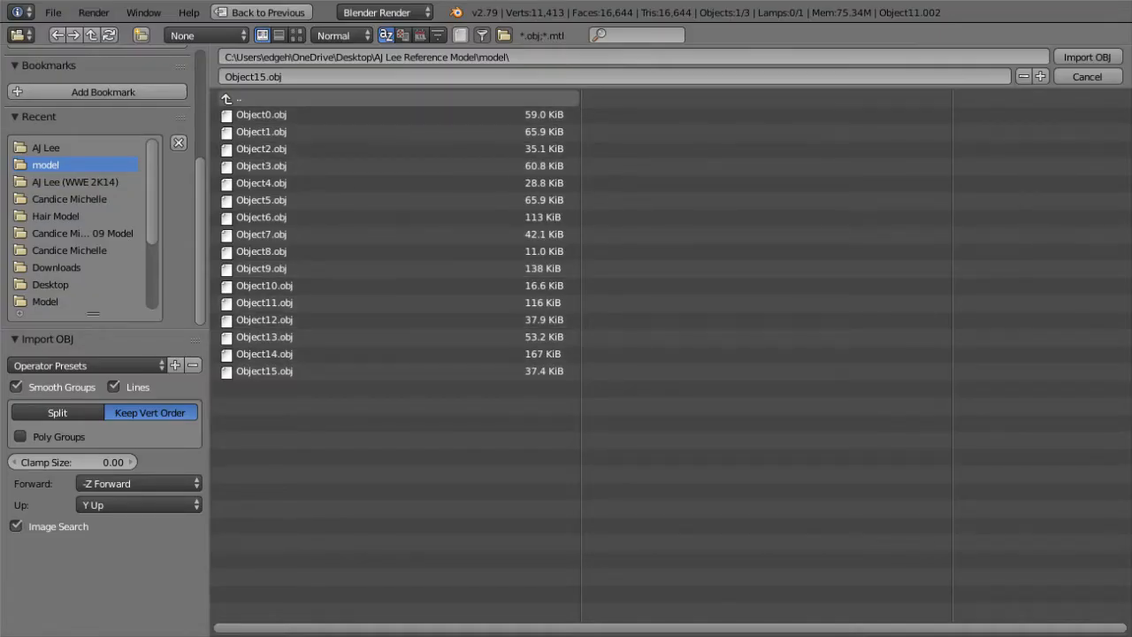
click(265, 98)
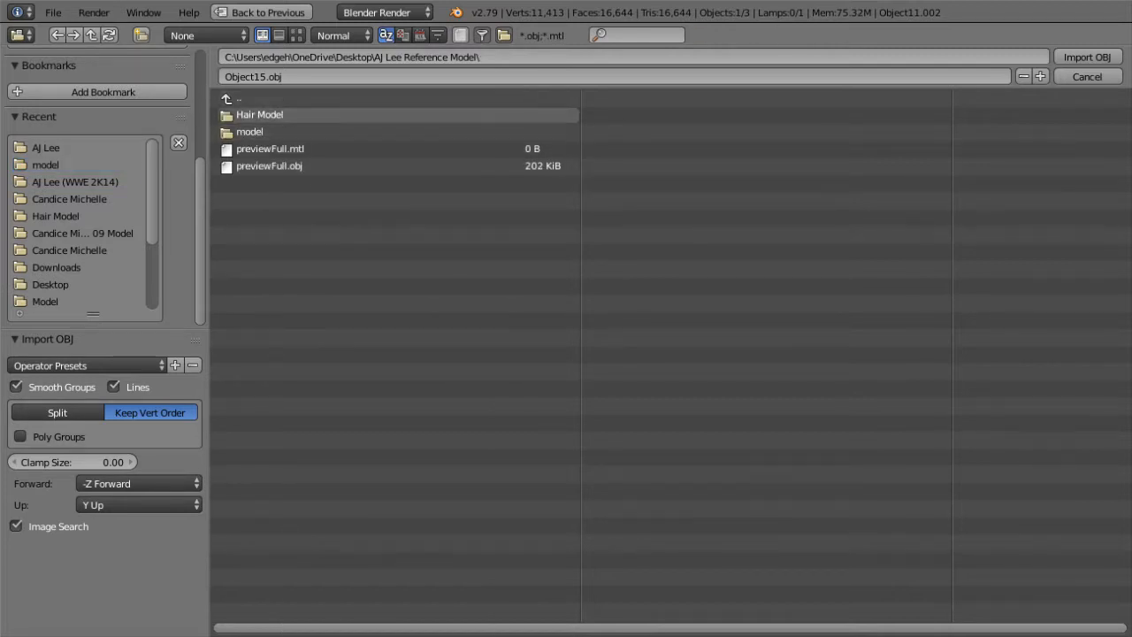
click(265, 114)
click(265, 99)
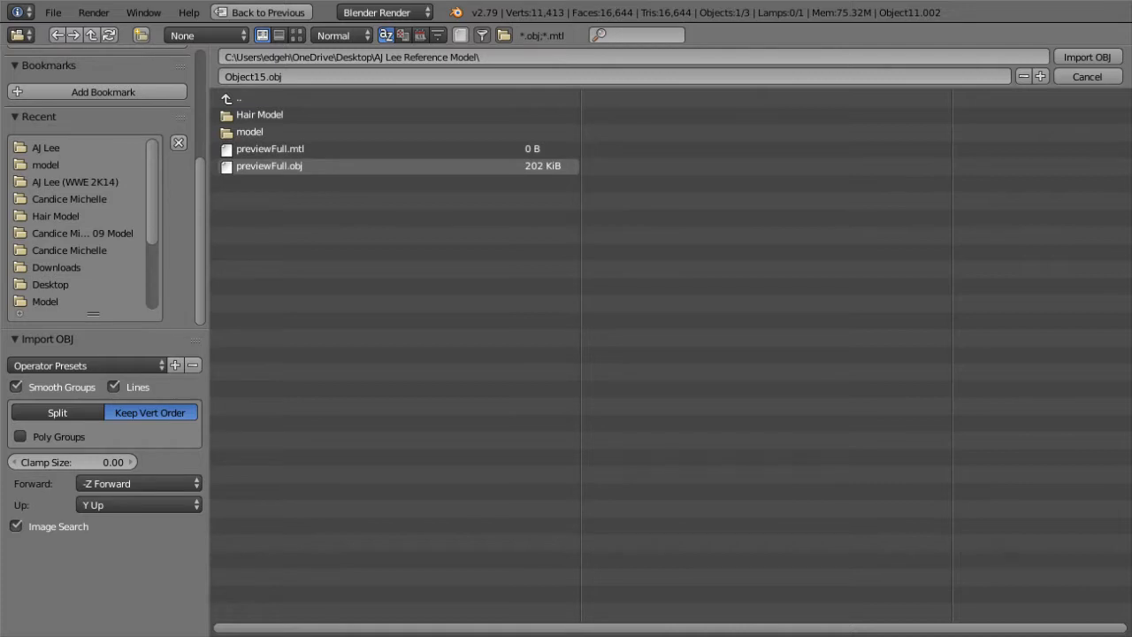
click(259, 114)
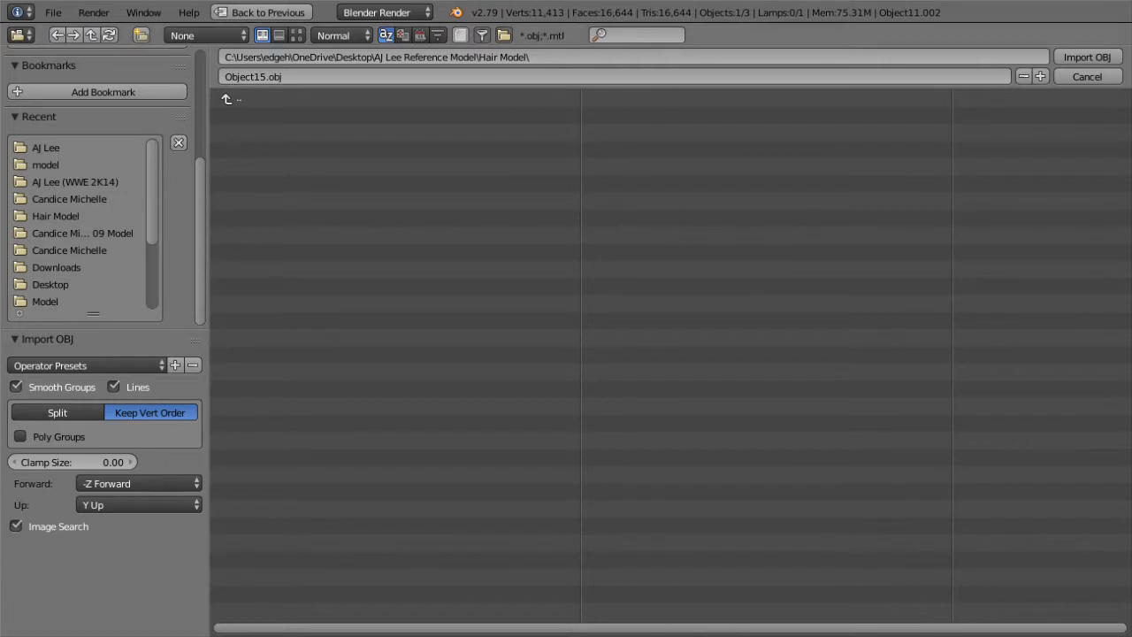
click(265, 99)
click(266, 115)
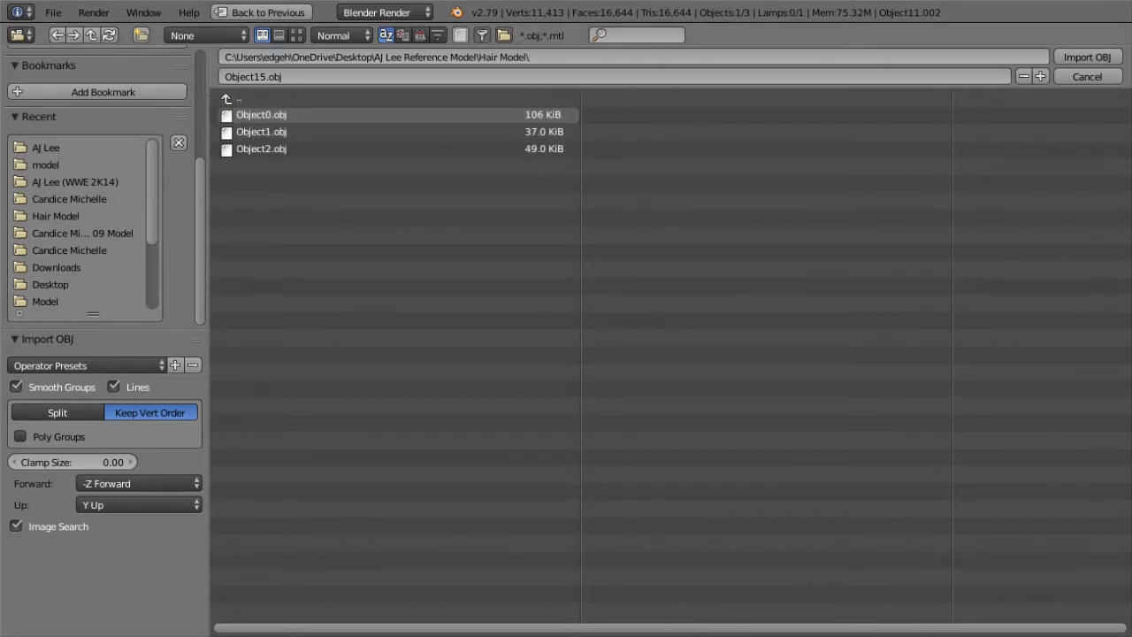
double_click(261, 115)
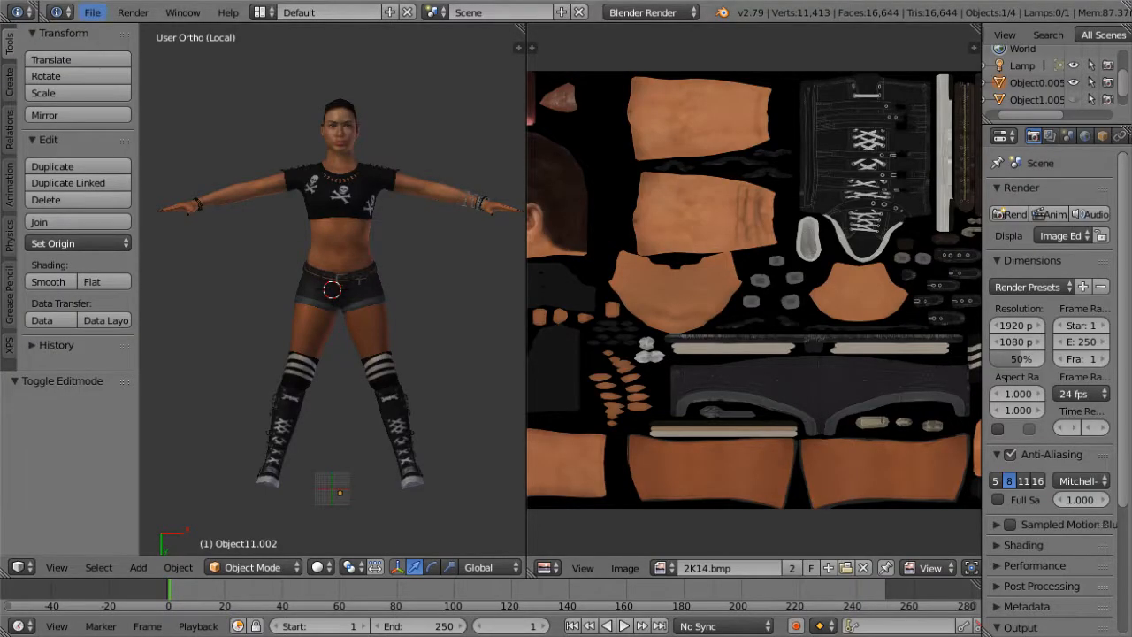
Step: Import the second hair part, Object1.obj, from the Hair Model folder
click(92, 12)
mouse_move(117, 337)
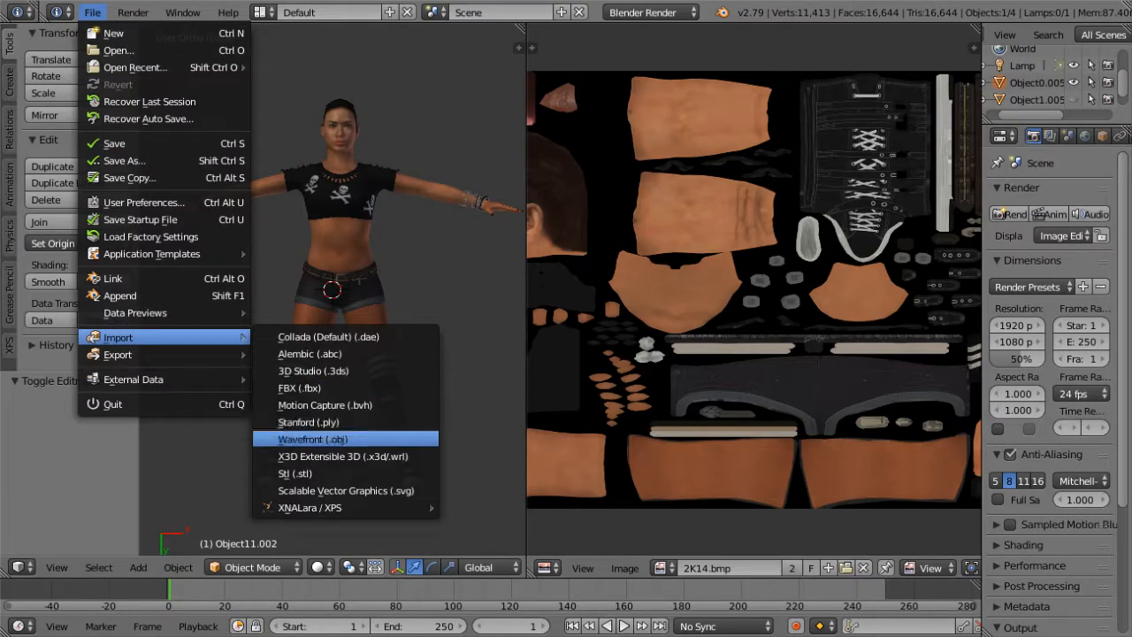
click(312, 439)
double_click(261, 131)
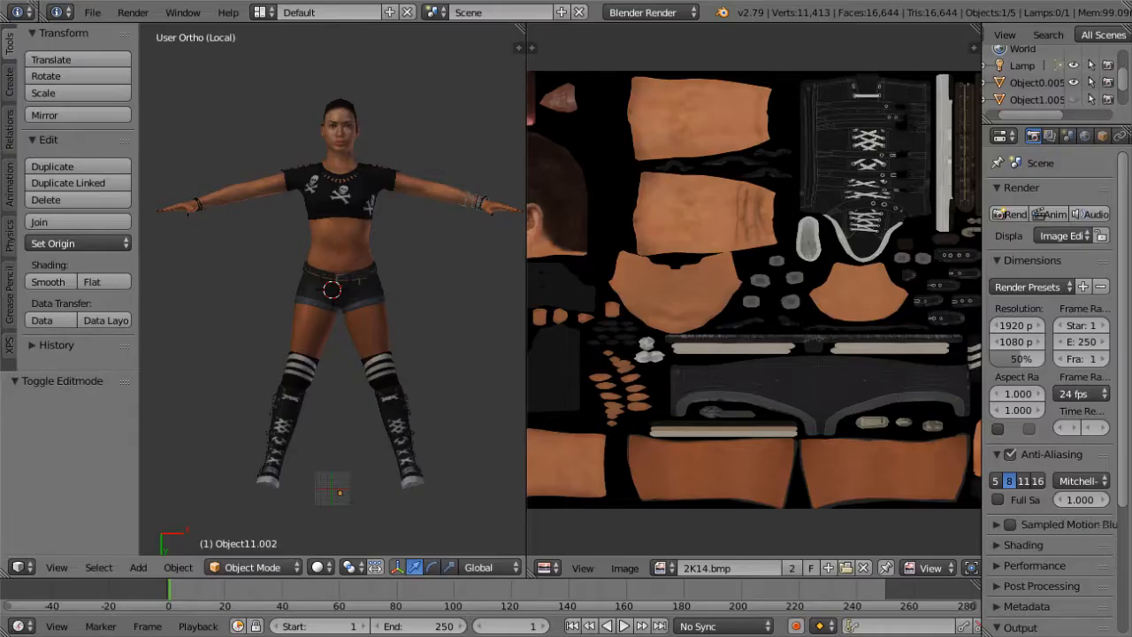
Step: Import the third hair part, Object2.obj, from the Hair Model folder
click(92, 12)
mouse_move(117, 337)
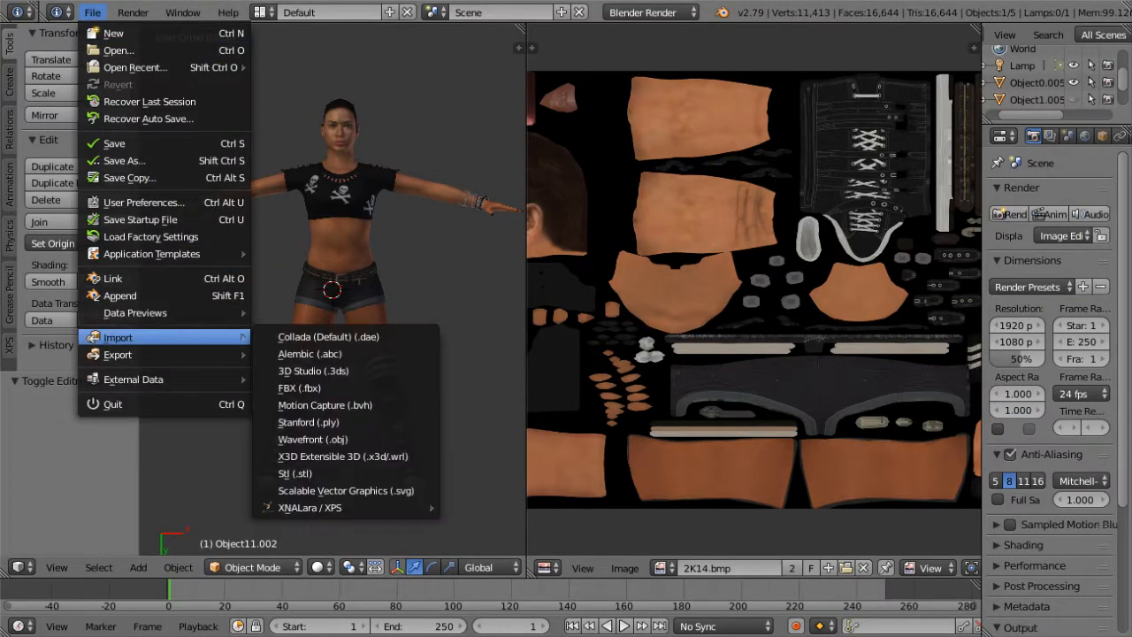
click(292, 439)
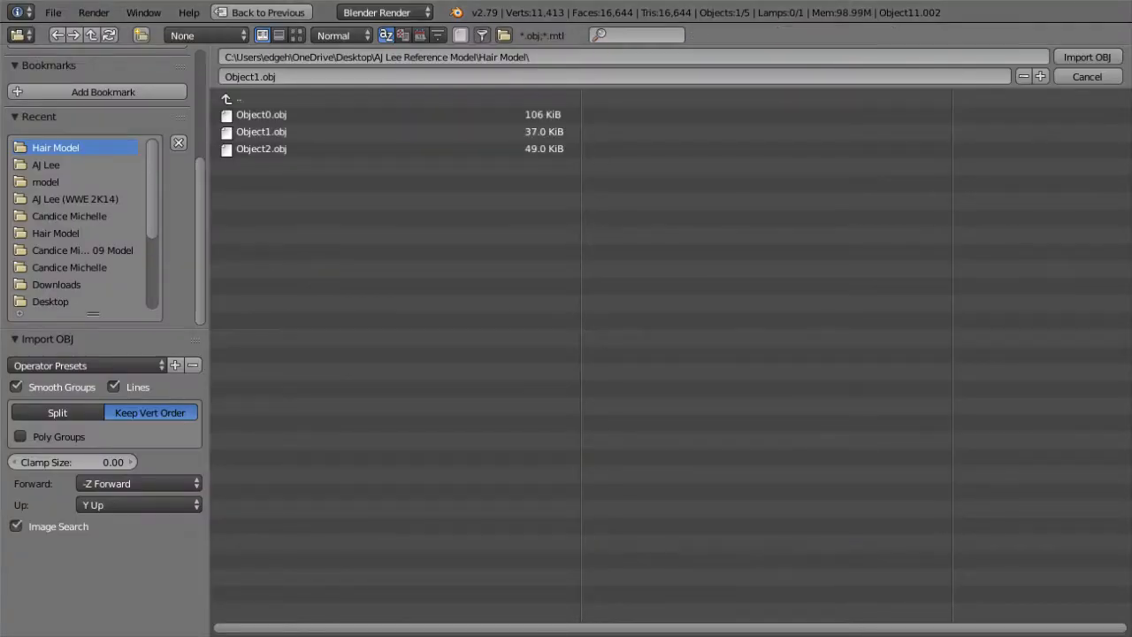
double_click(260, 148)
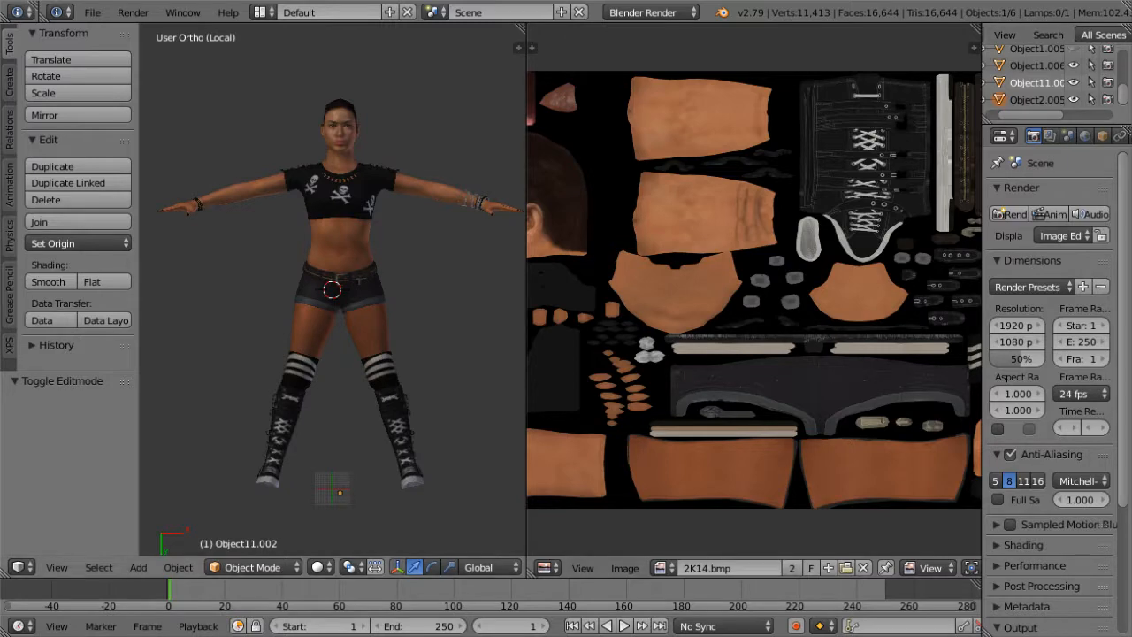
Step: Select the imported Object0 hair mesh together with the body and isolate both in local view
scroll(1035, 78, up, 2)
scroll(1035, 78, up, 2)
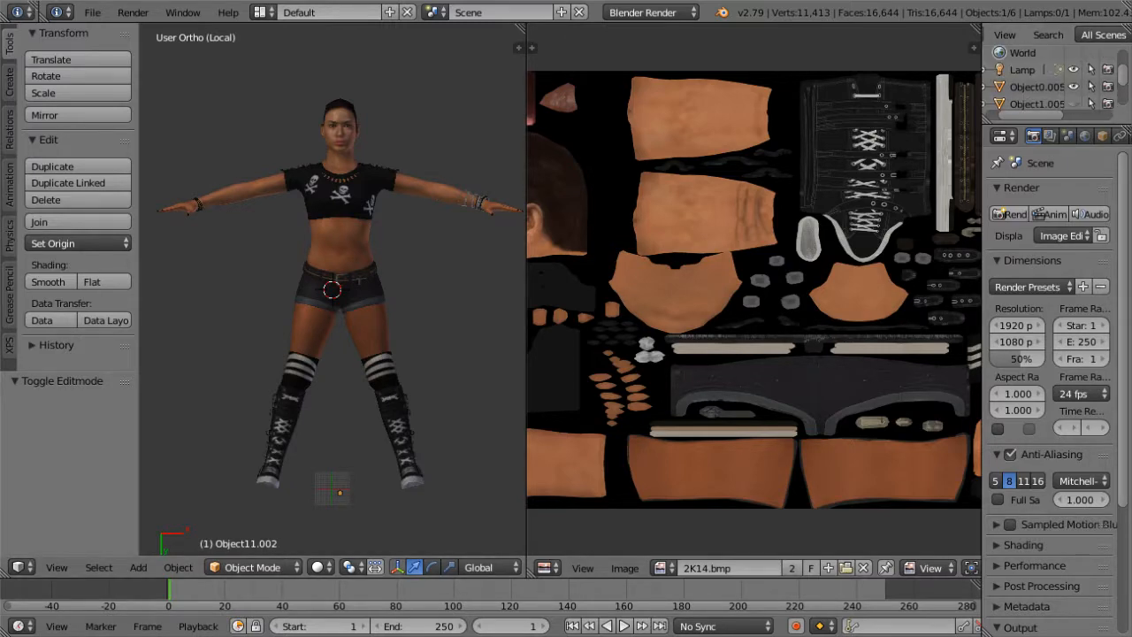
click(1037, 86)
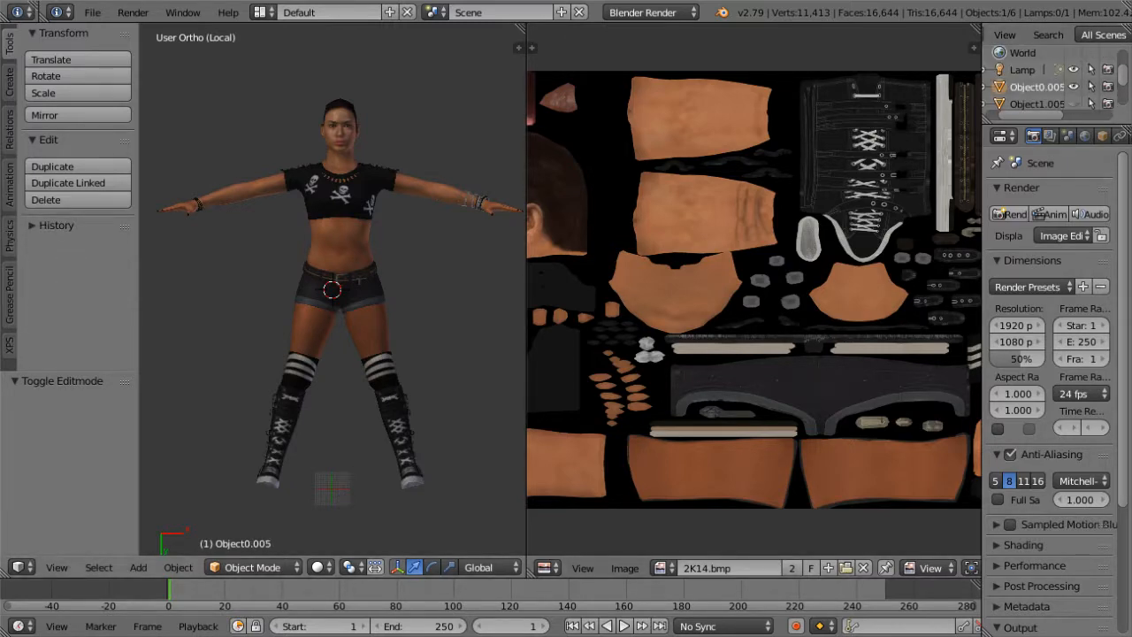
key(KP_Divide)
key(KP_Divide)
scroll(331, 290, up, 2)
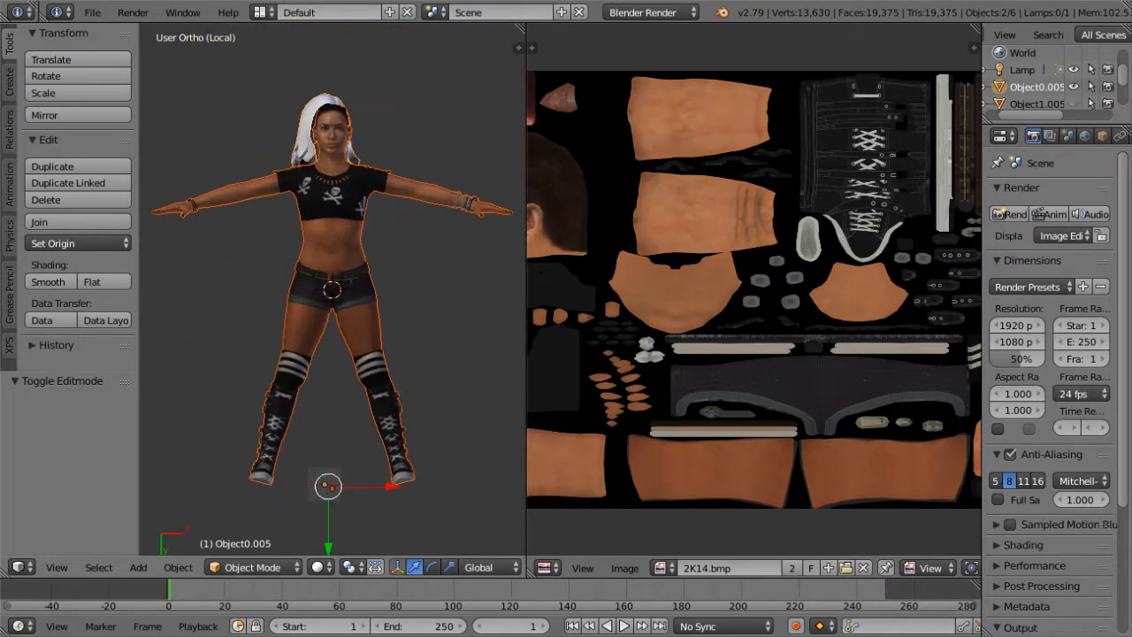
scroll(1034, 78, down, 2)
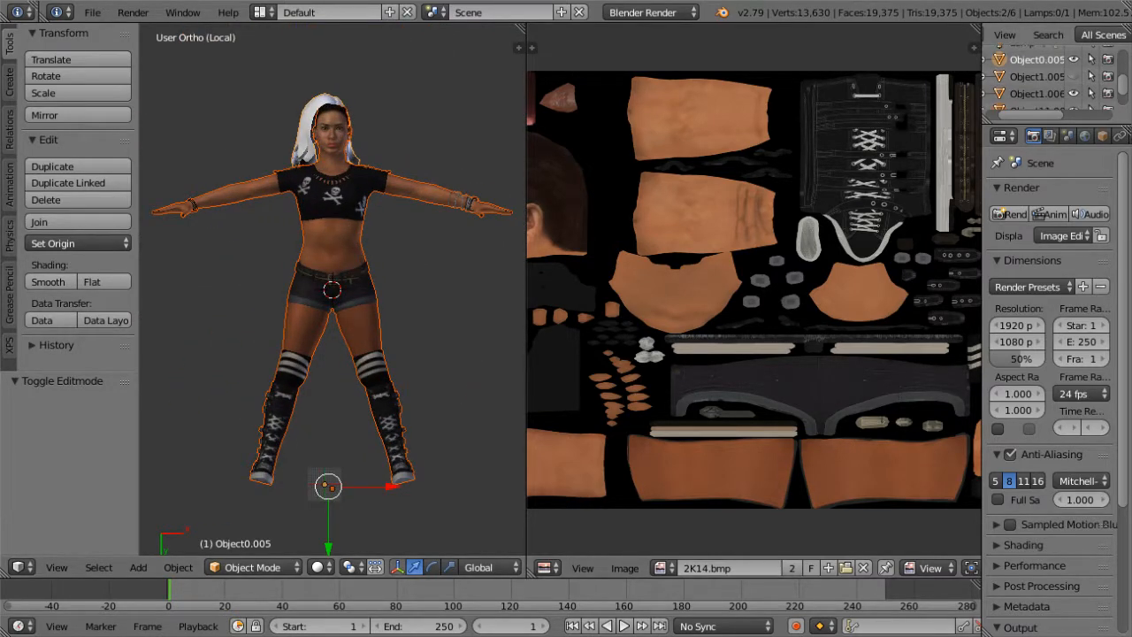
Step: Add the Object1.006 and Object2.005 hair meshes to the local view alongside the body
click(1037, 94)
key(KP_Divide)
key(KP_Divide)
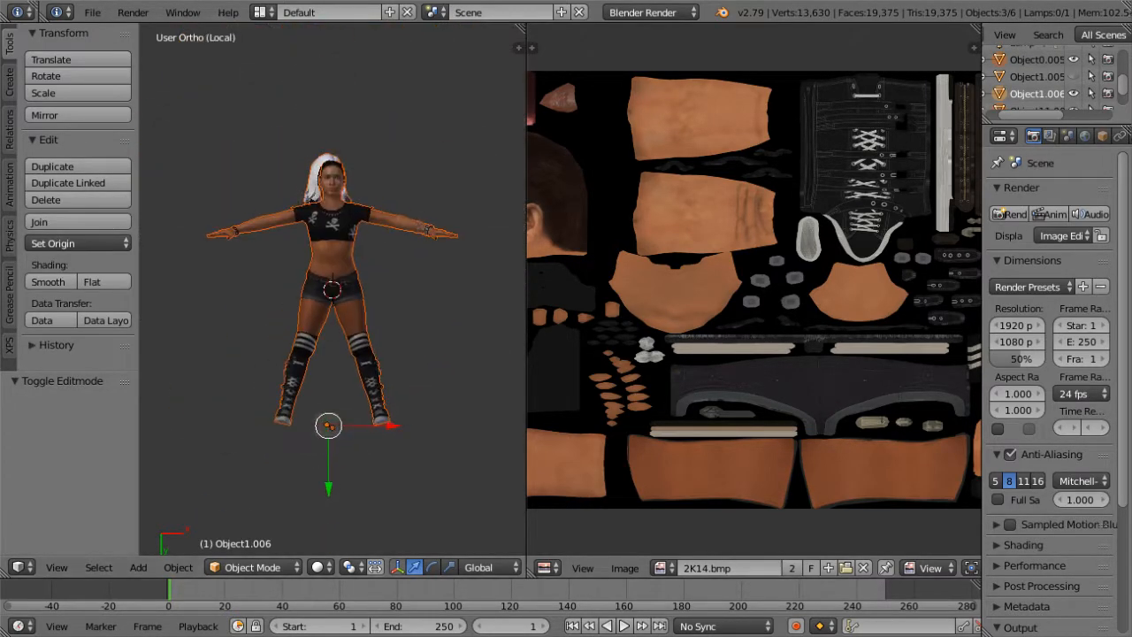
scroll(1037, 78, down, 1)
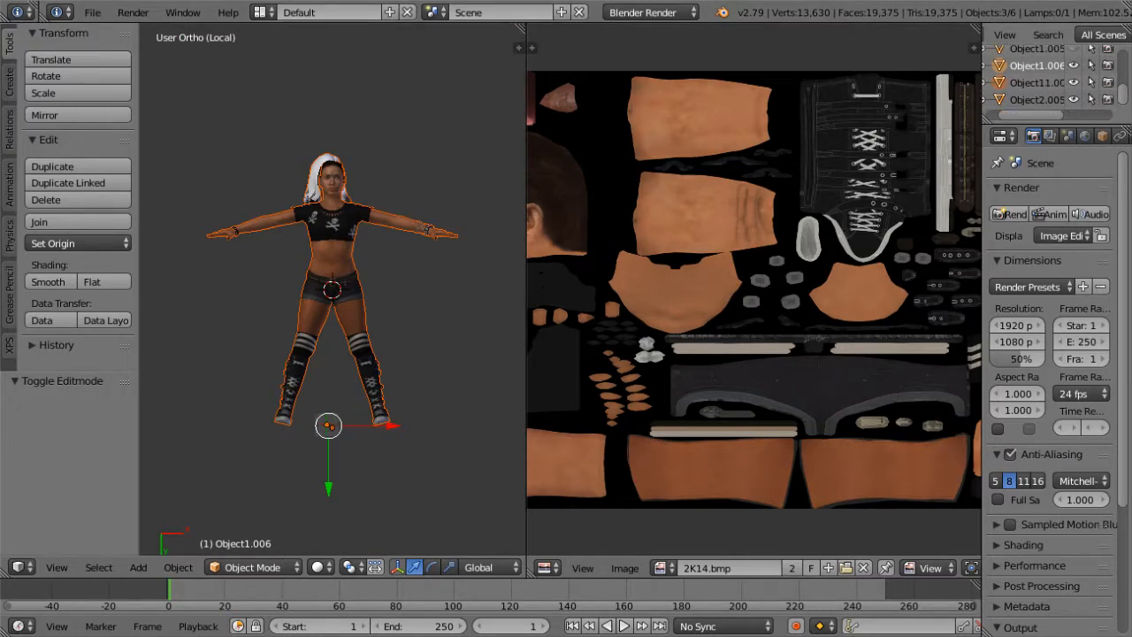
click(1037, 100)
key(KP_Divide)
key(KP_Divide)
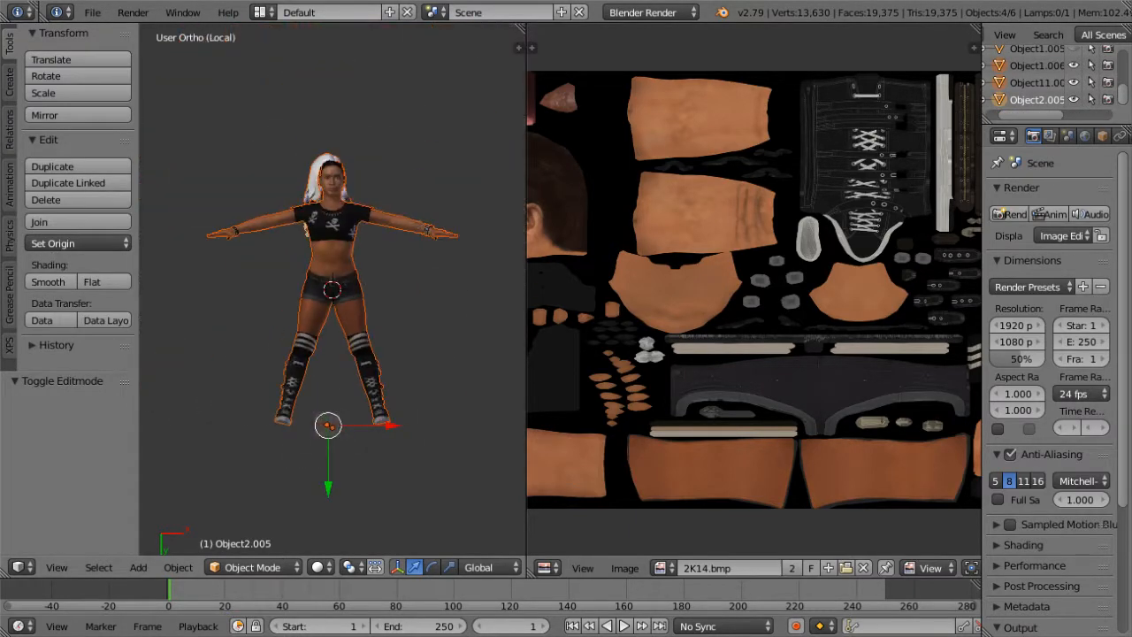
scroll(333, 289, up, 2)
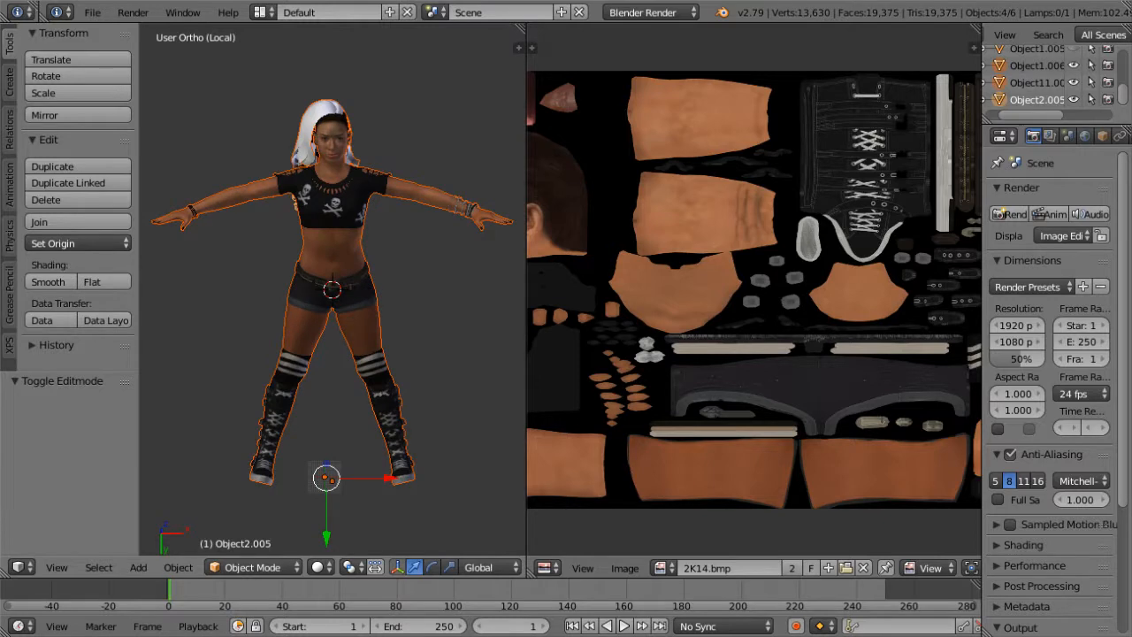
Step: Fit the Object0.005 hair mesh to the head by moving it -14.829 and then 10.856 along Z
drag(327, 463, 326, 463)
right_click(309, 133)
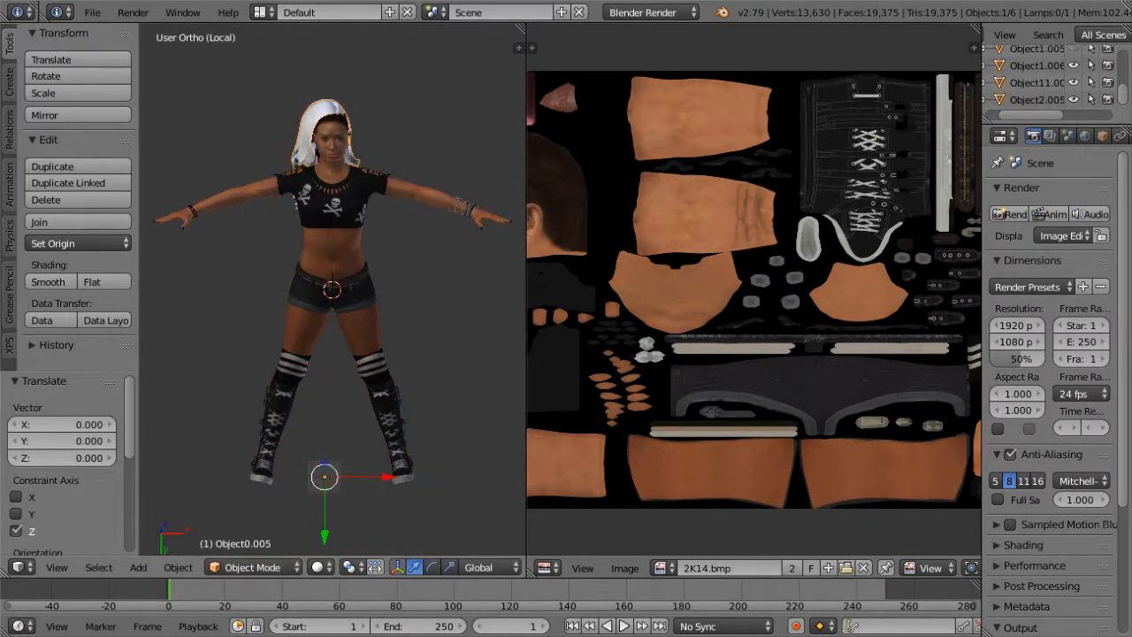
drag(325, 536, 325, 535)
drag(325, 461, 325, 469)
key(KP_8)
key(KP_8)
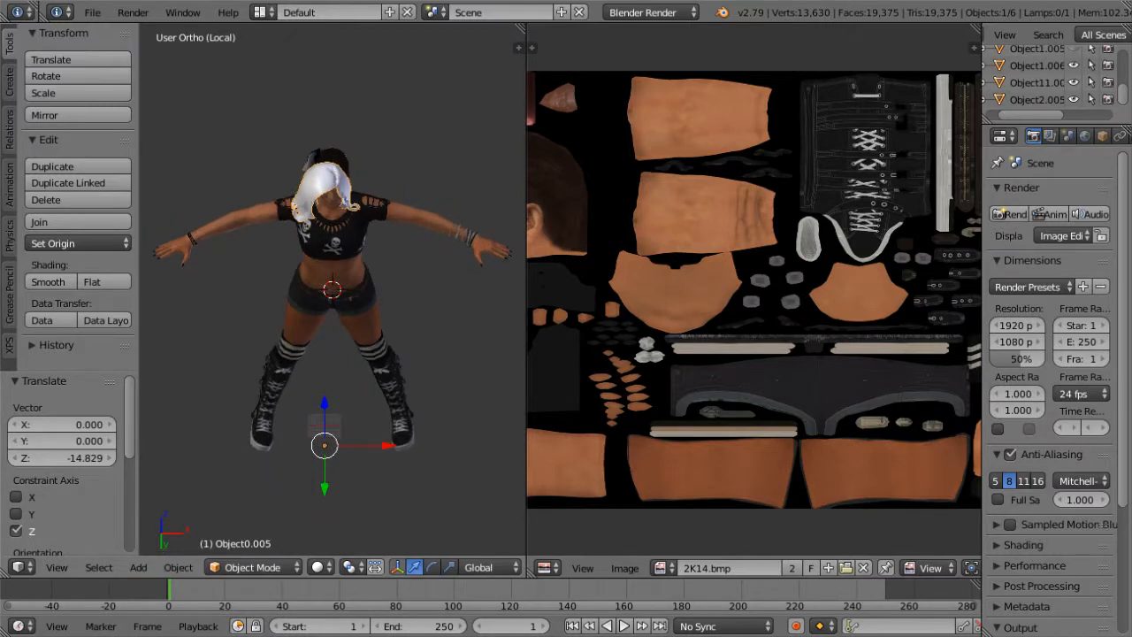
drag(324, 445, 325, 430)
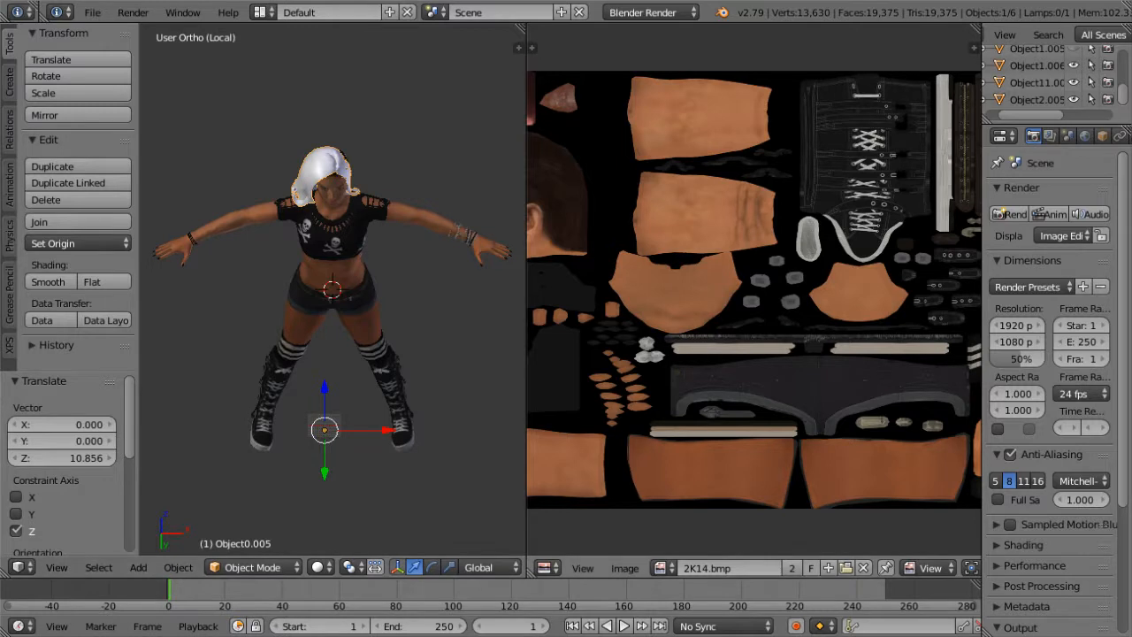
click(444, 408)
key(KP_2)
key(KP_2)
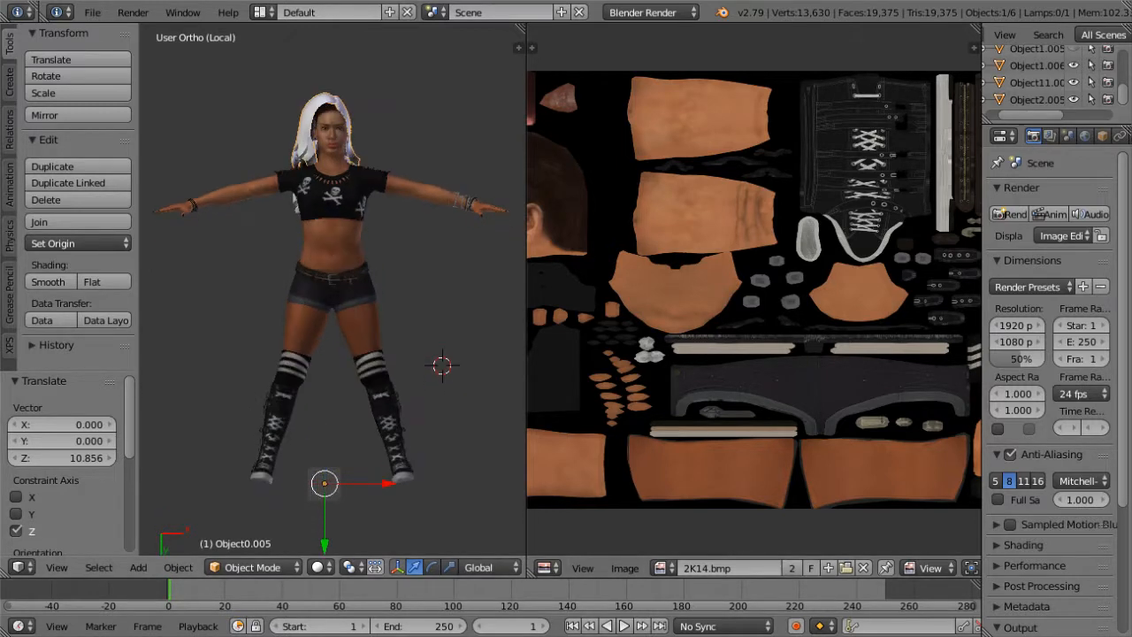
Step: Hide the Object11.002 body mesh while keeping the hair meshes in view
right_click(334, 243)
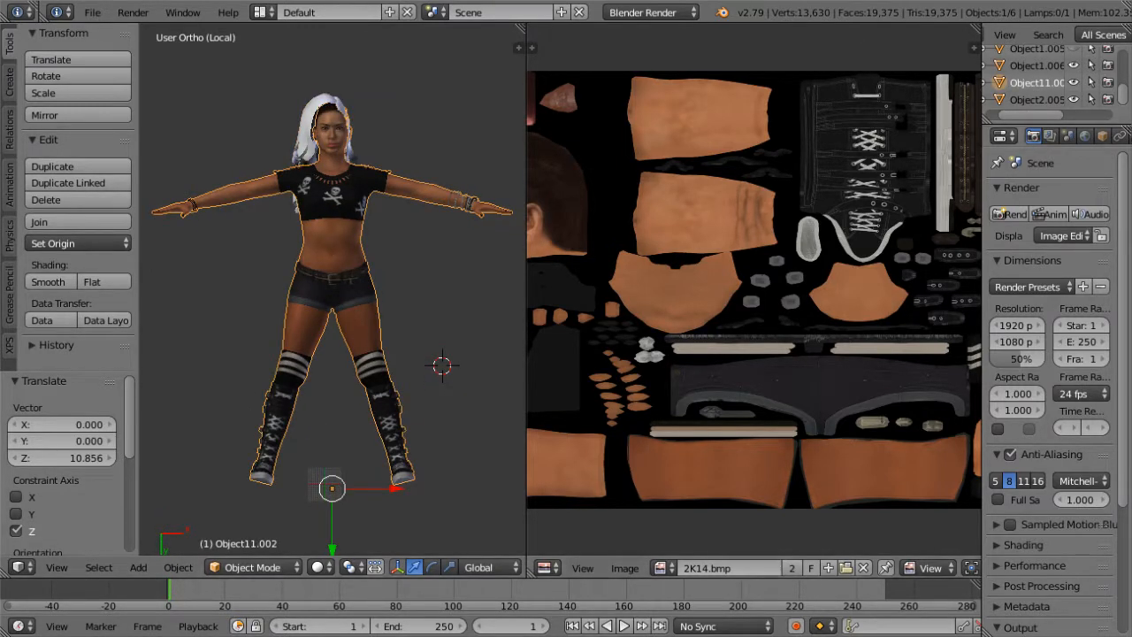
right_click(324, 483)
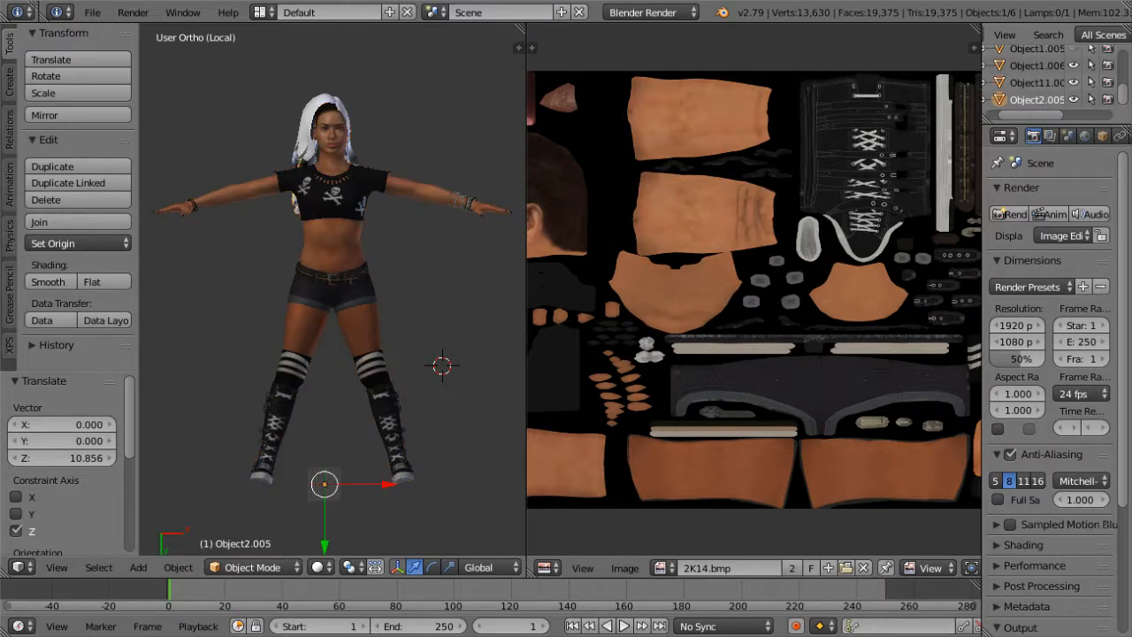
key(h)
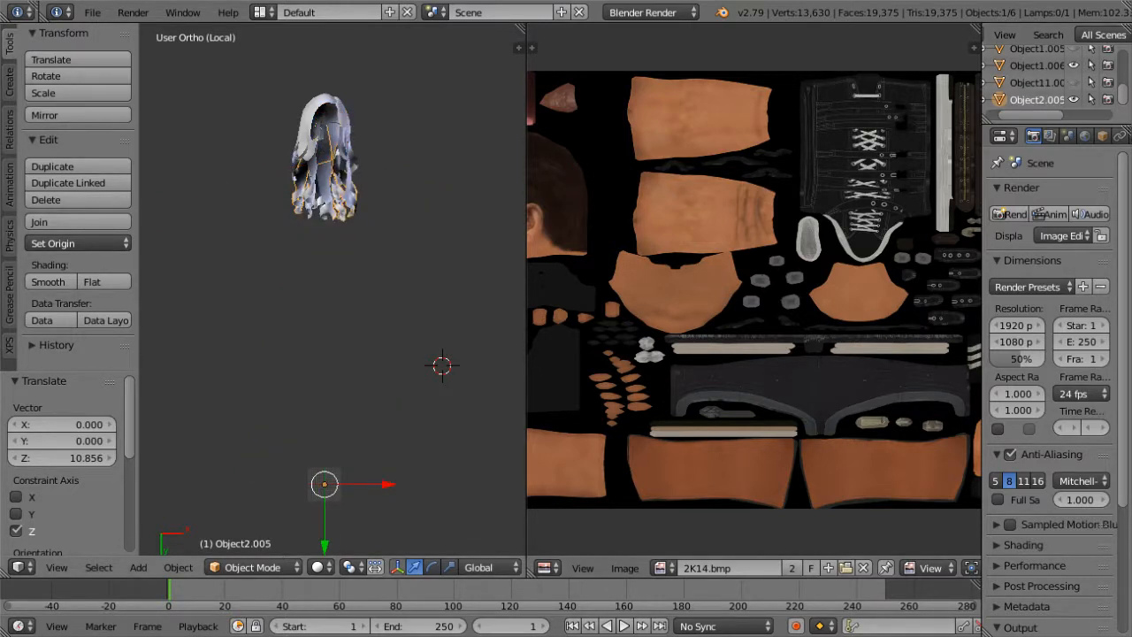
Step: Select all visible hair meshes and join them into one object, Object2.005
click(98, 567)
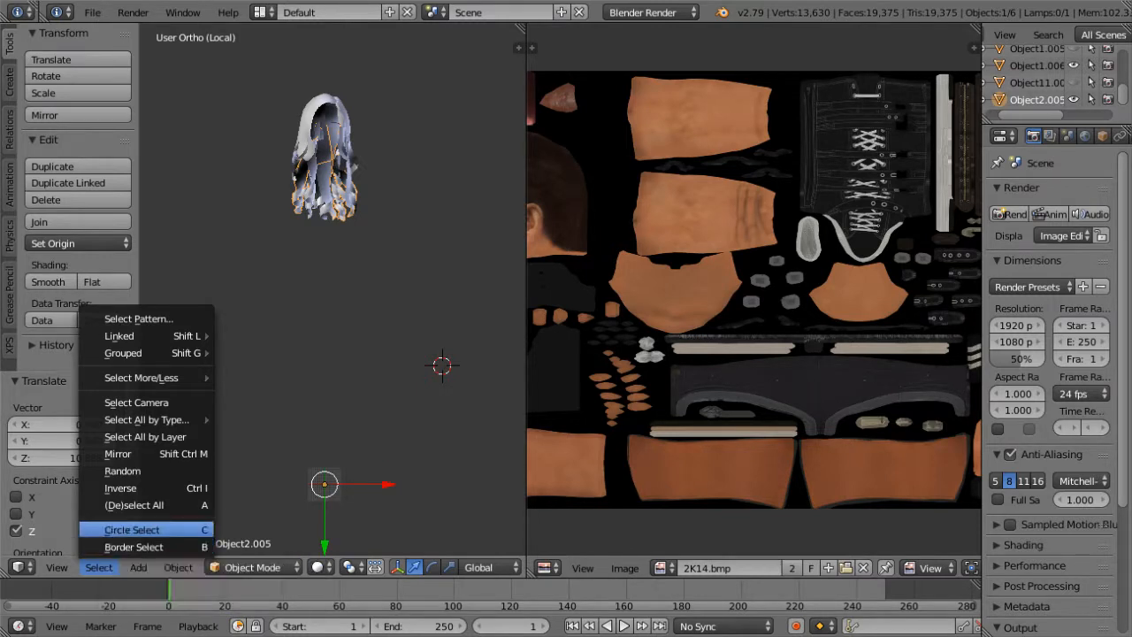
mouse_move(146, 419)
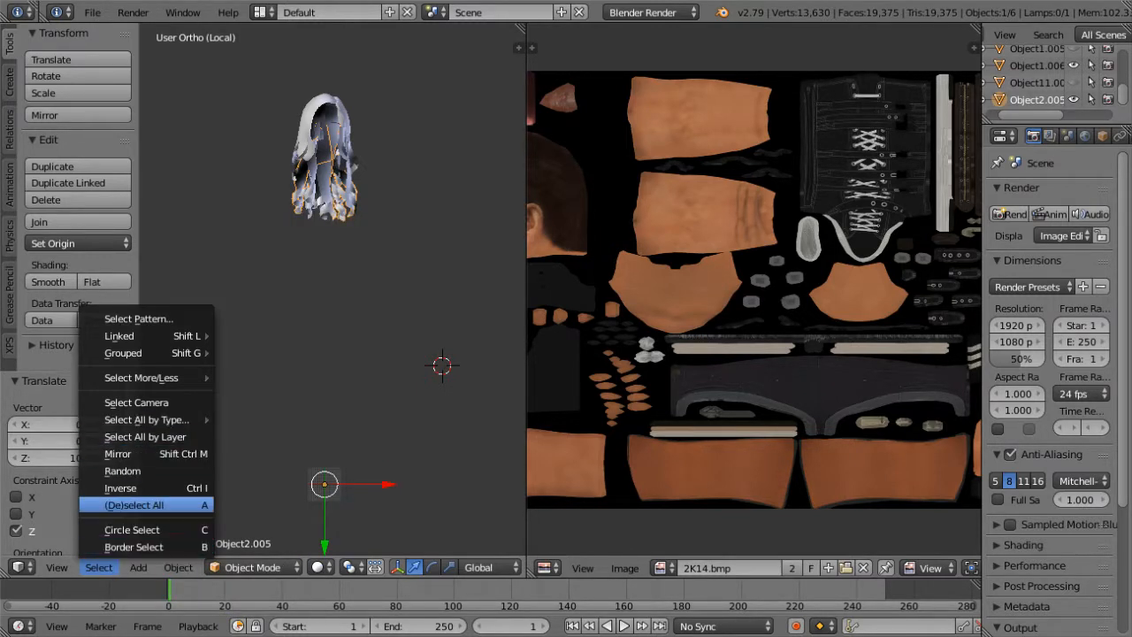
click(133, 505)
click(98, 567)
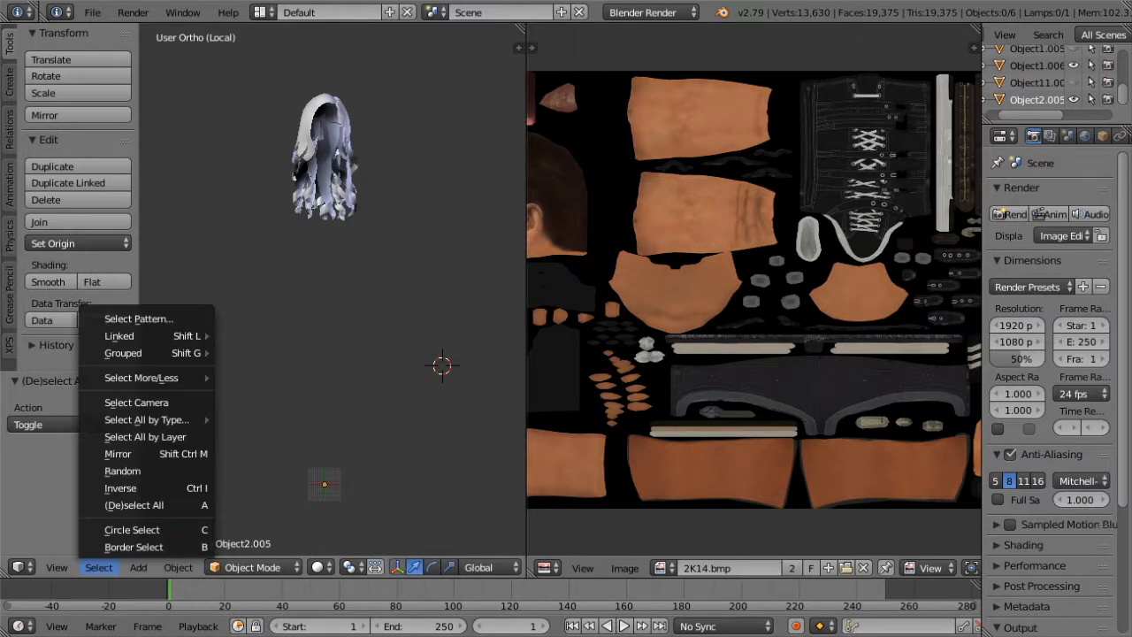
click(133, 505)
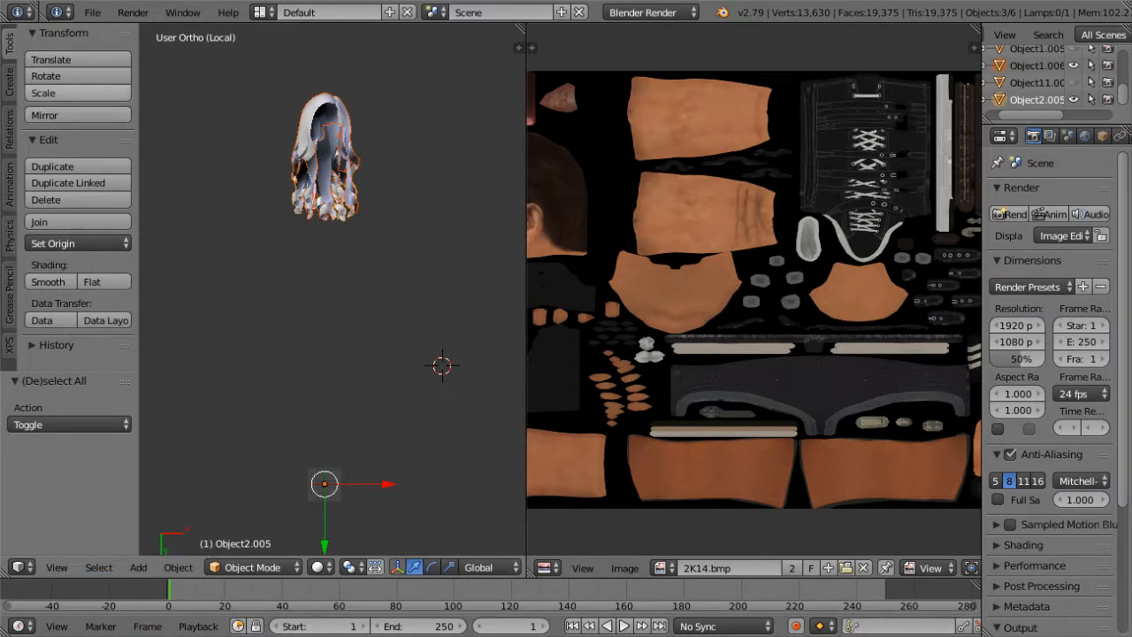
click(78, 221)
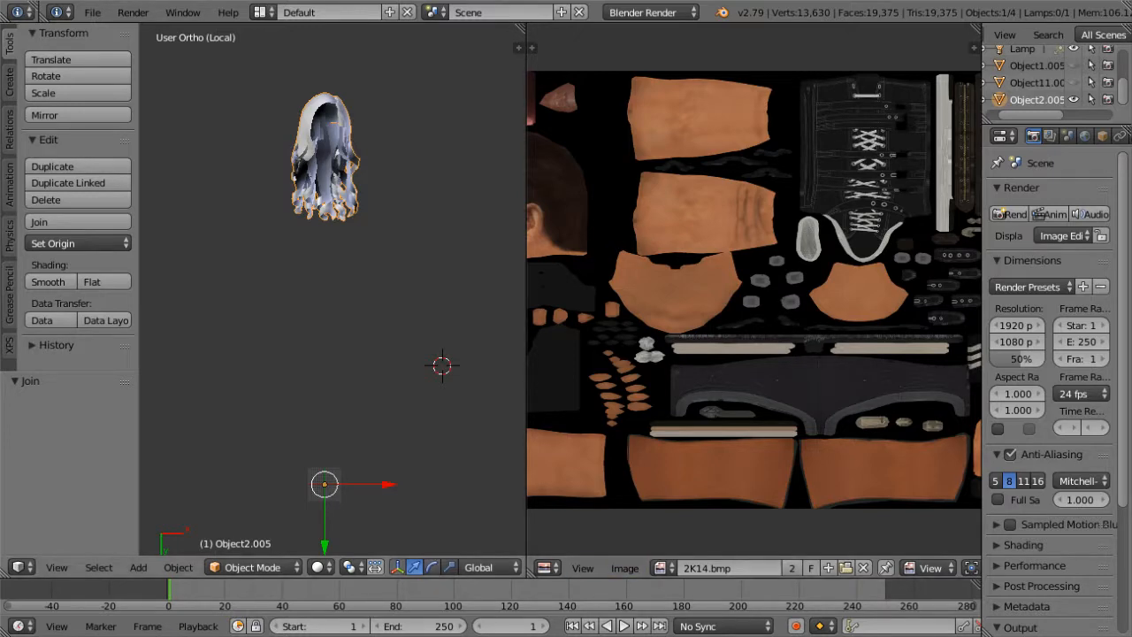
Step: Assign the 2K14.bmp image to the joined hair's faces in Edit Mode and return to Object Mode
key(Tab)
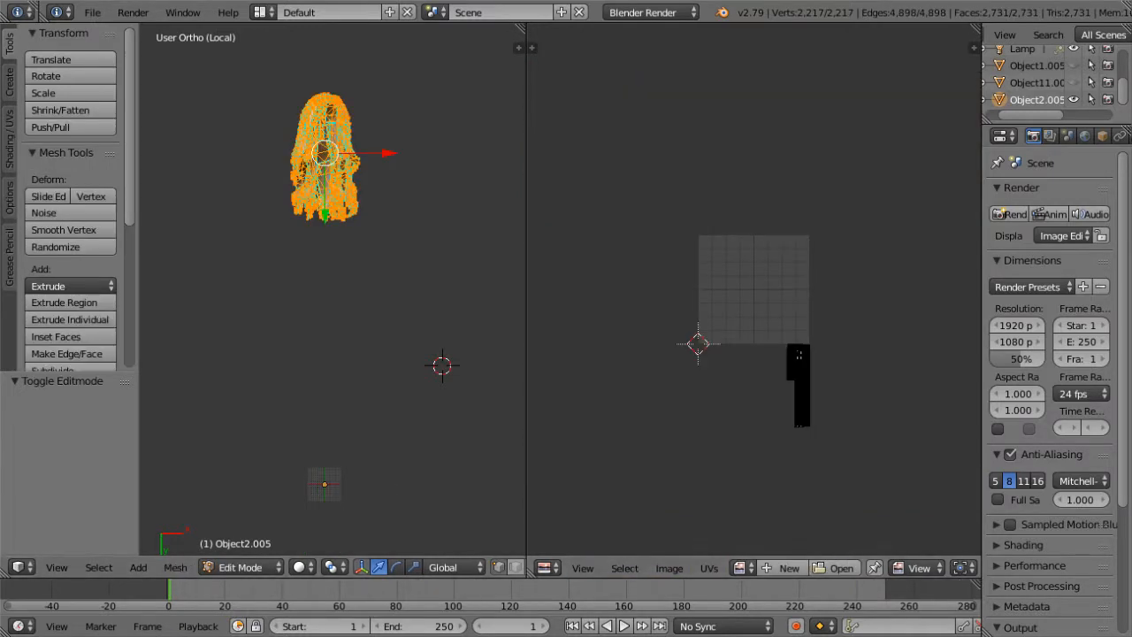
click(738, 568)
click(786, 412)
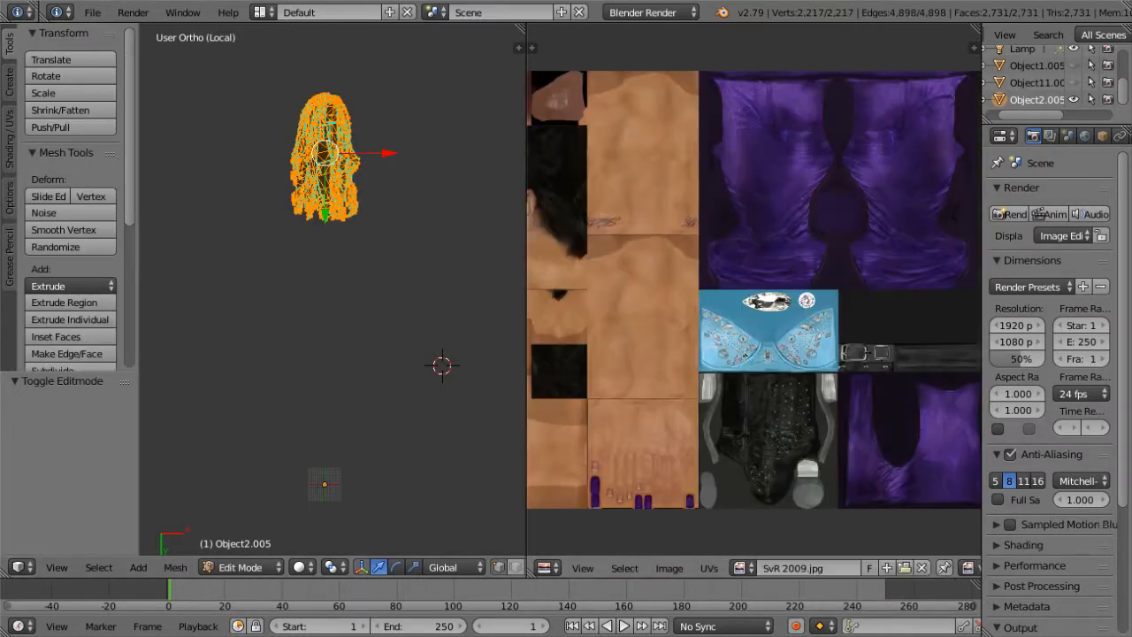
click(241, 566)
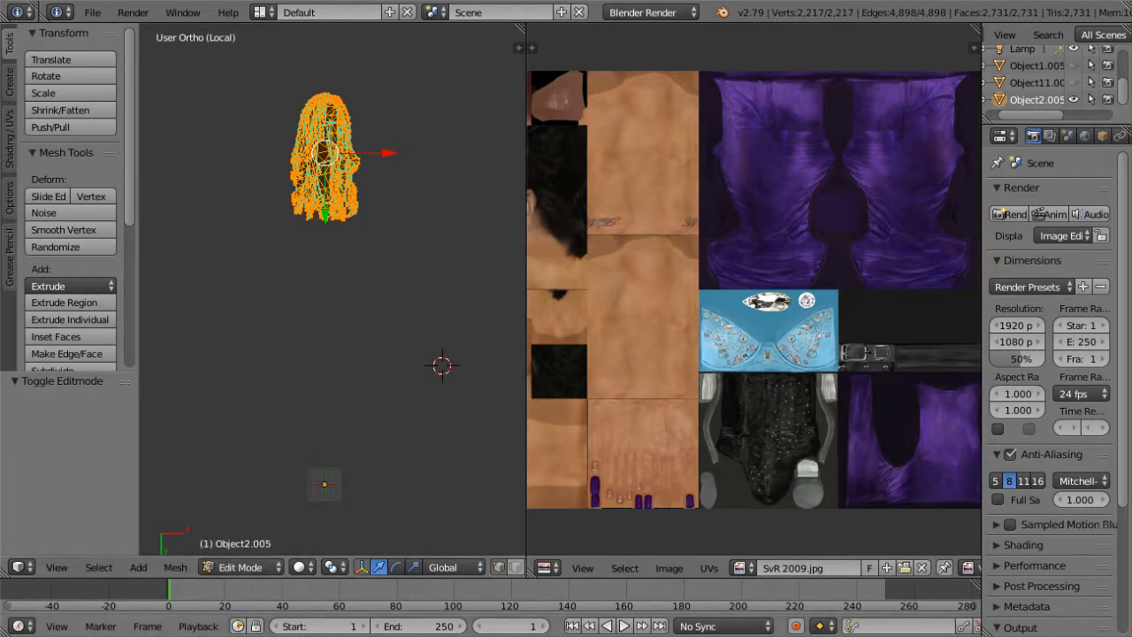
click(739, 568)
click(779, 395)
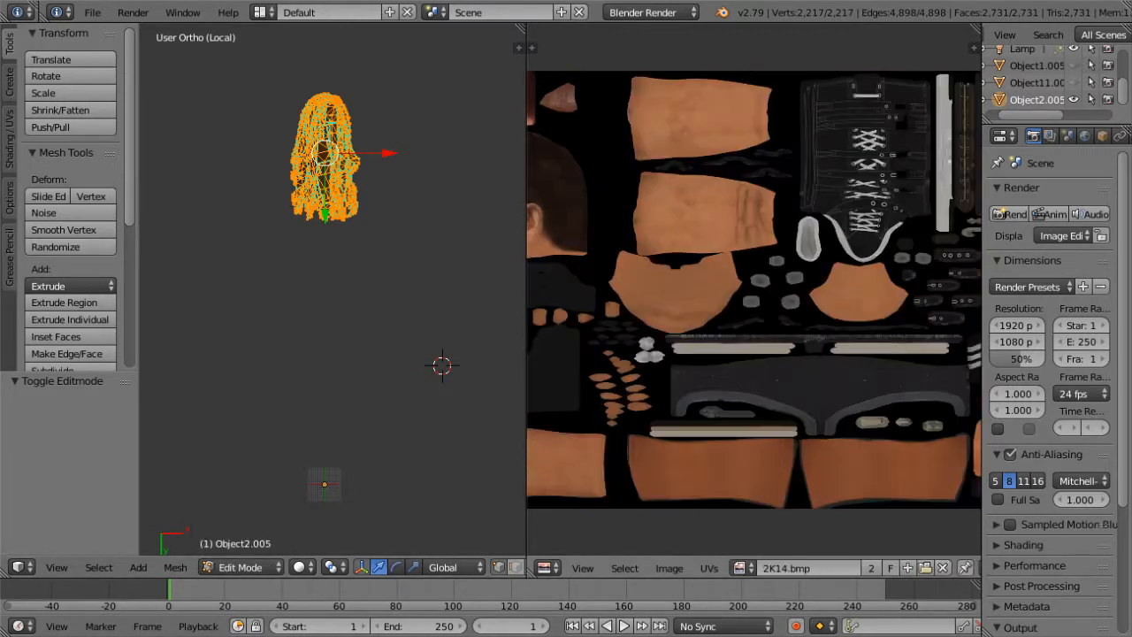
click(240, 567)
click(251, 547)
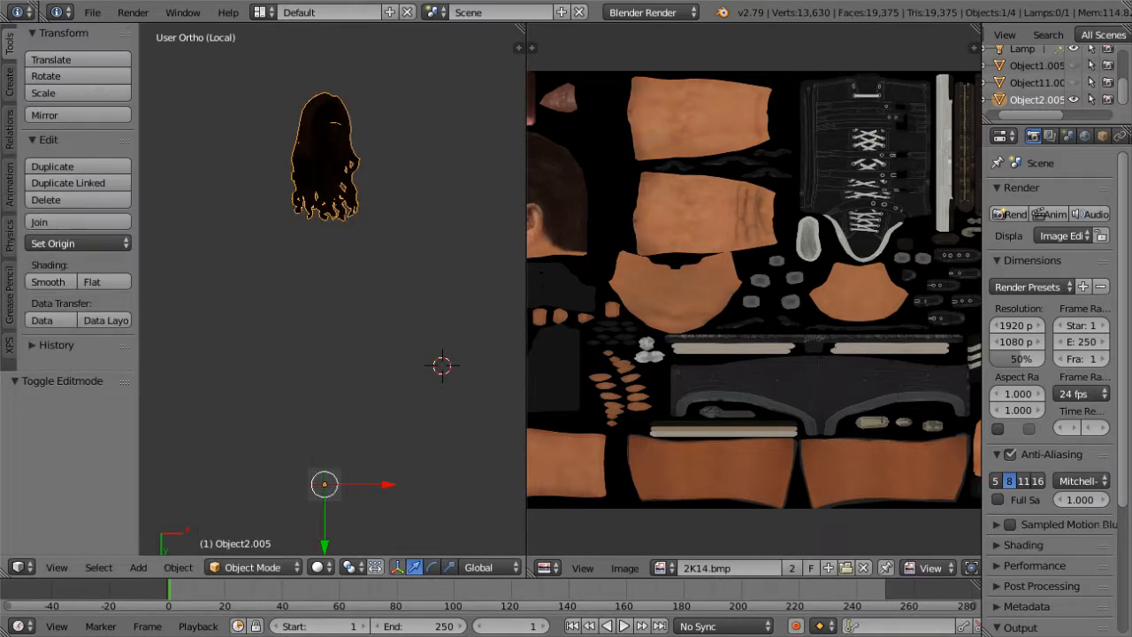
Step: Unhide the Object11.002 body mesh, inspect the textured hair on it from the front and above, and select the body
click(1074, 82)
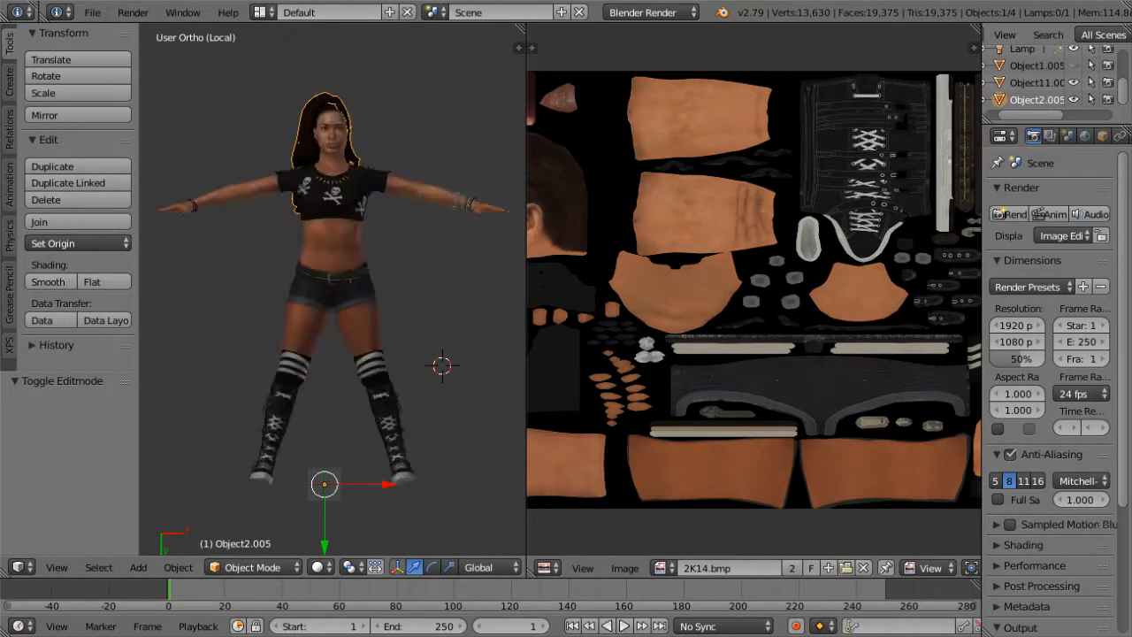
scroll(332, 289, up, 2)
scroll(332, 289, down, 2)
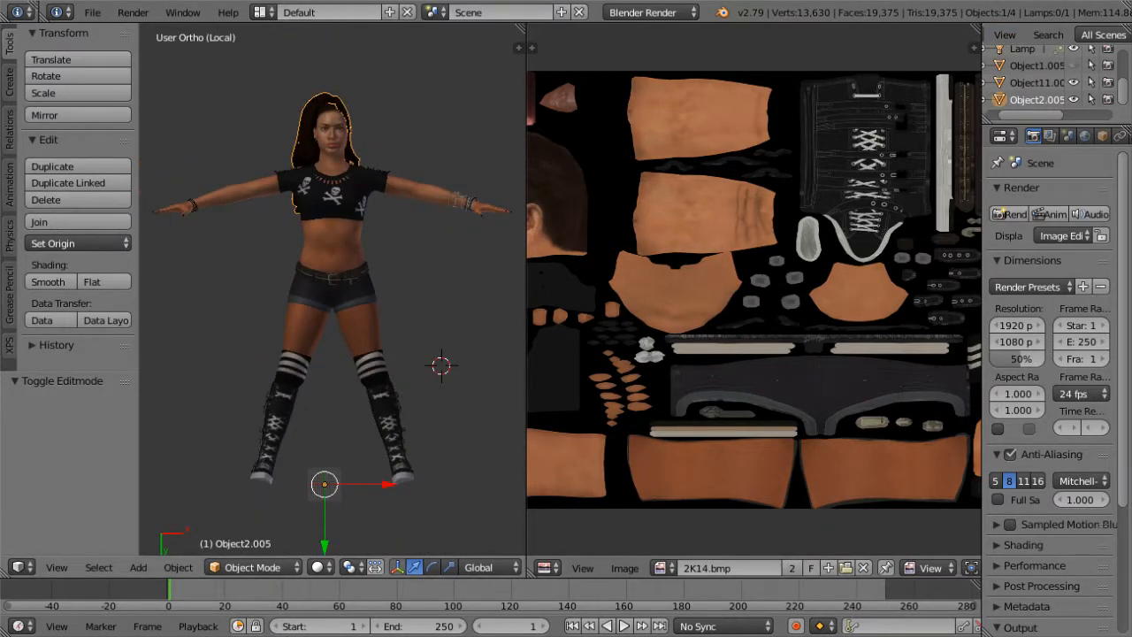
key(KP_8)
key(KP_8)
right_click(332, 275)
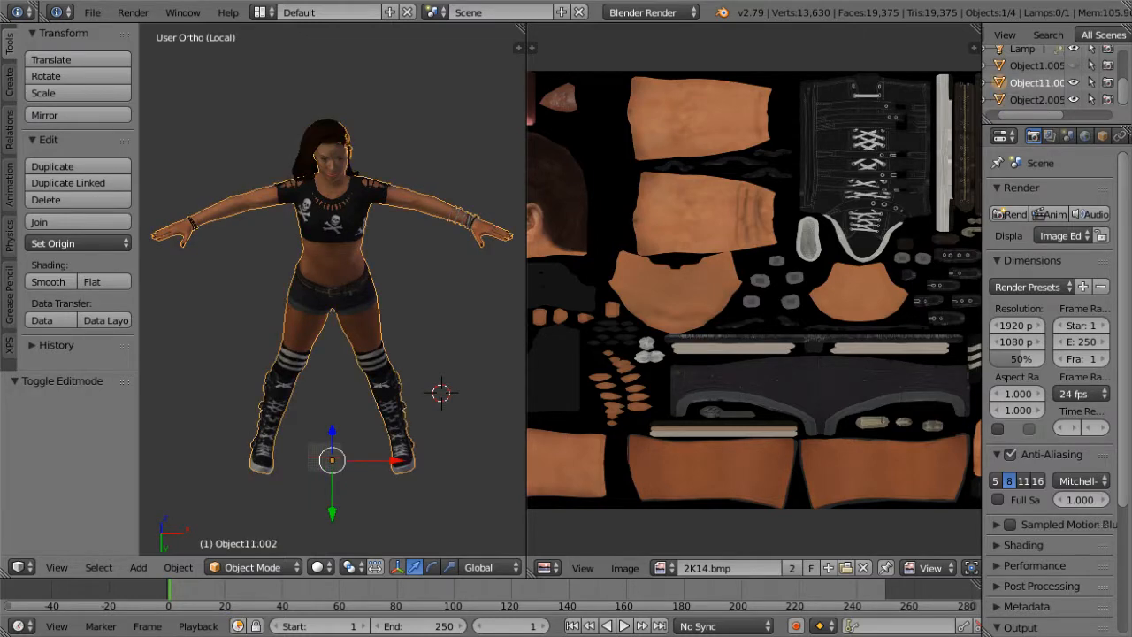
scroll(332, 292, up, 2)
key(KP_2)
key(KP_2)
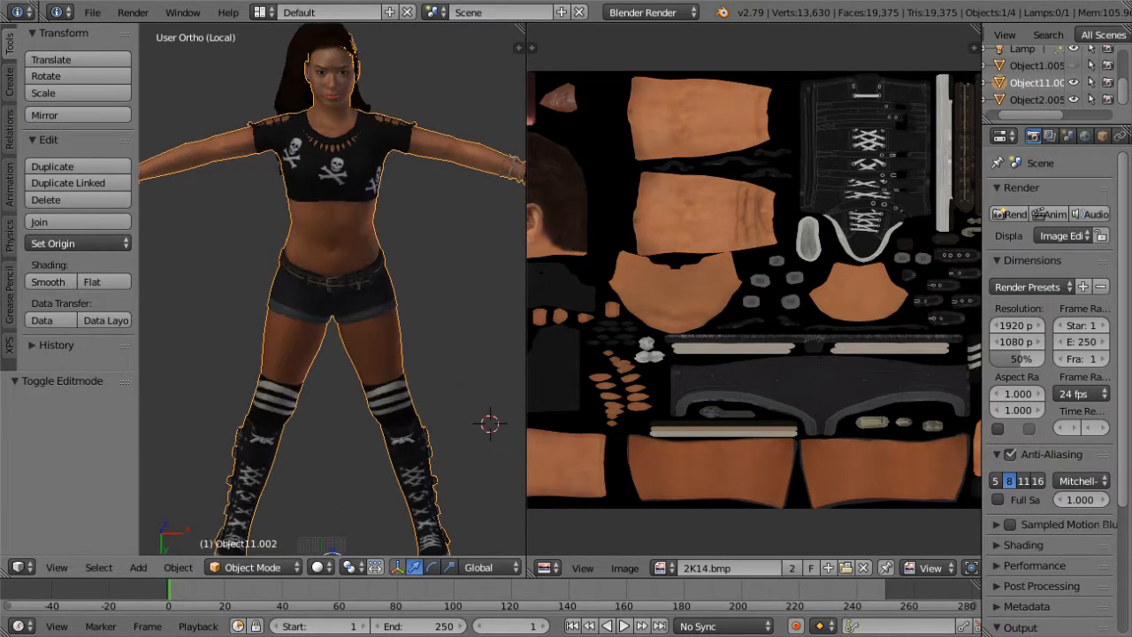
scroll(333, 292, down, 2)
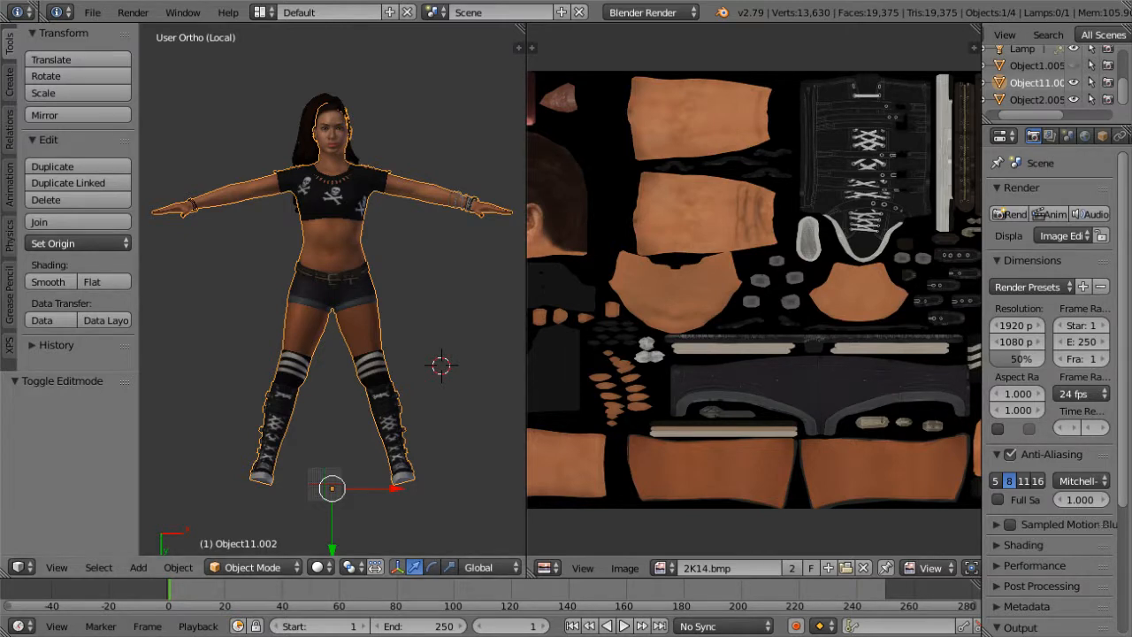
Step: Open the user preferences
click(92, 13)
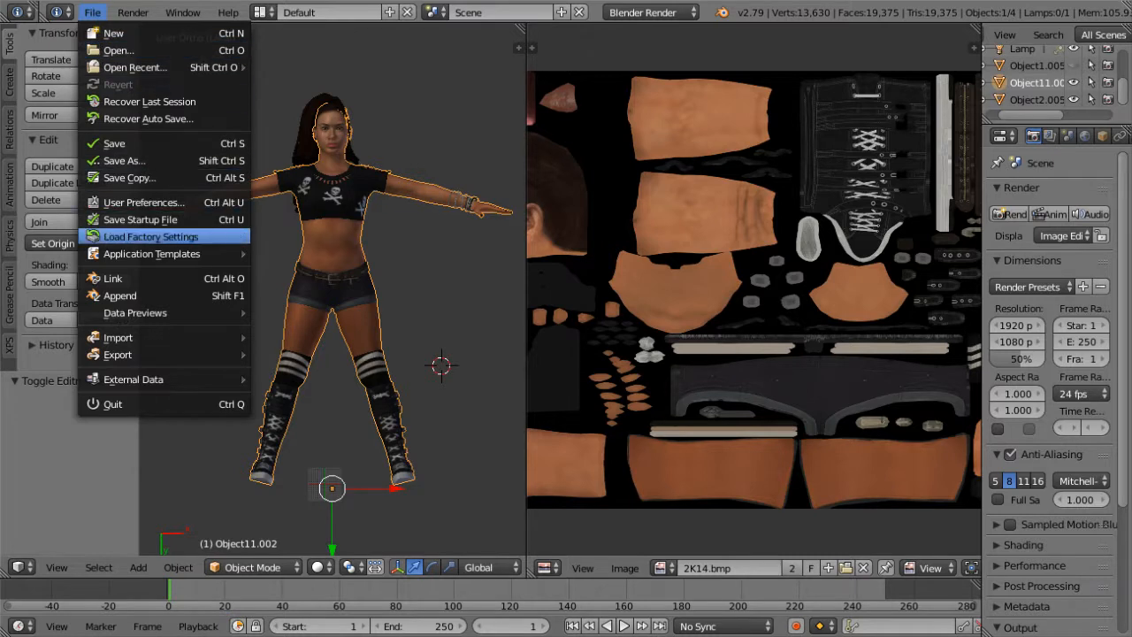
click(144, 202)
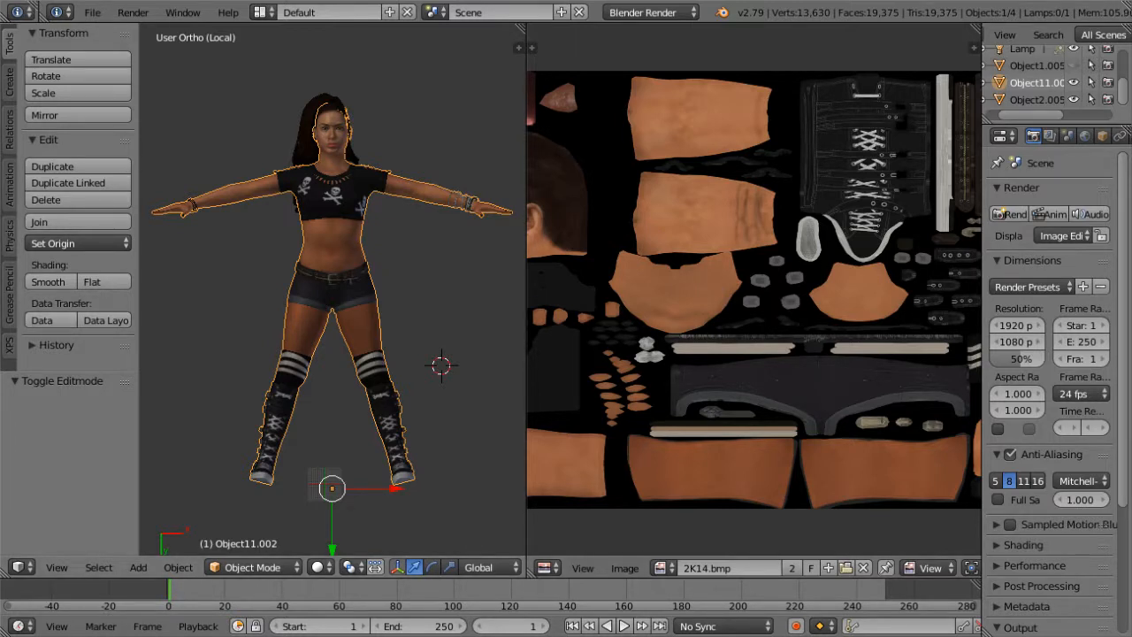
Step: Start an XPS model export of the selected body and choose xps.xps in the AJ Lee (WWE 2K14) folder as the target file
click(10, 344)
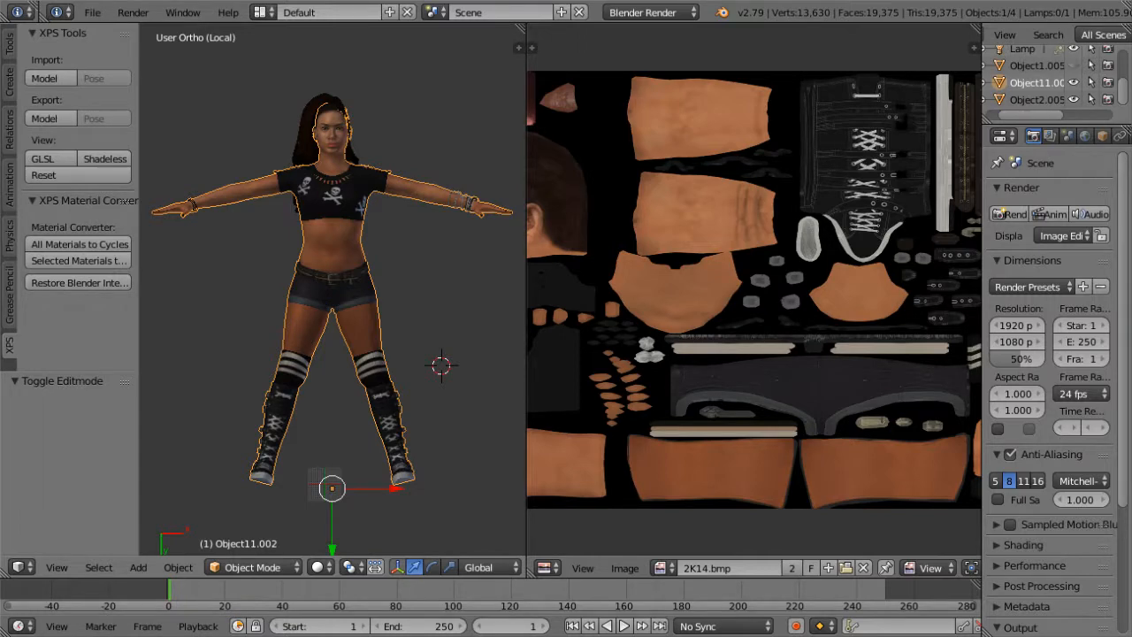
click(50, 119)
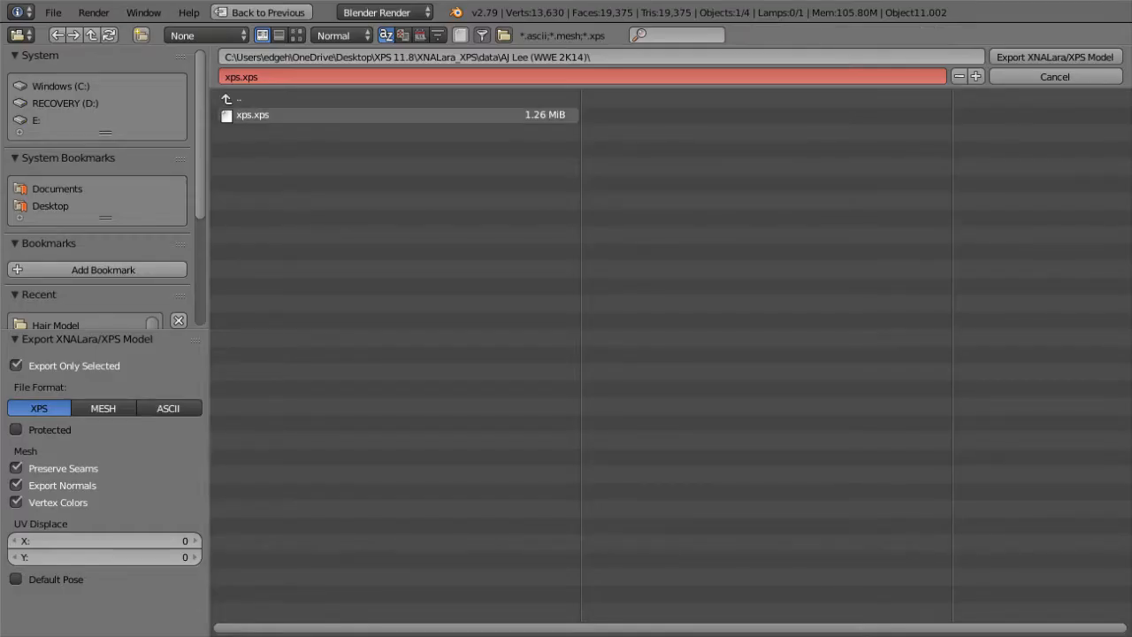
click(354, 115)
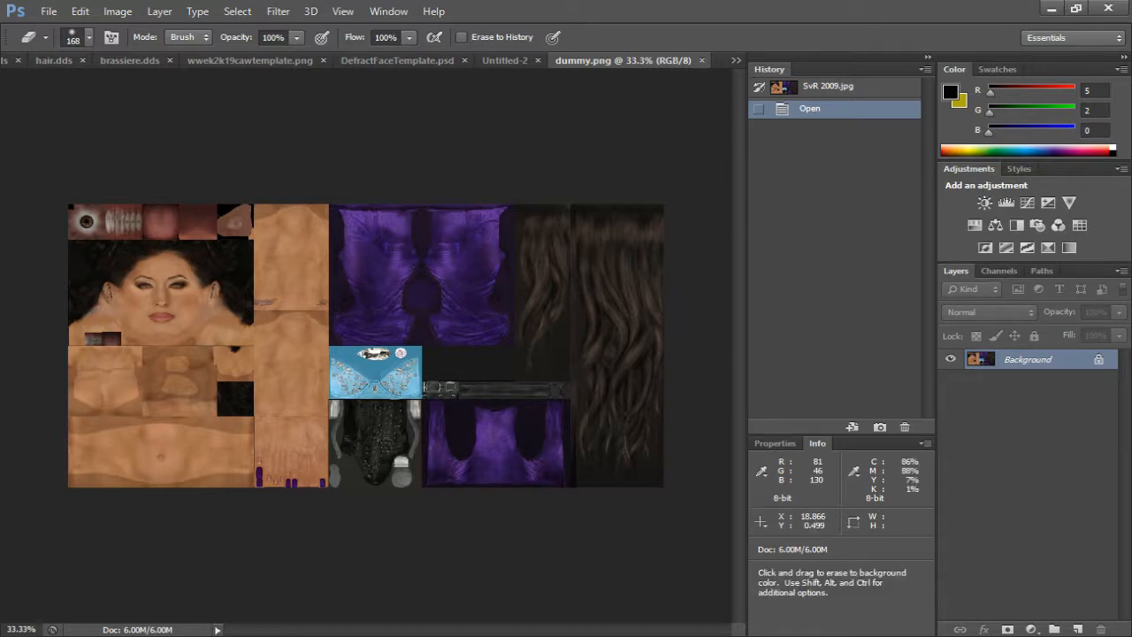
click(48, 12)
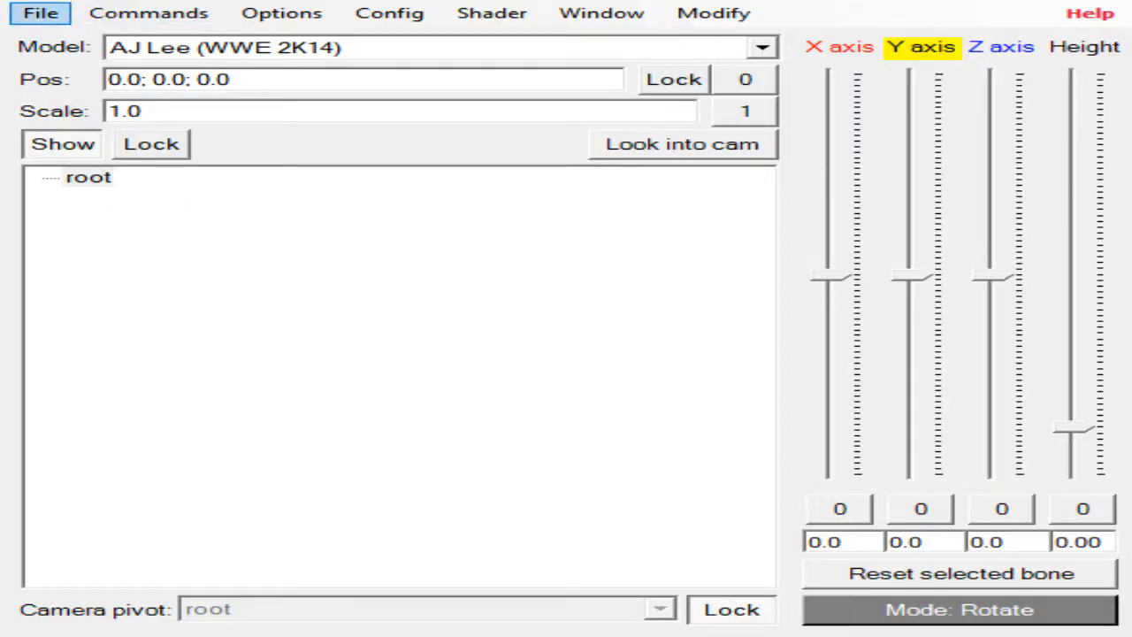
Step: Load the AJ Lee (WWE 2K14) model into XPS again as a second copy, and lock and unlock its camera pivot
click(41, 14)
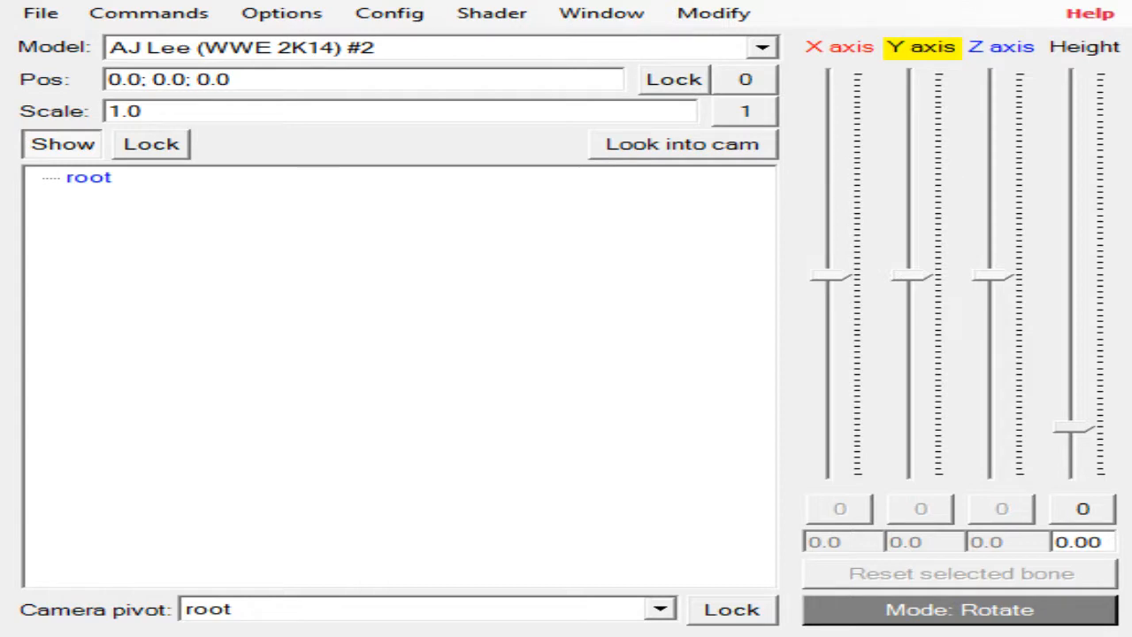
click(732, 609)
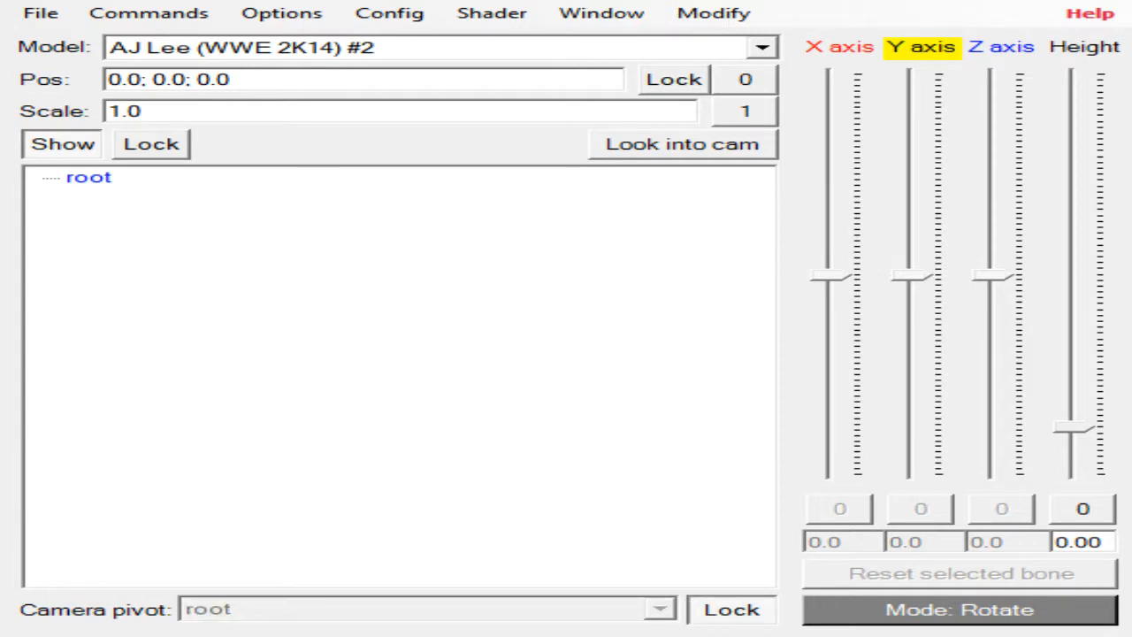
click(732, 610)
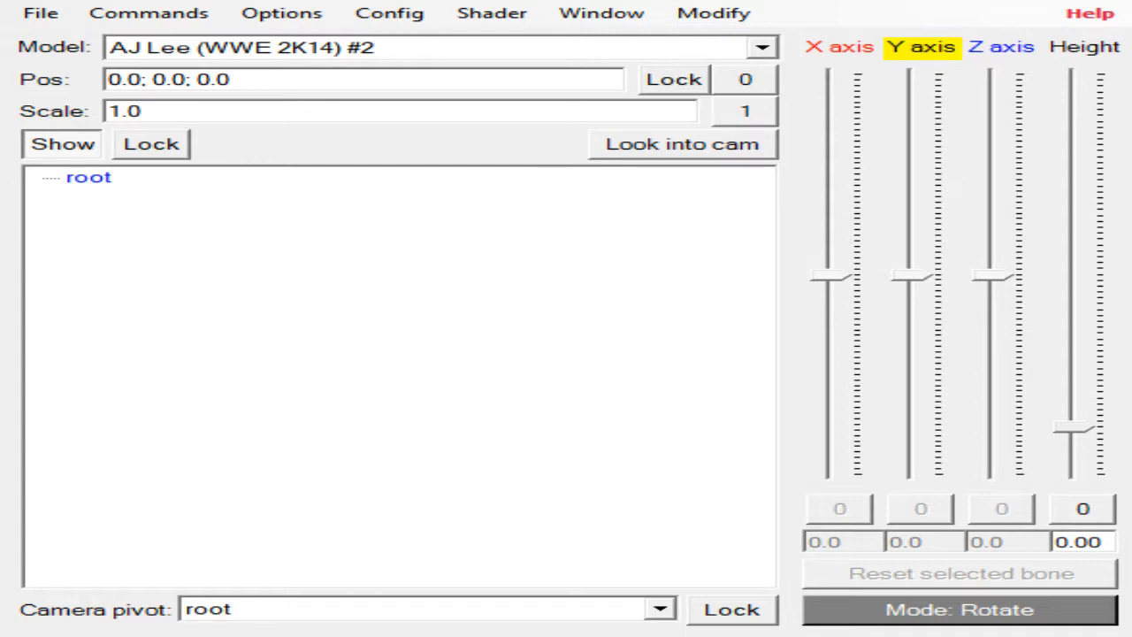
Step: Load the AJ Lee (2K14) model into XPS, select its root bone, and lock and unlock its camera pivot
click(732, 610)
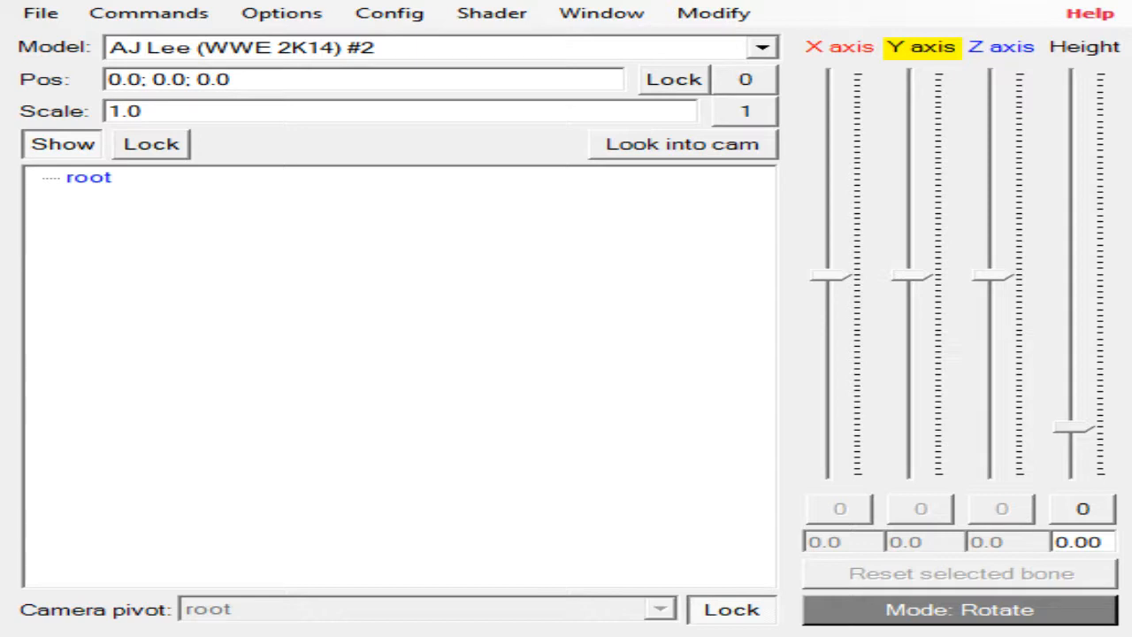
click(88, 177)
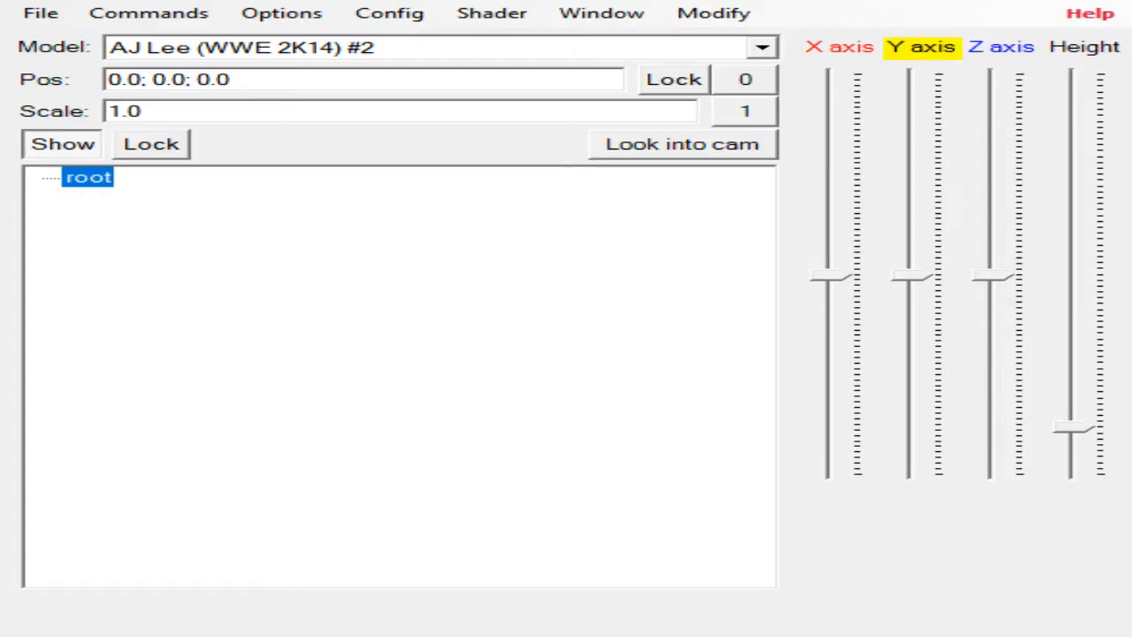
click(41, 13)
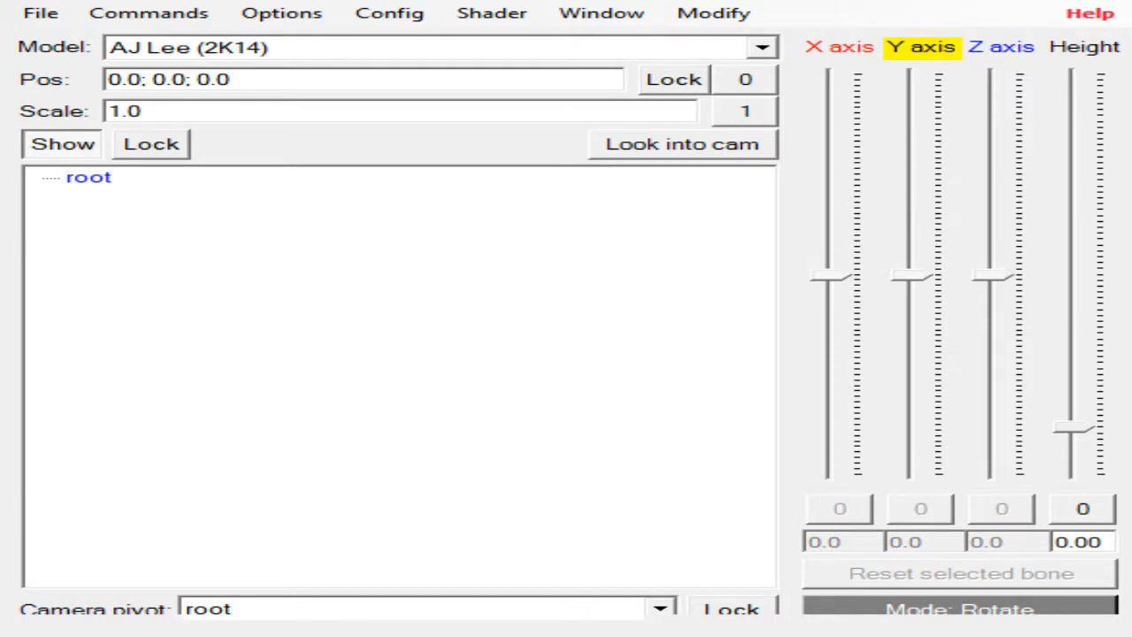
click(88, 178)
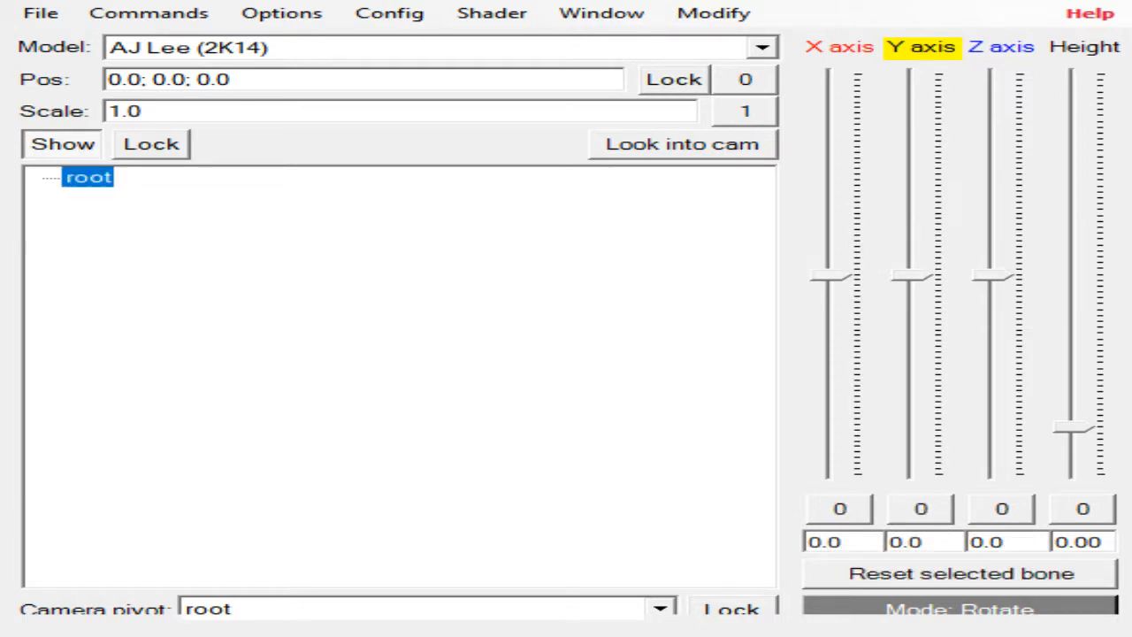
click(731, 610)
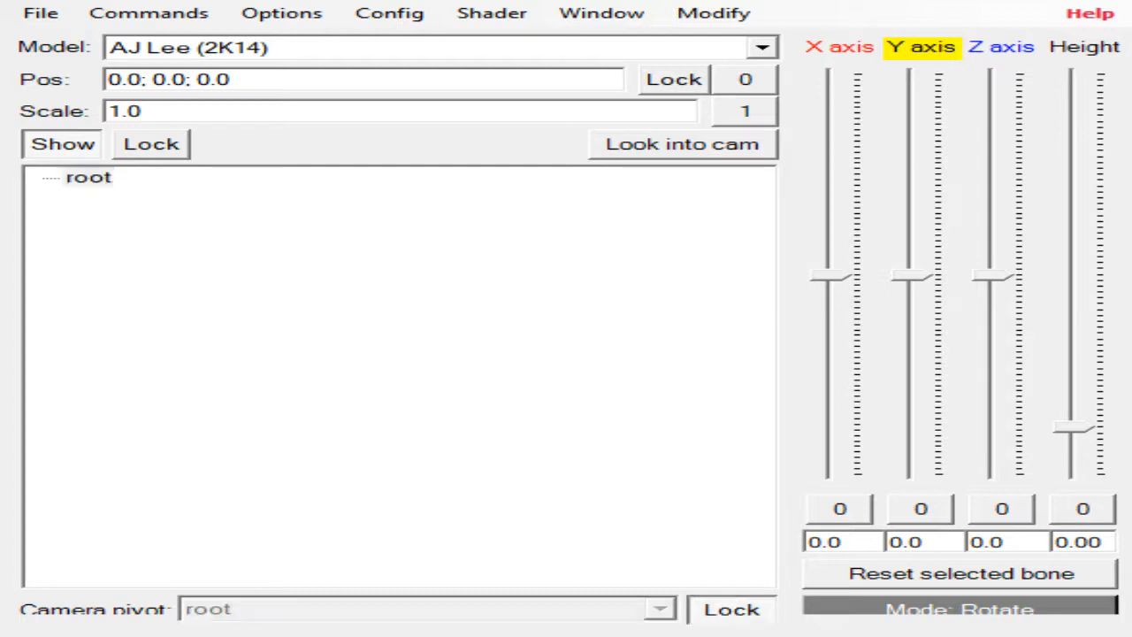
click(731, 610)
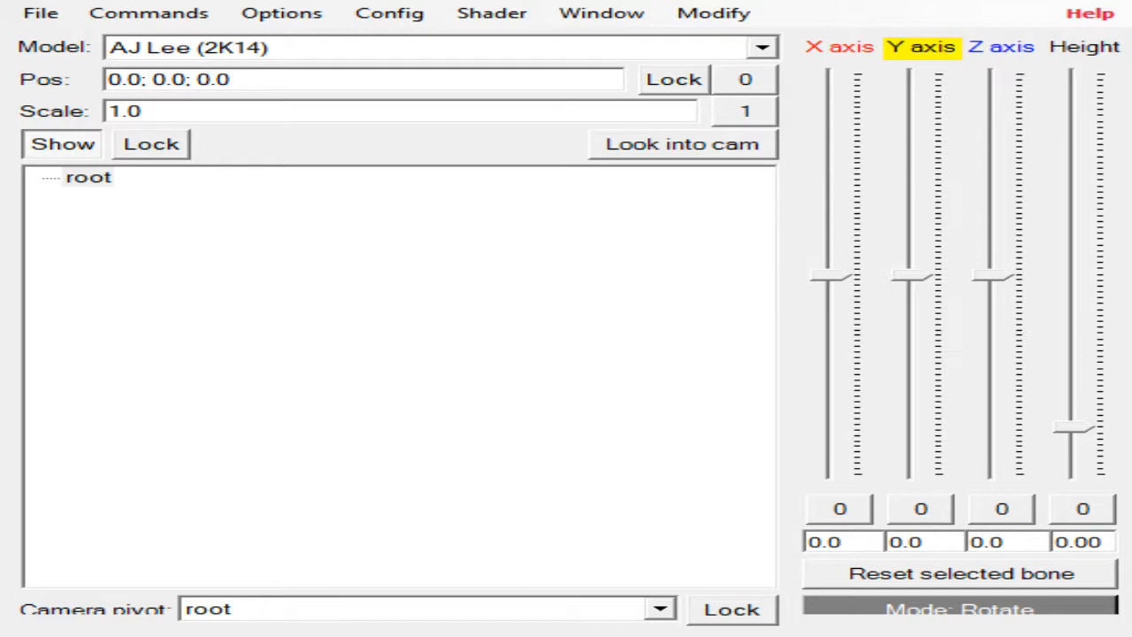
drag(713, 1, 1130, 1)
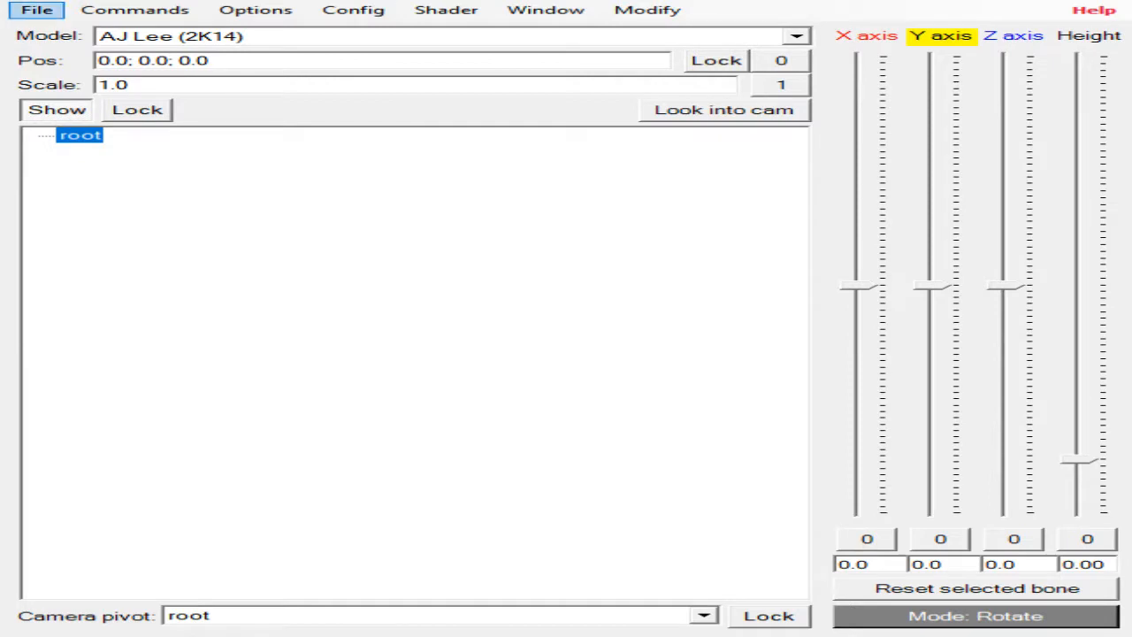
click(37, 11)
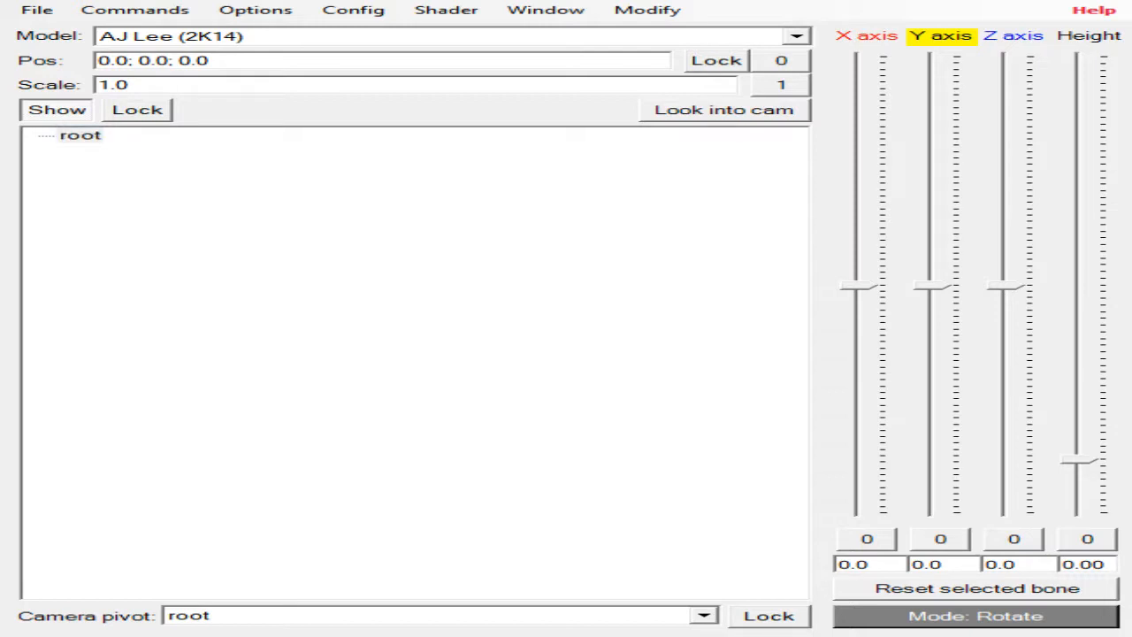
Step: Rotate the root bone of AJ Lee (2K14) to -111.0 on the Z axis and set the model's height to 8.68
drag(1079, 460, 1079, 501)
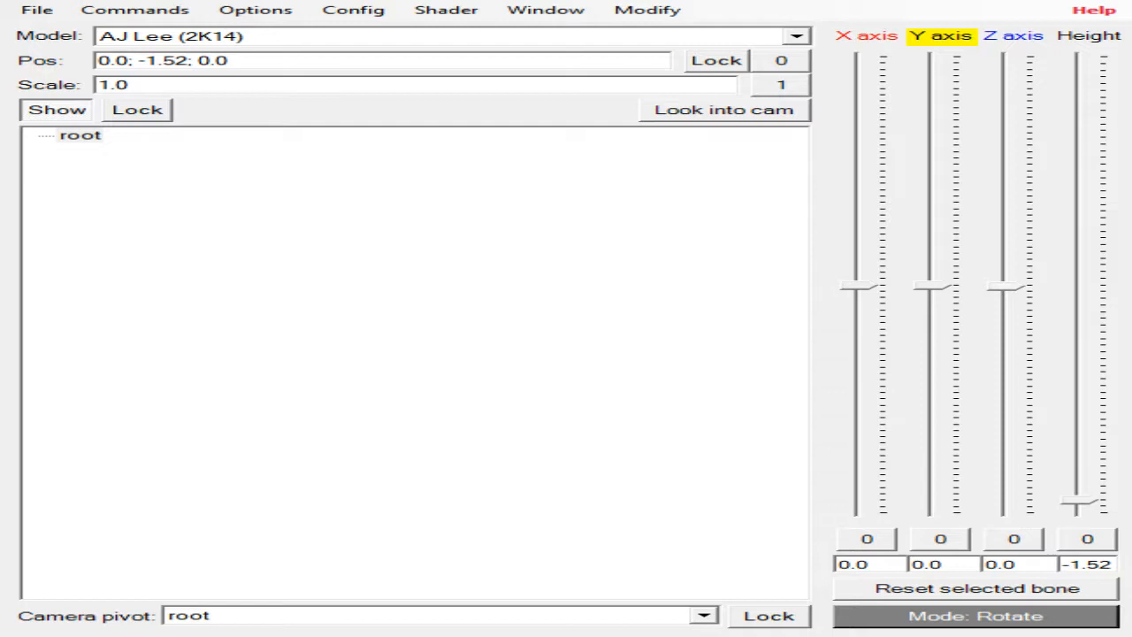
drag(1004, 286, 1005, 428)
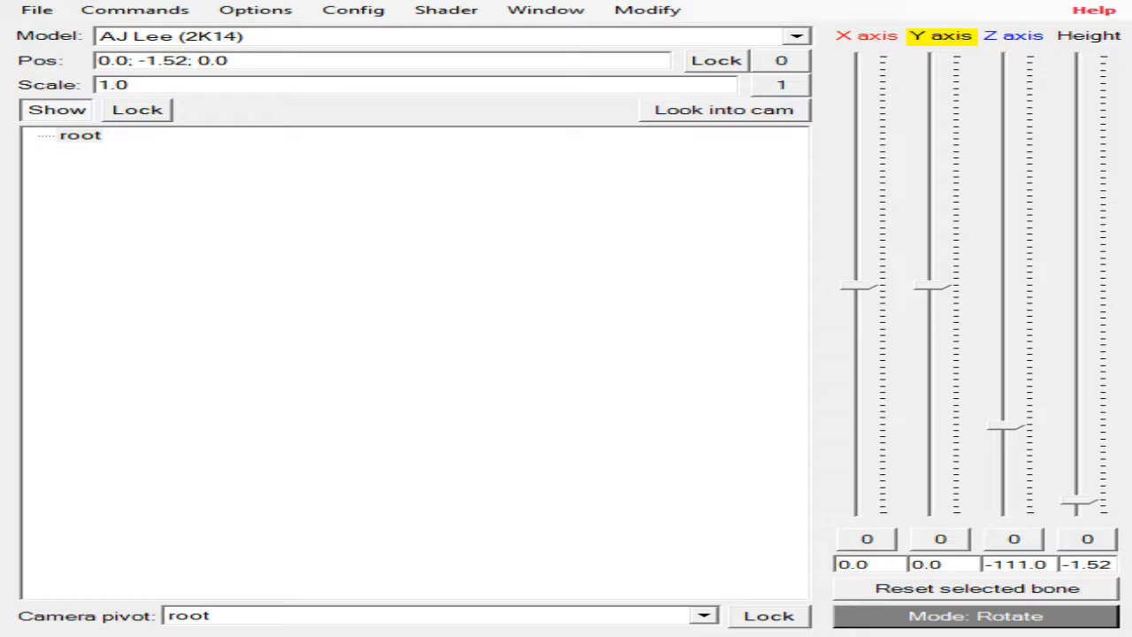
drag(1079, 501, 1079, 228)
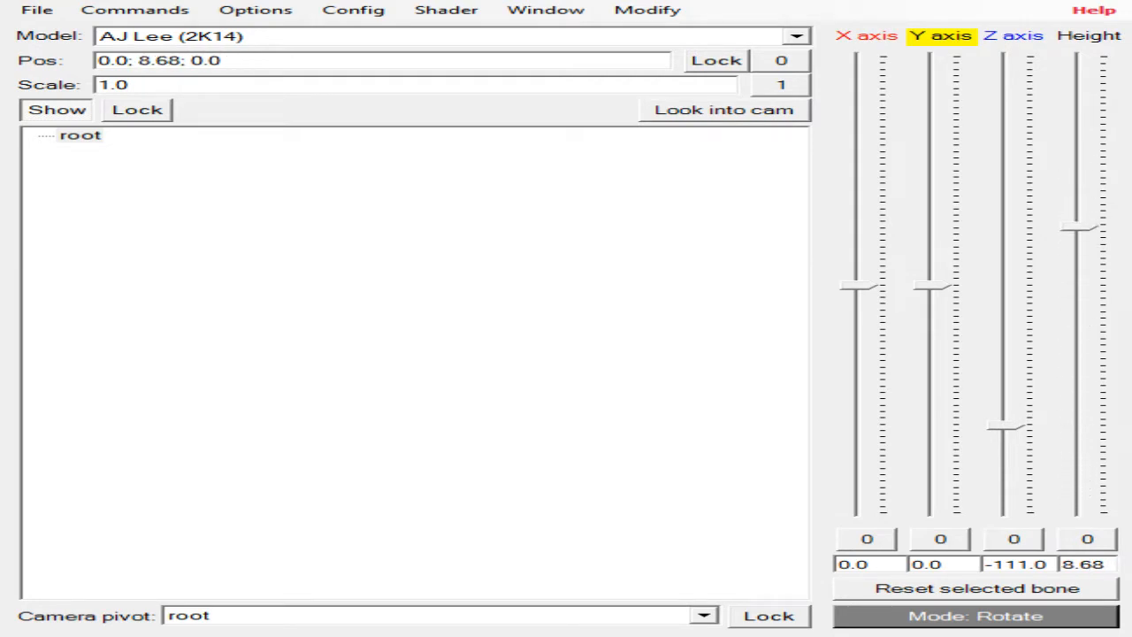
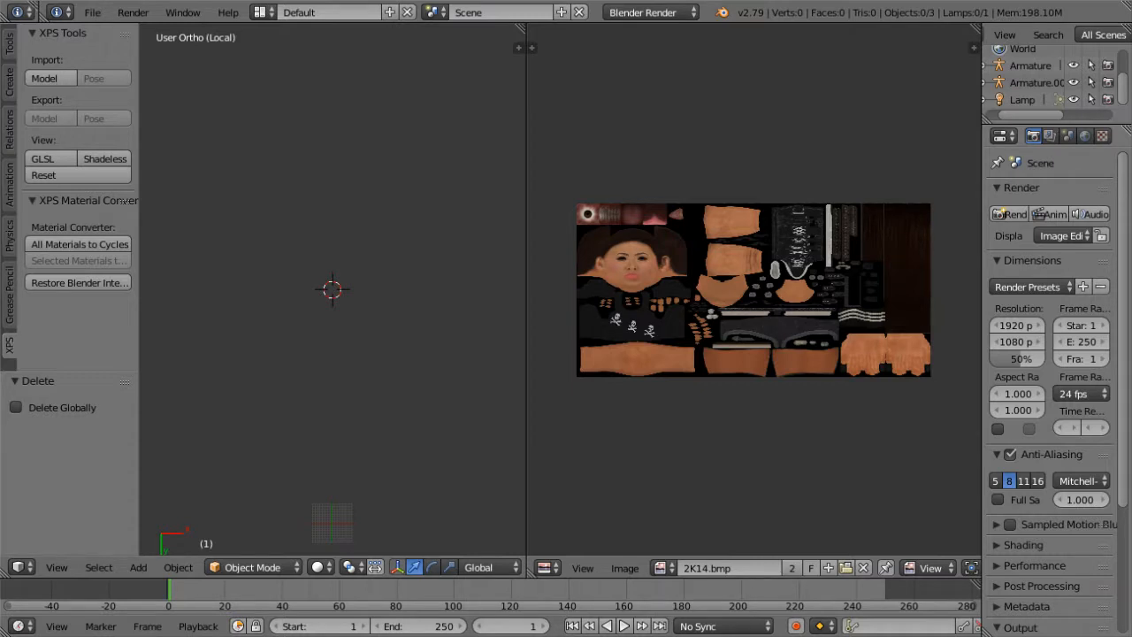
Step: Switch to Blender, start a Wavefront OBJ import, and browse up from the AJ Lee (WWE 2K15 ; PC) folder to the Desktop
click(92, 13)
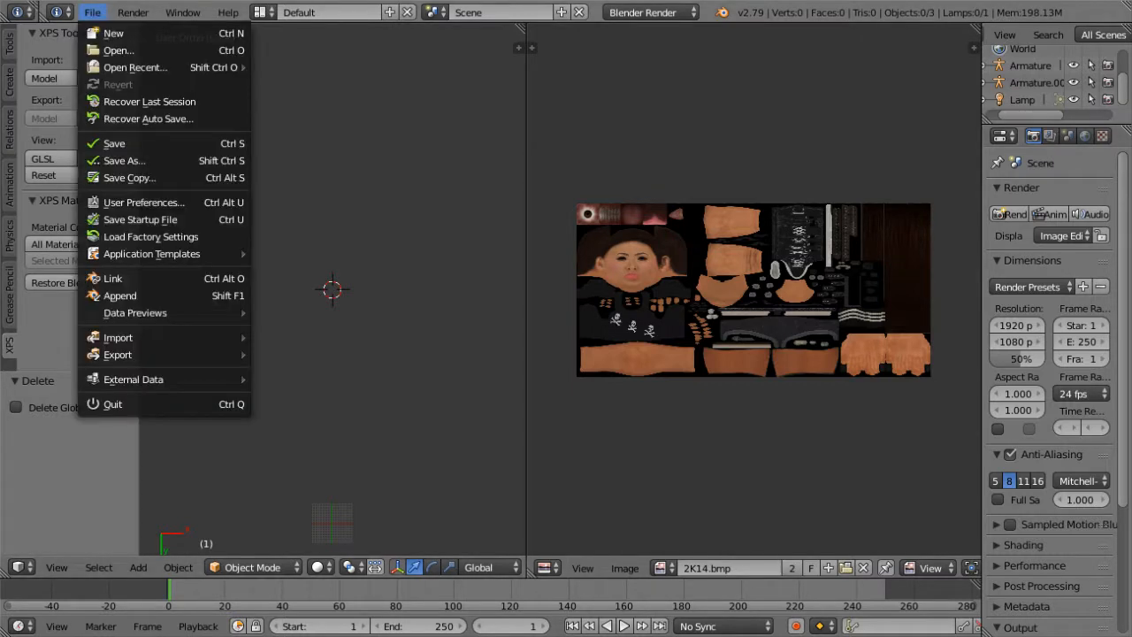
mouse_move(118, 336)
click(305, 439)
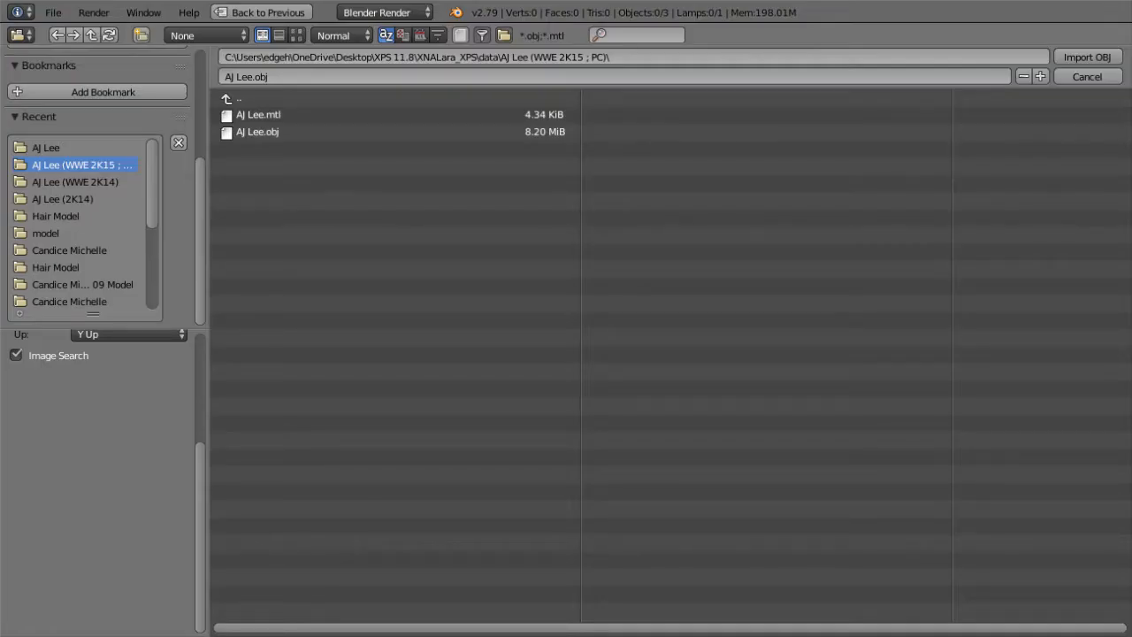
scroll(84, 225, down, 2)
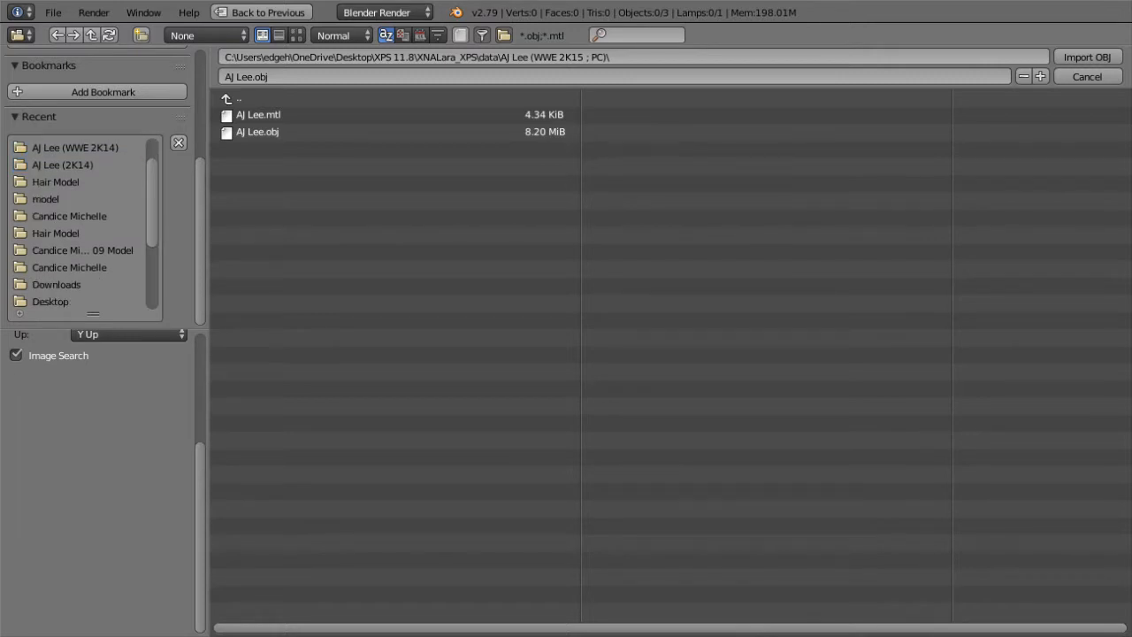
scroll(84, 225, up, 2)
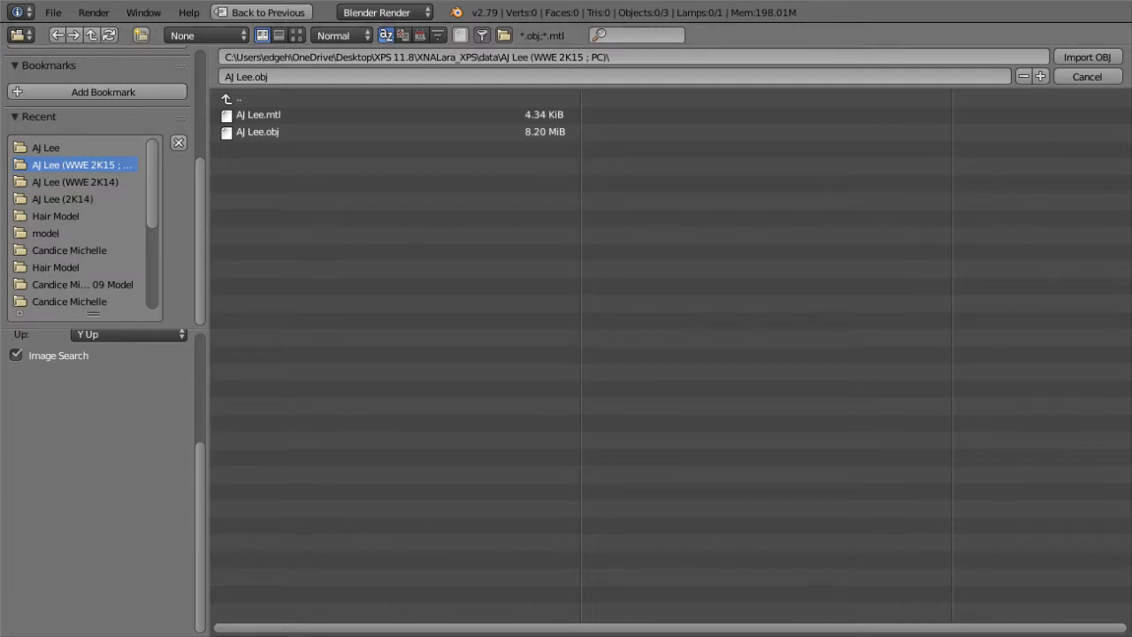
click(232, 98)
click(232, 98)
click(231, 99)
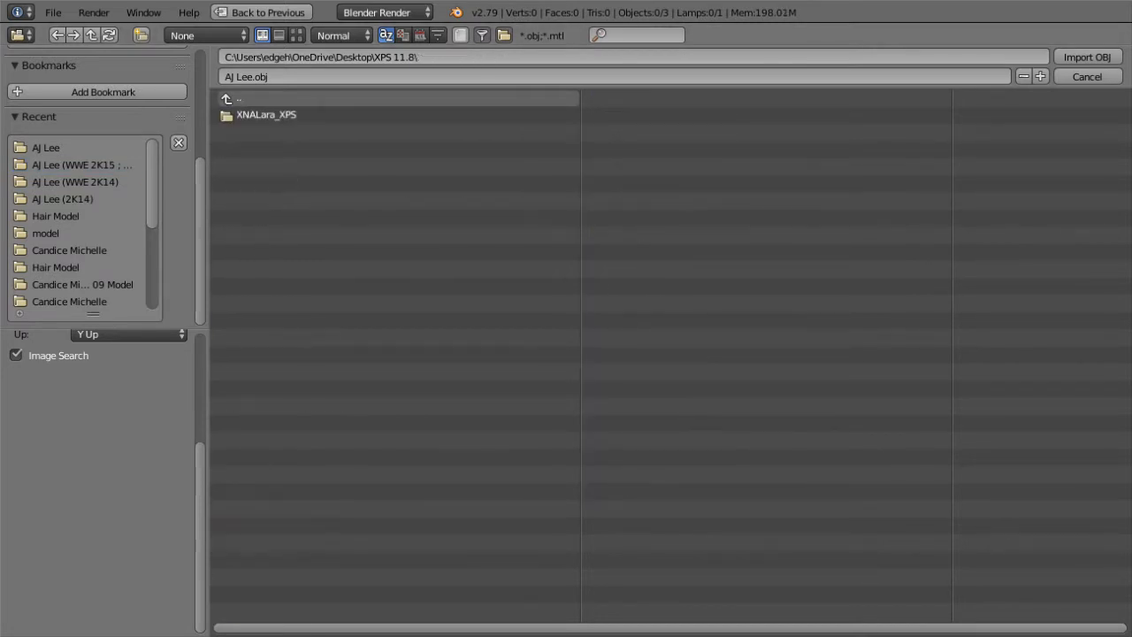
click(232, 98)
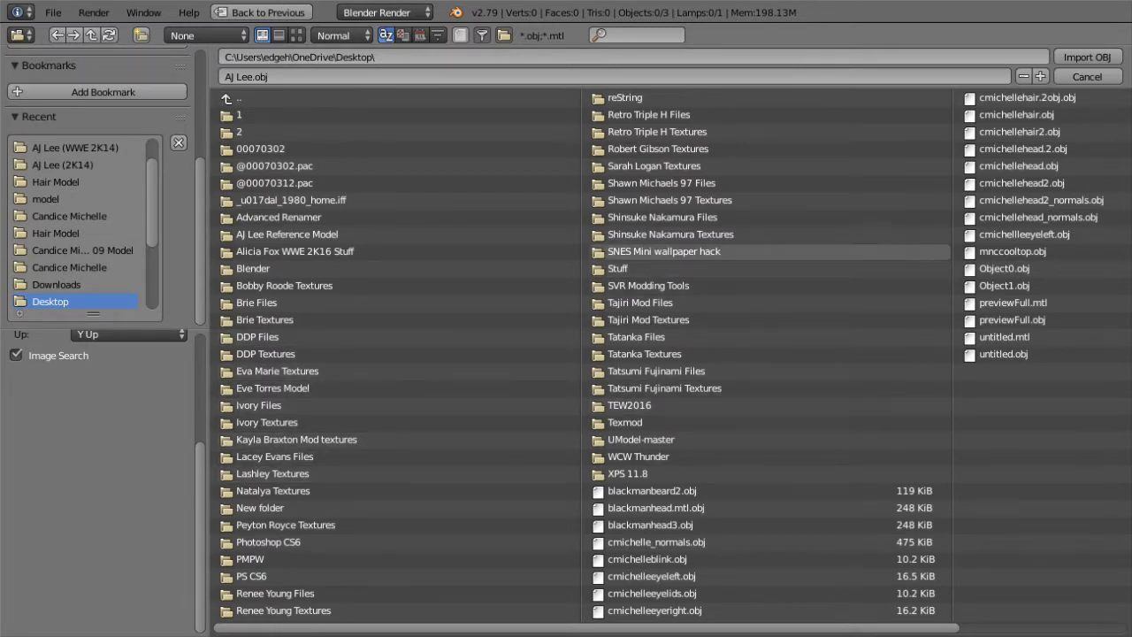
Step: Import Object0.obj from the Model folder inside Stuff\Michelle McCool SVR 08 Files
double_click(617, 268)
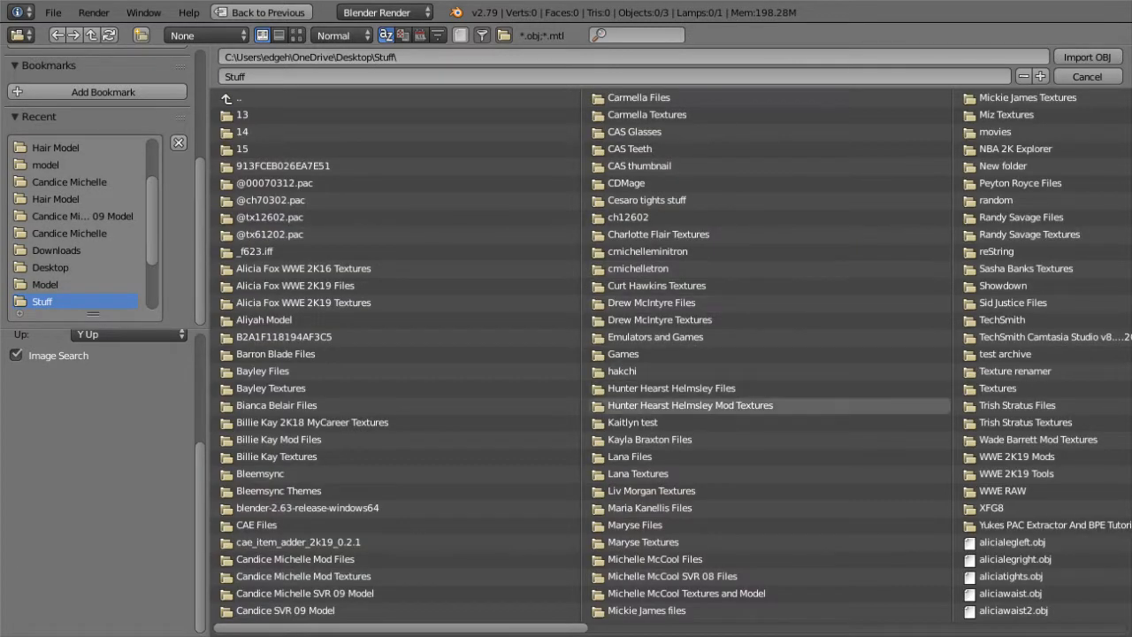
click(672, 576)
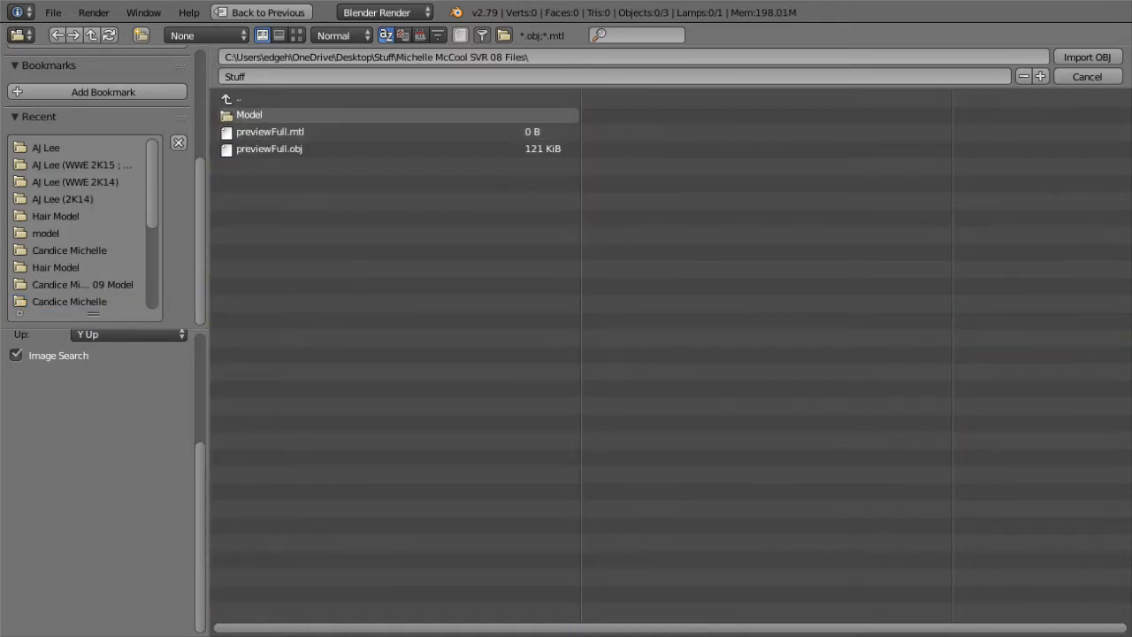
double_click(250, 115)
drag(414, 280, 310, 124)
double_click(309, 115)
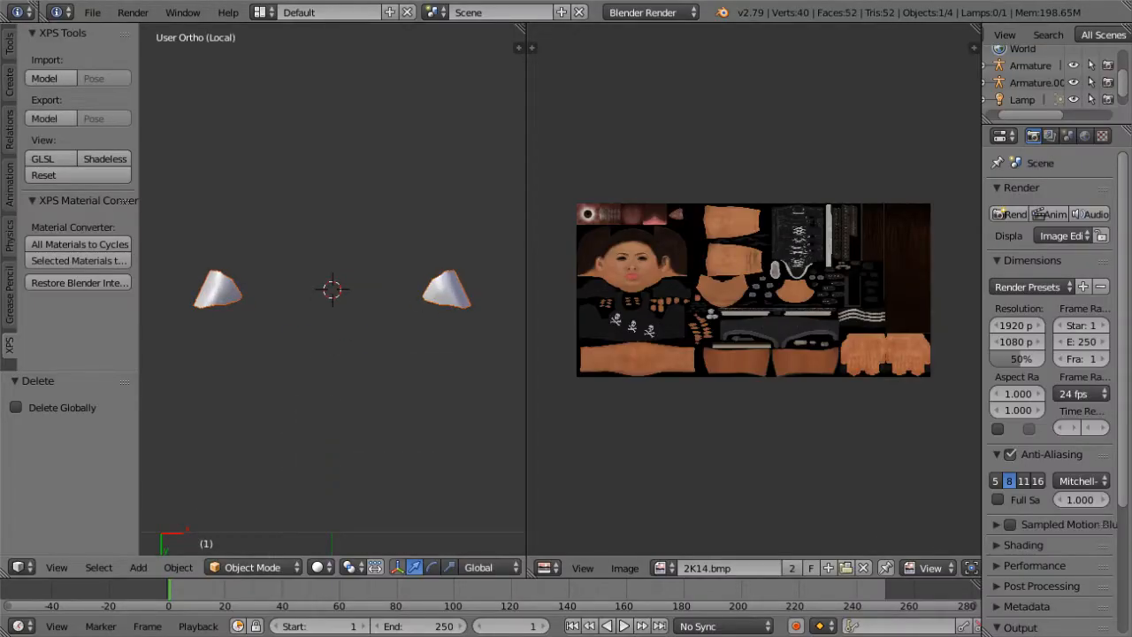
Step: Import Object1.obj from the Michelle McCool SVR 08 Model folder as a Wavefront OBJ
click(92, 13)
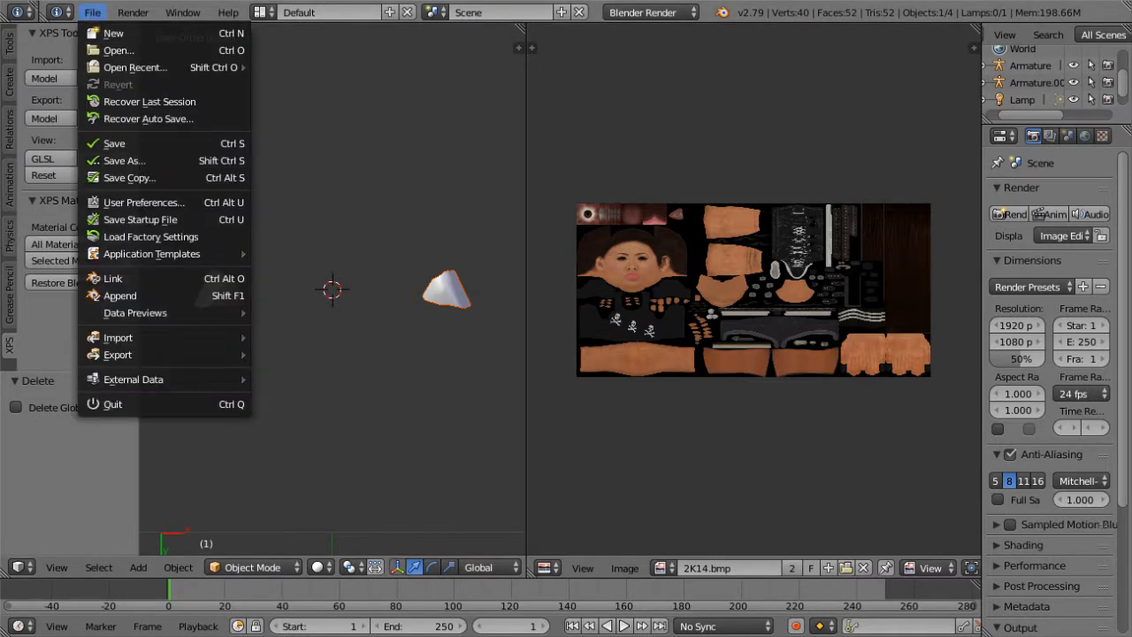
click(92, 12)
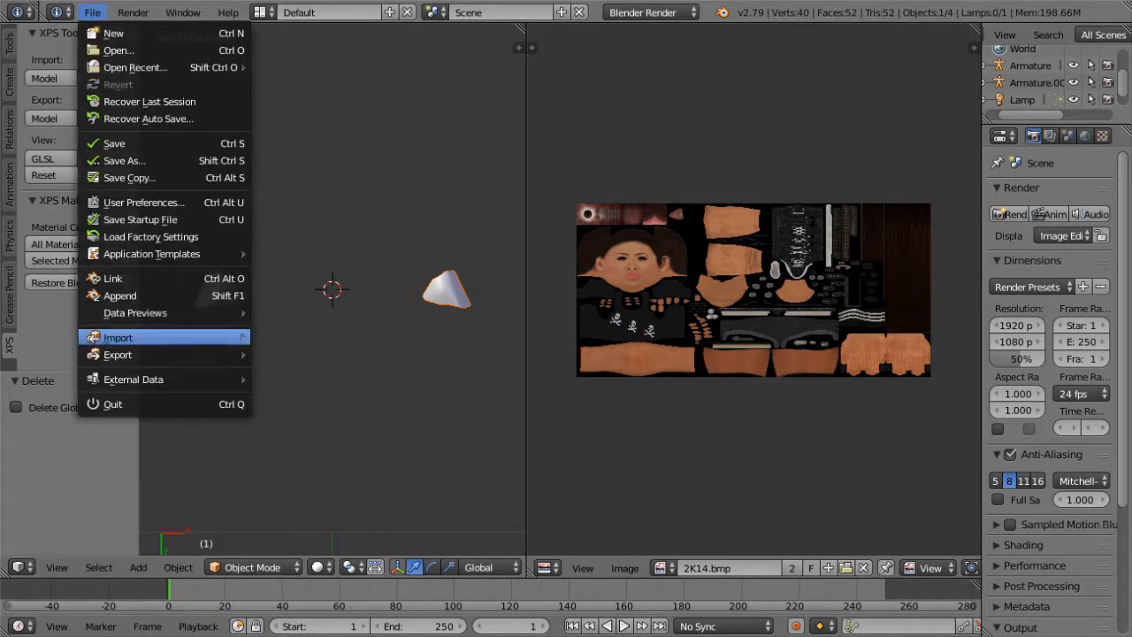
mouse_move(168, 337)
click(312, 438)
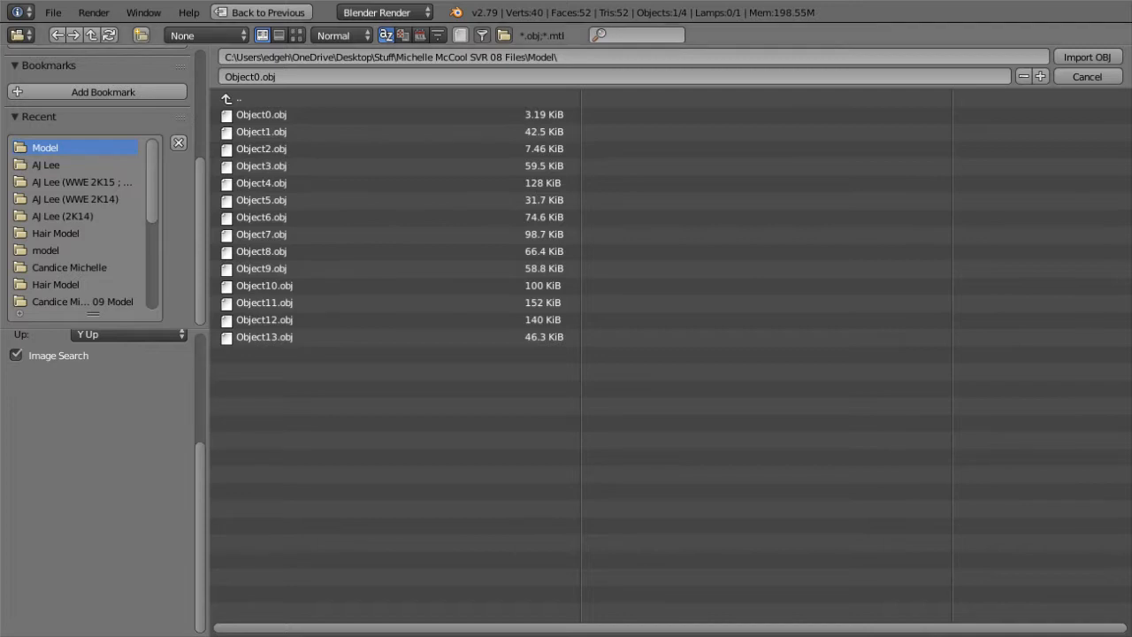
double_click(261, 132)
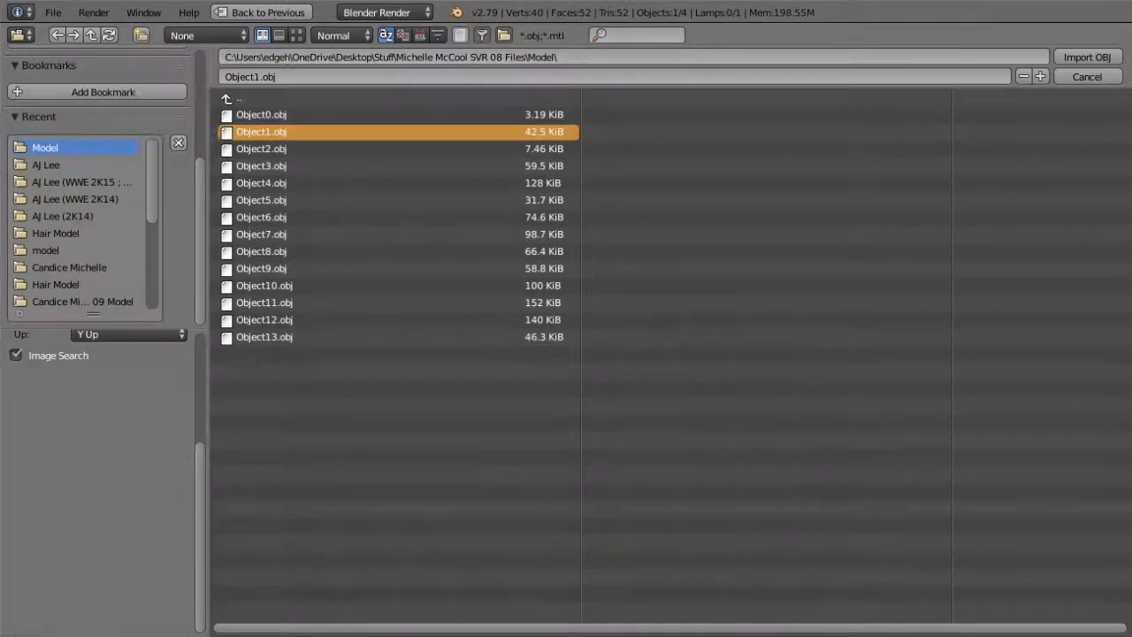
Step: Import Object2.obj from the same Model folder into the scene
click(92, 12)
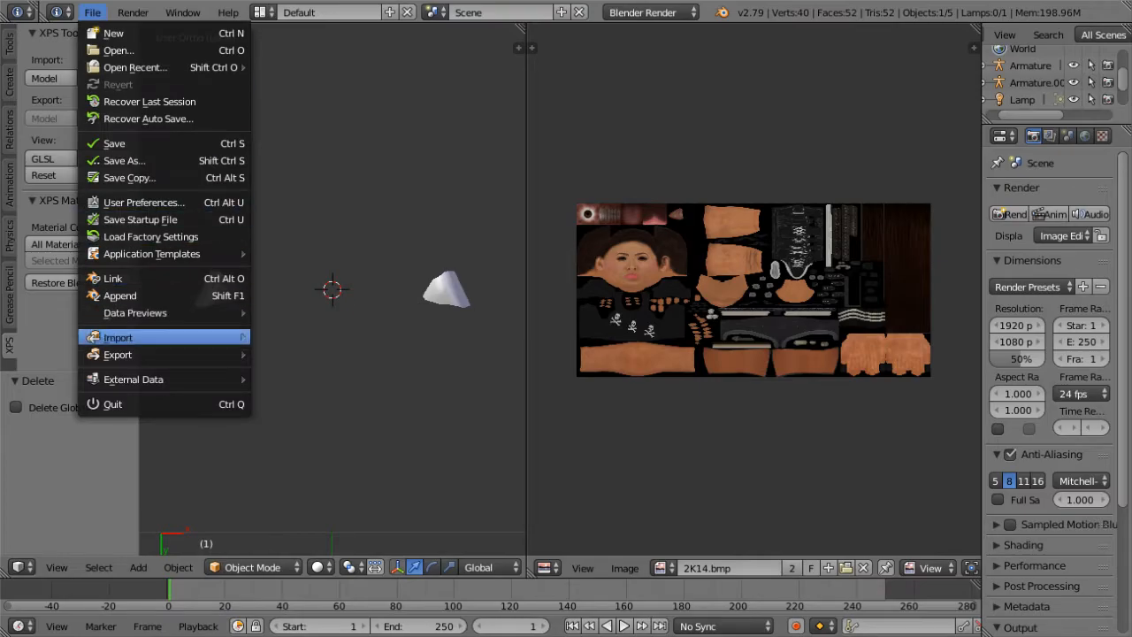
mouse_move(132, 337)
click(337, 435)
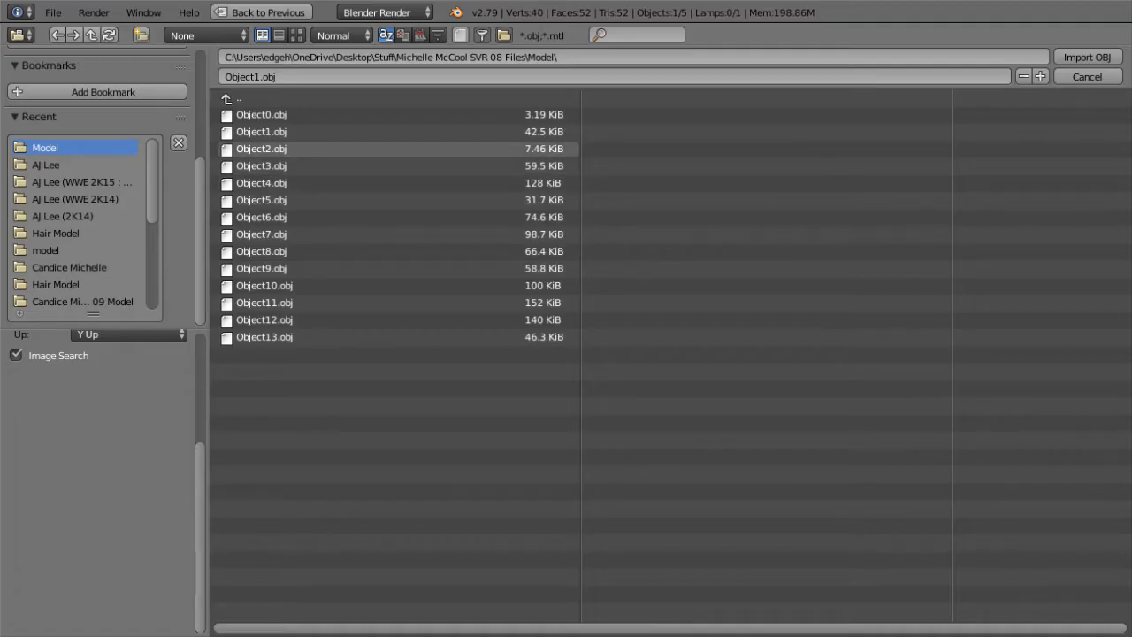
double_click(261, 149)
Step: Import Object3.obj from the same Model folder into the scene
click(92, 12)
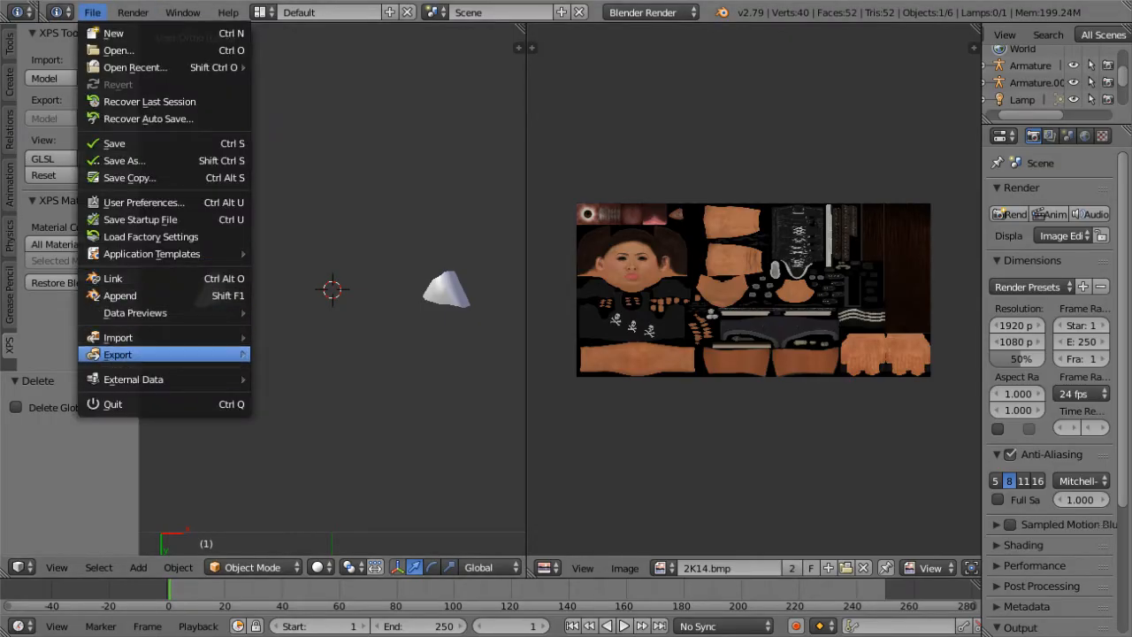
mouse_move(132, 337)
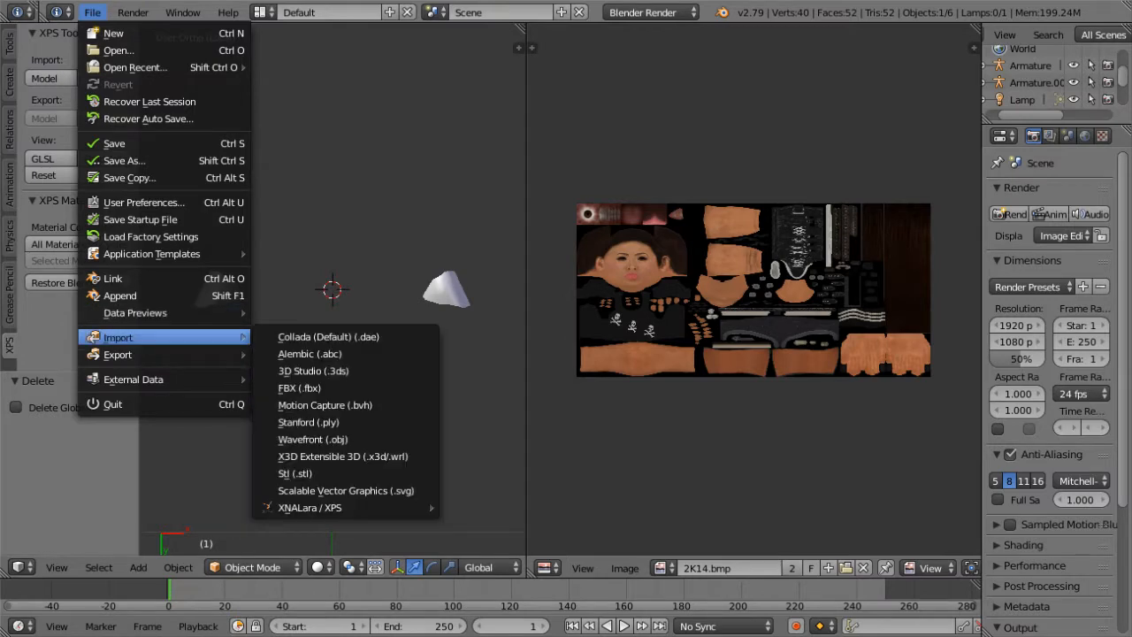
click(336, 434)
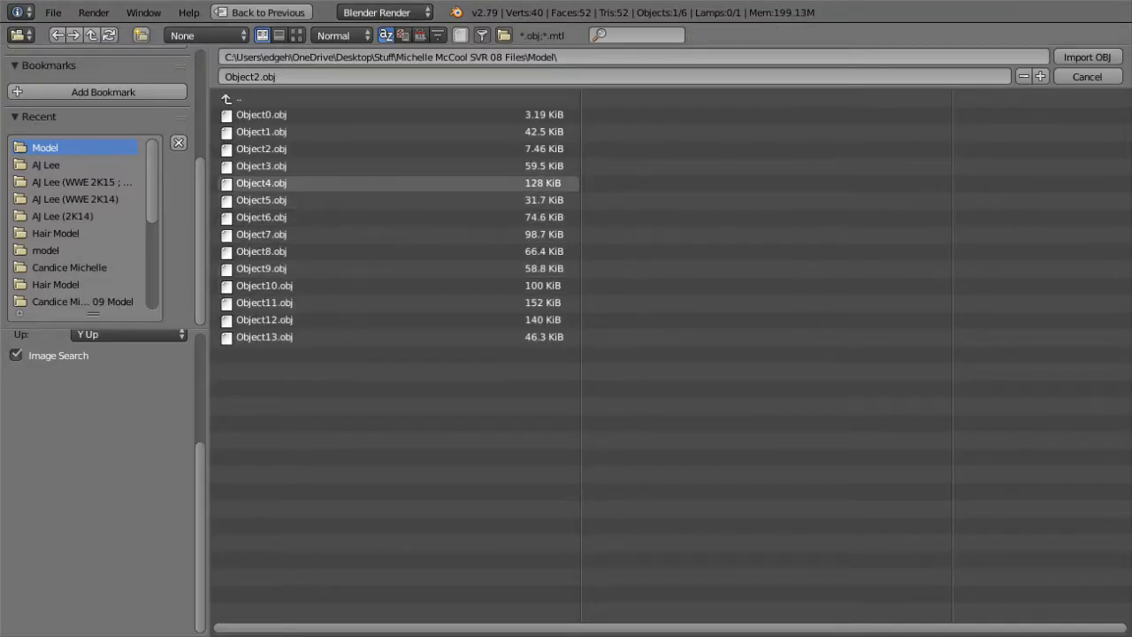
double_click(261, 165)
Step: Import Object4.obj from the same Model folder into the scene
click(92, 12)
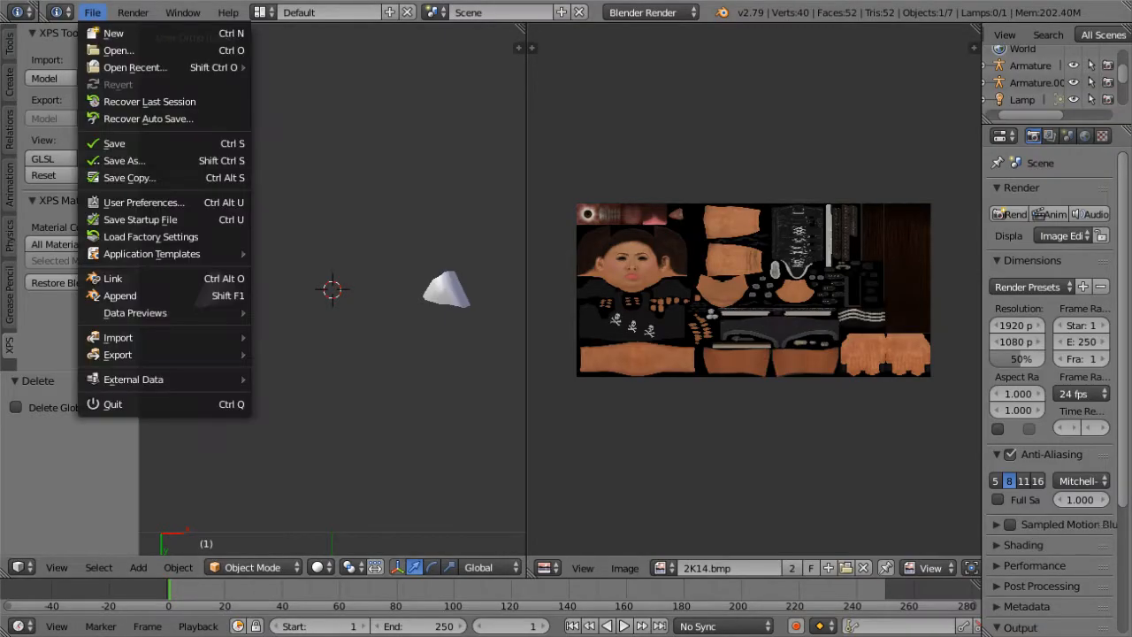
mouse_move(133, 337)
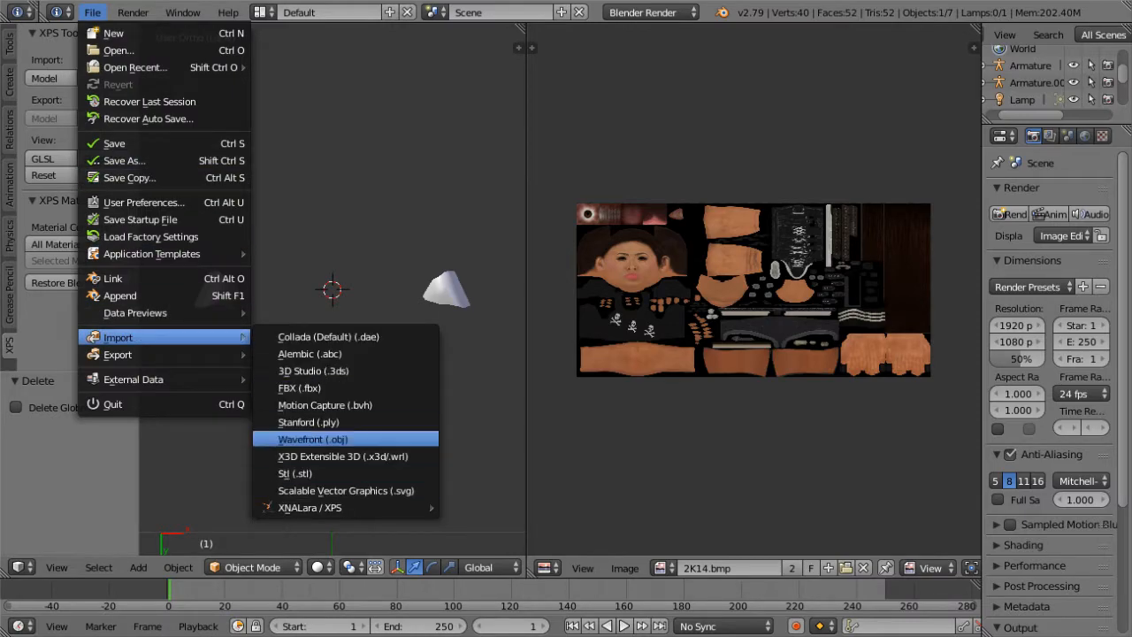
click(312, 438)
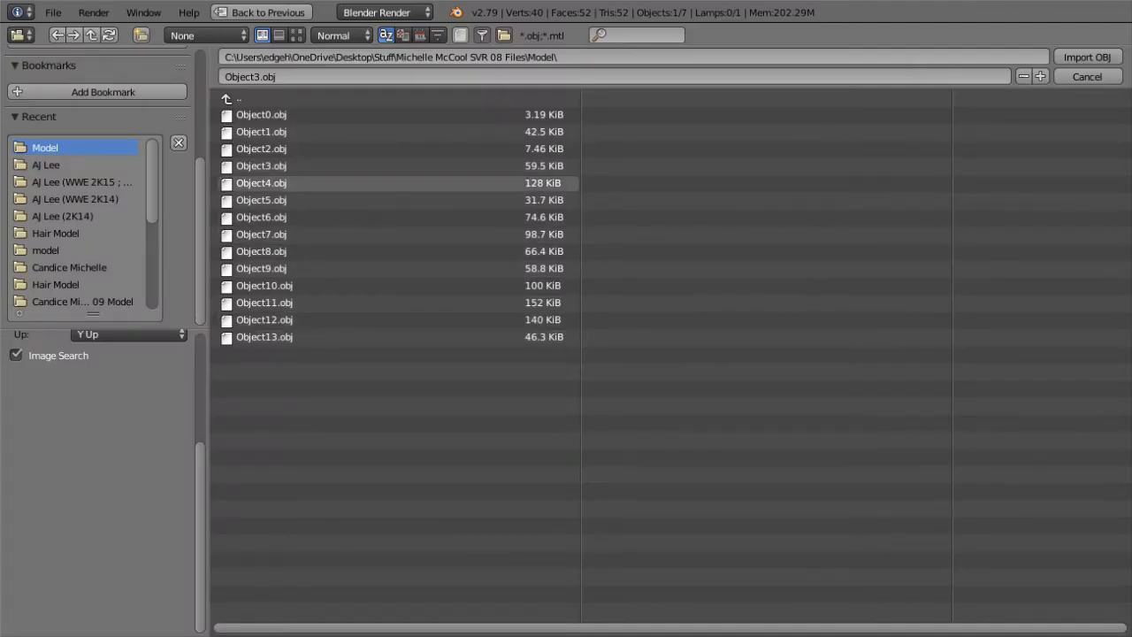
double_click(261, 183)
Step: Import Object5.obj from the Michelle McCool SVR 08 Model folder as a Wavefront OBJ
click(92, 13)
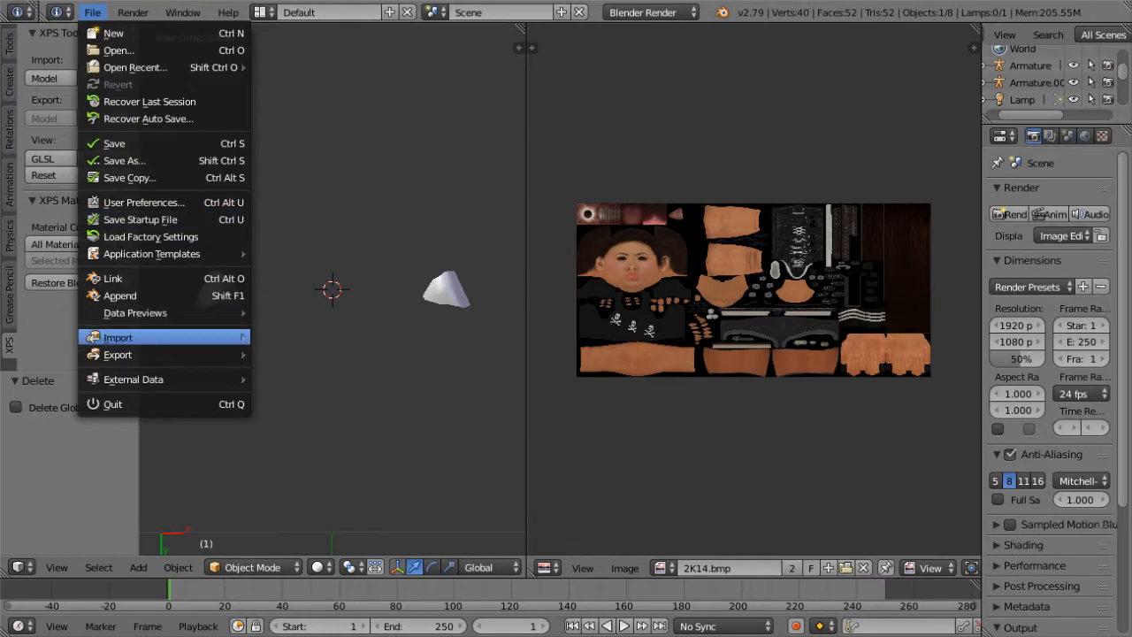
mouse_move(132, 337)
click(341, 438)
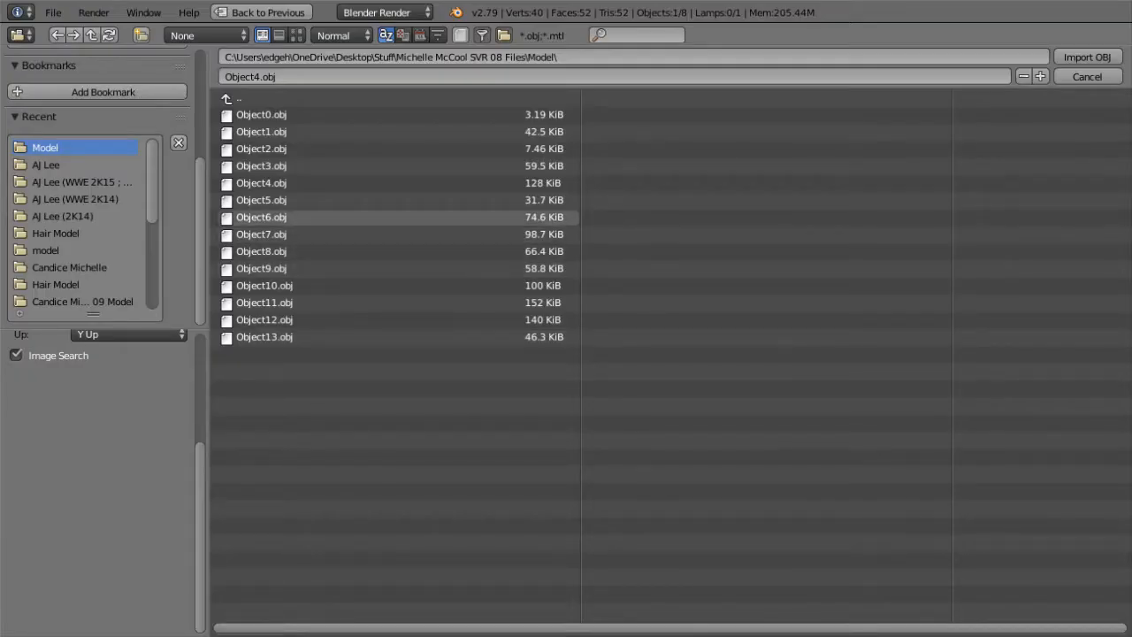
double_click(261, 200)
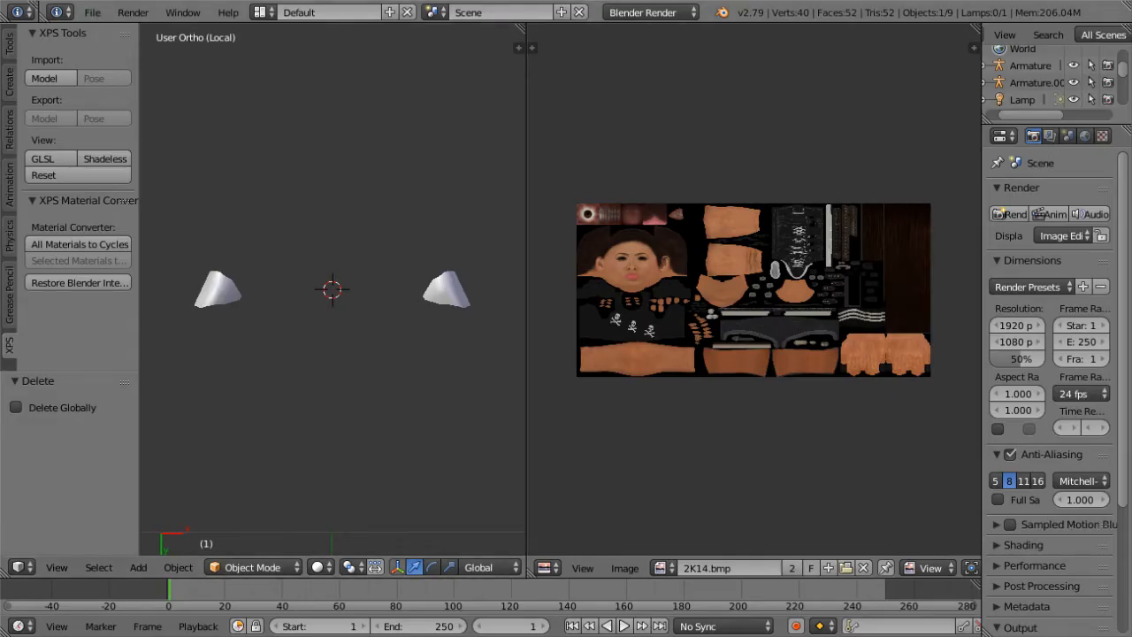
Step: Import Object6.obj from the same Model folder into the scene
click(92, 12)
mouse_move(133, 337)
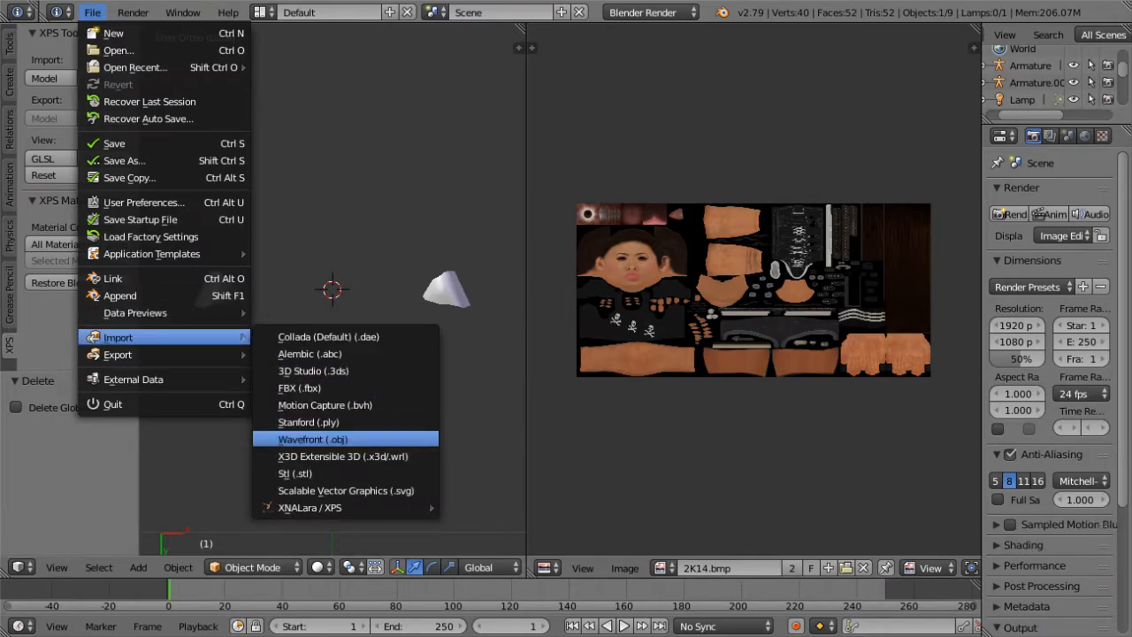
click(341, 439)
click(261, 216)
double_click(261, 217)
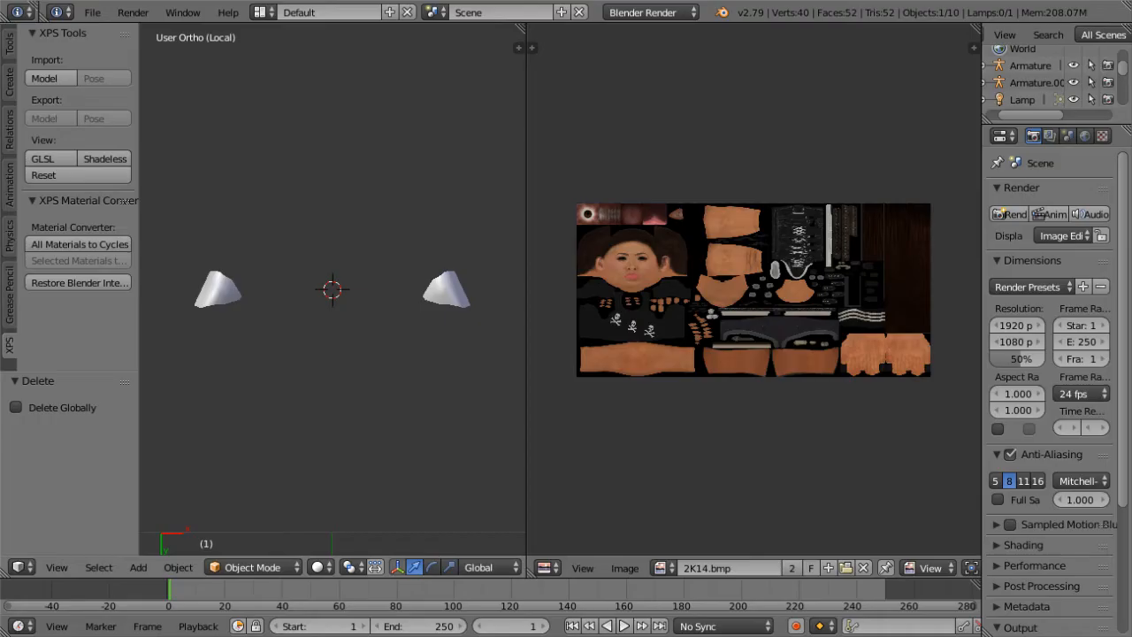
click(92, 13)
mouse_move(132, 312)
mouse_move(132, 337)
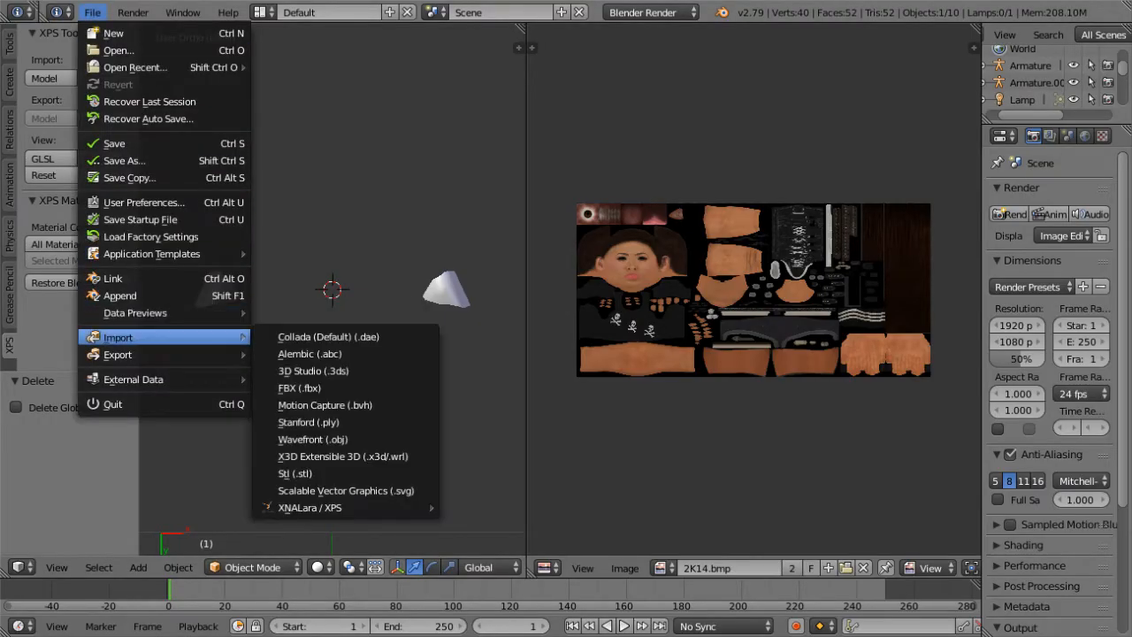
click(336, 438)
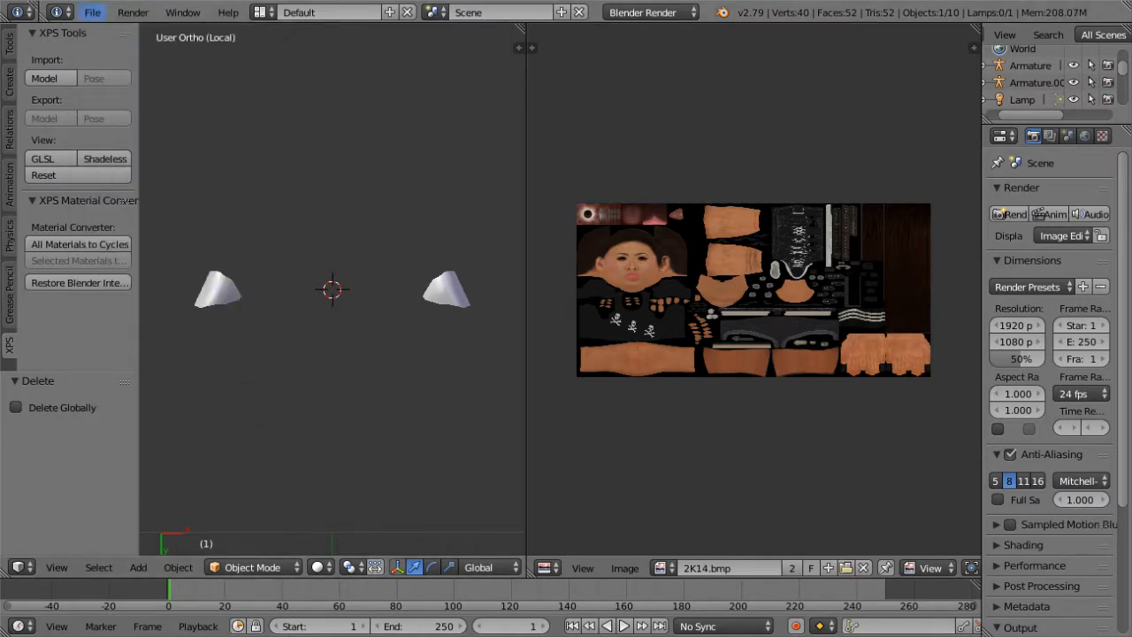
click(92, 12)
mouse_move(132, 337)
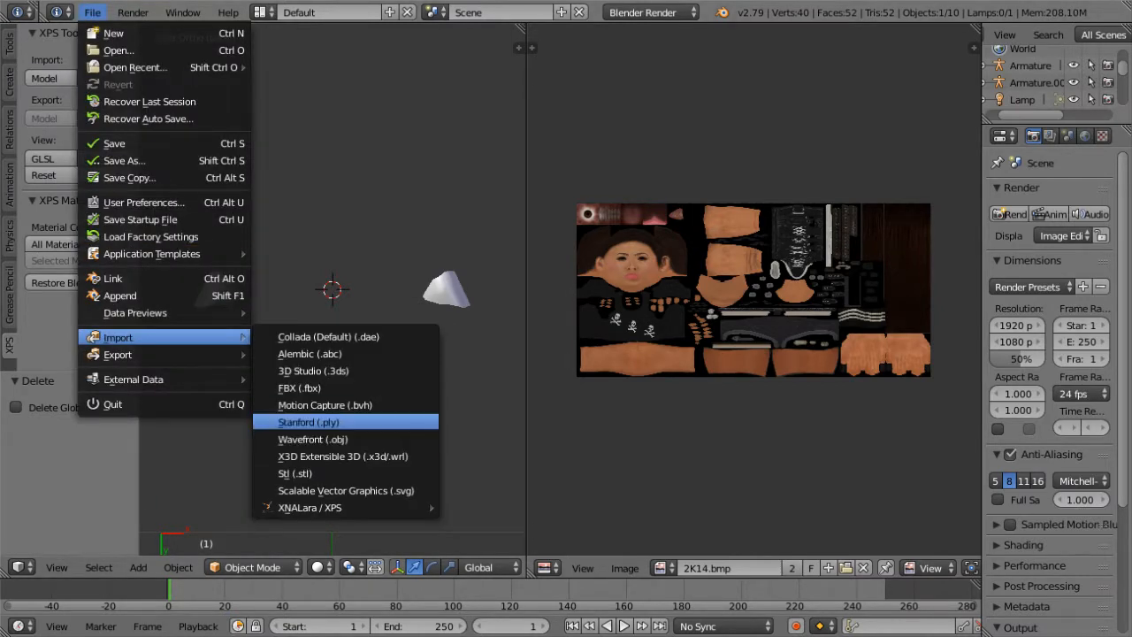
click(307, 422)
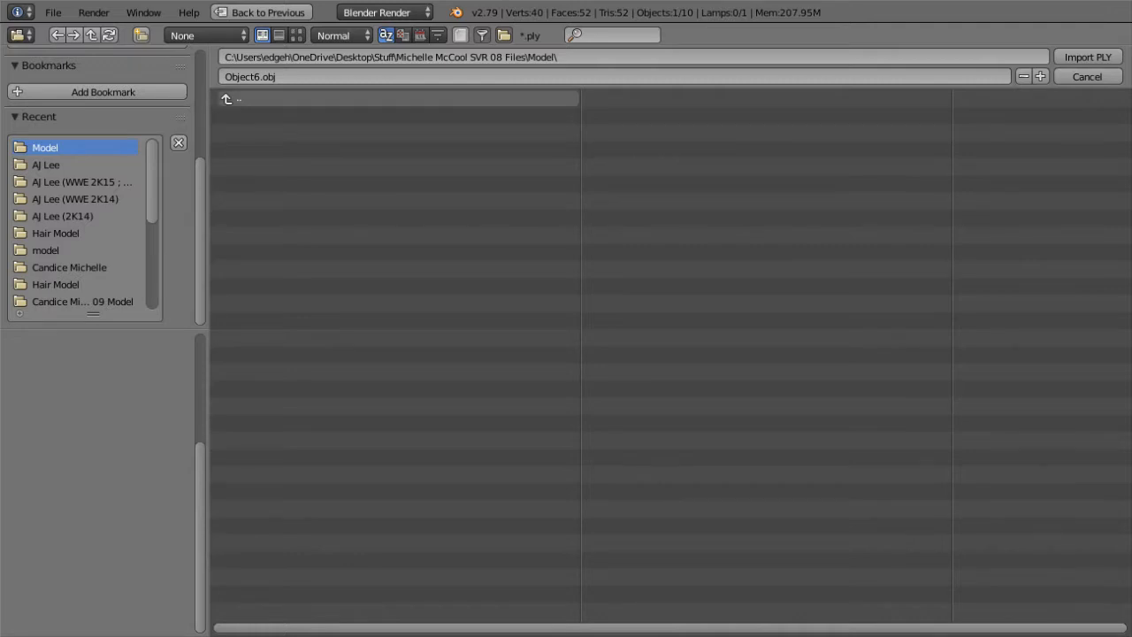
click(1087, 77)
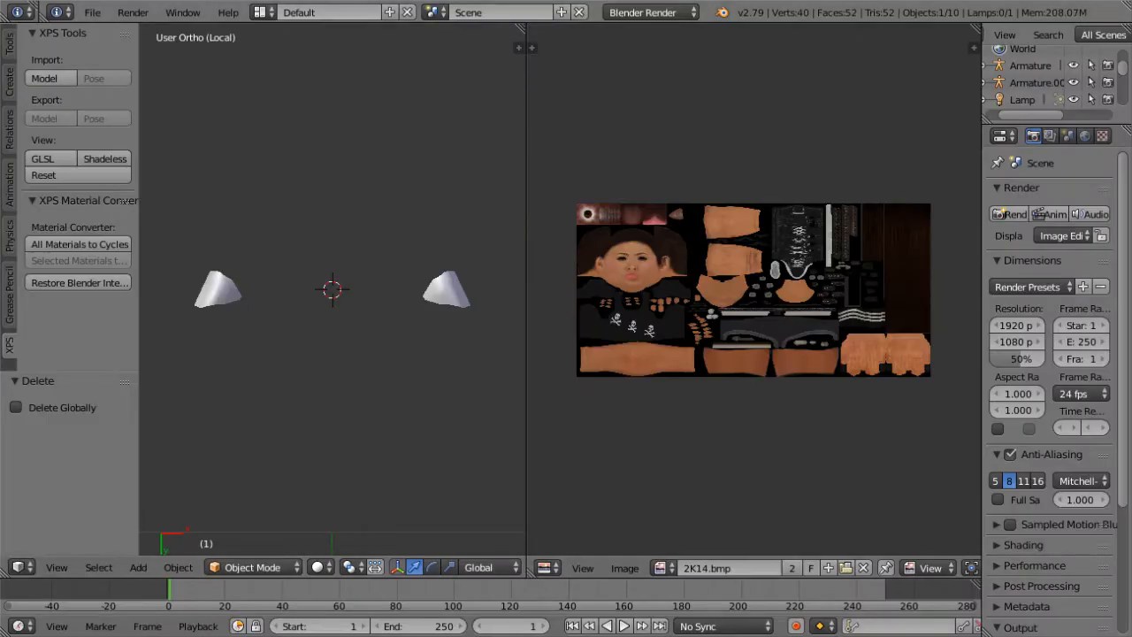
Step: Import Object7.obj from the Model folder as a Wavefront OBJ
click(92, 13)
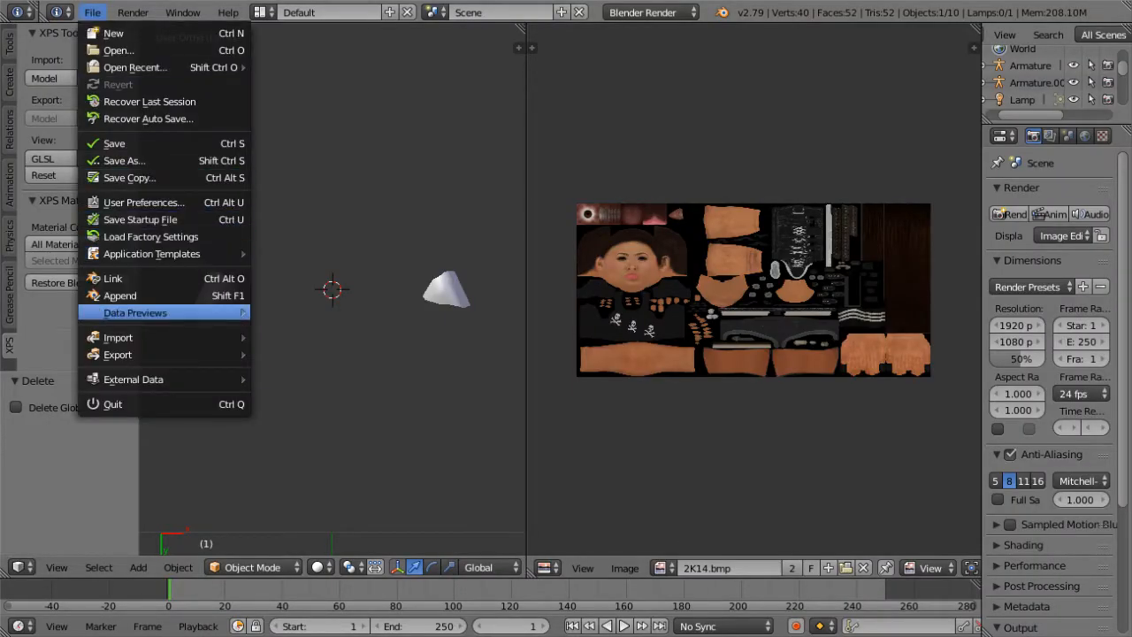
mouse_move(160, 337)
click(312, 439)
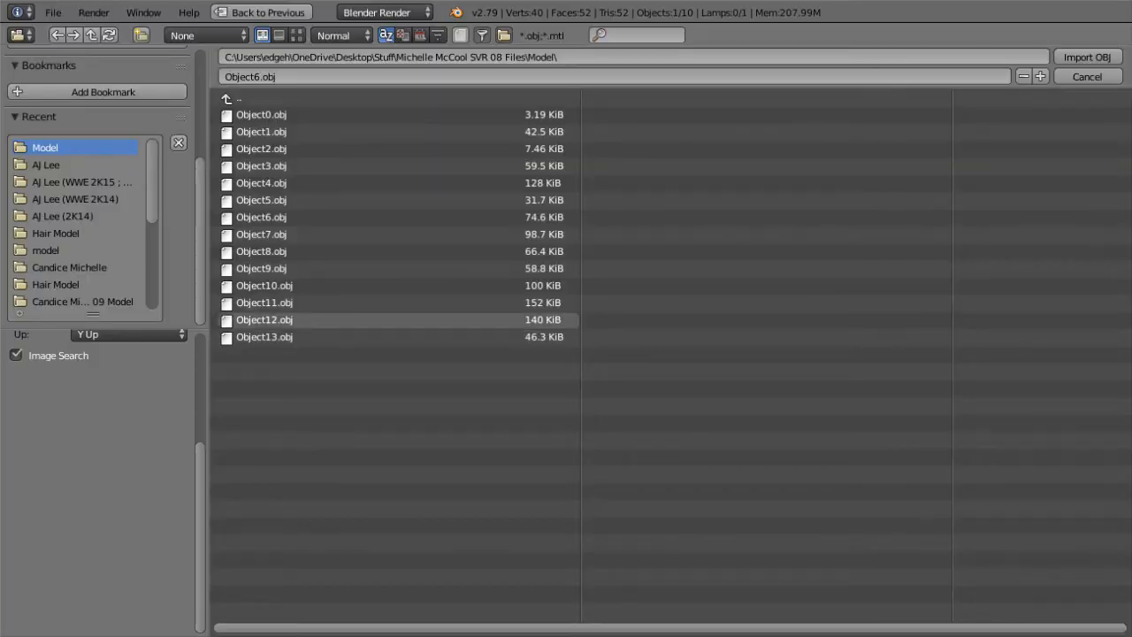
double_click(301, 233)
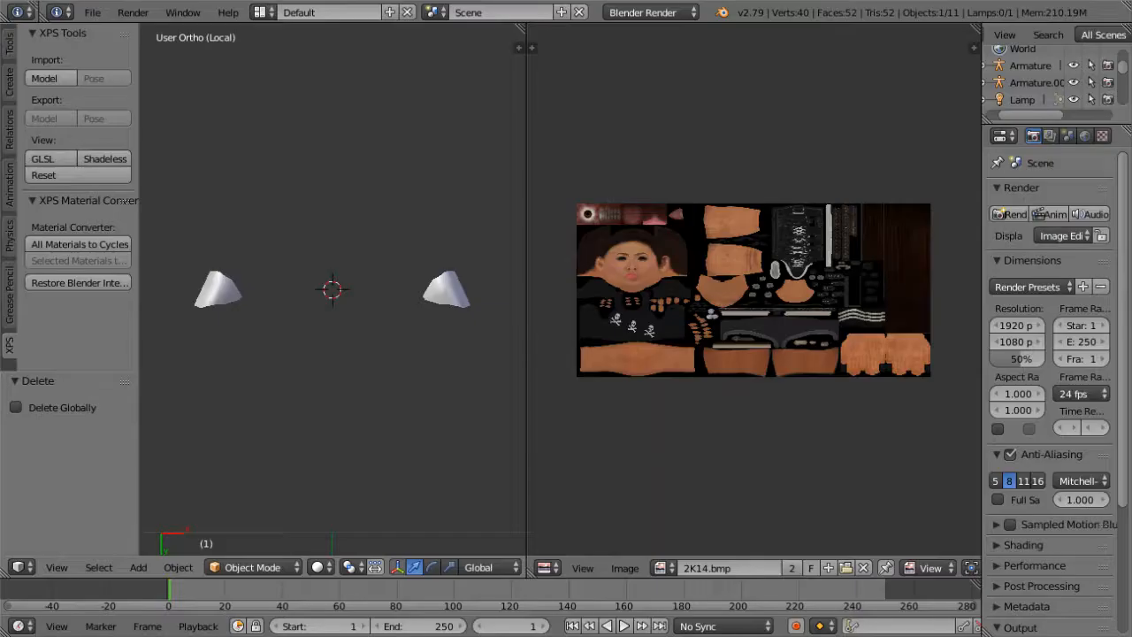
Step: Import Object8.obj from the same Model folder into the scene
click(92, 12)
mouse_move(159, 337)
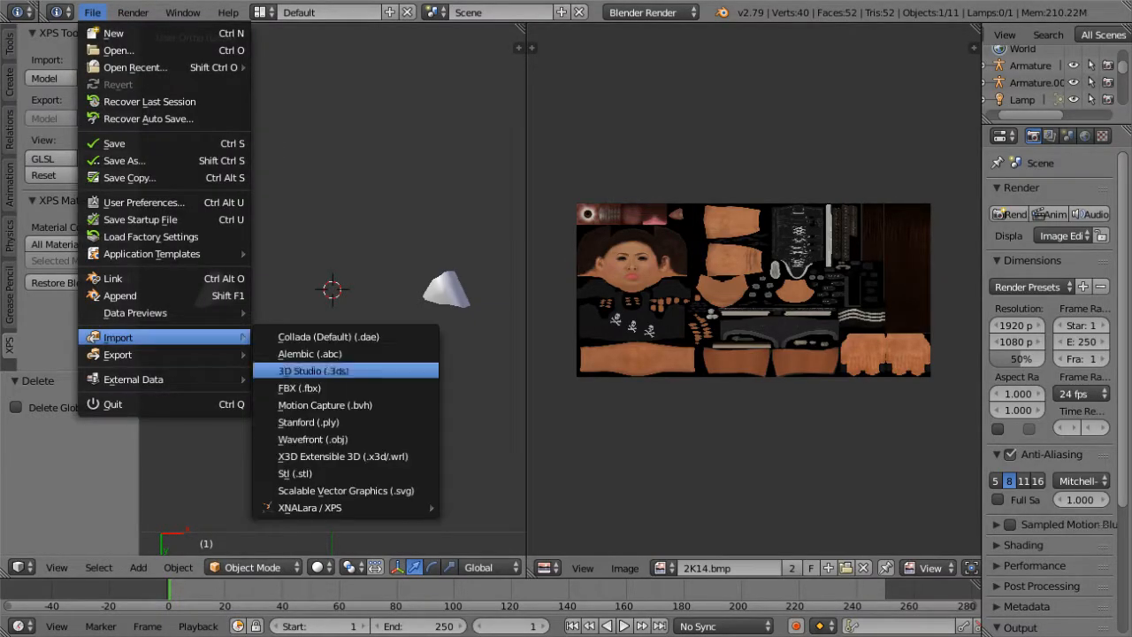
click(312, 438)
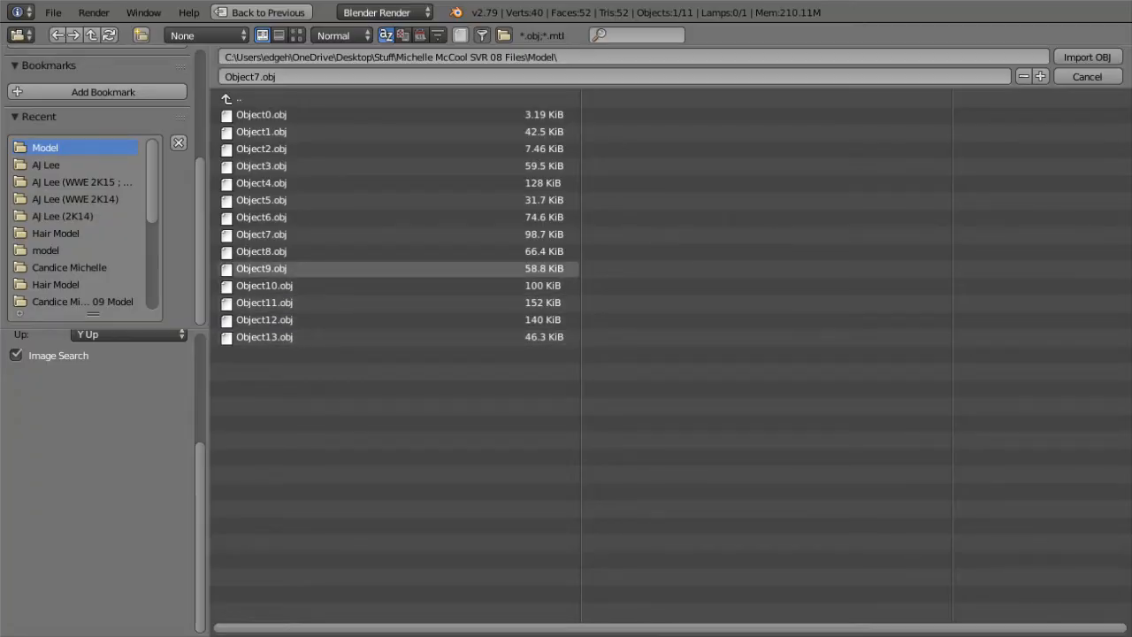
double_click(261, 252)
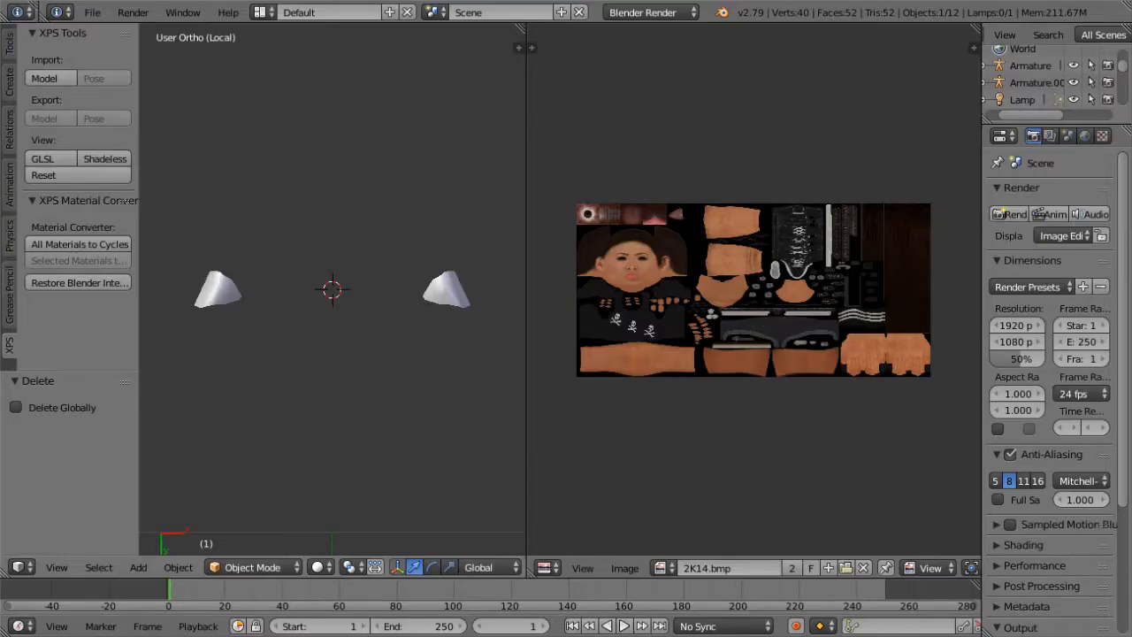
Step: Import Object9.obj from the same Model folder into the scene
click(92, 13)
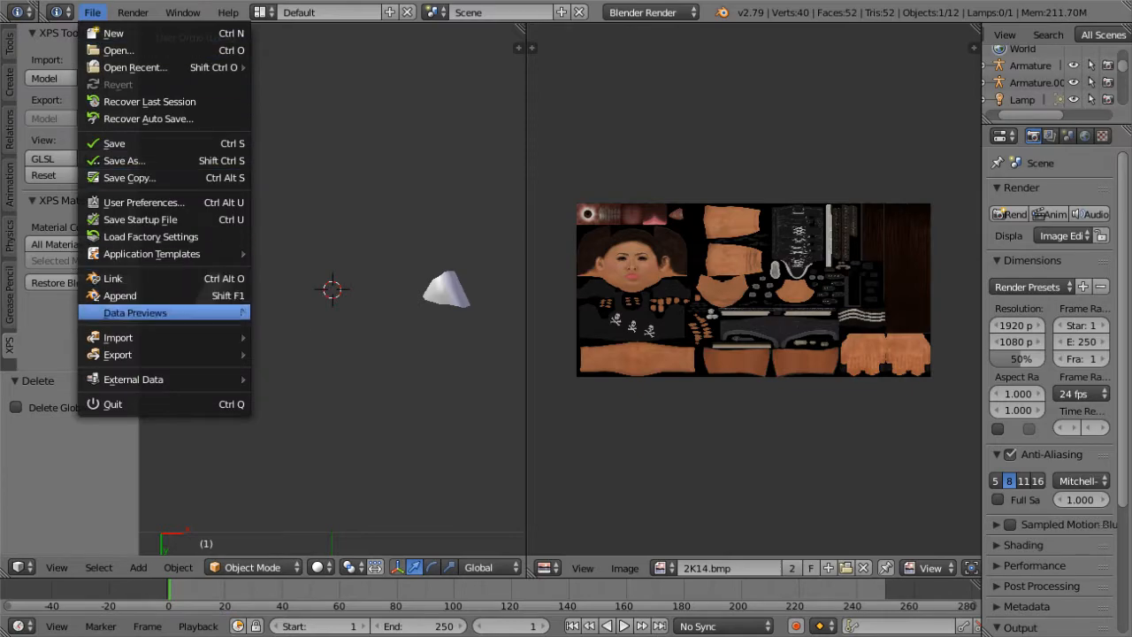
mouse_move(159, 337)
click(312, 440)
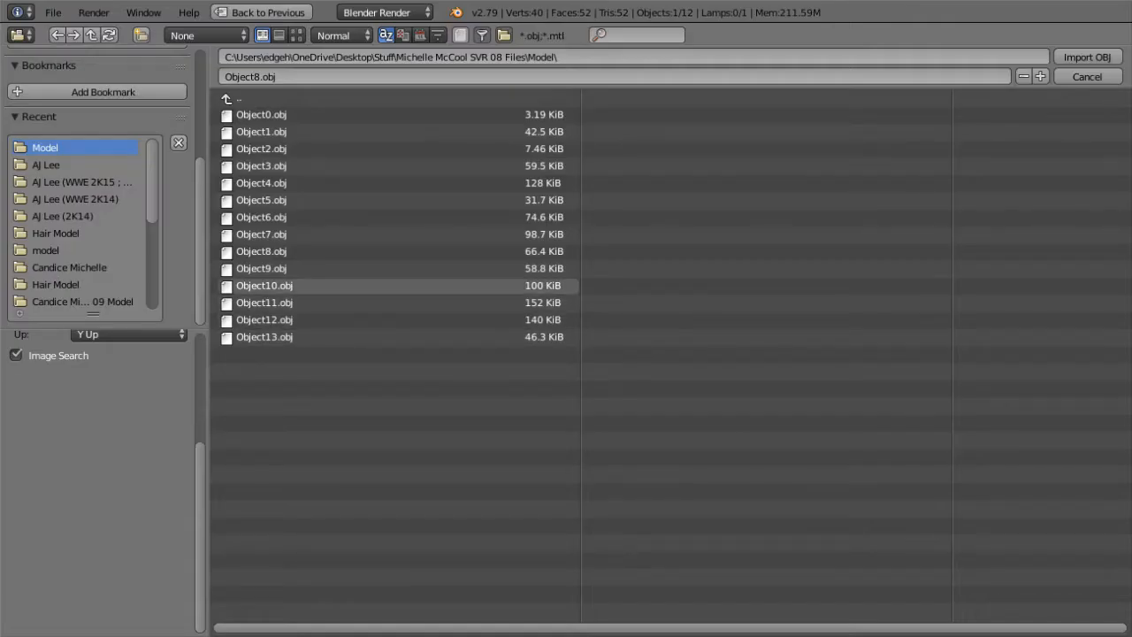
click(261, 269)
double_click(261, 269)
Step: Import Object10.obj from the same Model folder into the scene
click(92, 13)
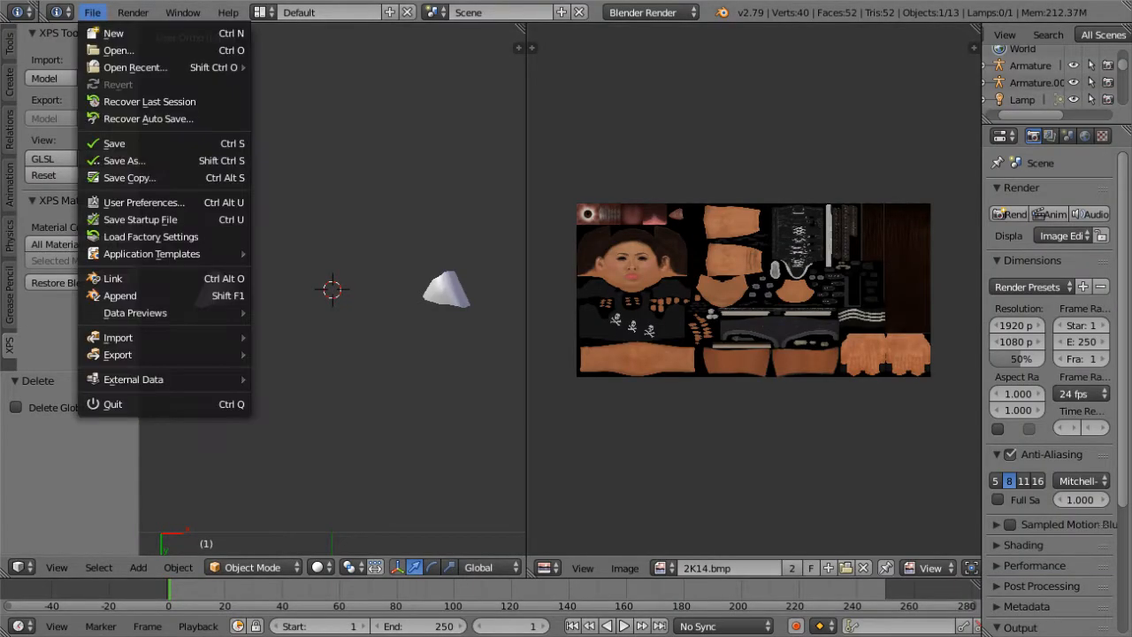
mouse_move(159, 336)
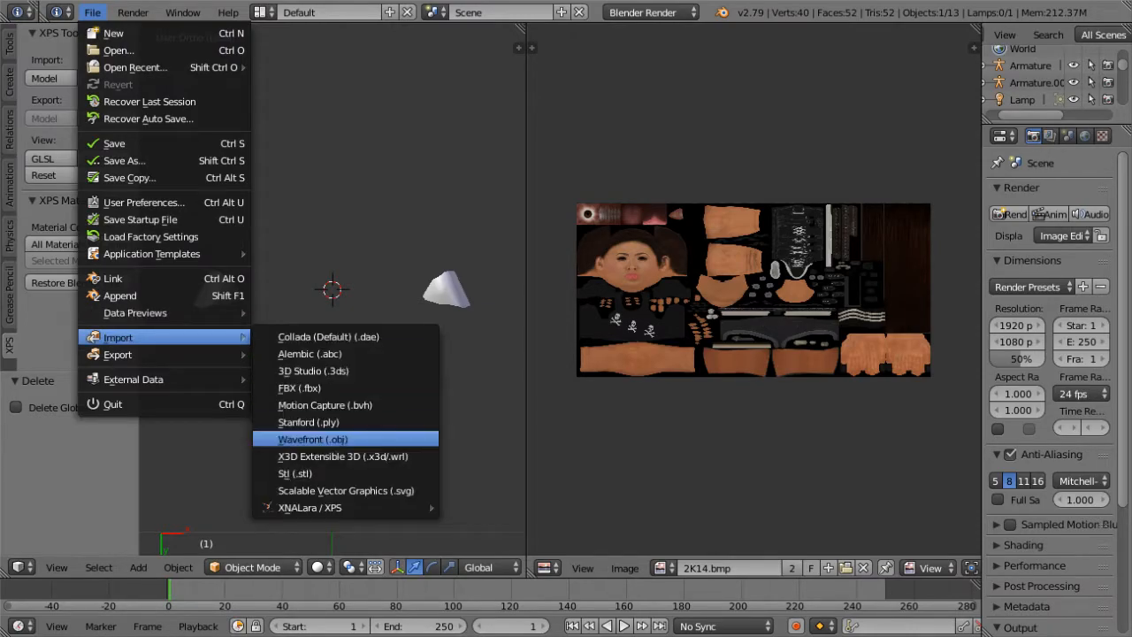
click(312, 439)
click(264, 285)
double_click(263, 286)
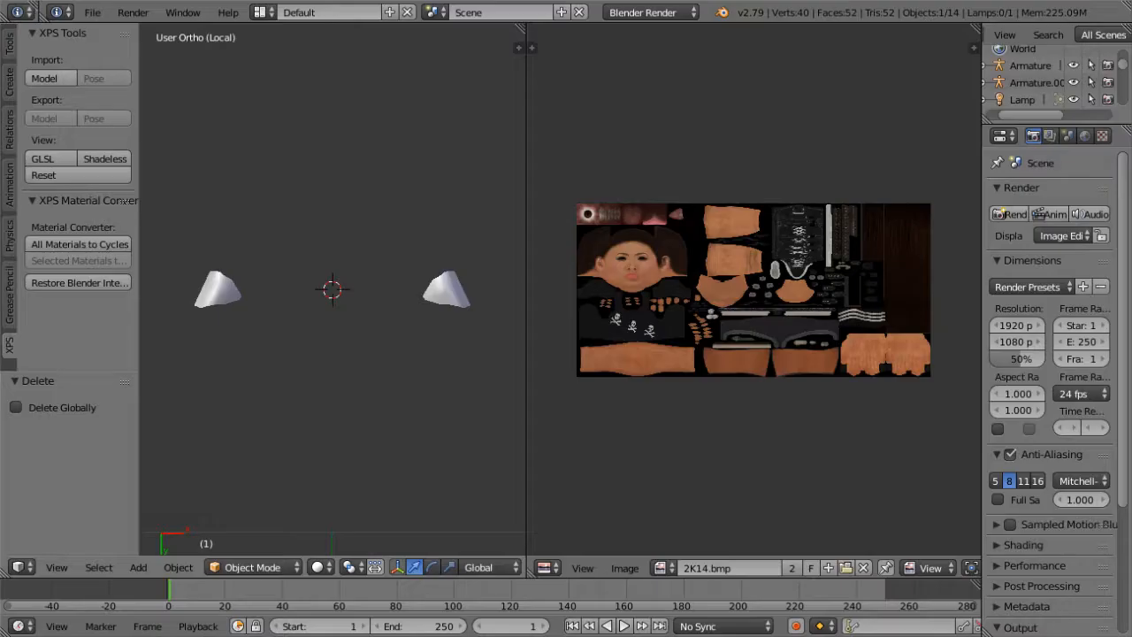
Step: Import Object11.obj from the same Model folder into the scene
click(92, 12)
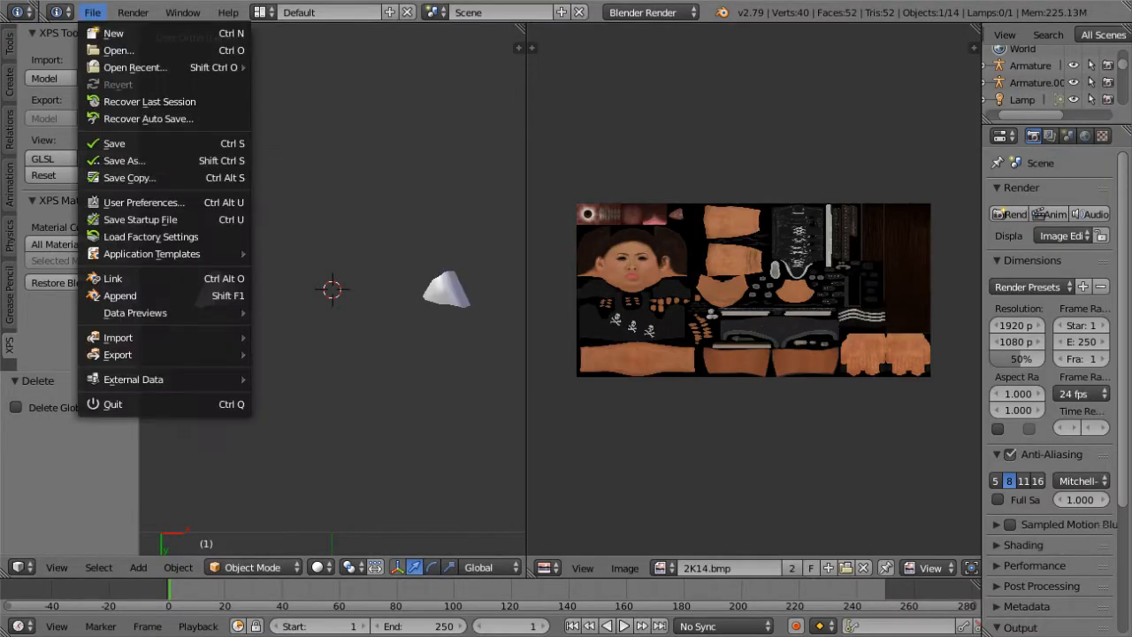
mouse_move(177, 337)
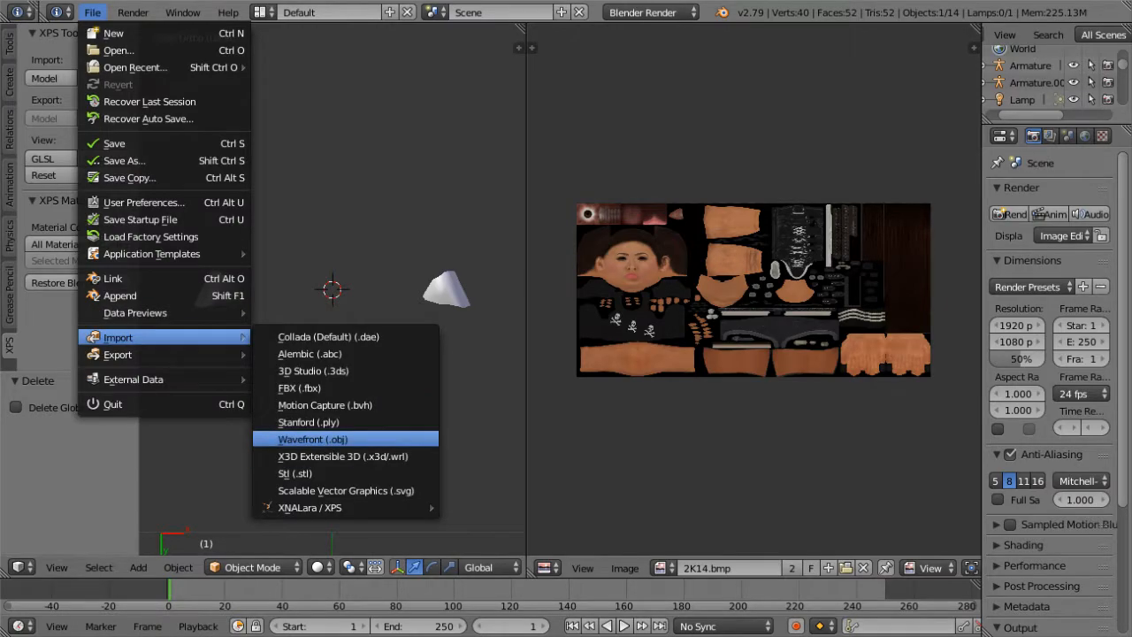
click(312, 440)
double_click(263, 303)
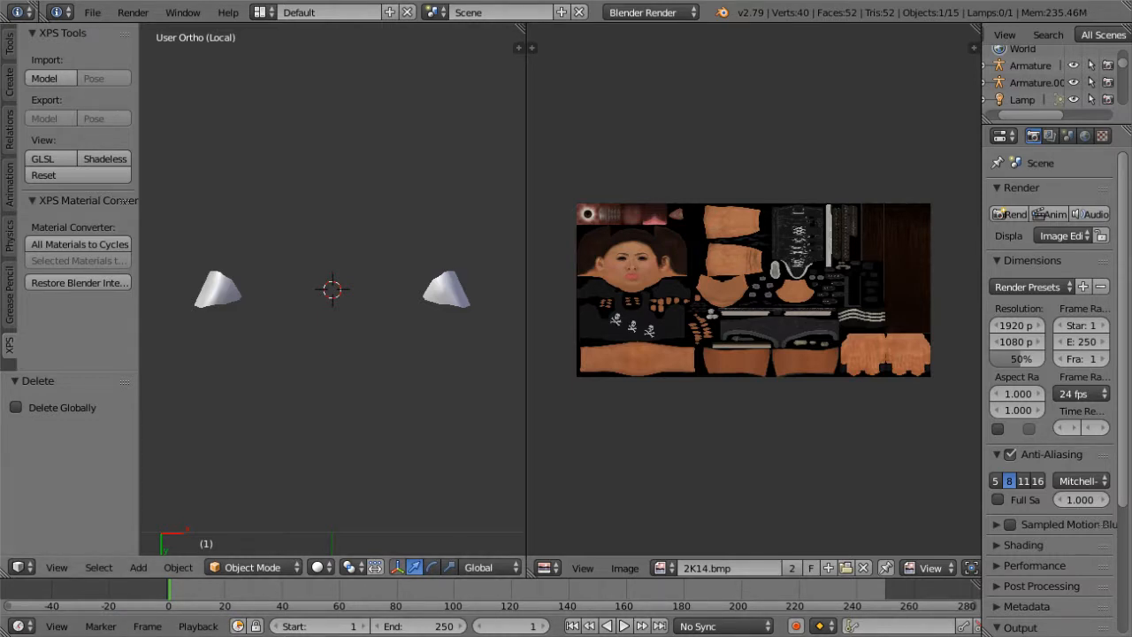
Step: Check the imported parts in the scene's object list and import Object10.obj from the Model folder
scroll(1052, 75, down, 5)
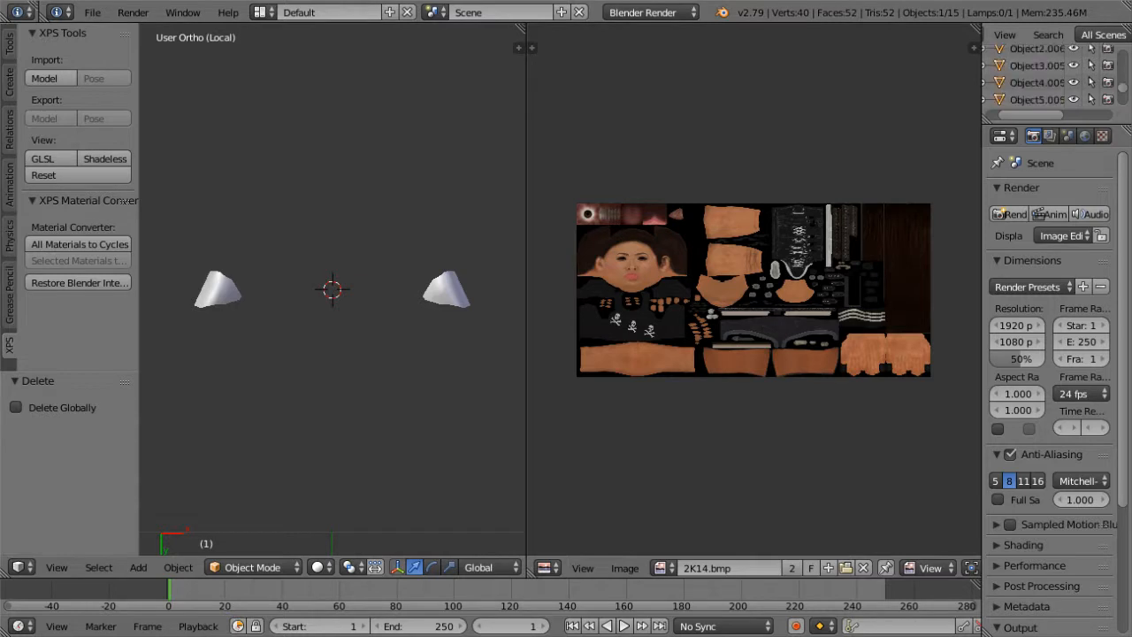
click(92, 12)
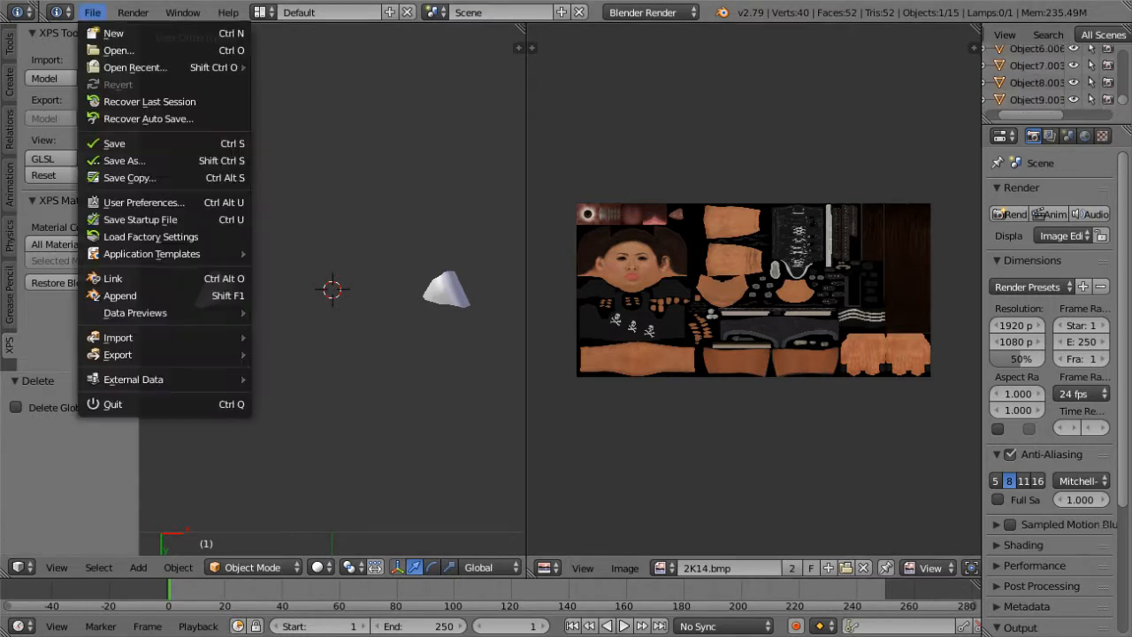
mouse_move(117, 337)
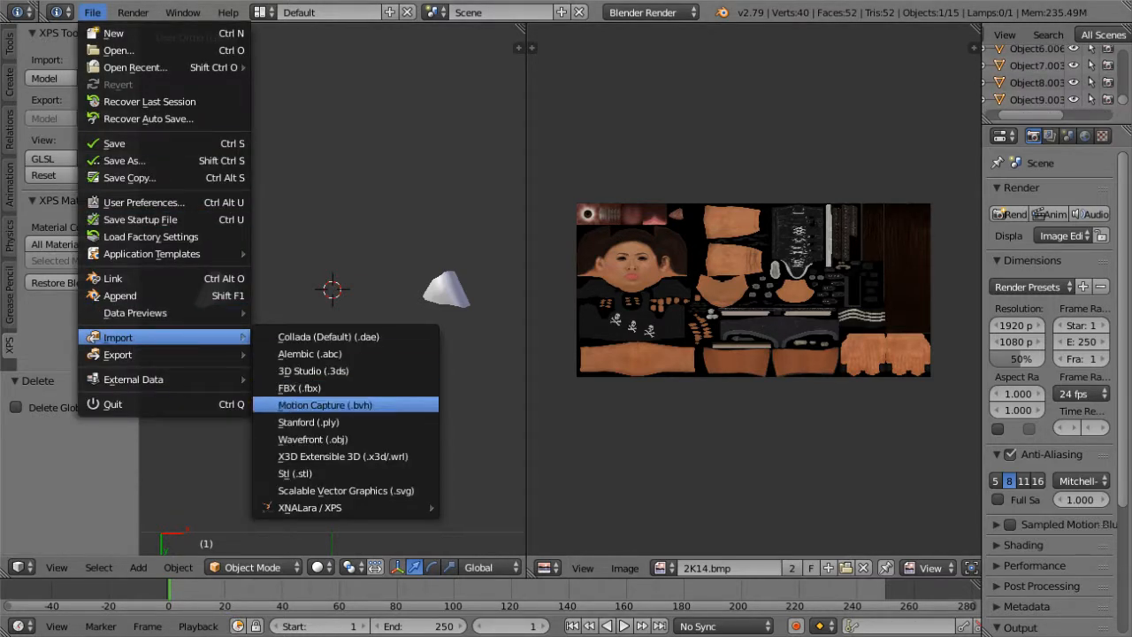
click(300, 438)
double_click(263, 285)
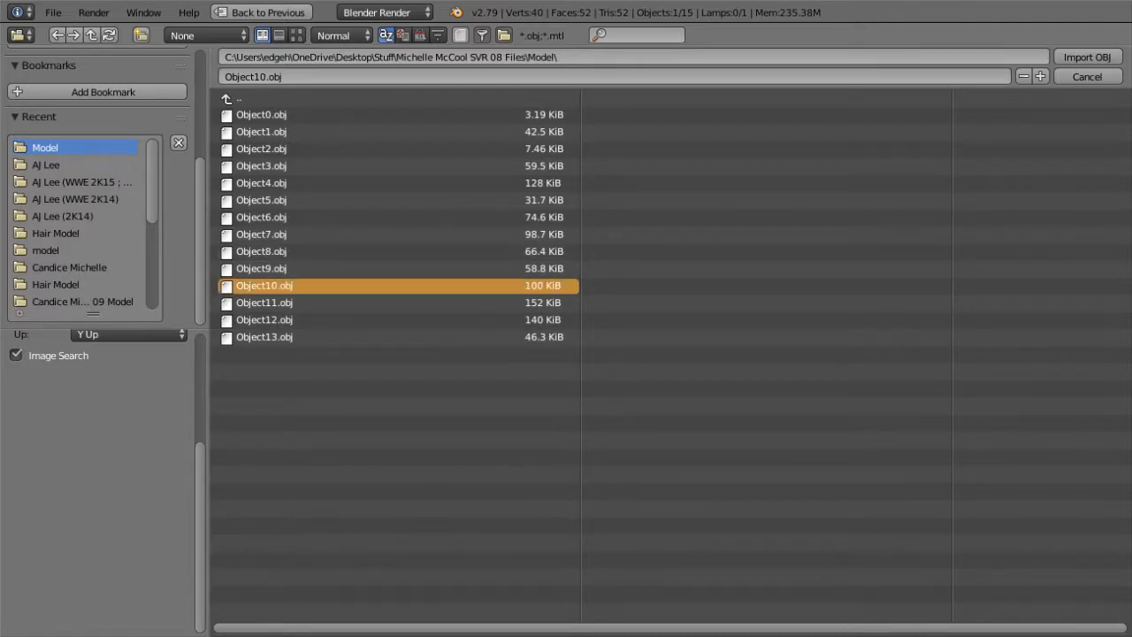
Step: Import Object12.obj from the same Model folder into the scene
click(92, 12)
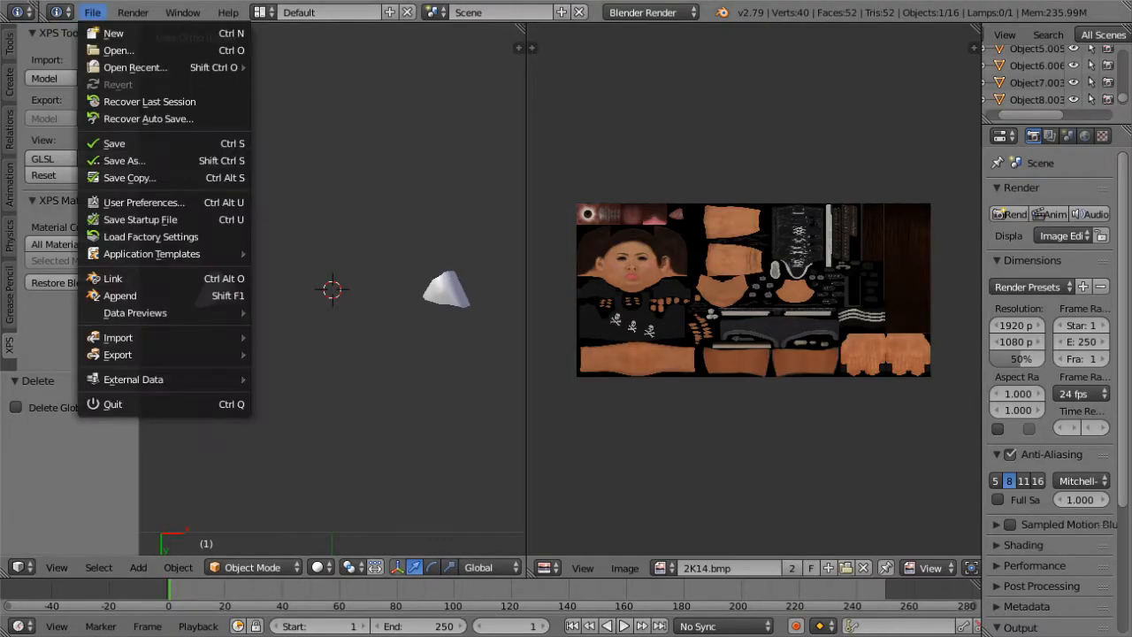
mouse_move(159, 337)
click(312, 439)
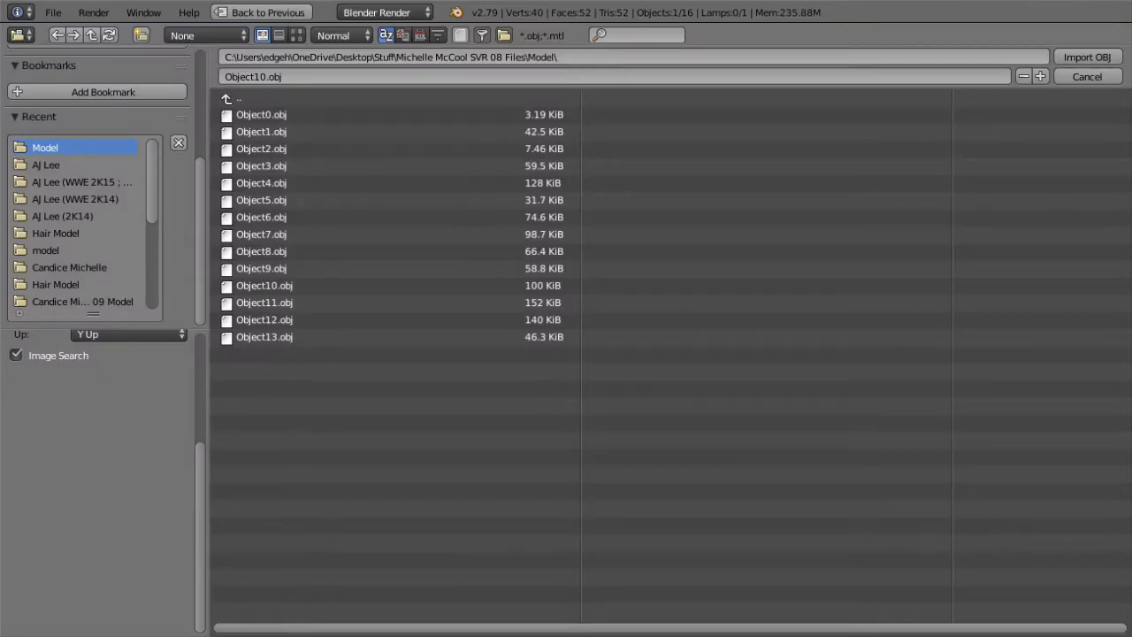
double_click(283, 320)
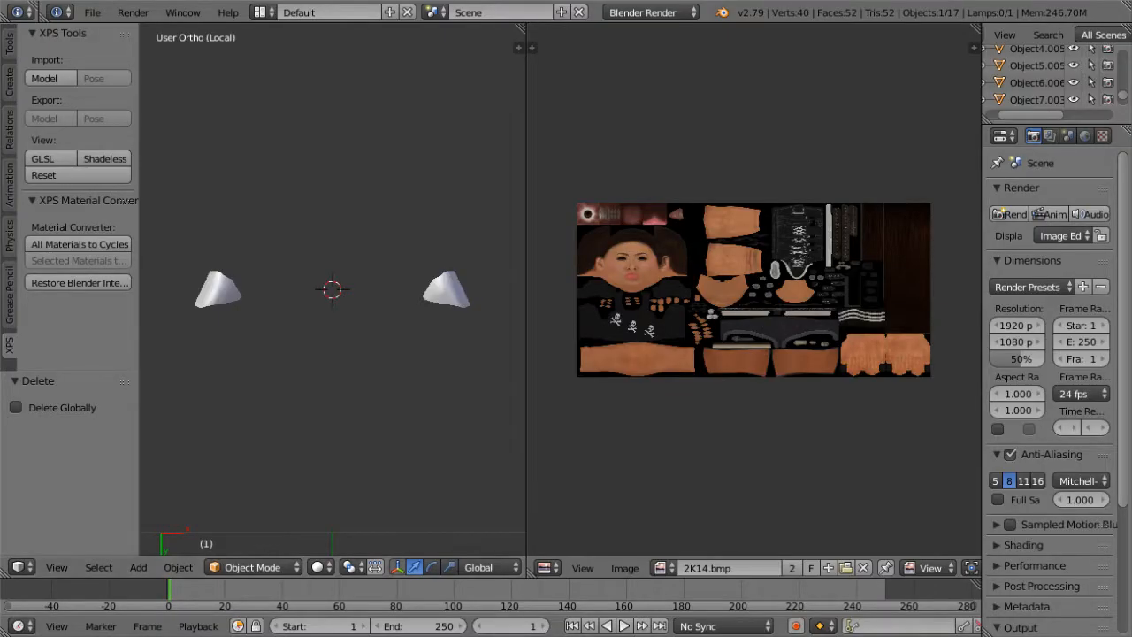
Step: Import another copy of Object12.obj from the Model folder as a Wavefront OBJ
click(92, 13)
mouse_move(159, 337)
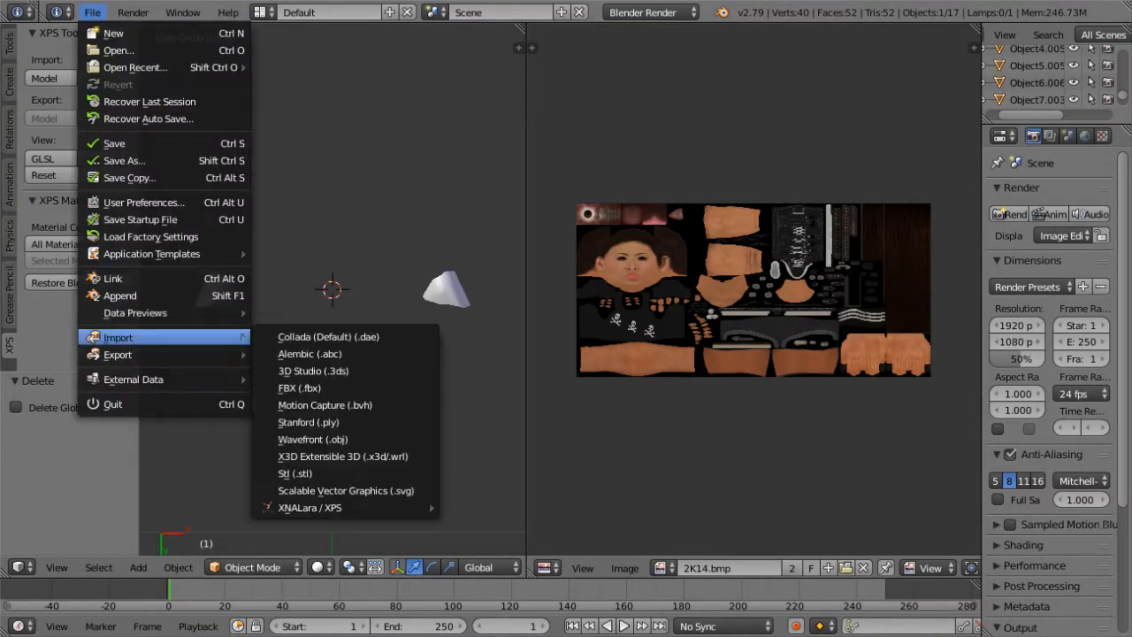
click(313, 436)
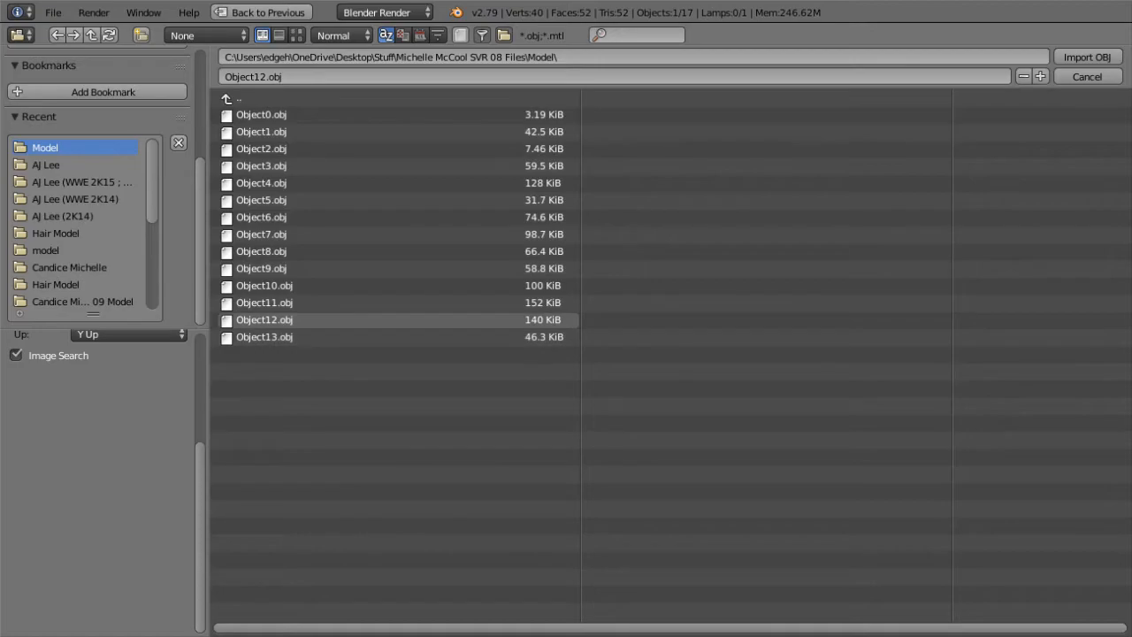
double_click(265, 319)
Step: Import Object13.obj from the same Model folder into the scene as a Wavefront OBJ
click(92, 13)
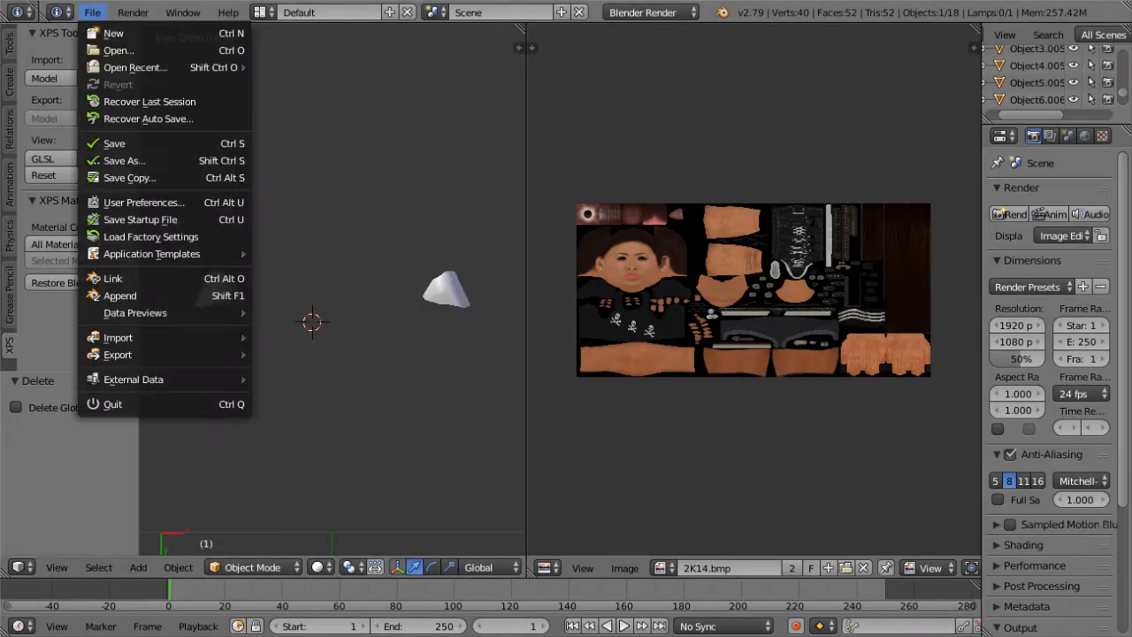
mouse_move(160, 337)
click(312, 439)
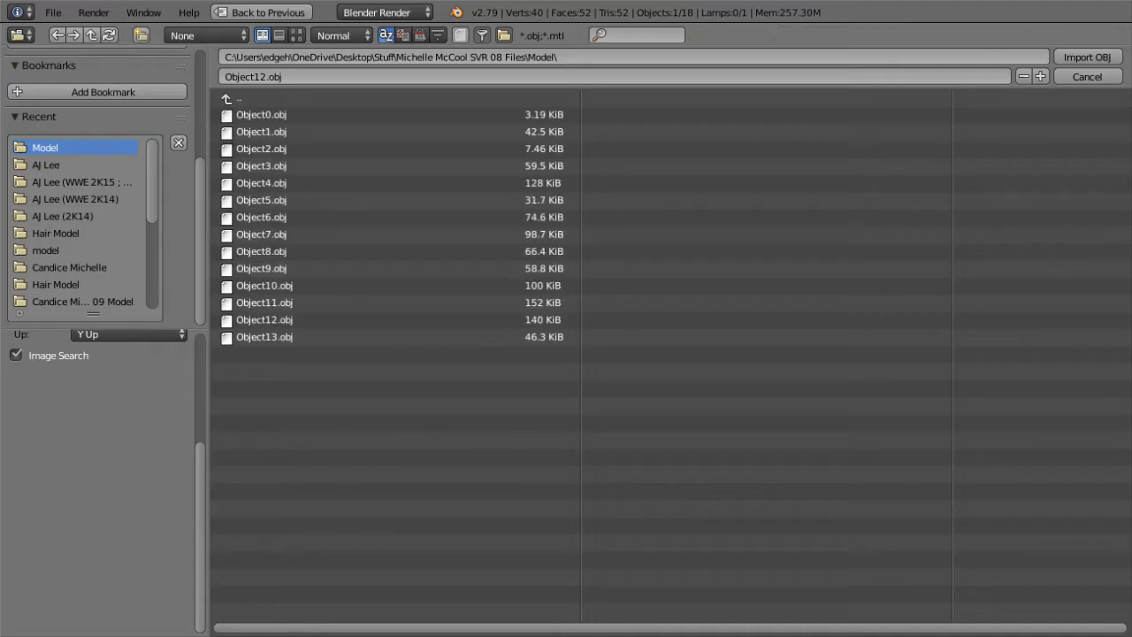
double_click(266, 337)
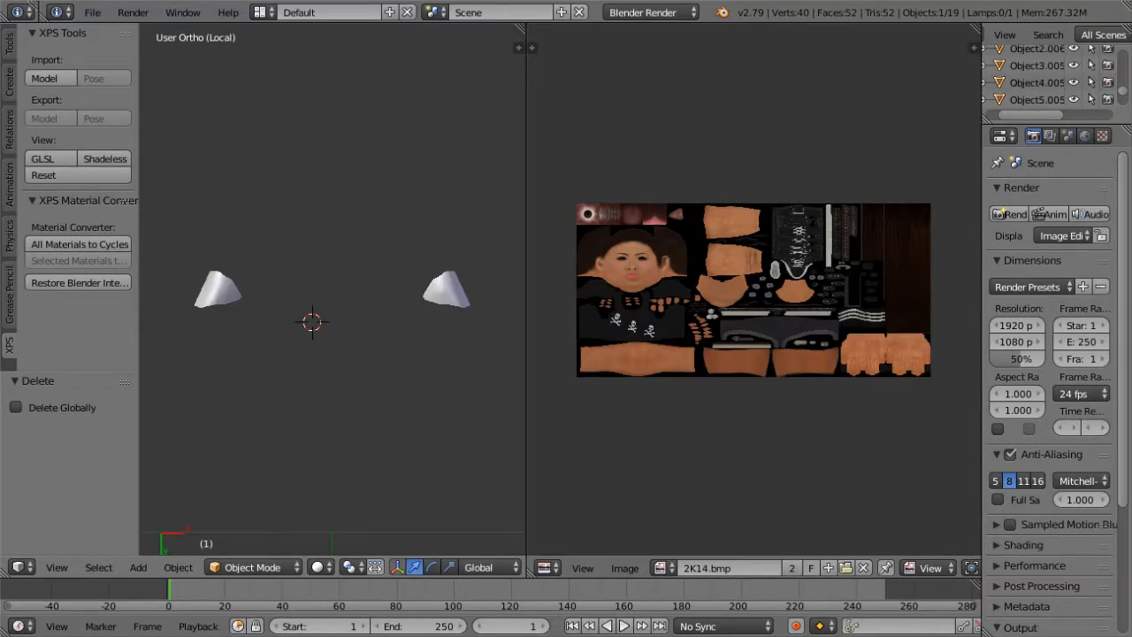
Step: Isolate the newly imported Object13 part in local view and add Object10.003 to the isolated parts
key(KP_Divide)
shift+right_click(323, 467)
key(KP_Divide)
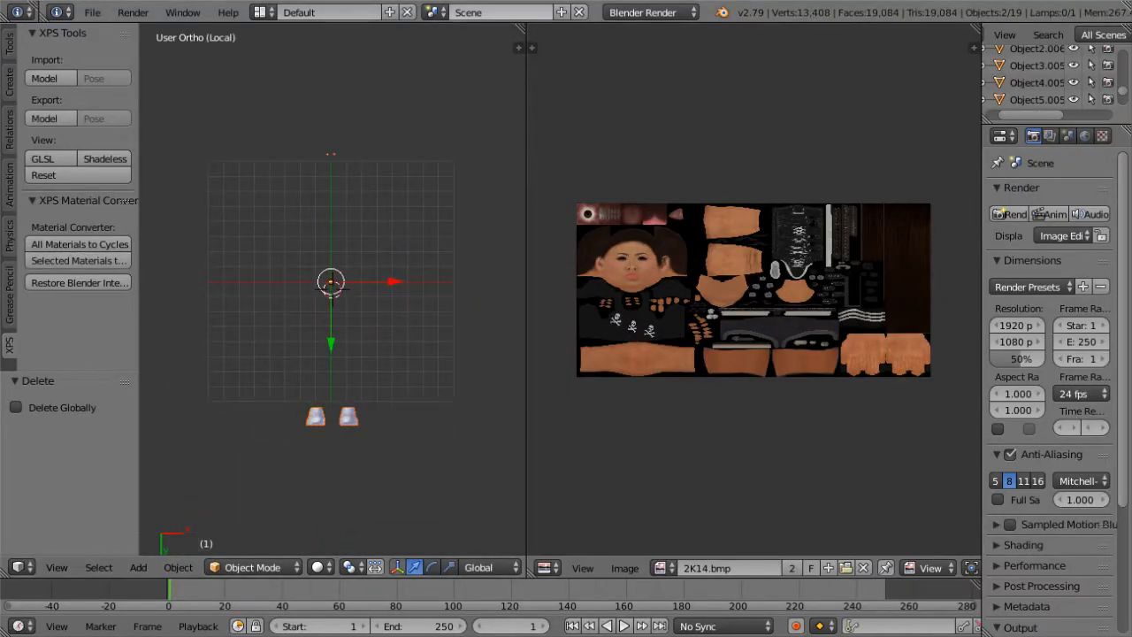
scroll(1048, 78, up, 2)
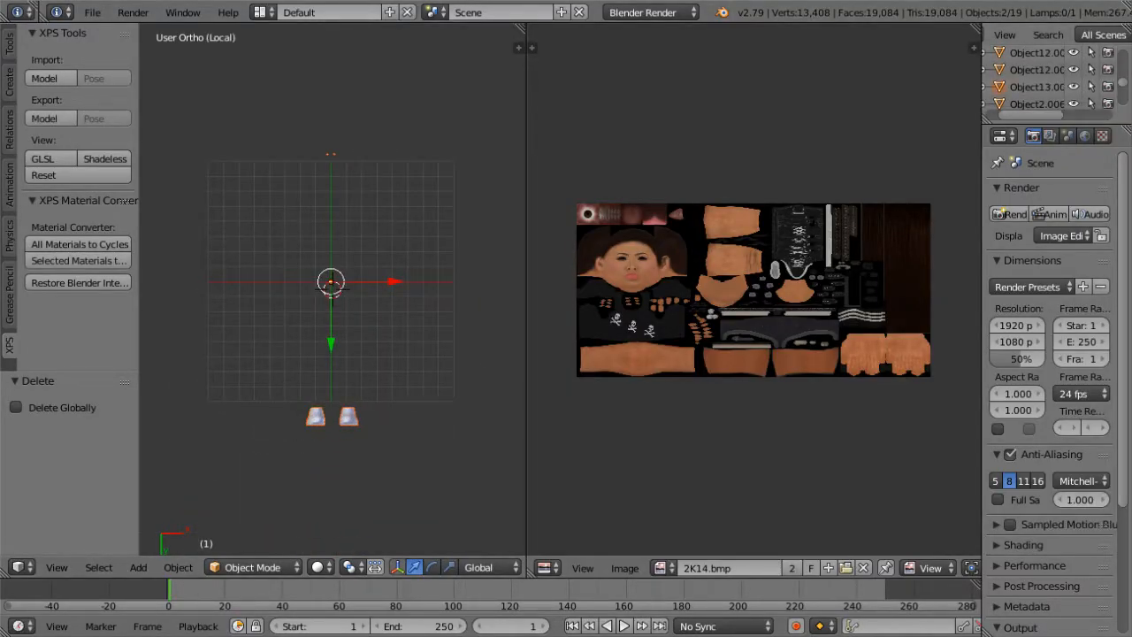
scroll(1035, 77, up, 3)
scroll(1044, 78, up, 2)
scroll(1043, 78, down, 2)
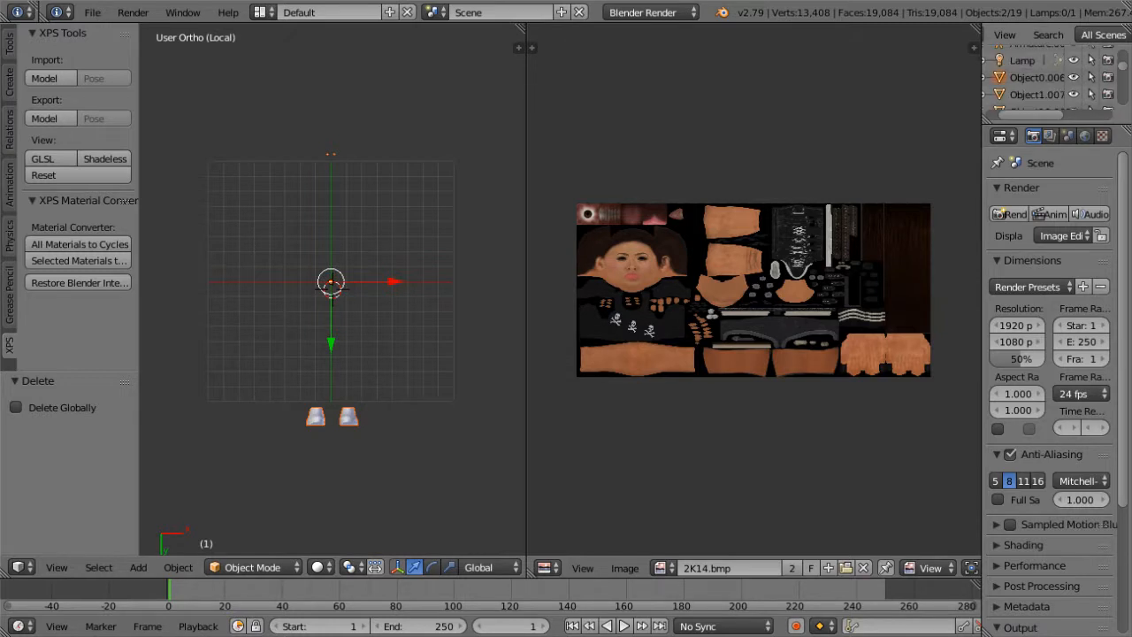
click(1049, 83)
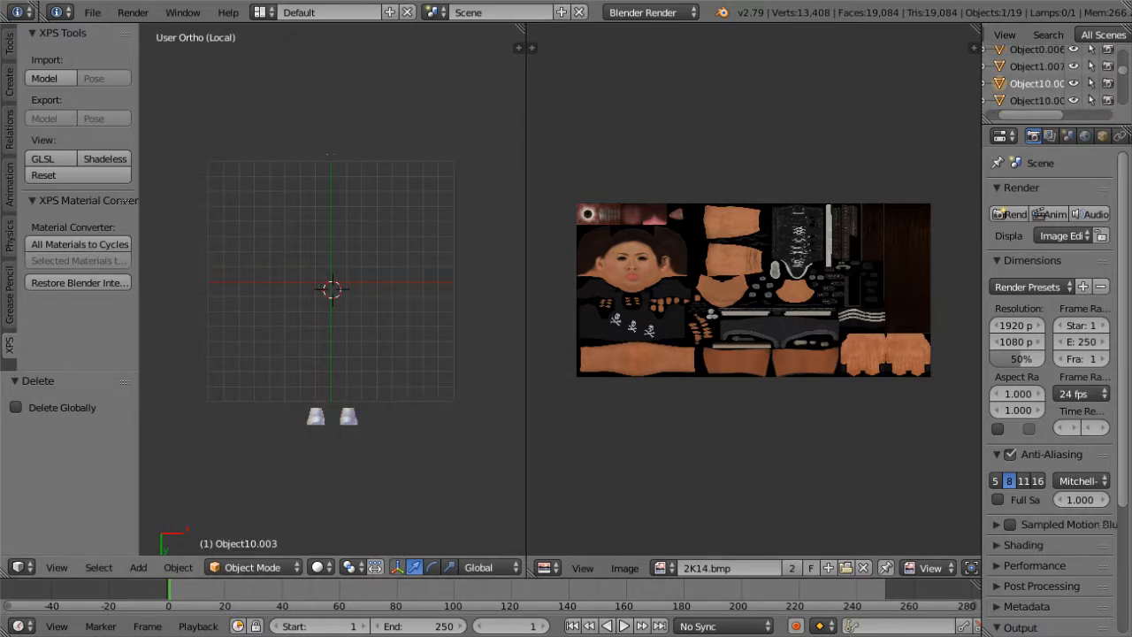
key(KP_Divide)
key(KP_Divide)
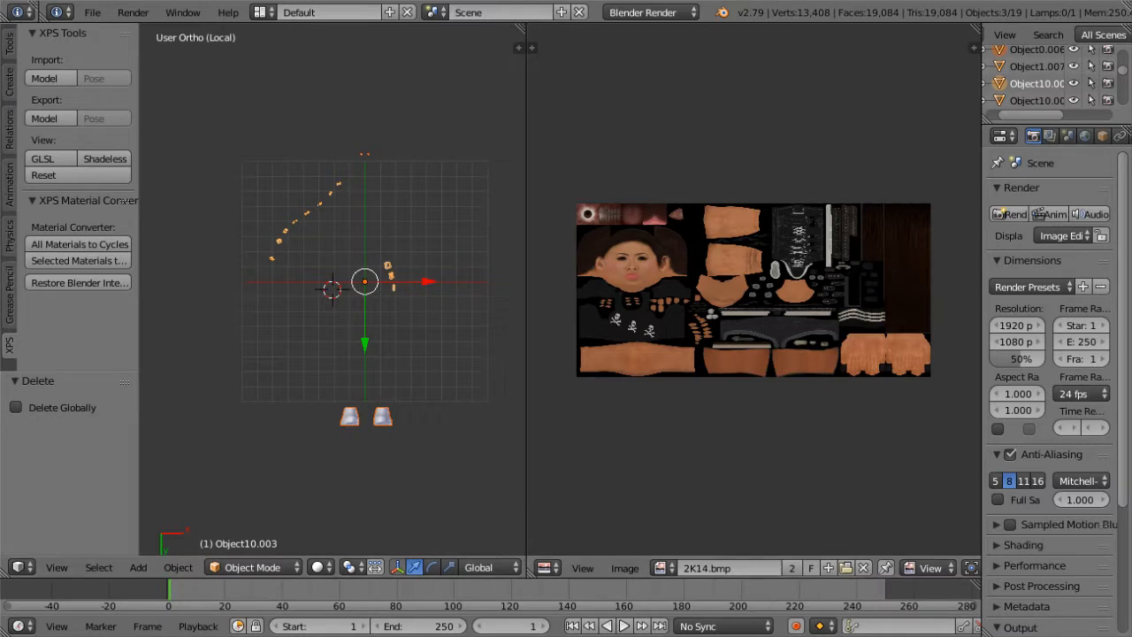
Step: Add the upper-body part Object11.003 to the isolated local view
click(1035, 100)
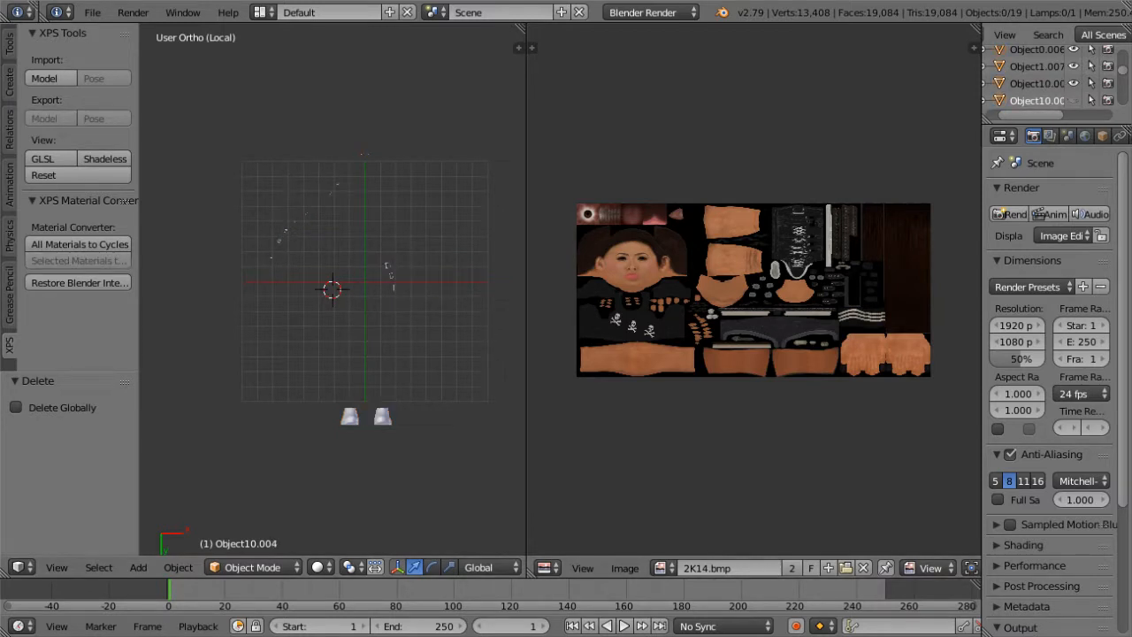
scroll(1034, 79, down, 2)
click(1037, 90)
key(KP_Divide)
key(KP_Divide)
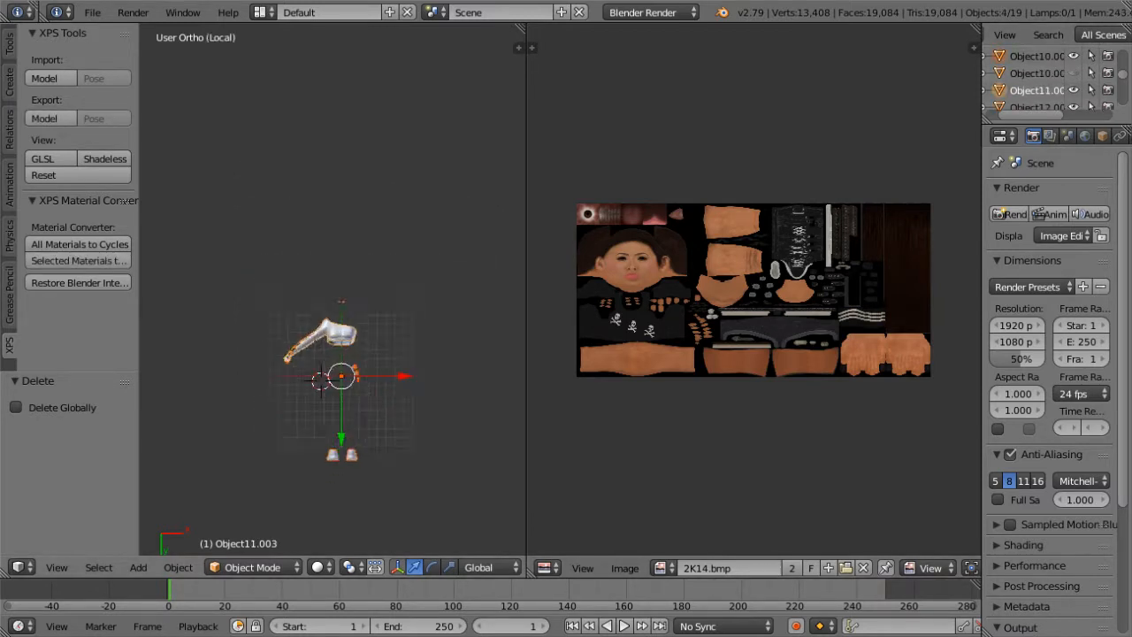
Step: Add the trousers part Object12.004 to the isolated local view
scroll(1035, 79, down, 1)
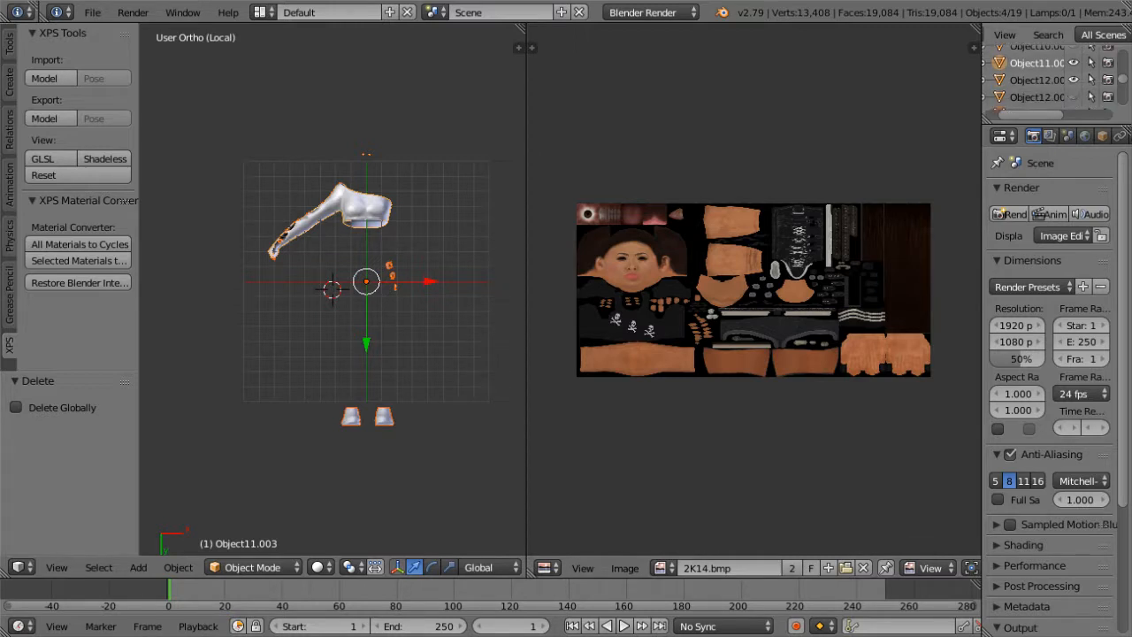
click(1036, 80)
click(442, 168)
key(KP_Divide)
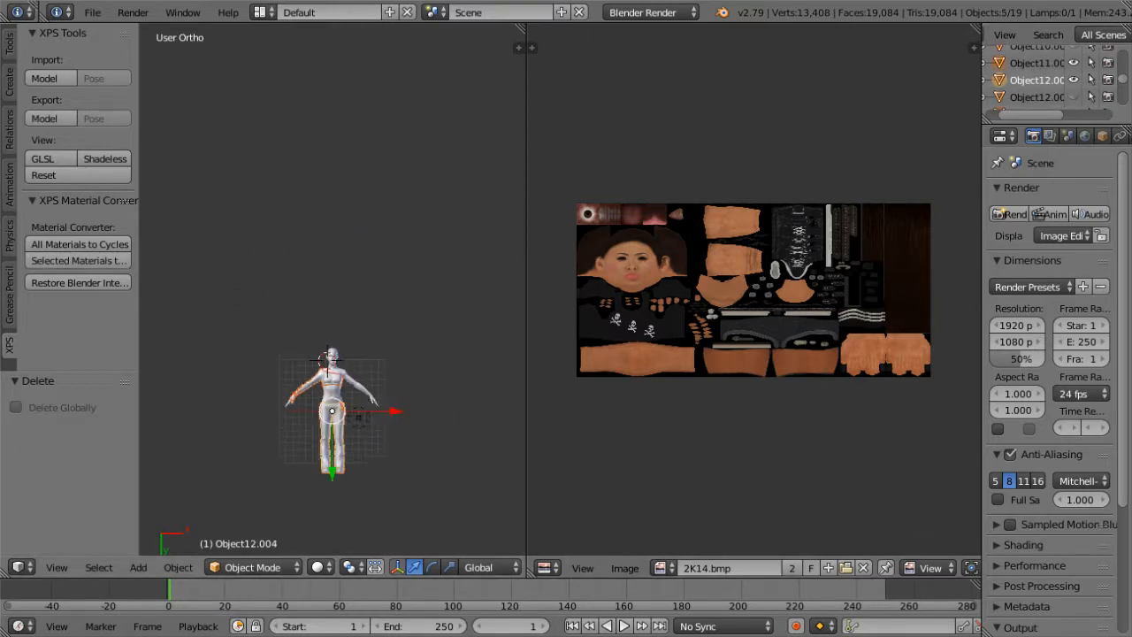
key(KP_Divide)
Step: Select Object13.003 and Object2.006 from the object list and include both in the isolated local view
scroll(1035, 80, down, 1)
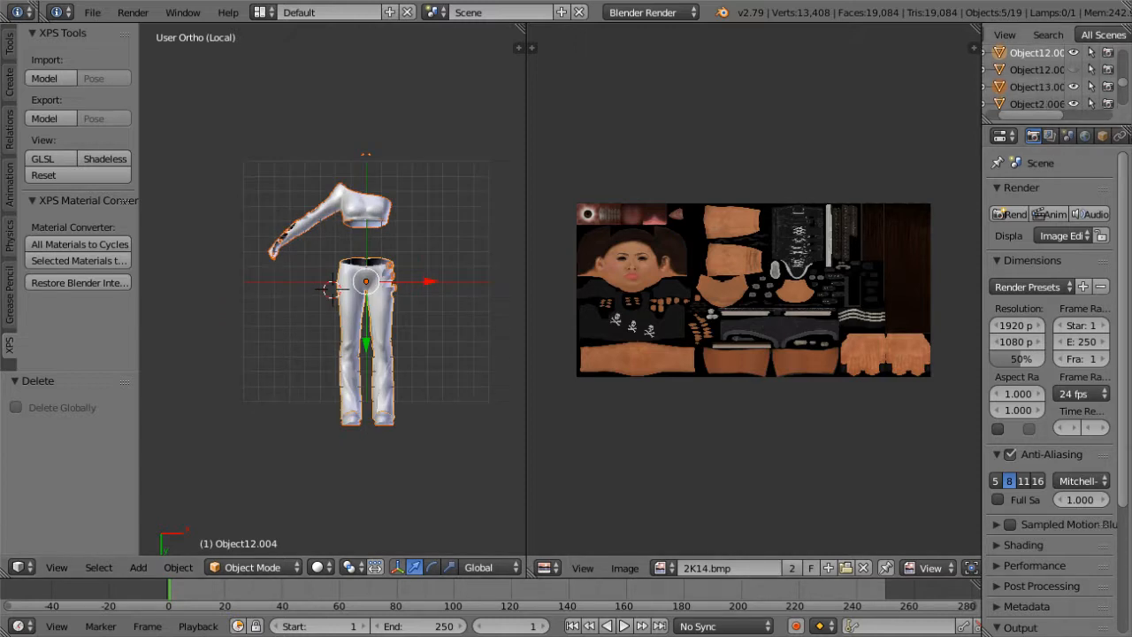
click(1036, 86)
key(KP_Divide)
key(KP_Divide)
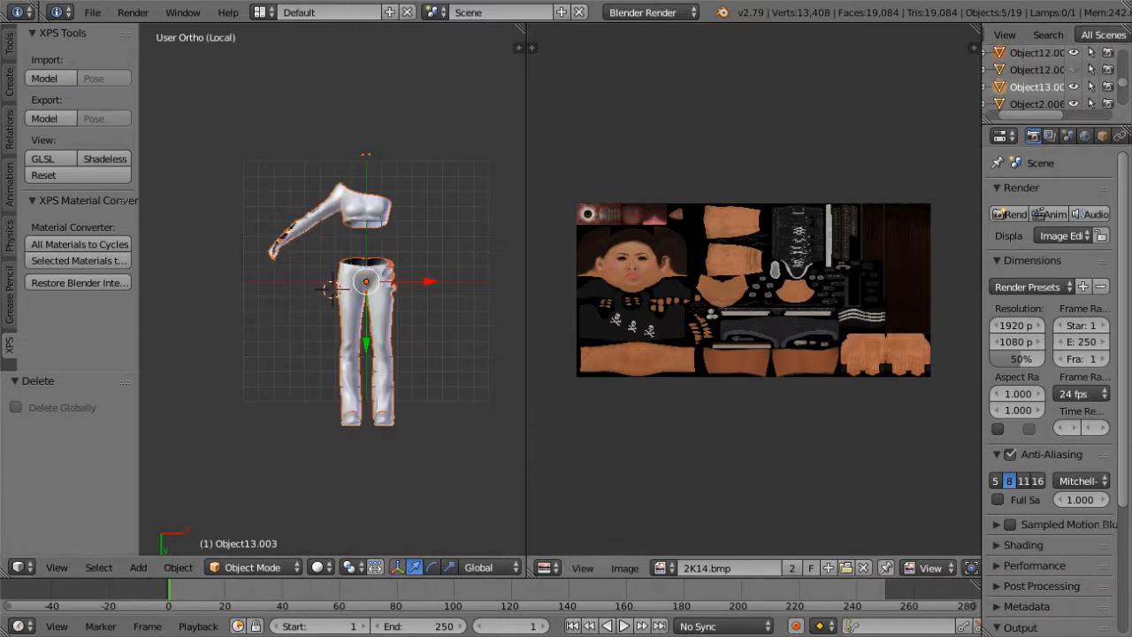
scroll(1034, 78, down, 2)
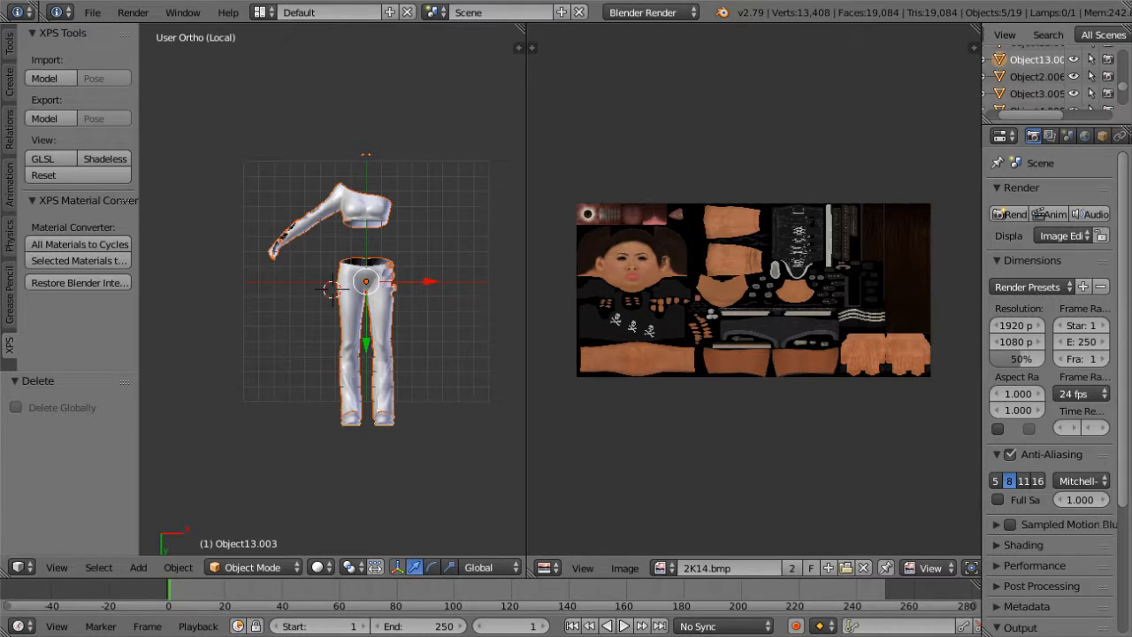
click(1036, 77)
key(KP_Divide)
key(KP_Divide)
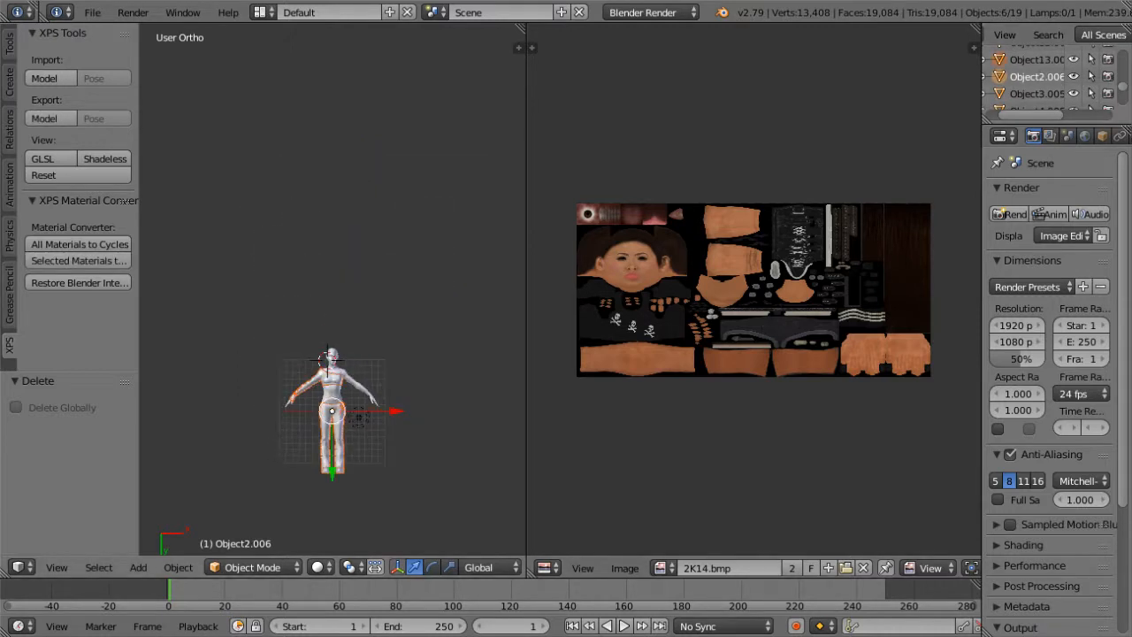
Step: Add Object3.005 and the head part Object4.005 to the isolated local view
scroll(1035, 78, down, 2)
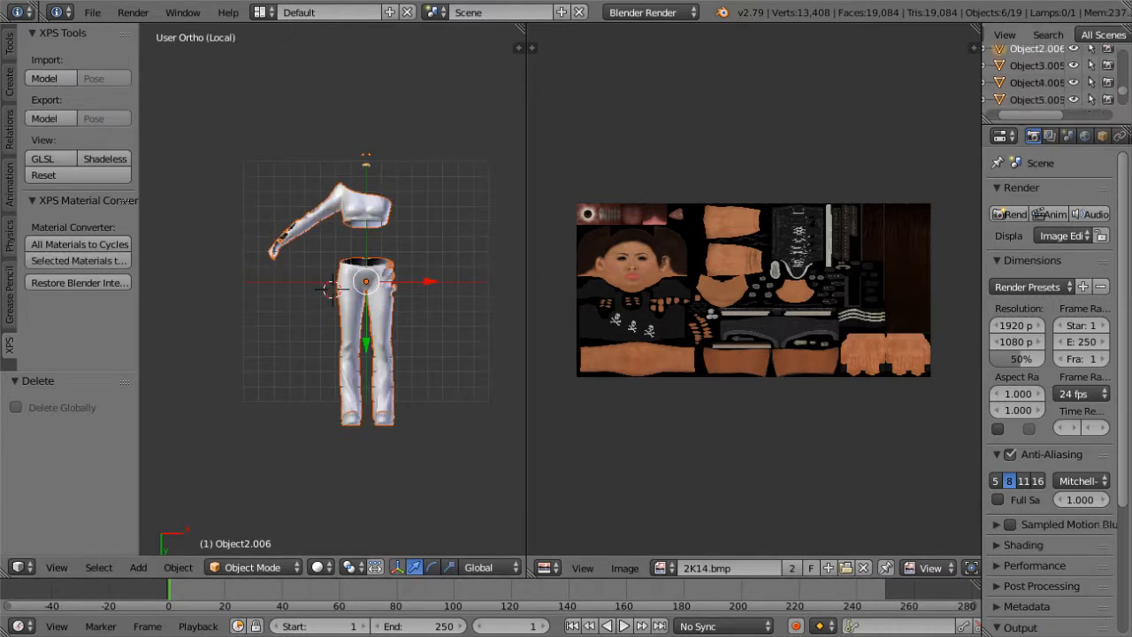
ctrl+click(1037, 66)
key(KP_Divide)
key(KP_Divide)
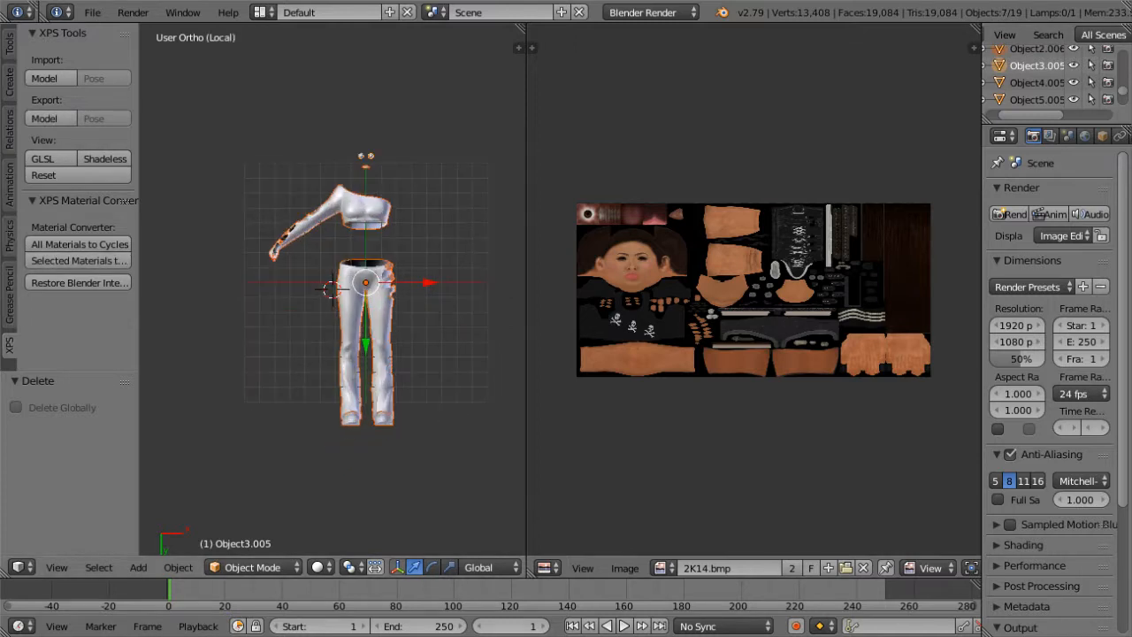
click(1037, 82)
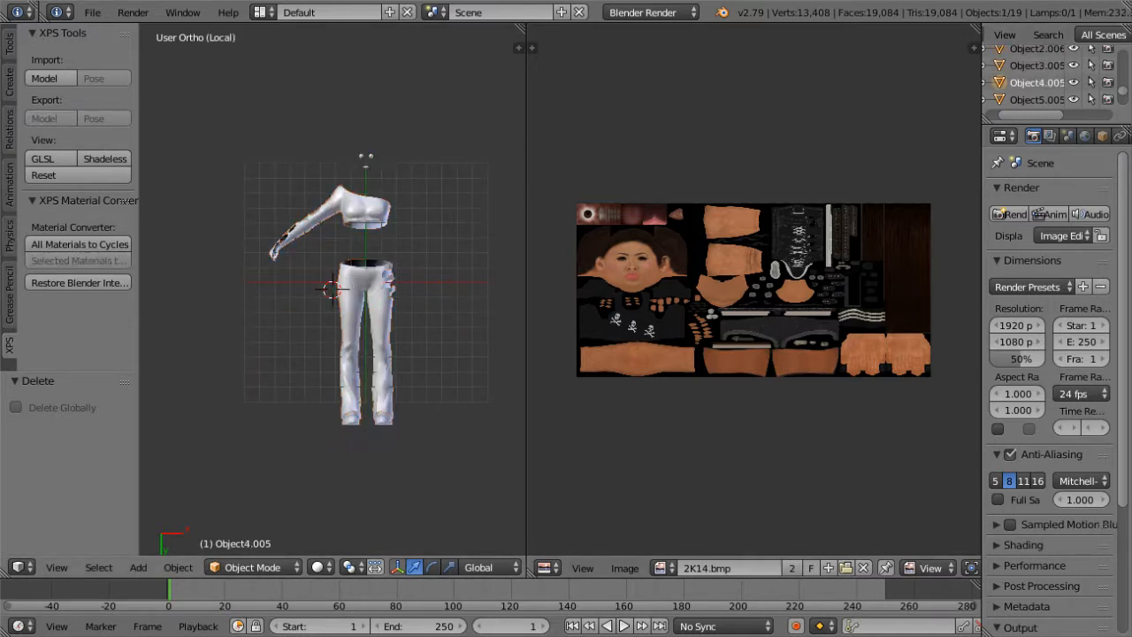
key(KP_Divide)
key(KP_Divide)
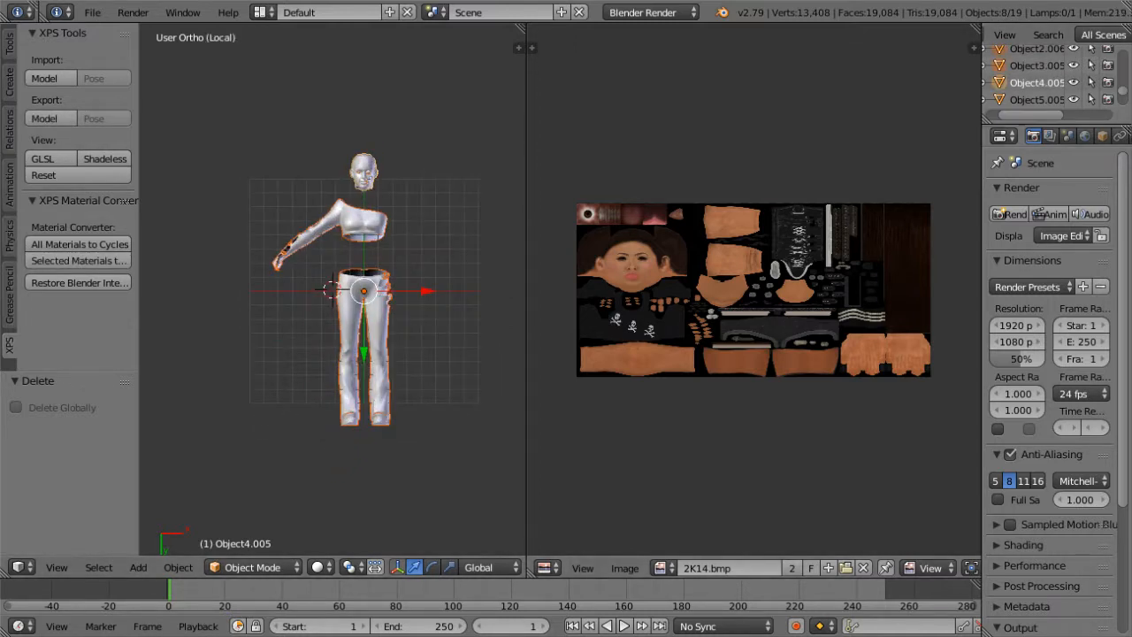
Step: Add the hand parts Object5.005 and Object6.006 to the isolated local view
click(1036, 100)
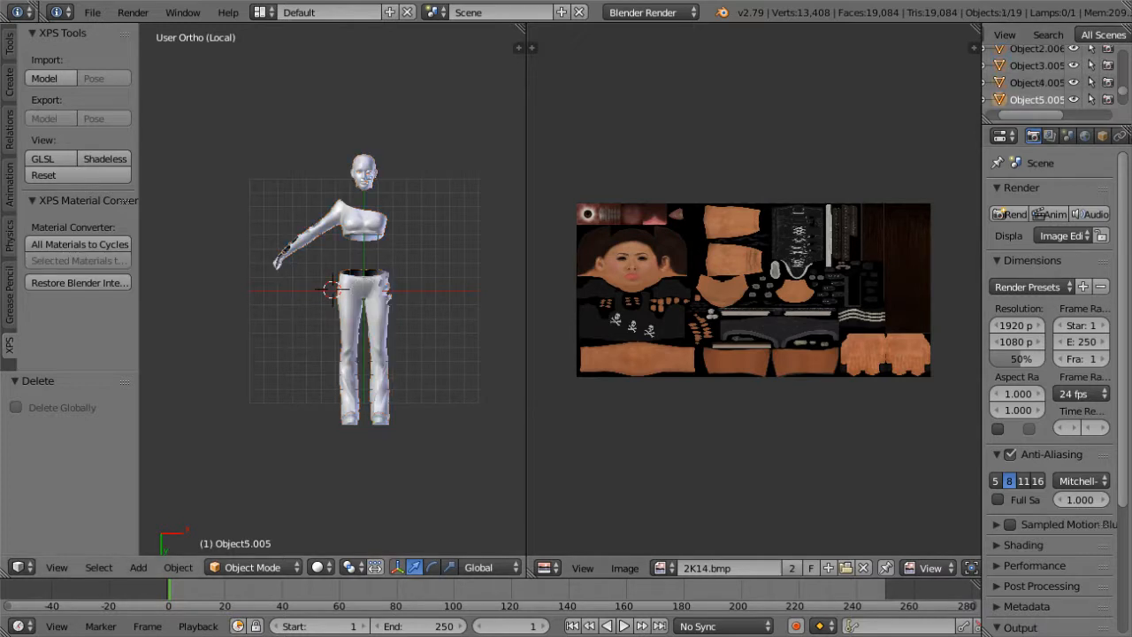
key(KP_Divide)
key(KP_Divide)
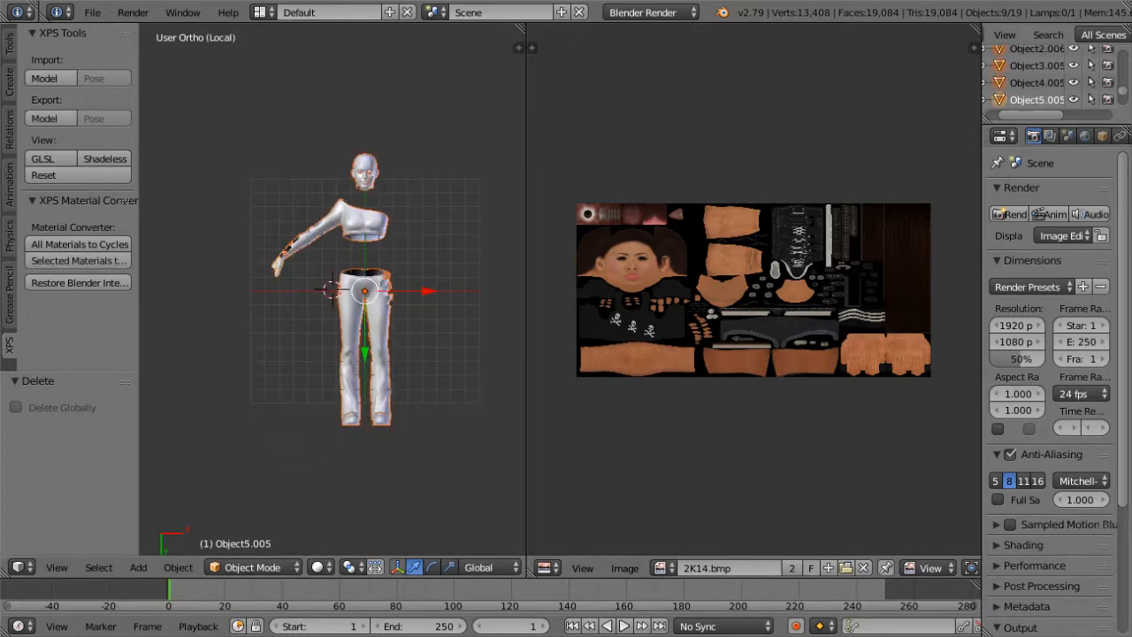
scroll(1037, 82, down, 1)
click(1036, 90)
key(KP_Divide)
key(KP_Divide)
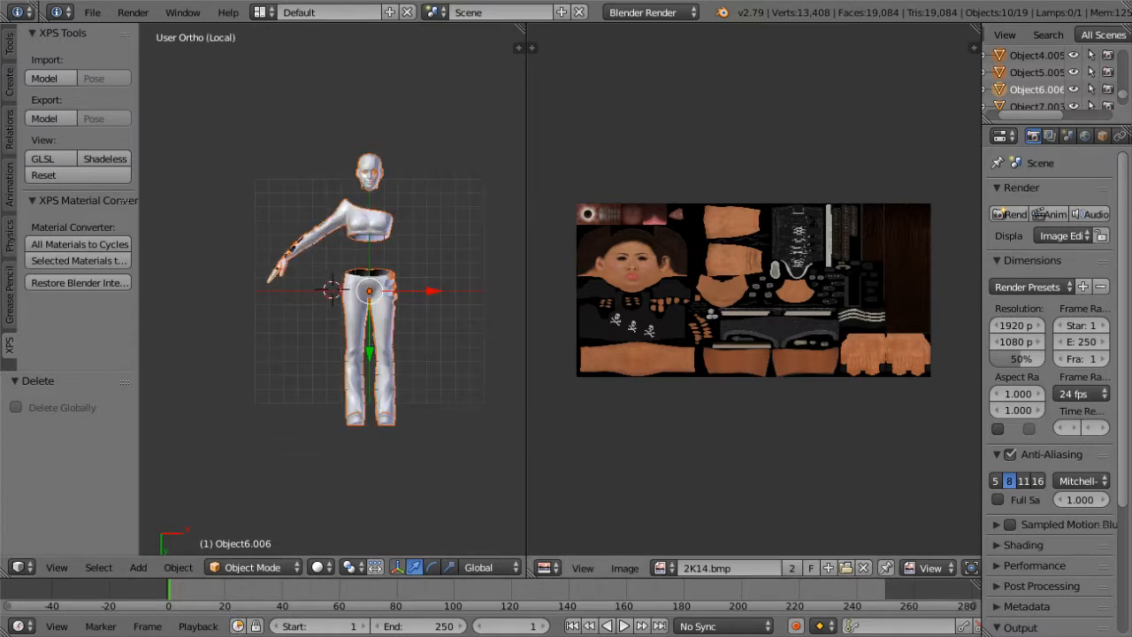
Step: Add the remaining body parts Object7.003 and Object8.003 to the isolated local view
scroll(1036, 88, down, 1)
click(1036, 80)
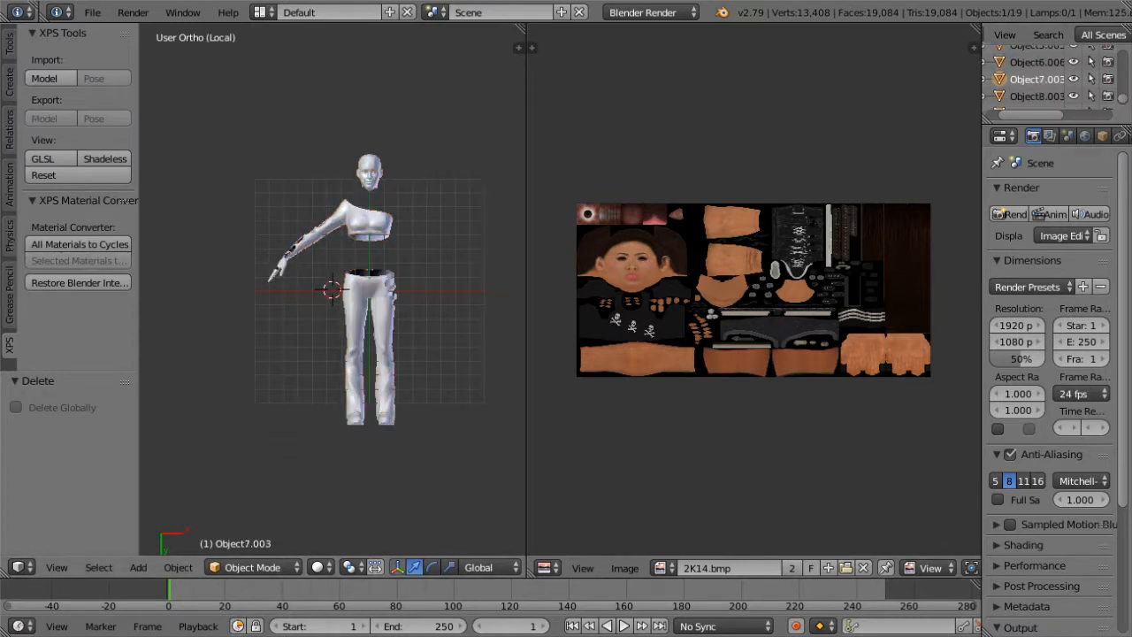
key(KP_Divide)
key(KP_Divide)
click(1037, 96)
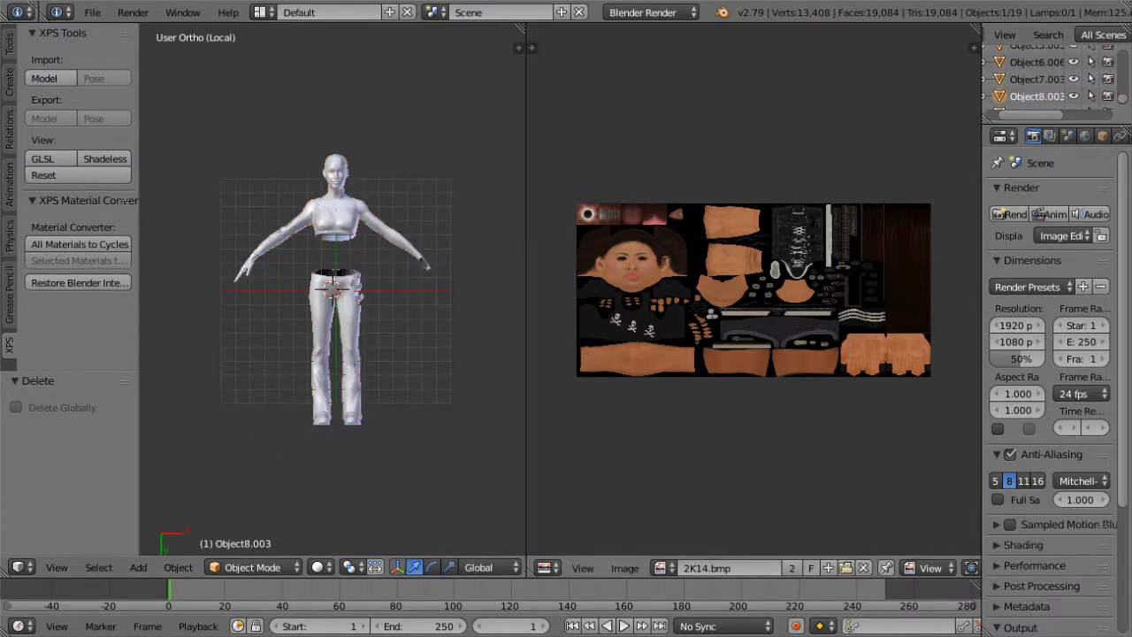
key(KP_Divide)
key(KP_Divide)
scroll(333, 290, up, 2)
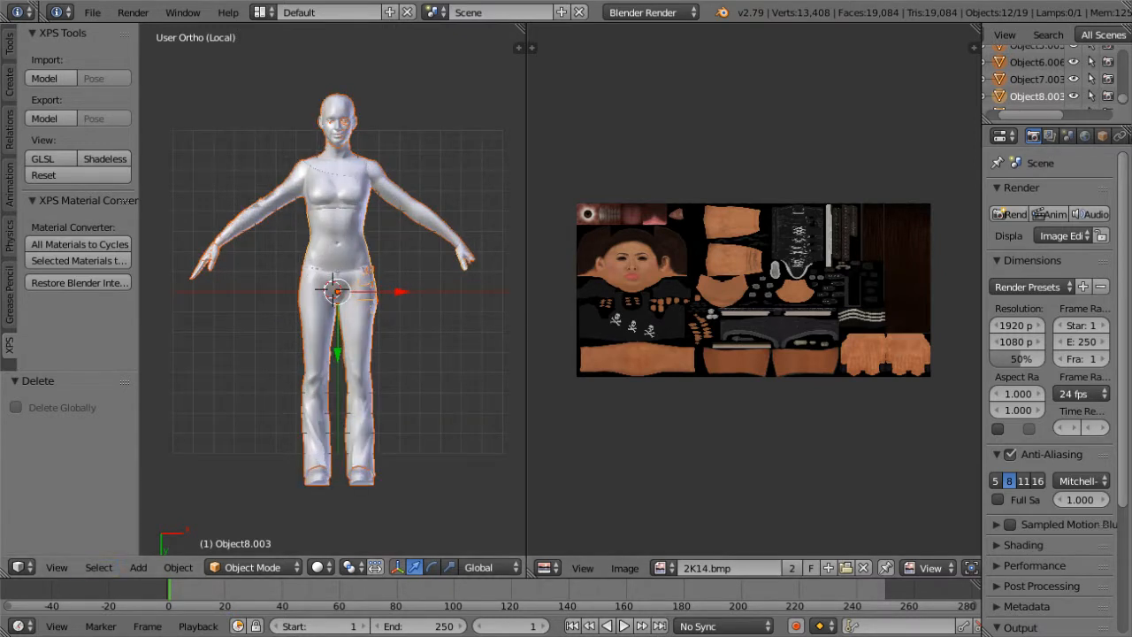
Step: Join all the isolated body parts into one object and move it by about -0.466 in X and Y
click(99, 567)
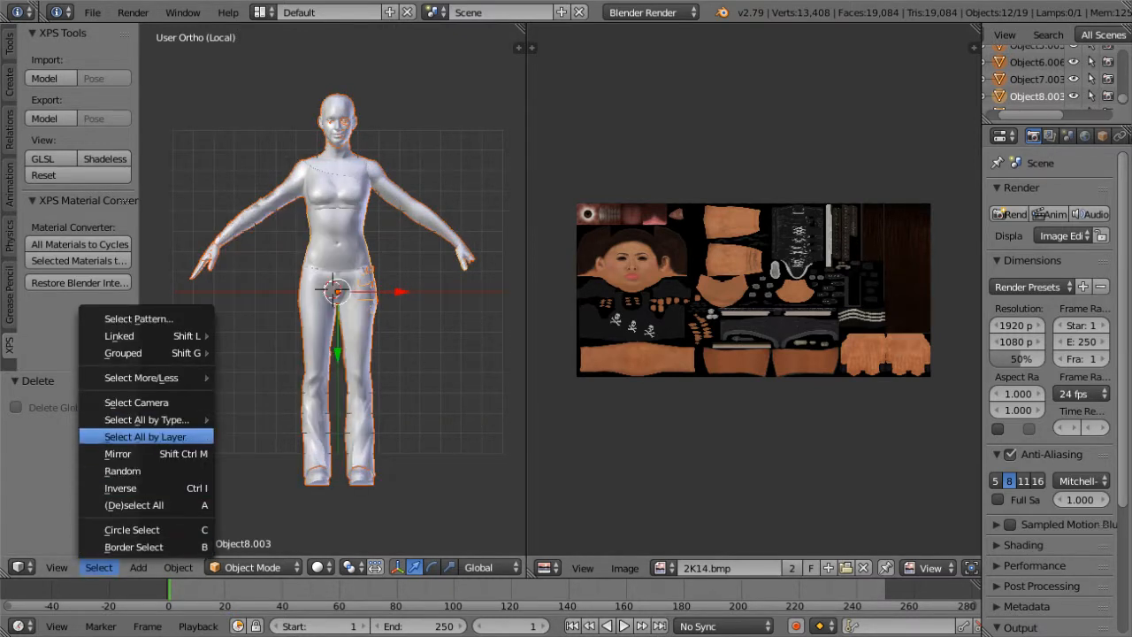
click(132, 505)
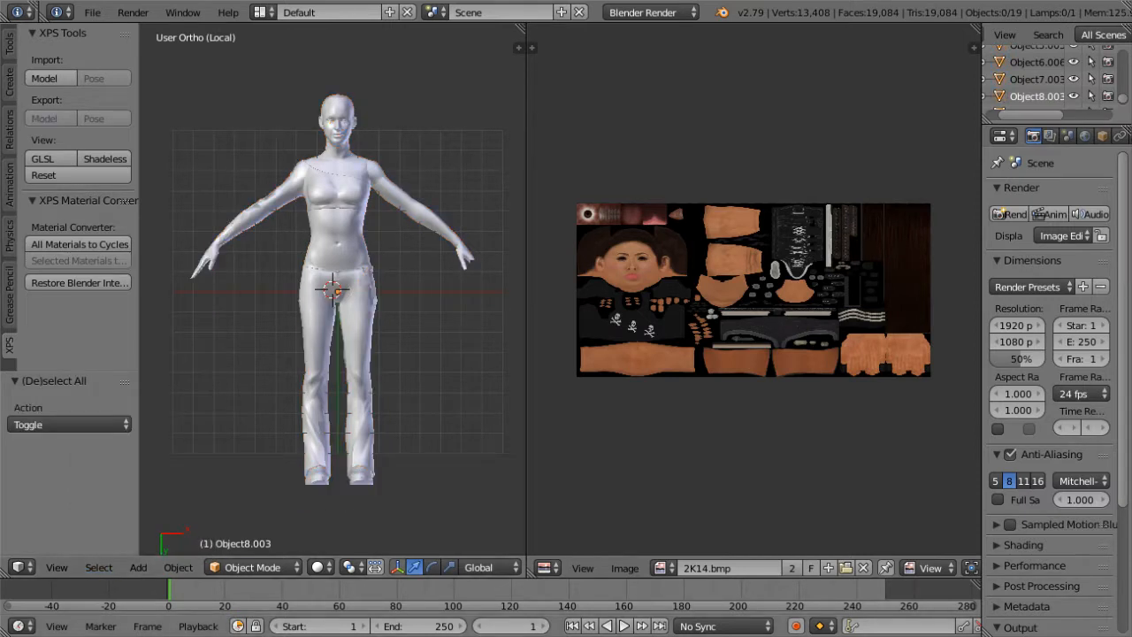
click(99, 567)
click(133, 505)
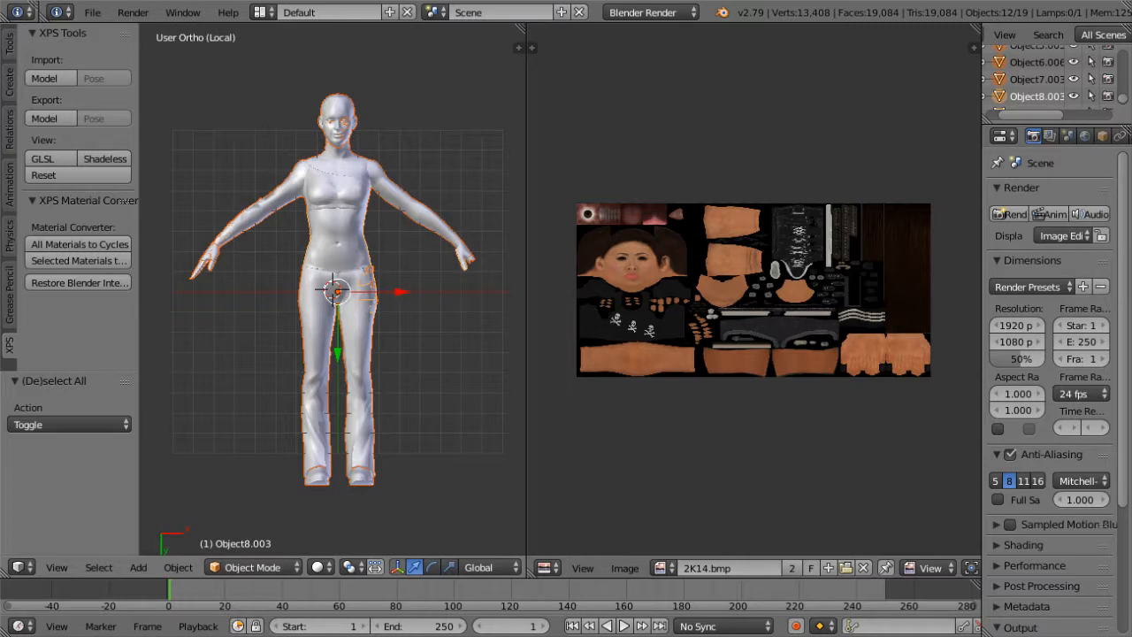
click(10, 44)
click(78, 222)
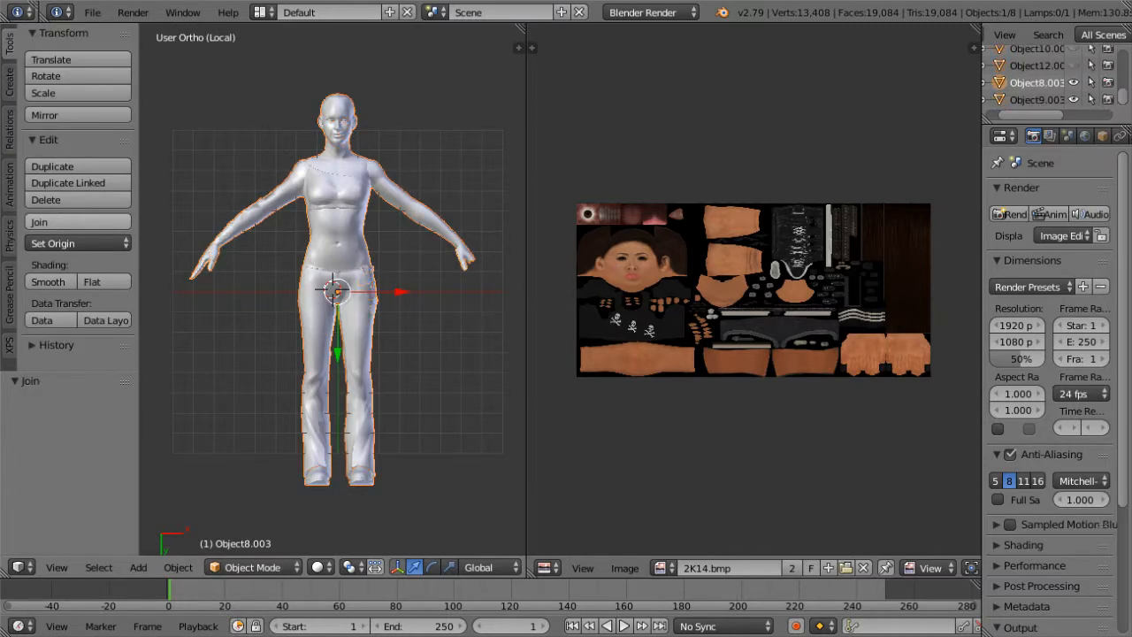
mouse_move(337, 292)
mouse_down()
mouse_move(358, 328)
mouse_move(327, 282)
mouse_up()
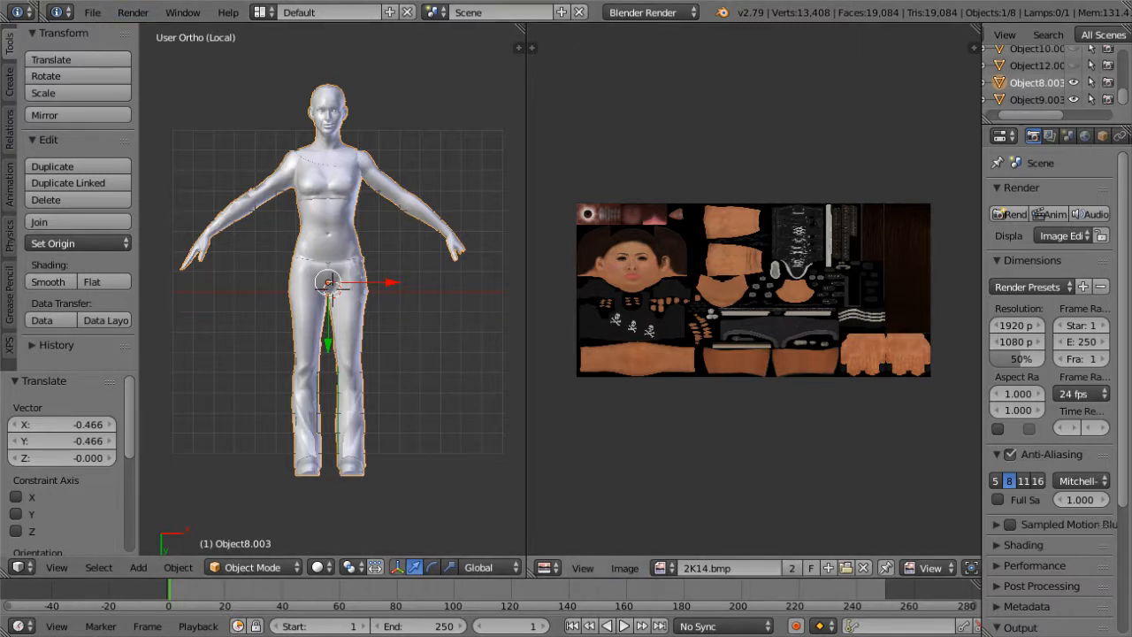
Step: Enter Edit Mode on the joined body and browse for a UV texture image in the Stuff\Textures\-By Name-\Textures folder
key(Tab)
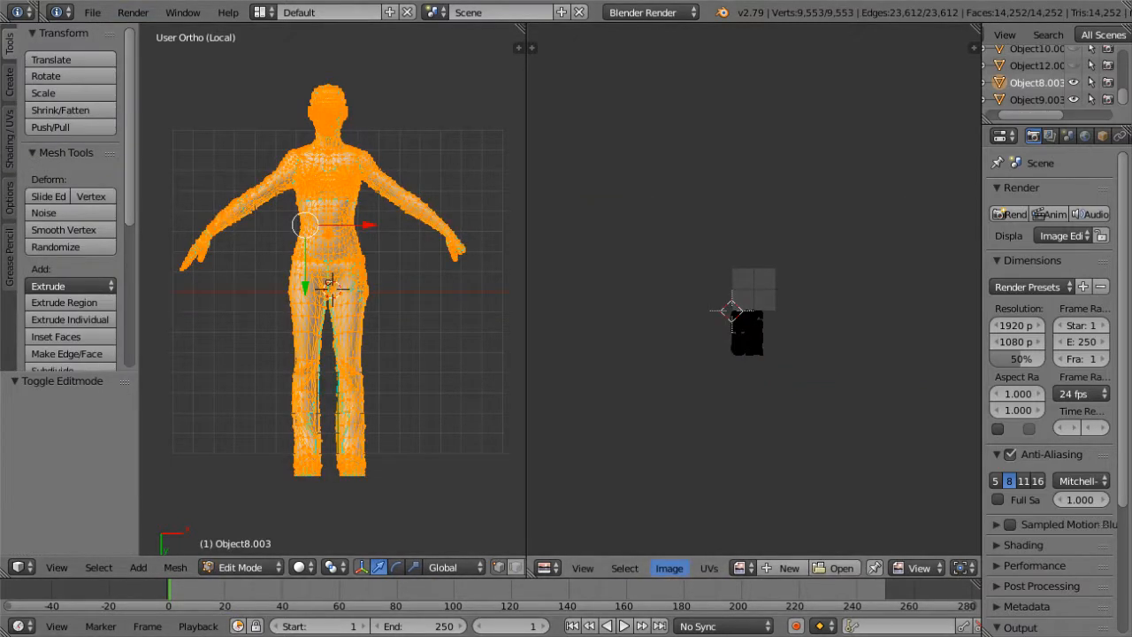
click(669, 568)
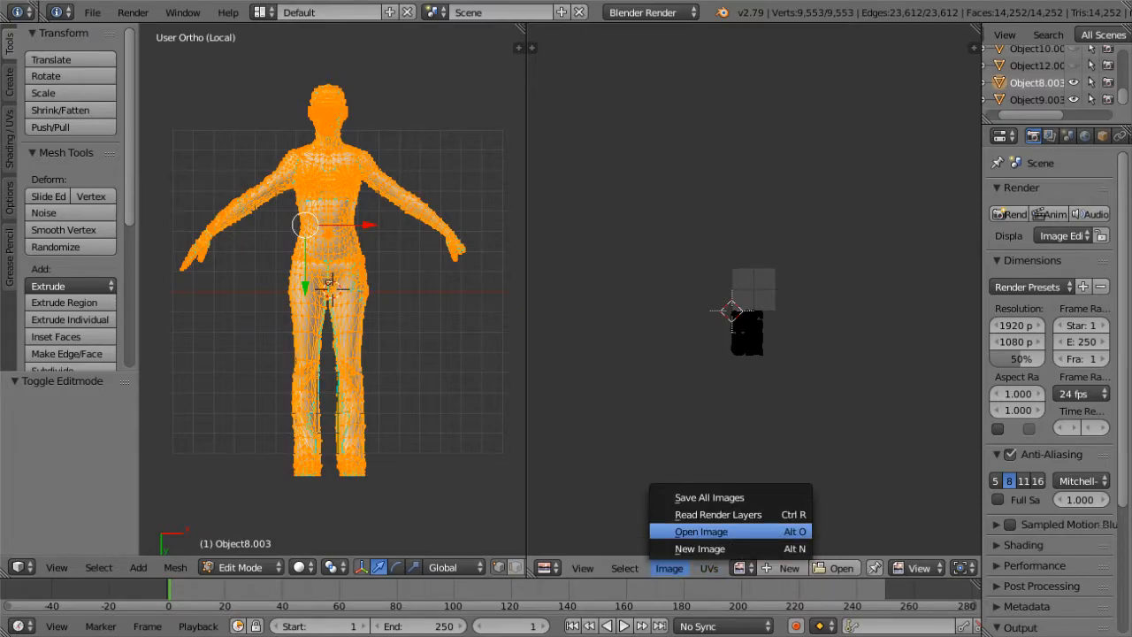
click(702, 532)
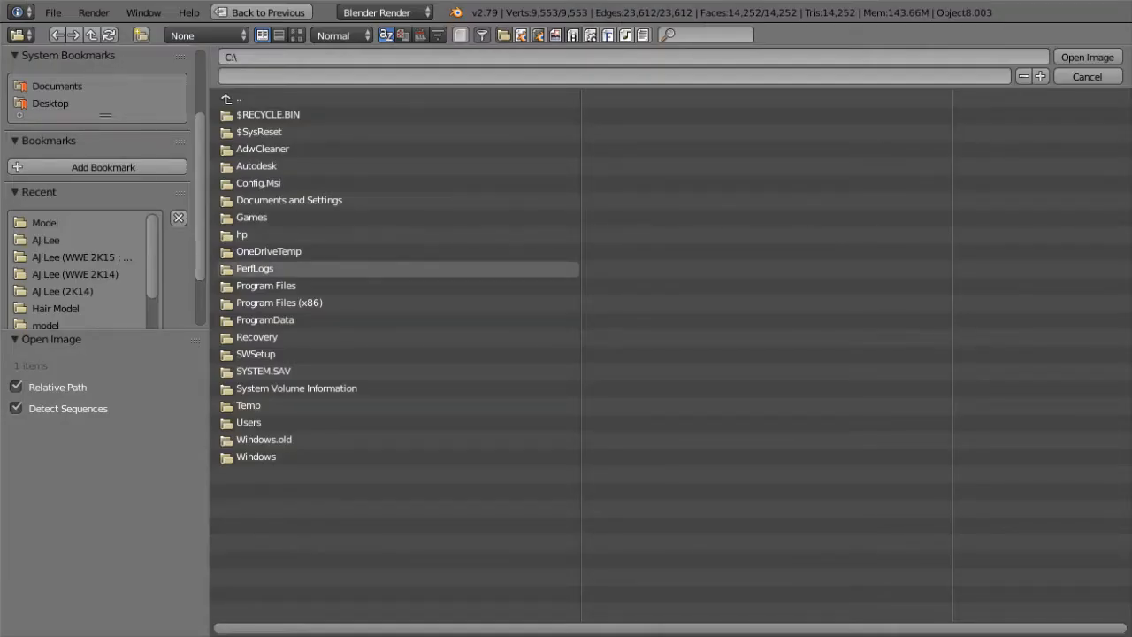
click(82, 257)
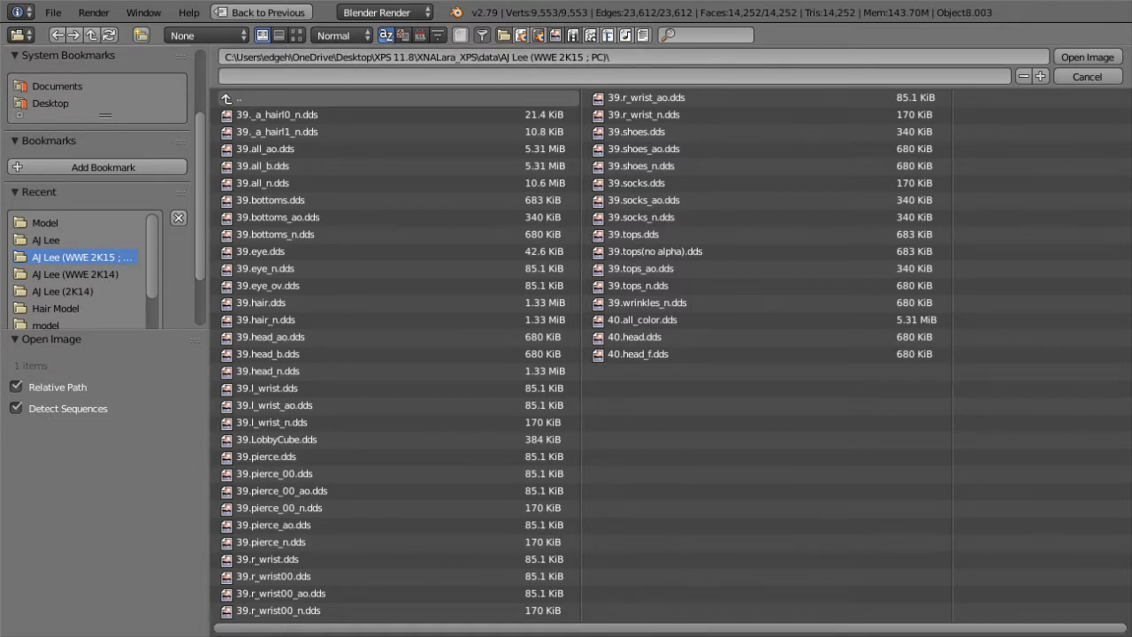
click(77, 223)
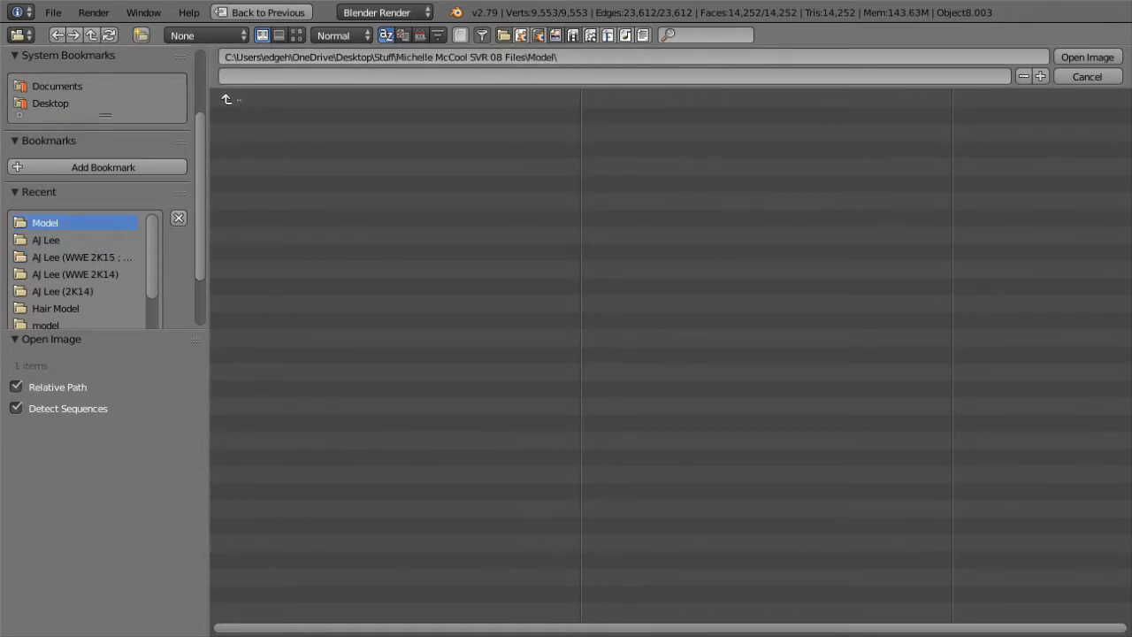
click(265, 98)
click(265, 98)
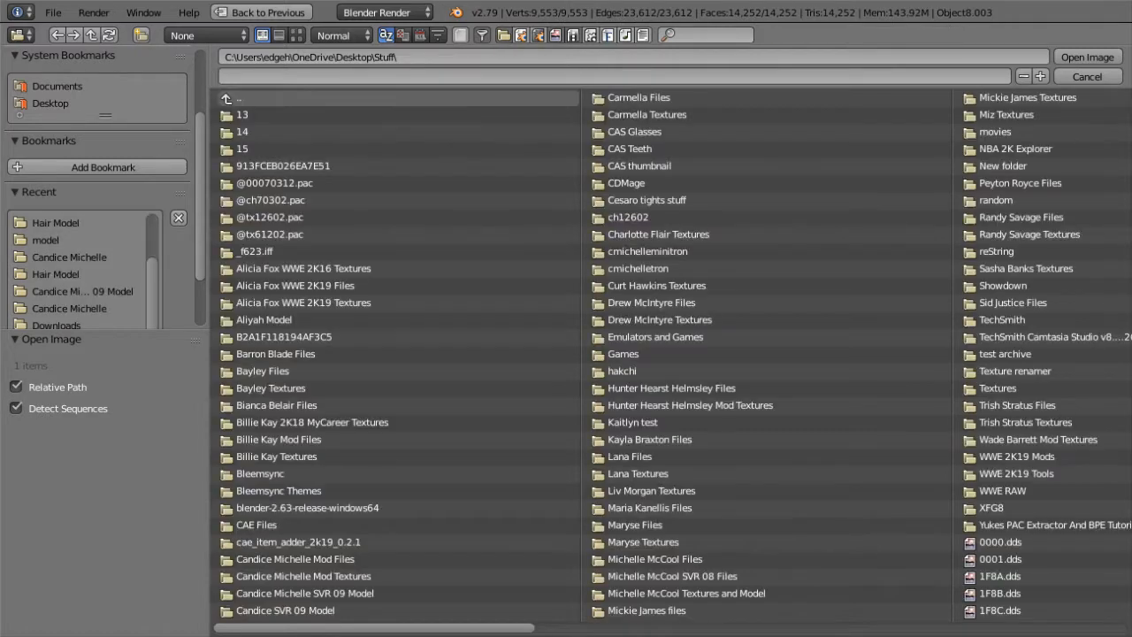
click(997, 388)
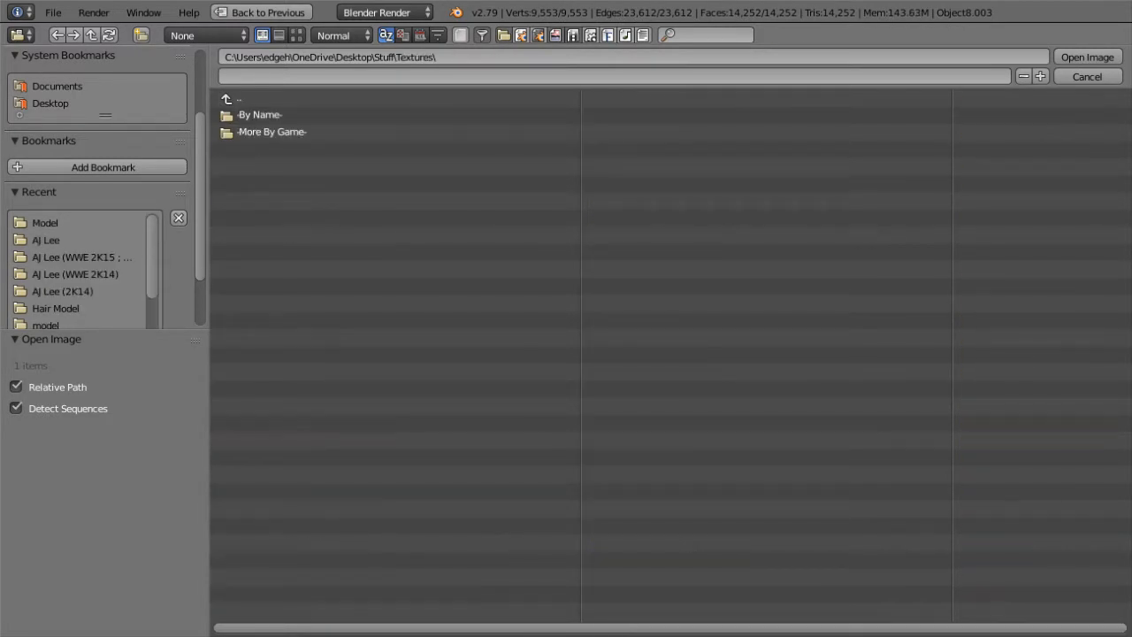
click(266, 114)
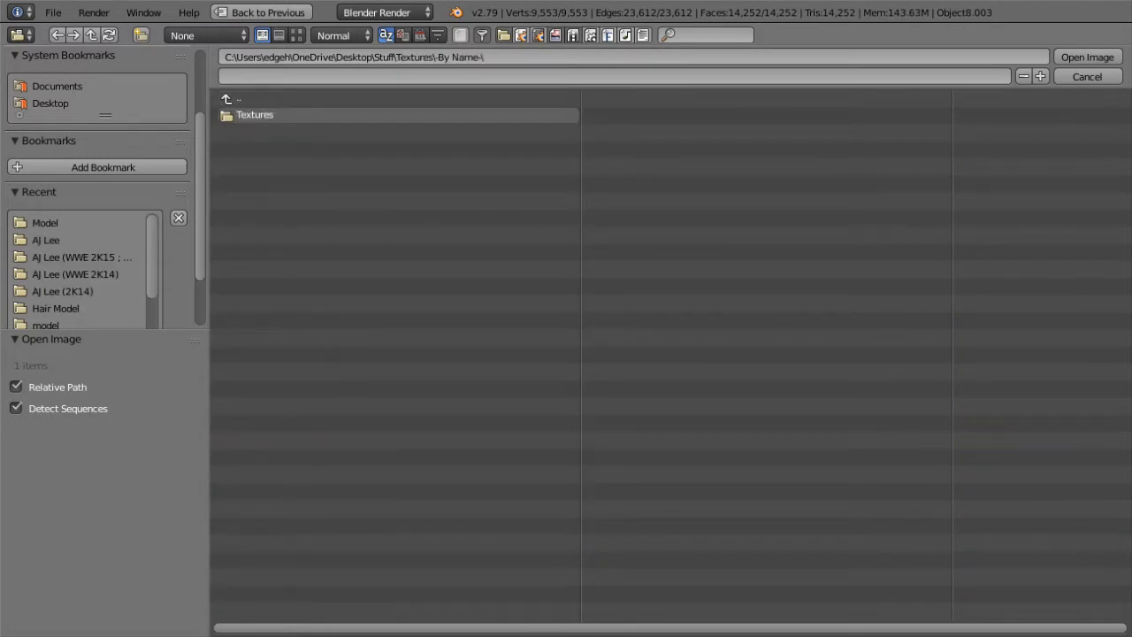
click(255, 114)
Step: Open SvR 2008.jpg from the Michelle McCool texture folder as the image for the body's UVs
scroll(637, 371, down, 2)
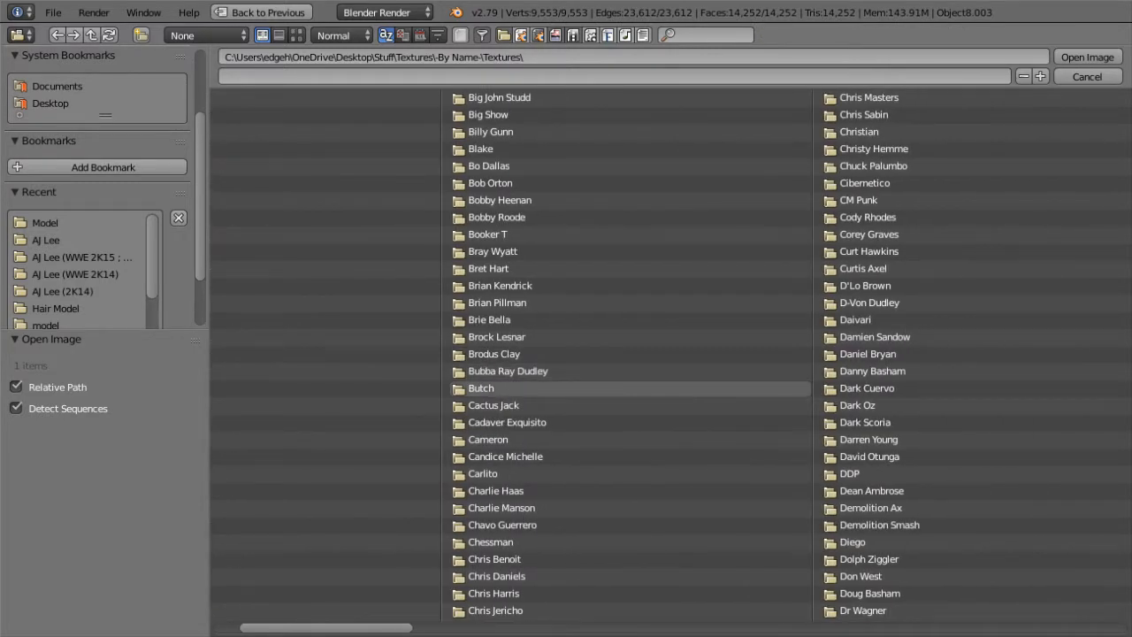
scroll(778, 422, down, 8)
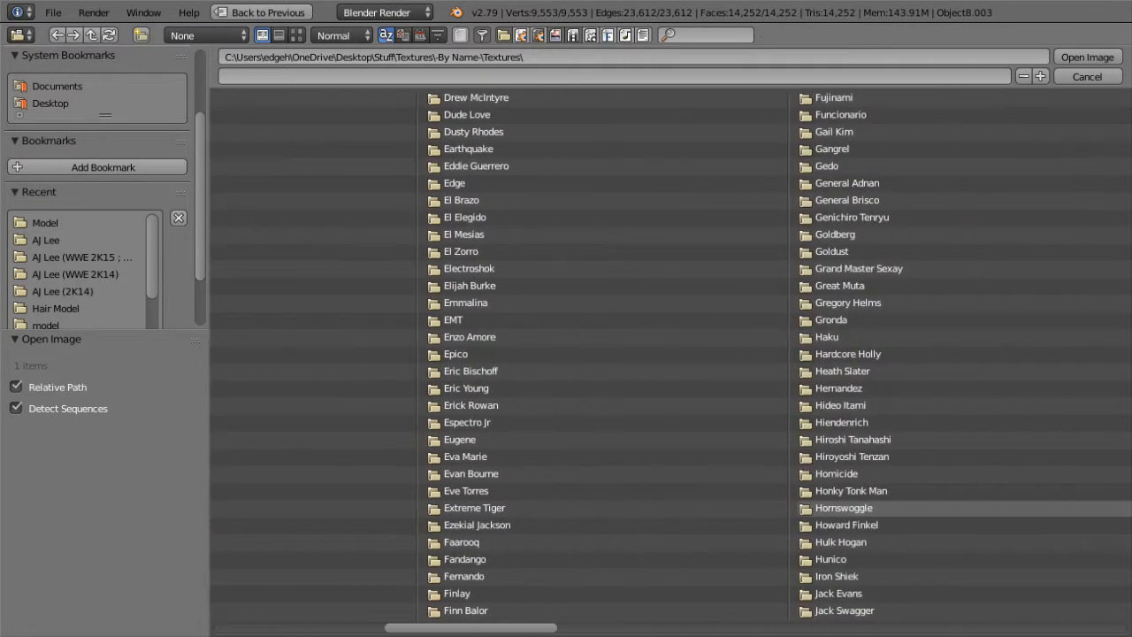
scroll(1044, 508, down, 6)
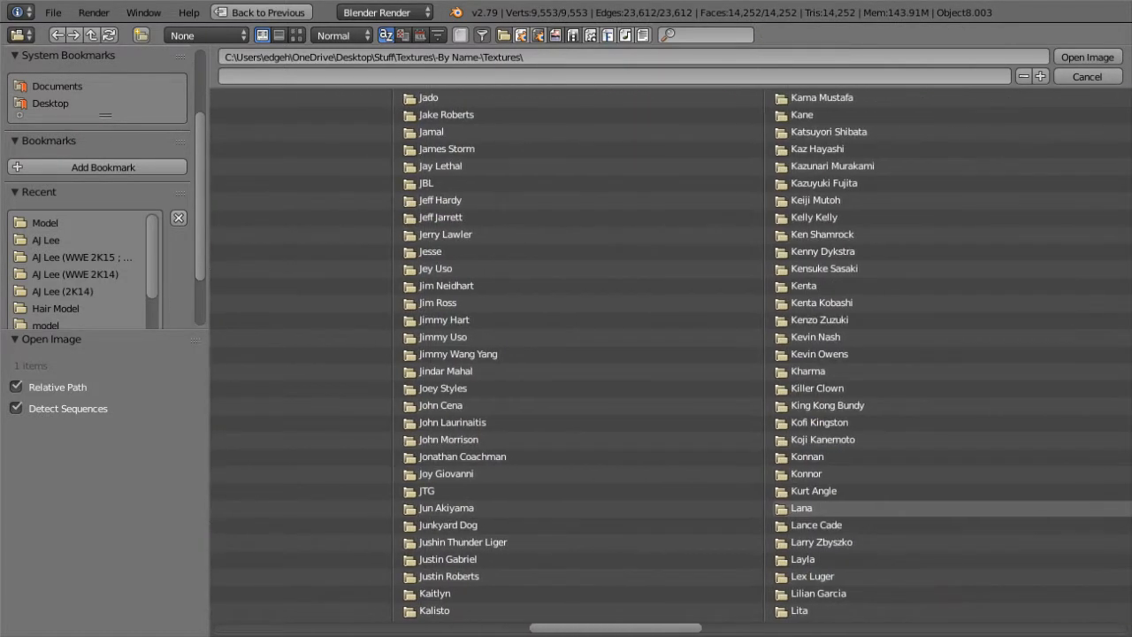
scroll(1039, 491, down, 3)
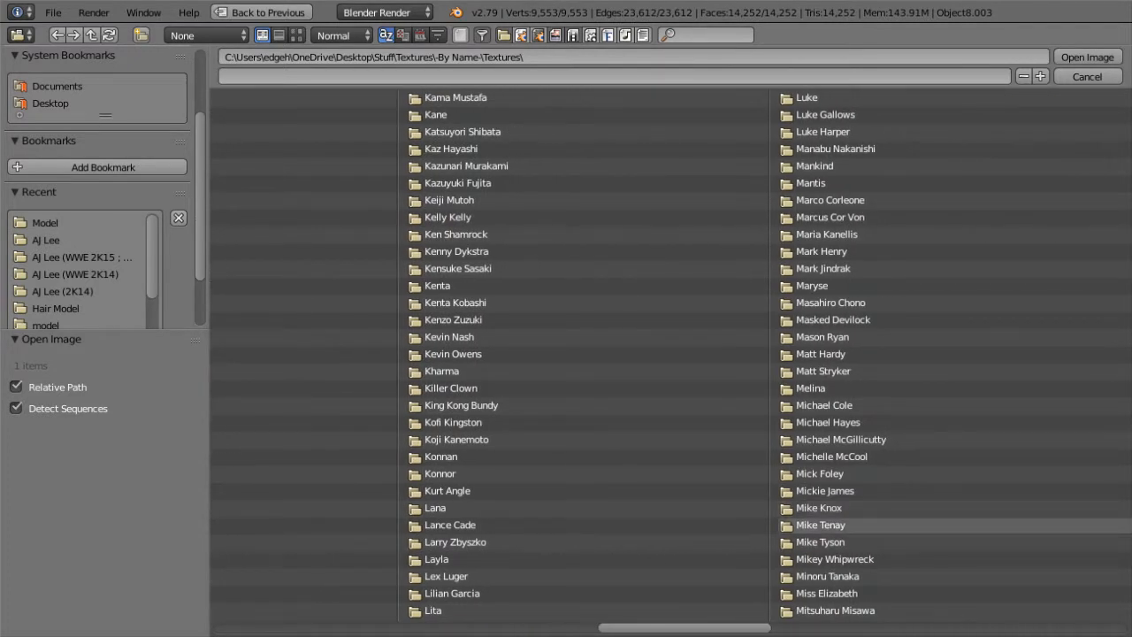
click(745, 457)
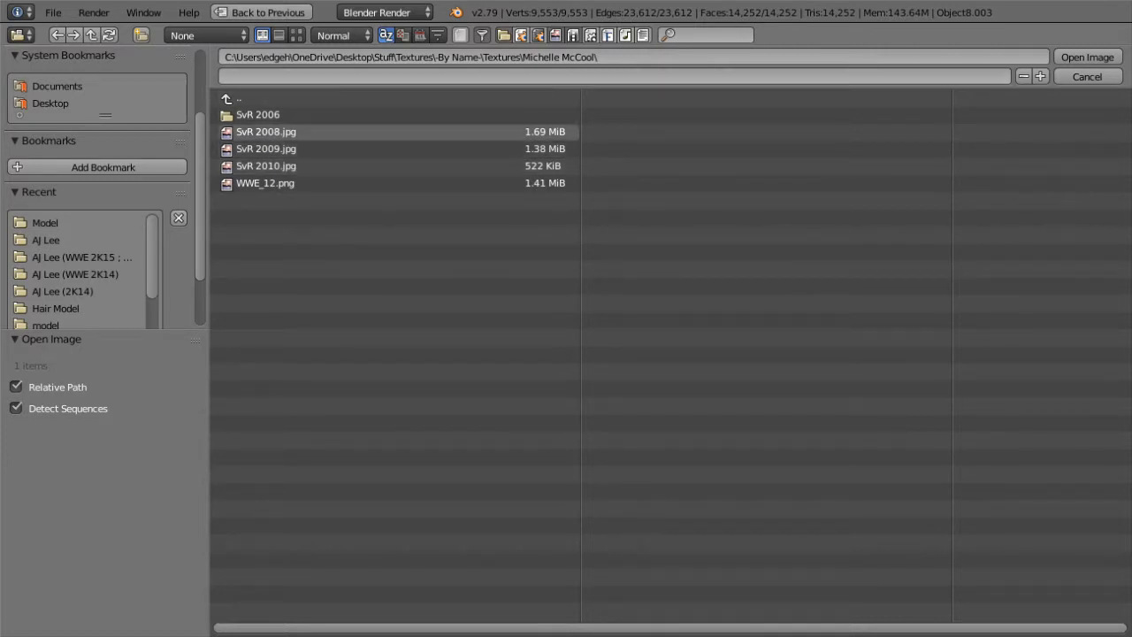
click(265, 132)
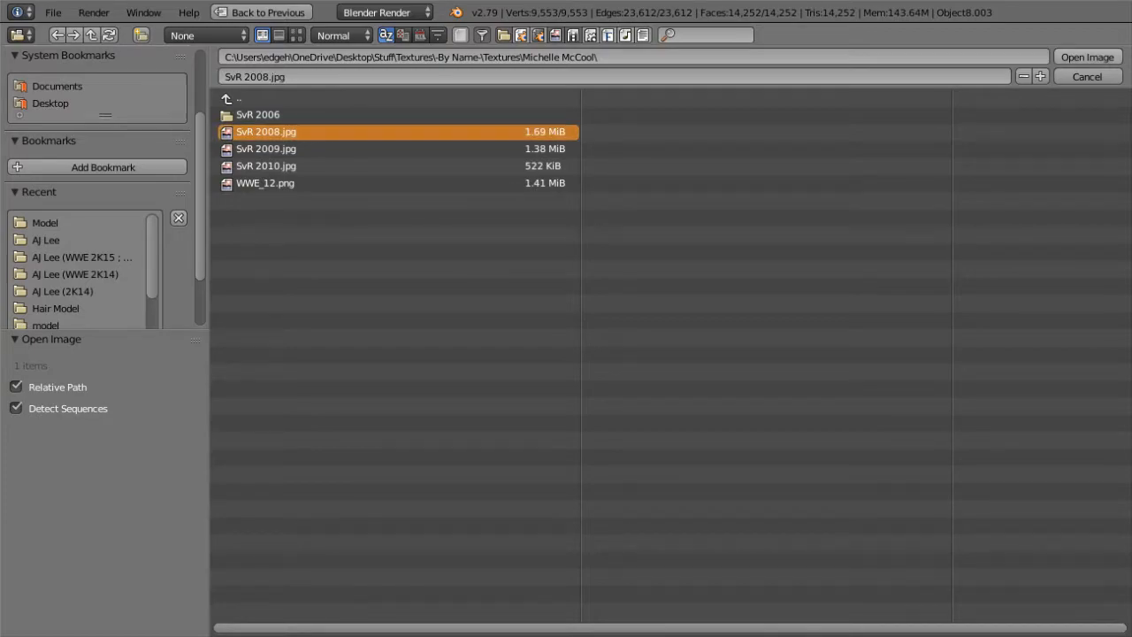
click(1087, 56)
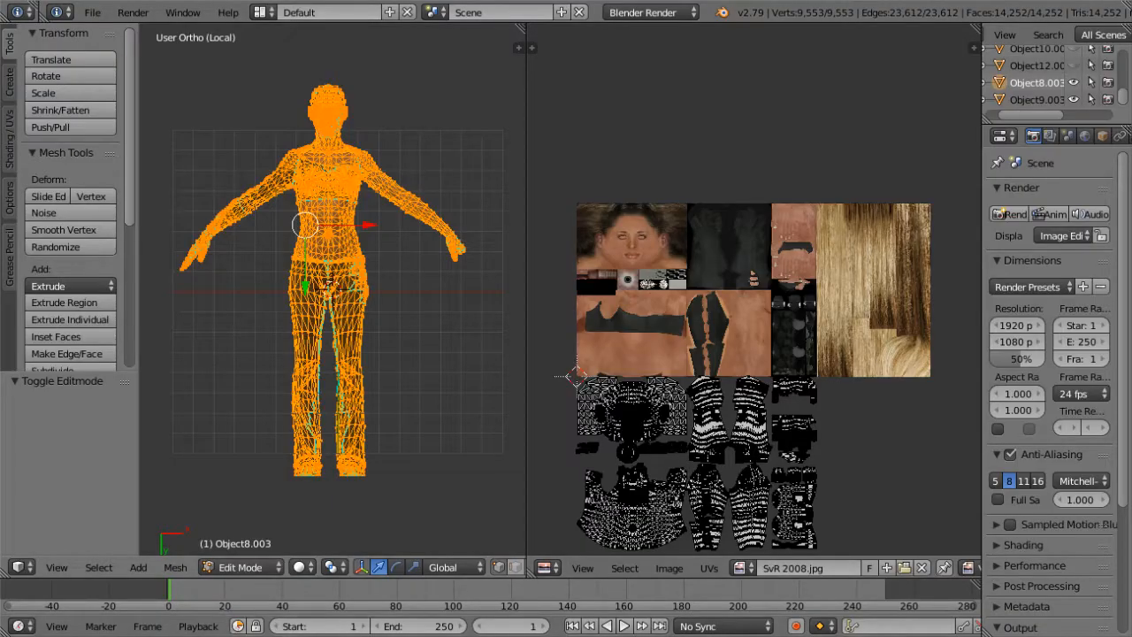
Step: Return the textured body mesh to Object Mode
click(240, 567)
click(252, 546)
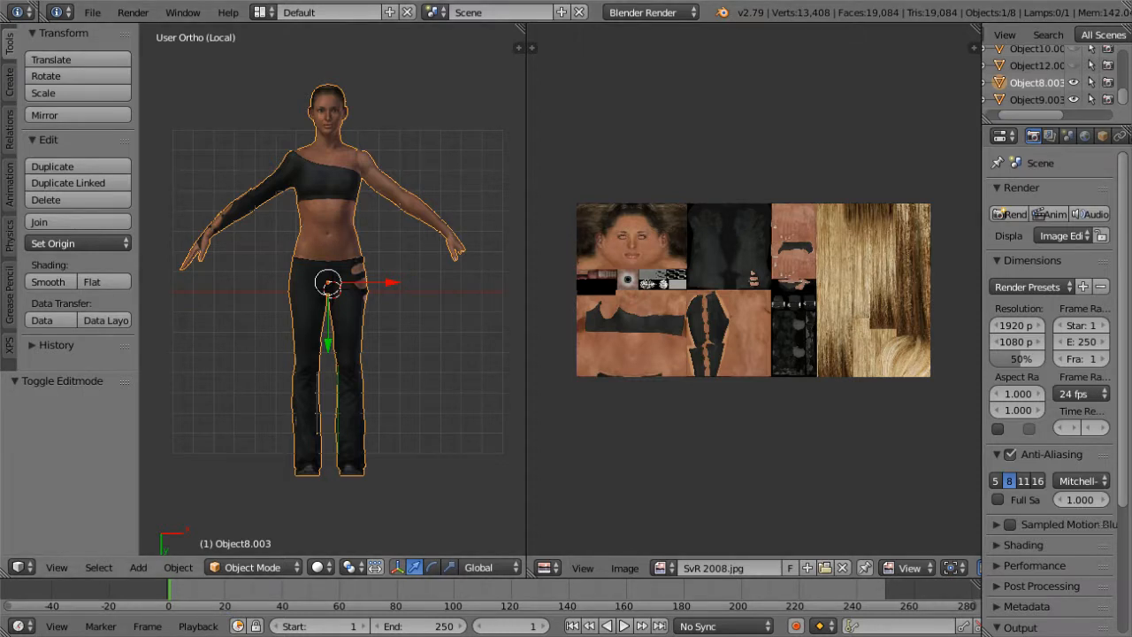
scroll(332, 292, up, 2)
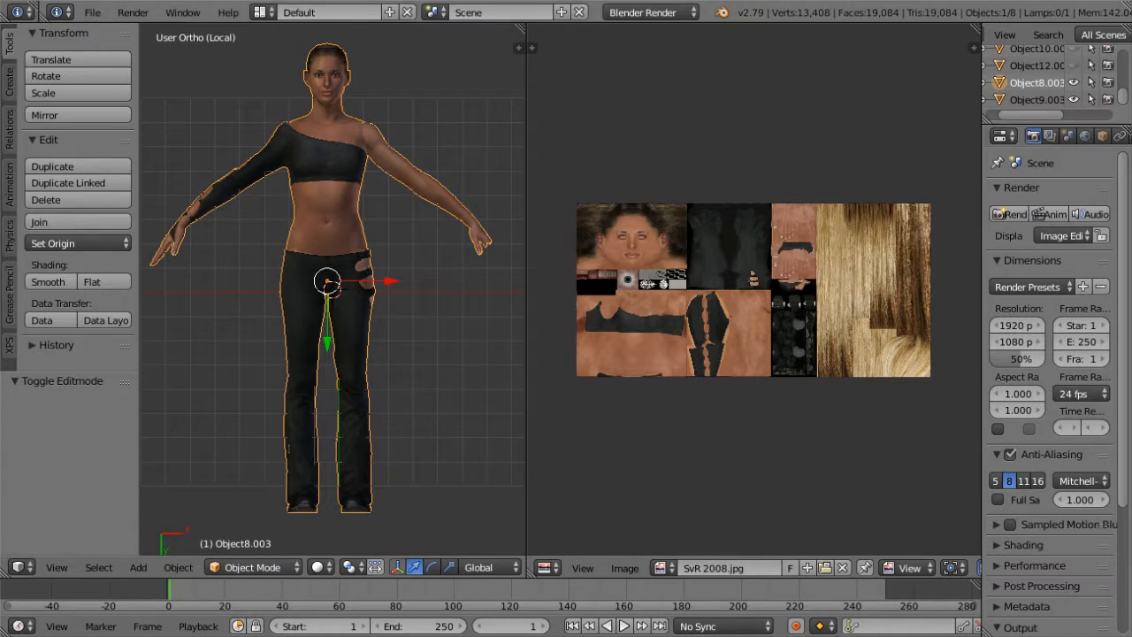
Step: Import Object0.obj as a Wavefront OBJ from the Hair Model folder of Michelle McCool SVR 08 Files
click(92, 13)
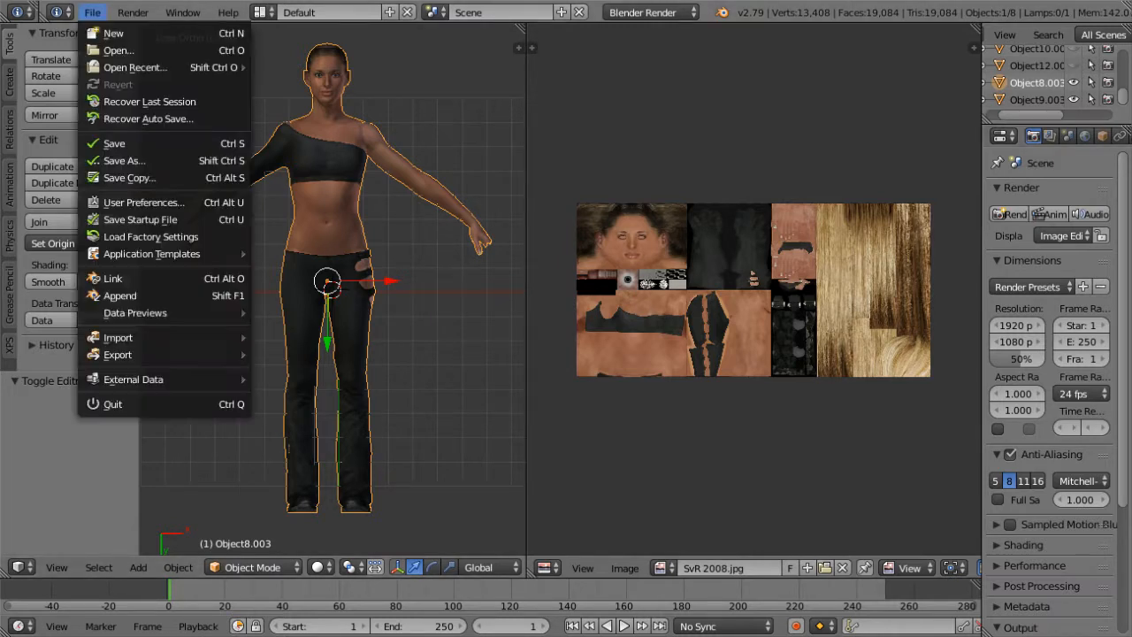
mouse_move(204, 337)
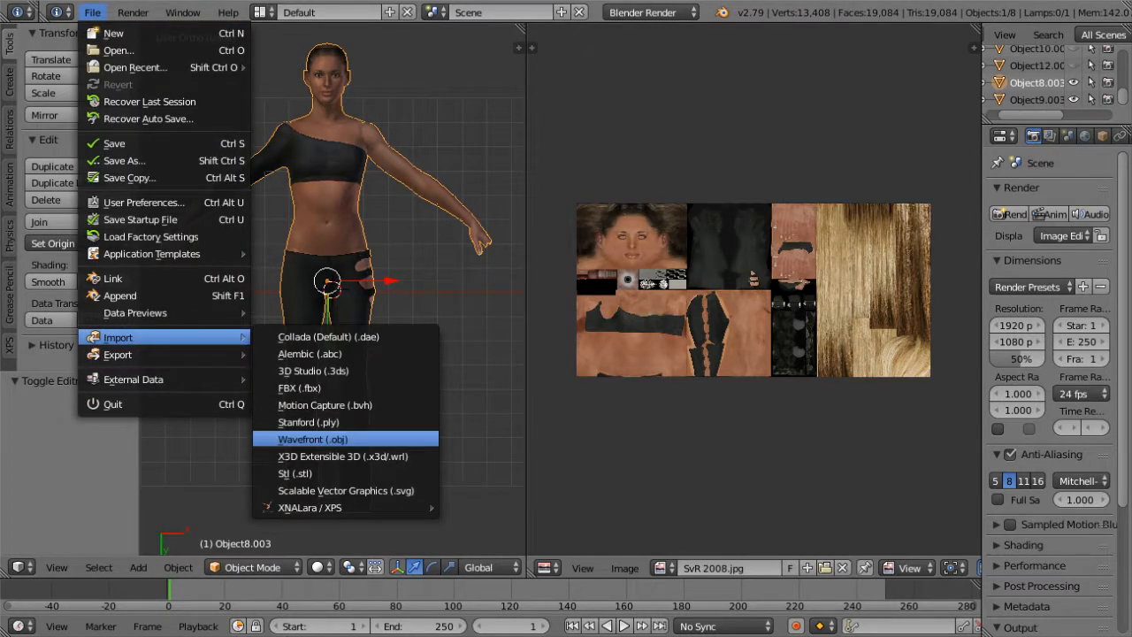
click(319, 438)
click(69, 148)
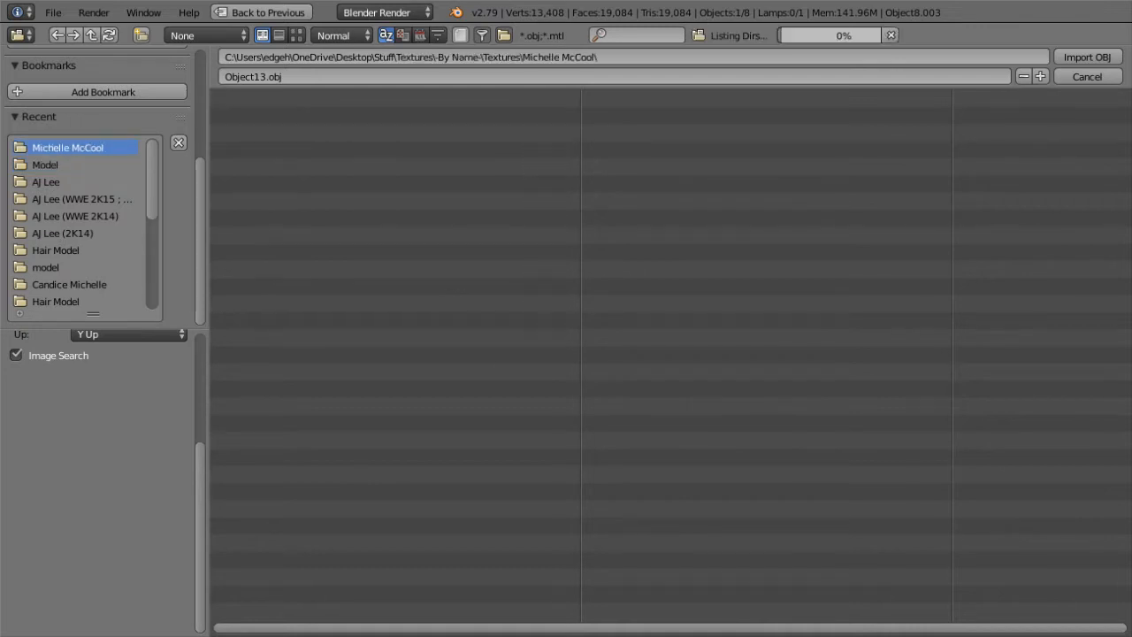
click(46, 164)
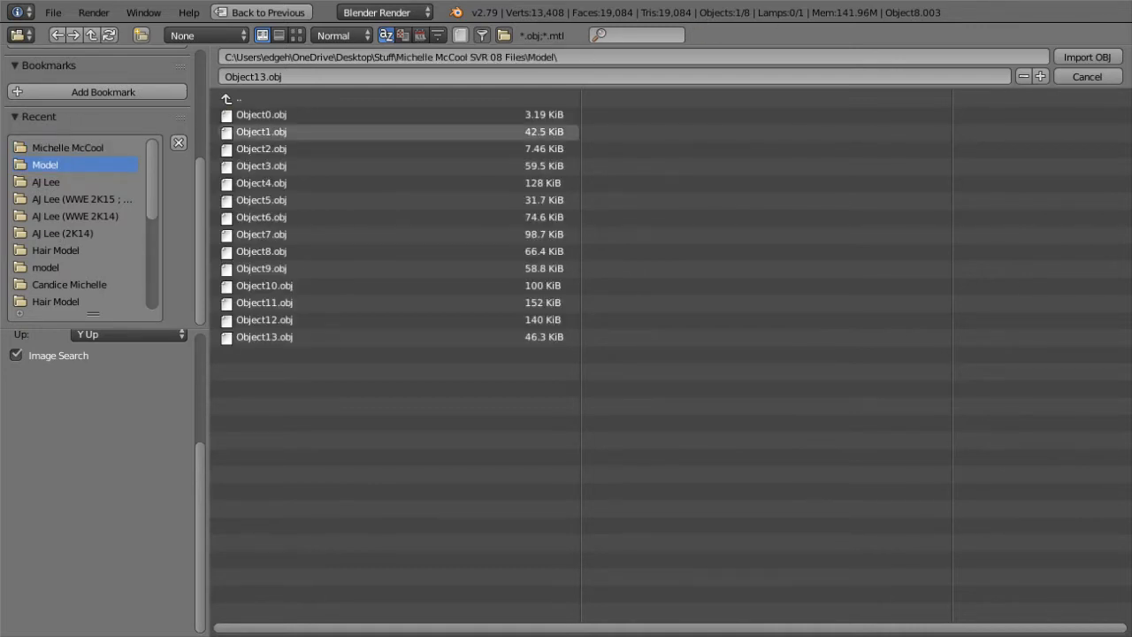
click(237, 98)
click(259, 115)
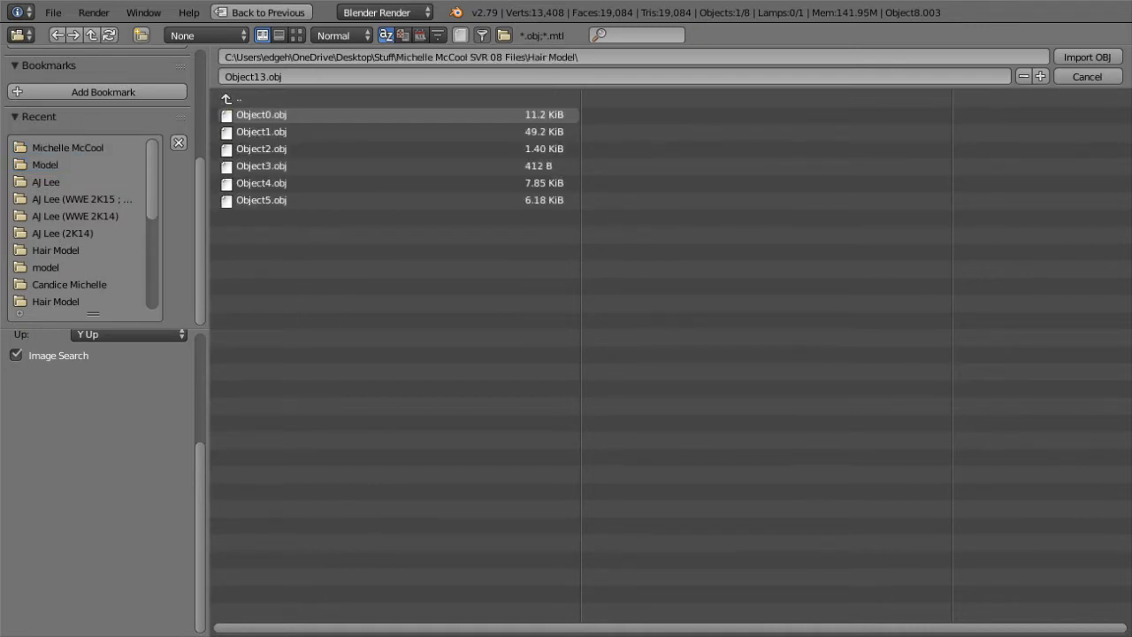
double_click(259, 115)
Step: Hide the joined body object Object8.003 and leave the local view
drag(1122, 92, 1122, 90)
scroll(1035, 79, down, 2)
click(1036, 83)
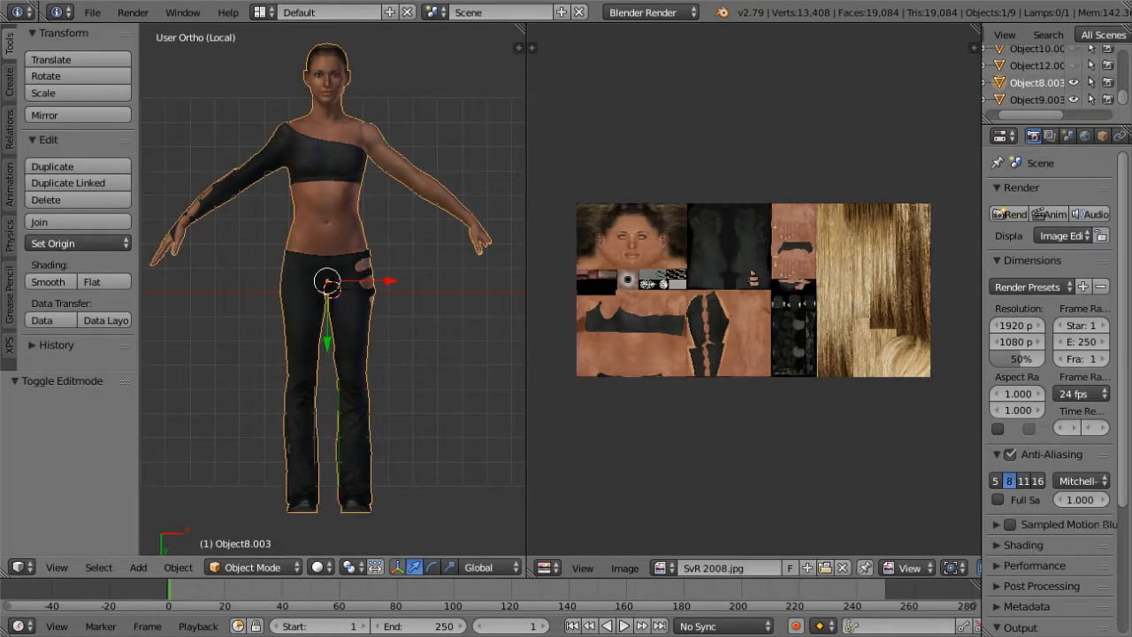
key(h)
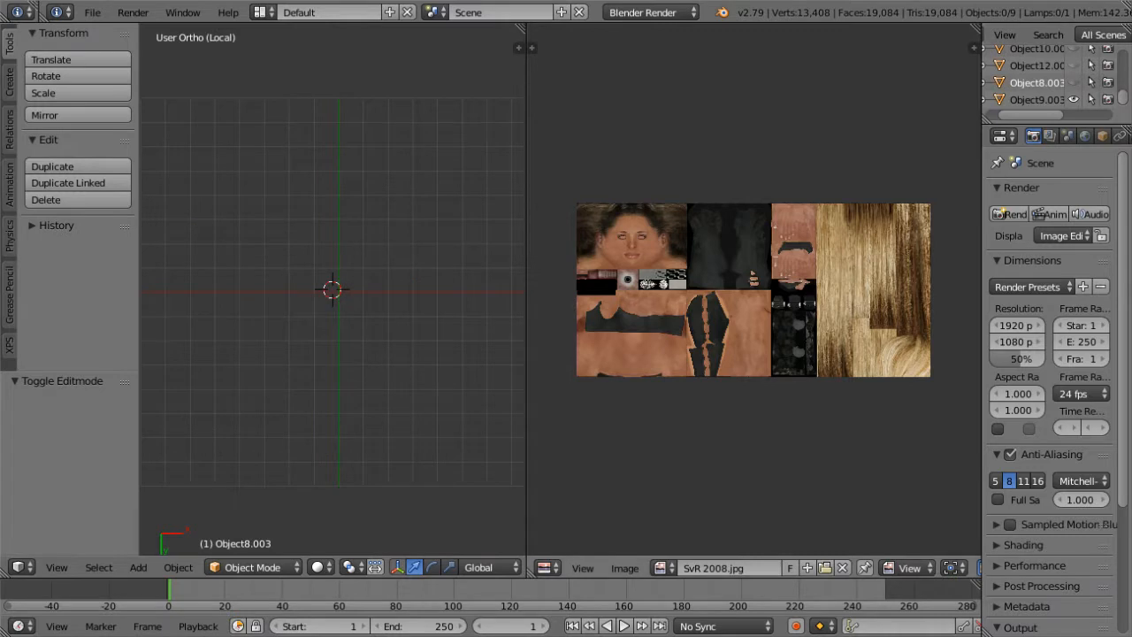
scroll(1035, 75, up, 4)
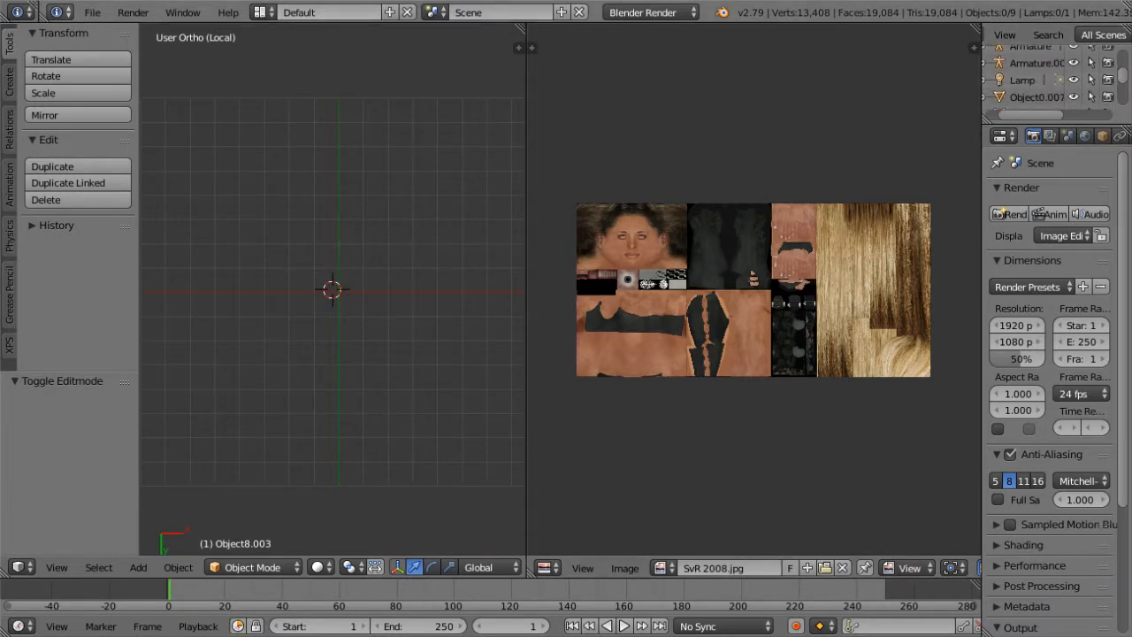
key(KP_Divide)
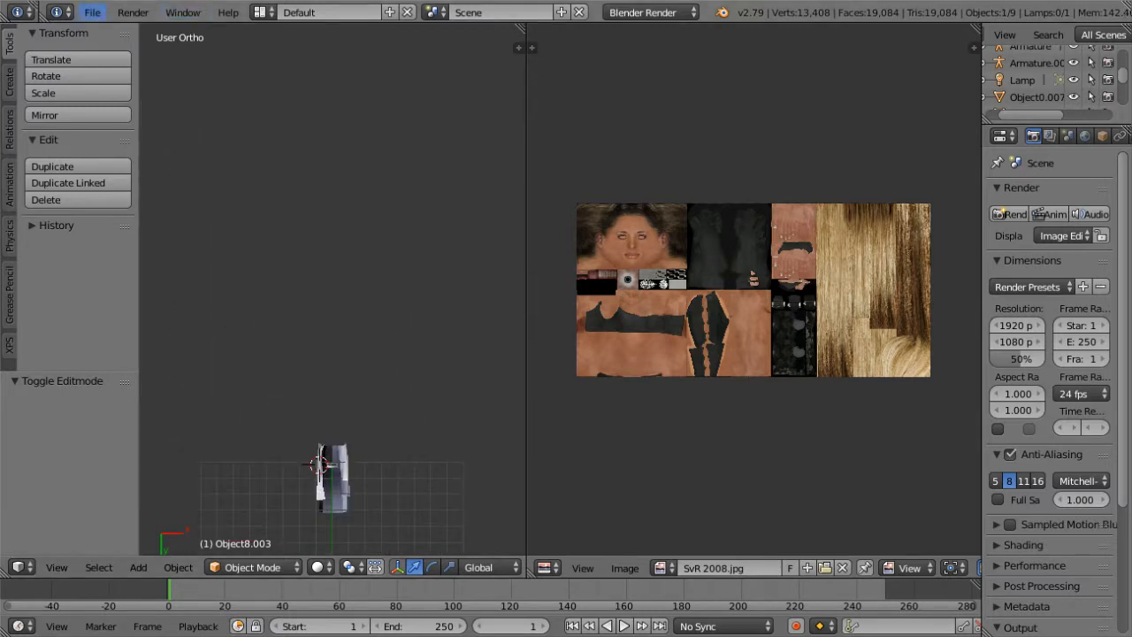
Step: Import the second hair part, Object1.obj, as a Wavefront OBJ from the Hair Model folder
click(92, 13)
mouse_move(141, 337)
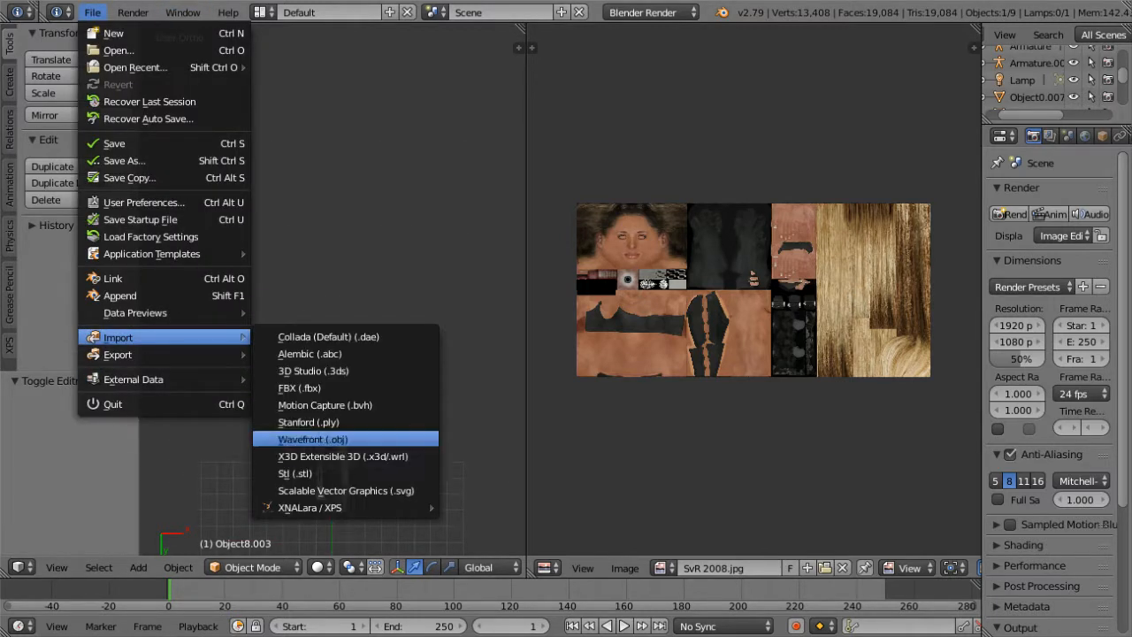
click(353, 435)
double_click(261, 131)
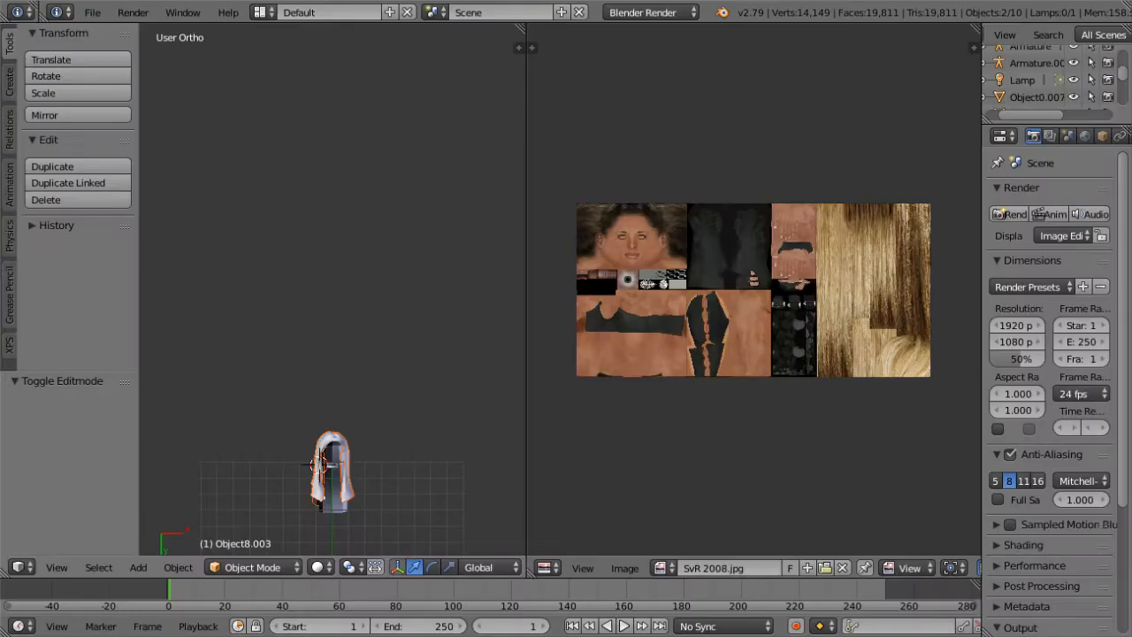
Step: Isolate the two imported hair parts in local view
key(KP_Divide)
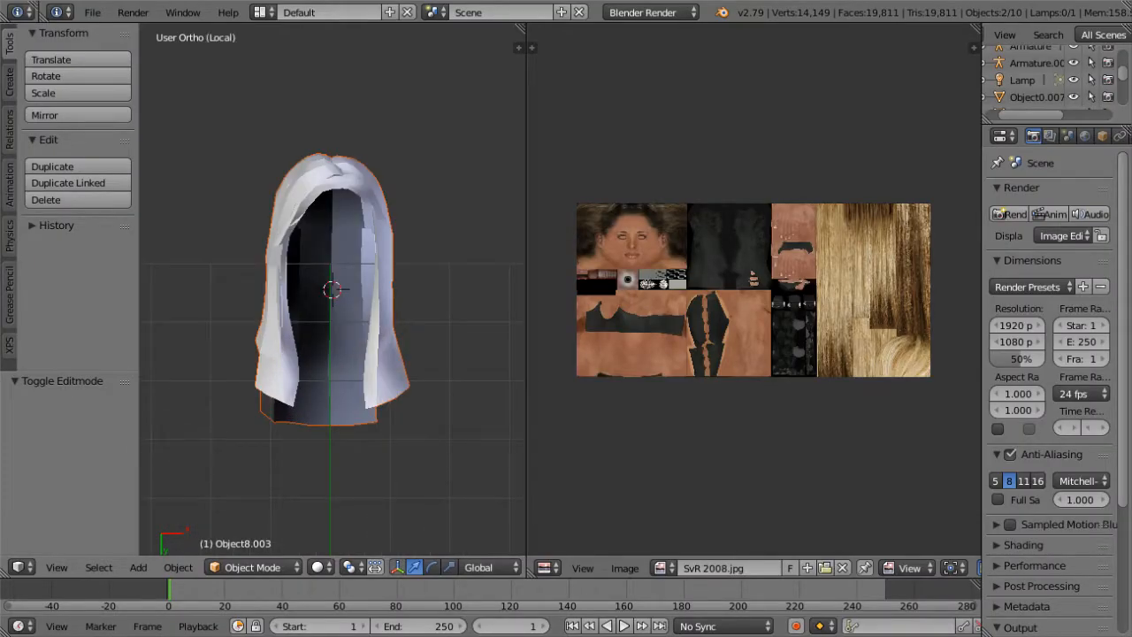
key(KP_8)
key(KP_8)
key(KP_8)
key(KP_8)
key(KP_8)
key(KP_8)
key(KP_8)
key(KP_8)
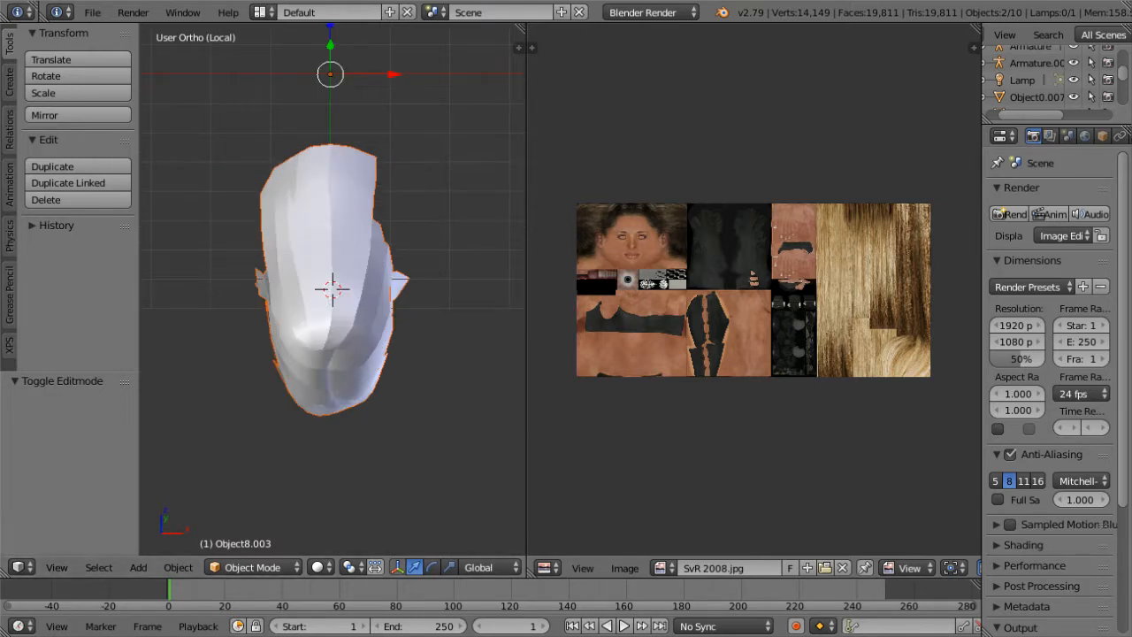
Step: Try to select all the isolated hair parts and join them into one object
right_click(327, 270)
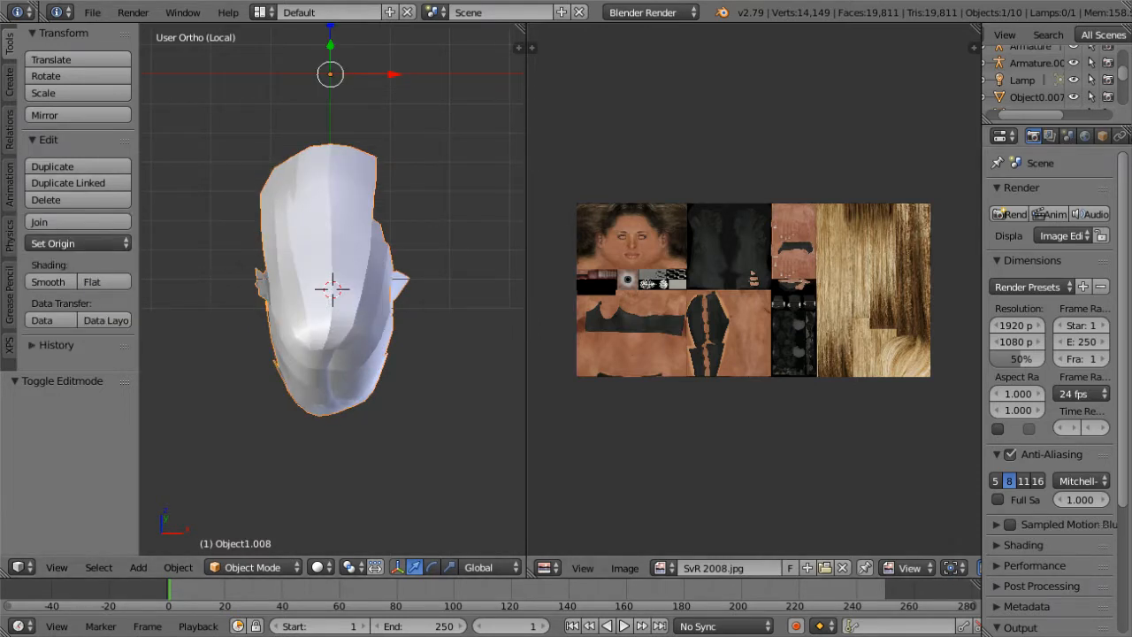
click(253, 567)
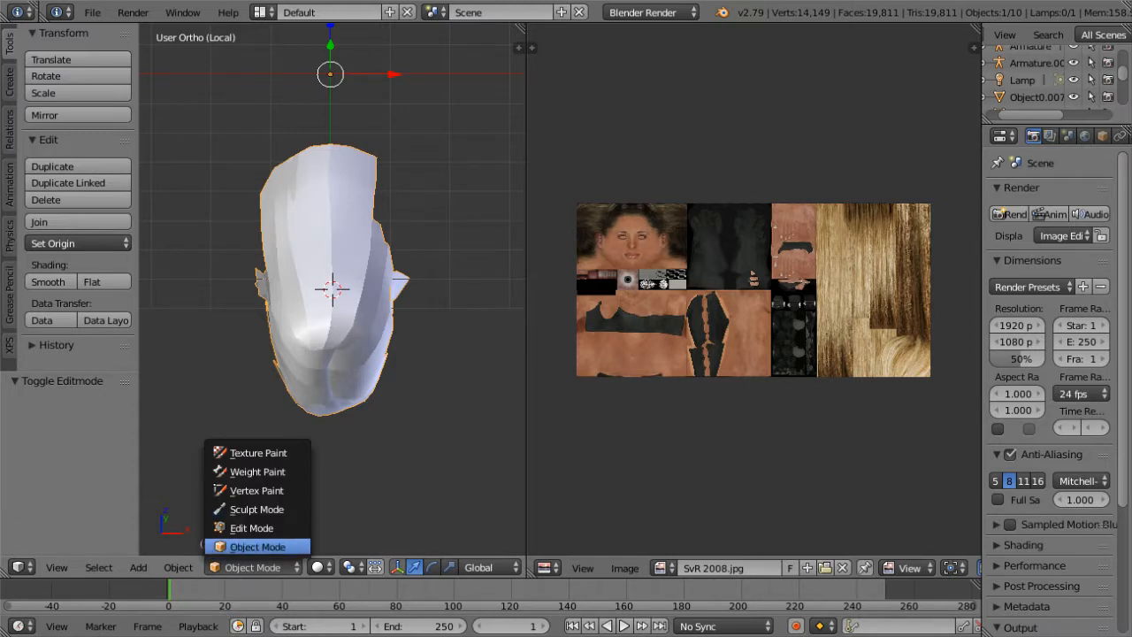
click(98, 567)
click(133, 505)
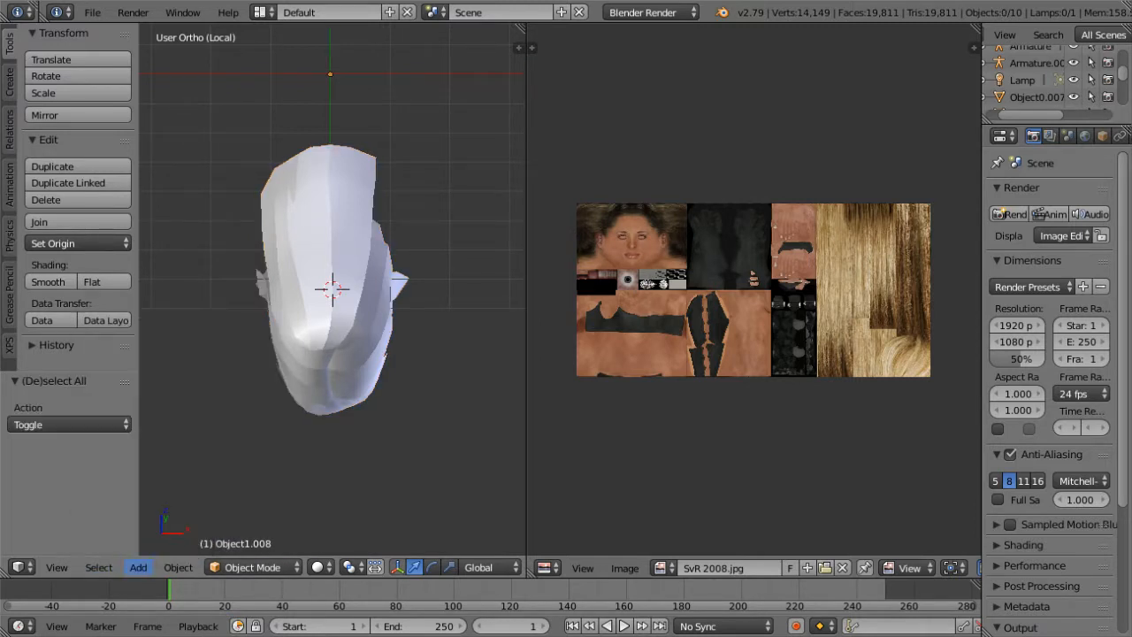
click(98, 567)
click(132, 505)
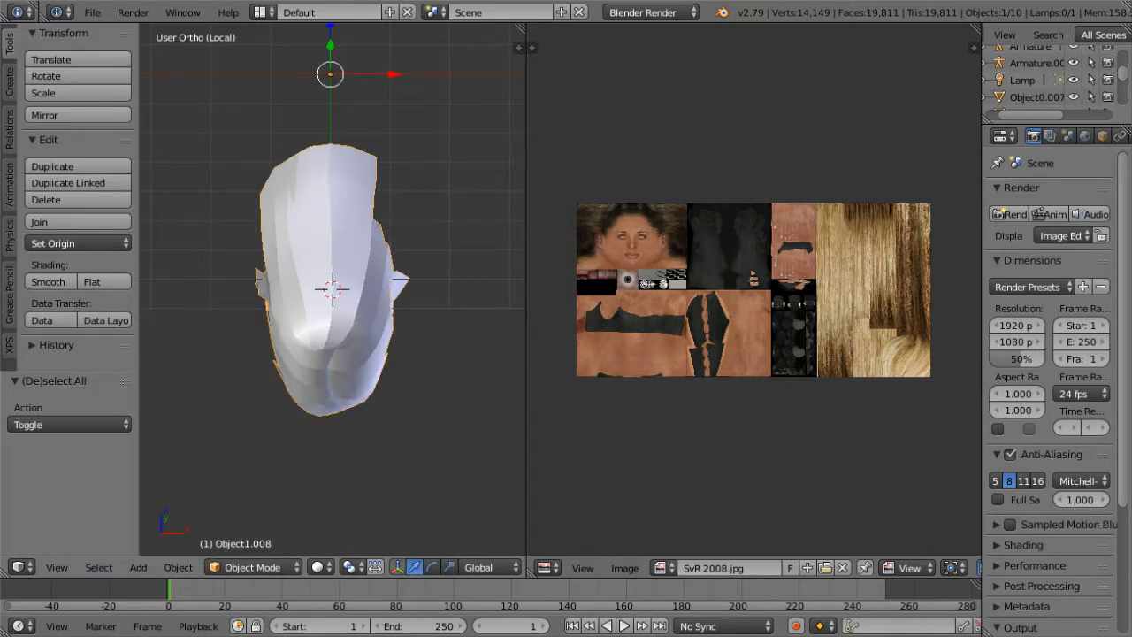
click(78, 222)
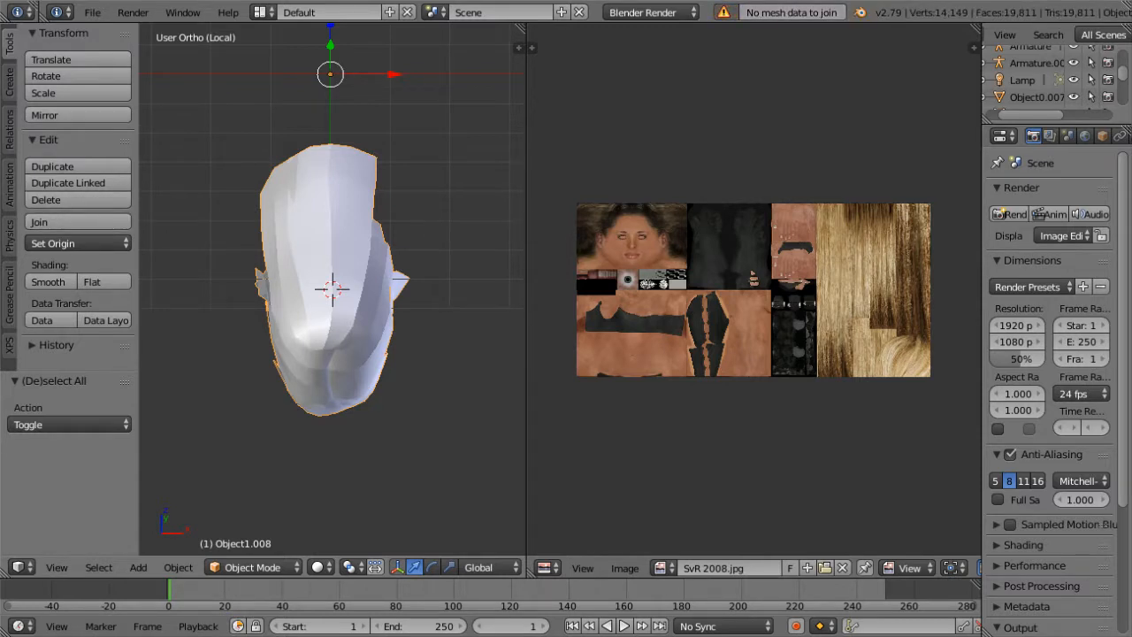
Step: Examine the hair mesh from the front, including its vertices in Edit Mode
scroll(1043, 76, down, 3)
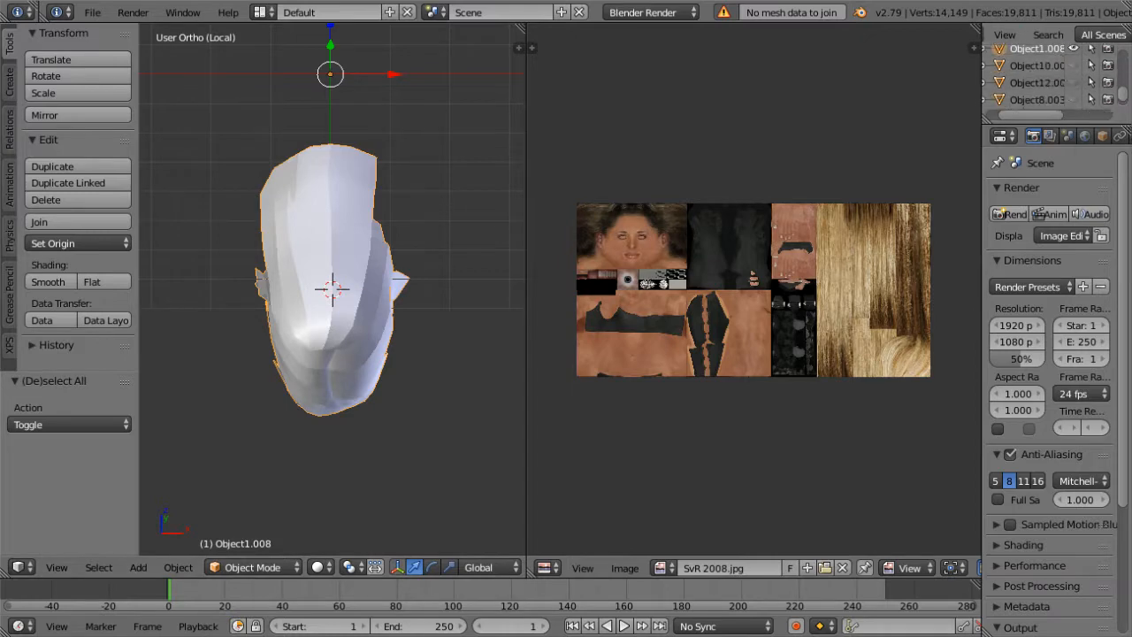
scroll(1044, 75, up, 1)
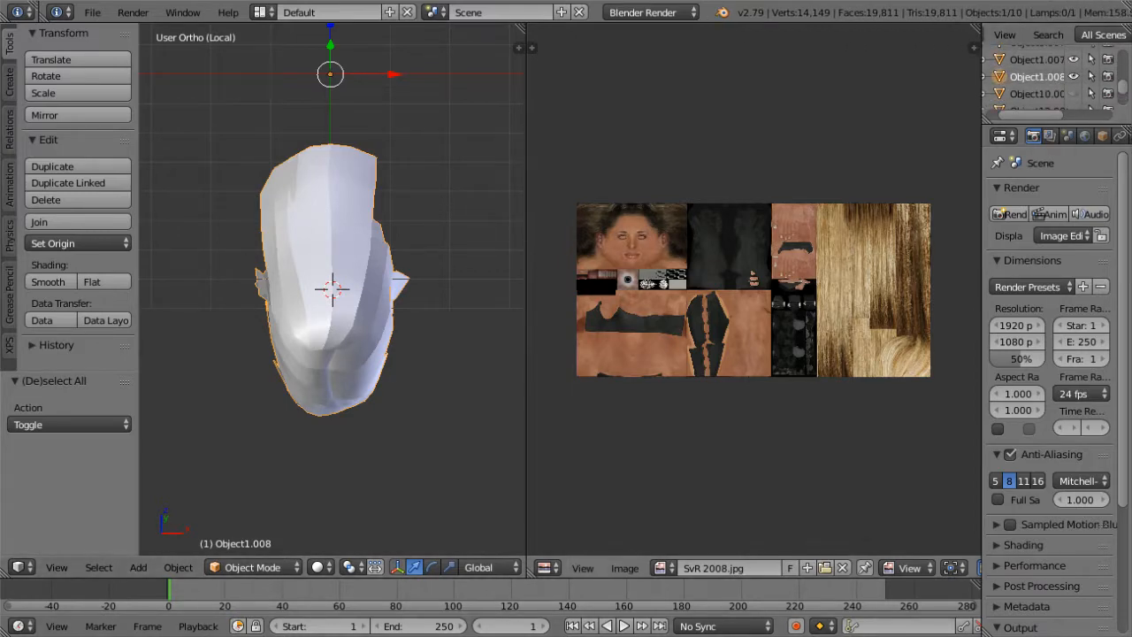
scroll(753, 290, up, 4)
key(KP_2)
key(KP_2)
key(KP_2)
key(KP_2)
key(KP_2)
key(KP_2)
key(KP_2)
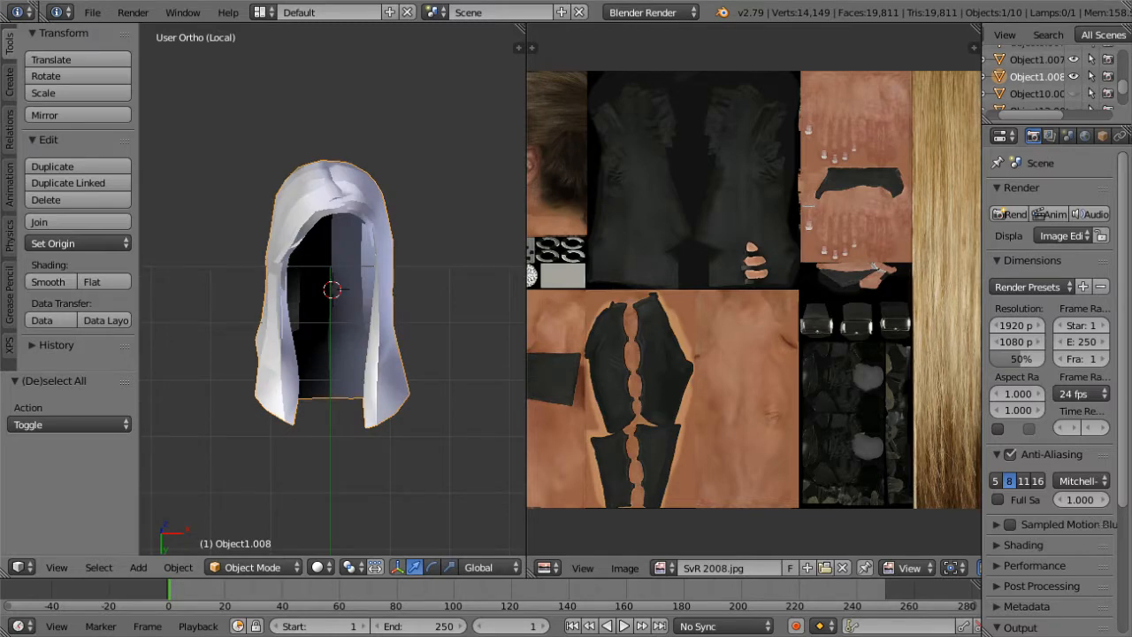
key(Tab)
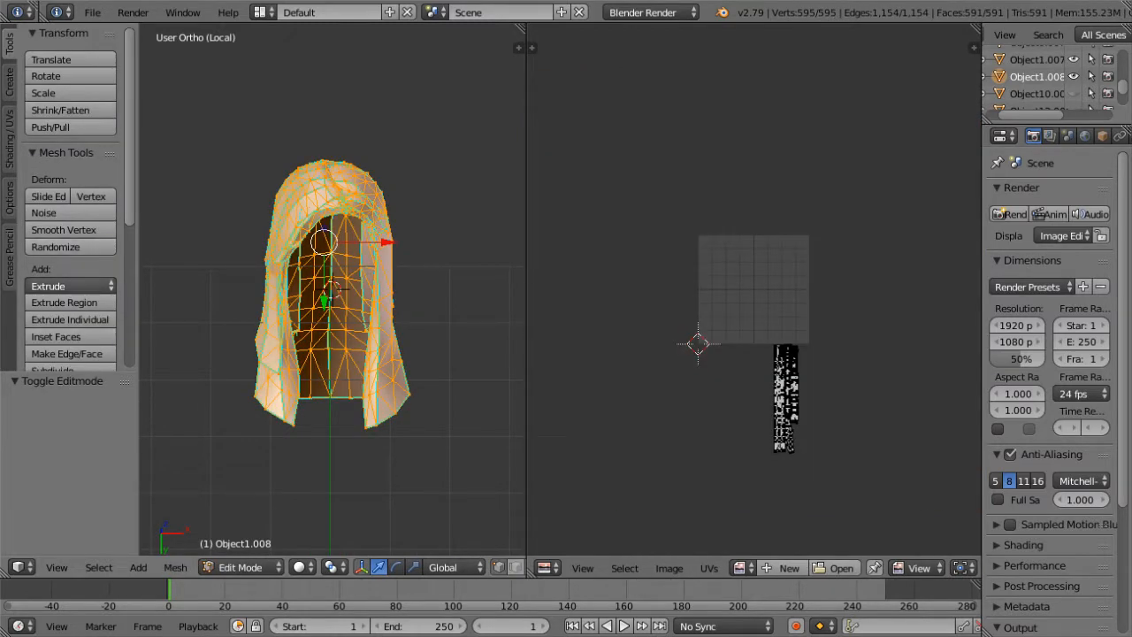
key(Tab)
Step: Try to reselect all the isolated hair objects and join them into one mesh
click(98, 567)
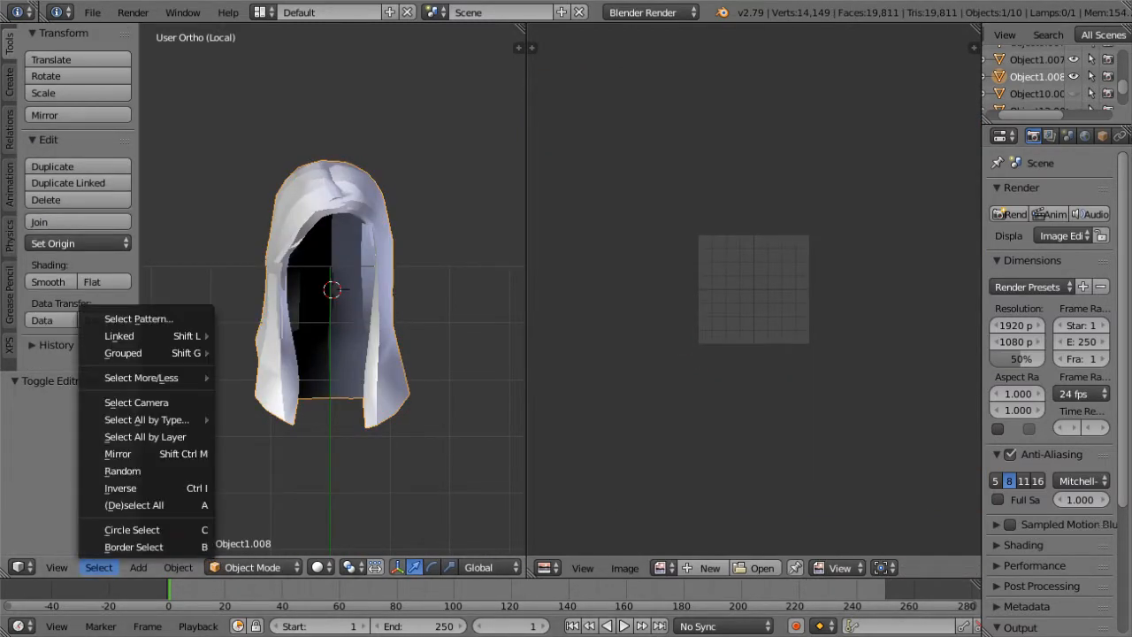
click(134, 505)
click(99, 567)
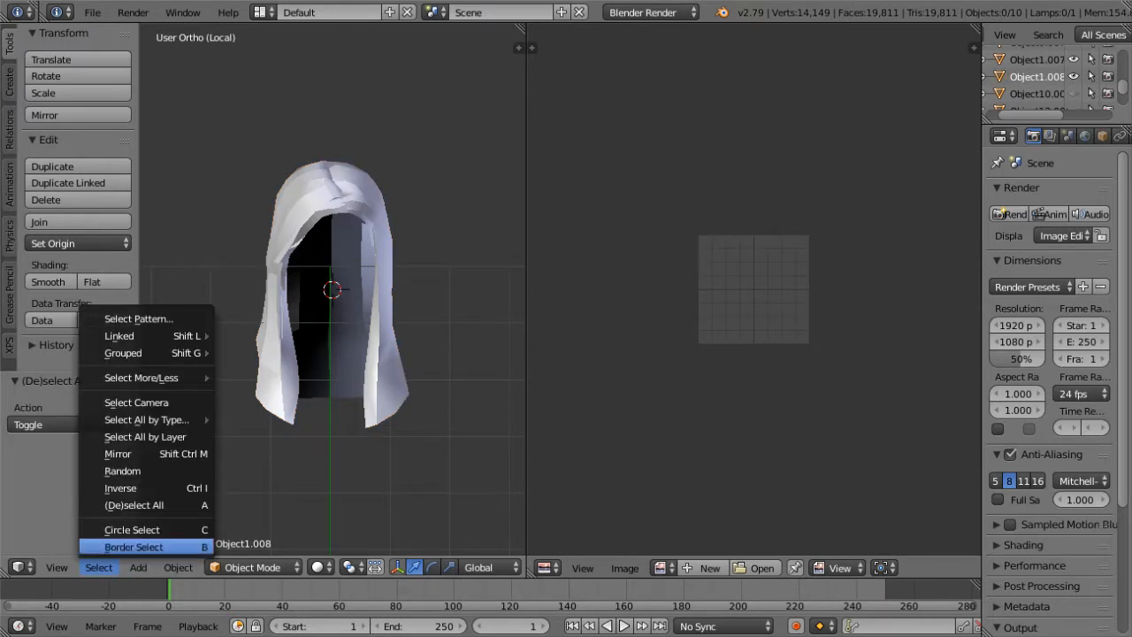
click(134, 504)
click(78, 222)
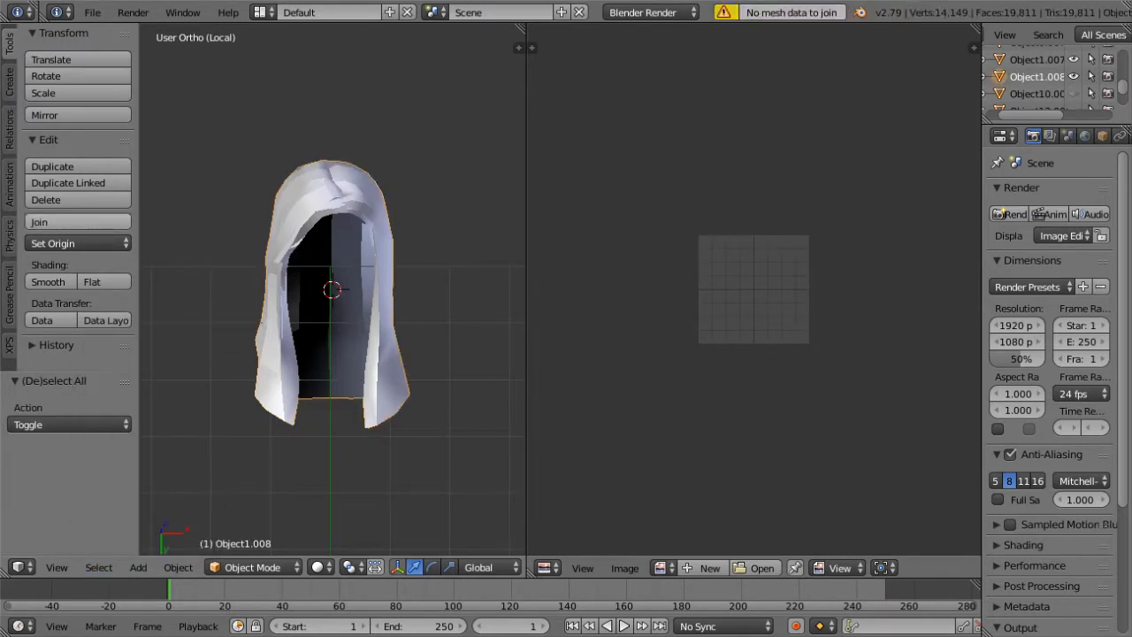
key(a)
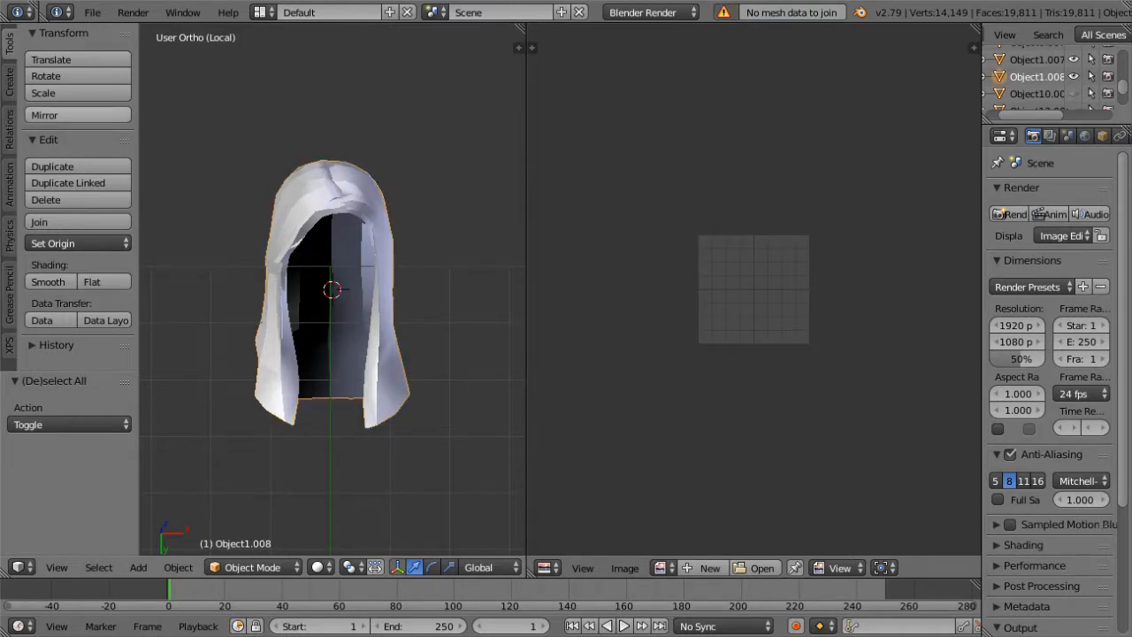
scroll(1044, 78, down, 1)
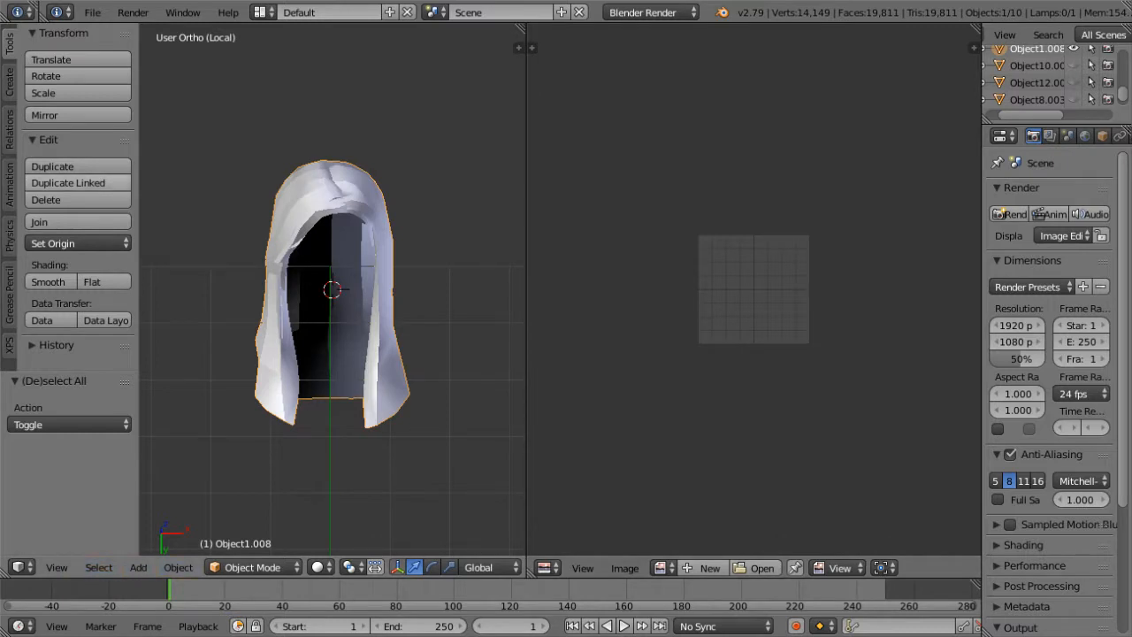
click(77, 222)
Step: Move the selected hair by about 0.307 in X, -0.268 in Y and 0.072 in Z, and isolate it in local view again
key(g)
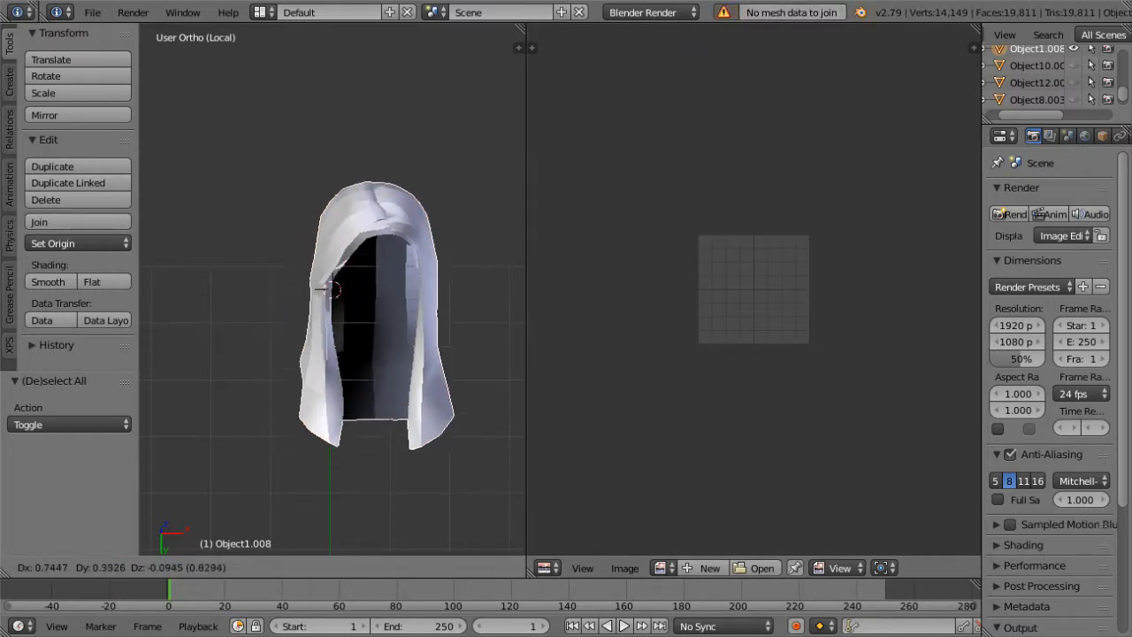
key(Return)
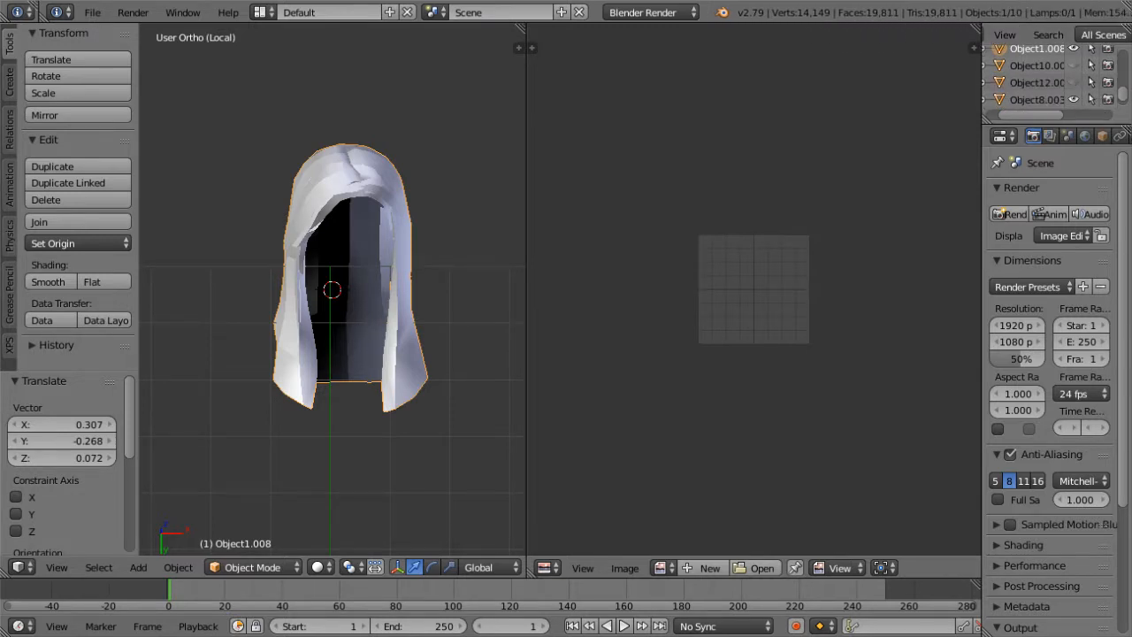
key(KP_Divide)
key(KP_Divide)
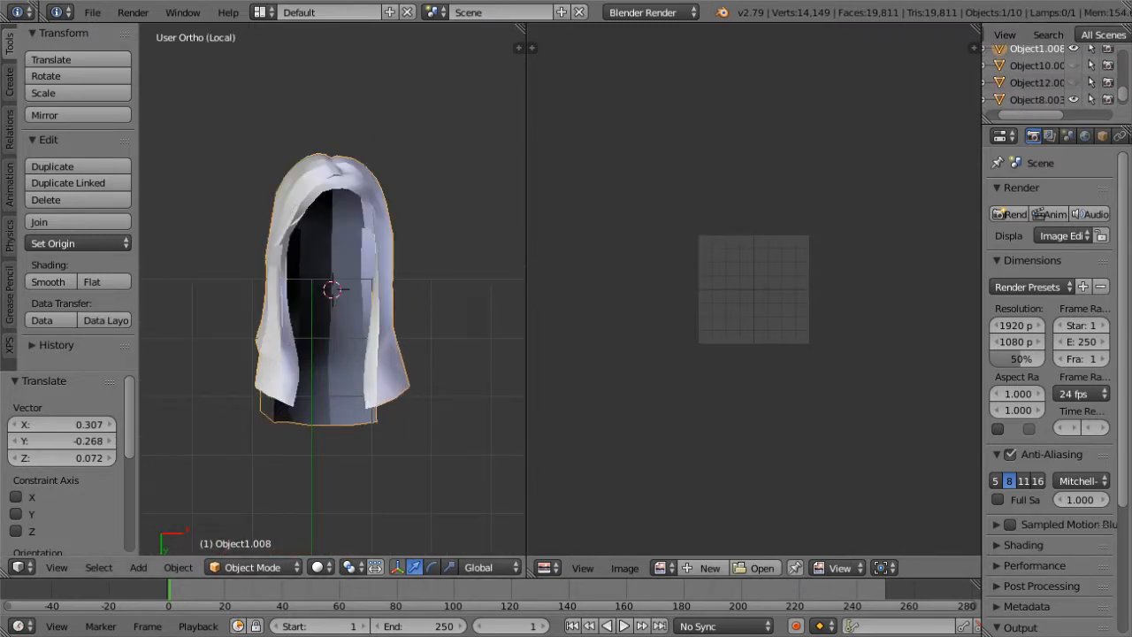
key(KP_Divide)
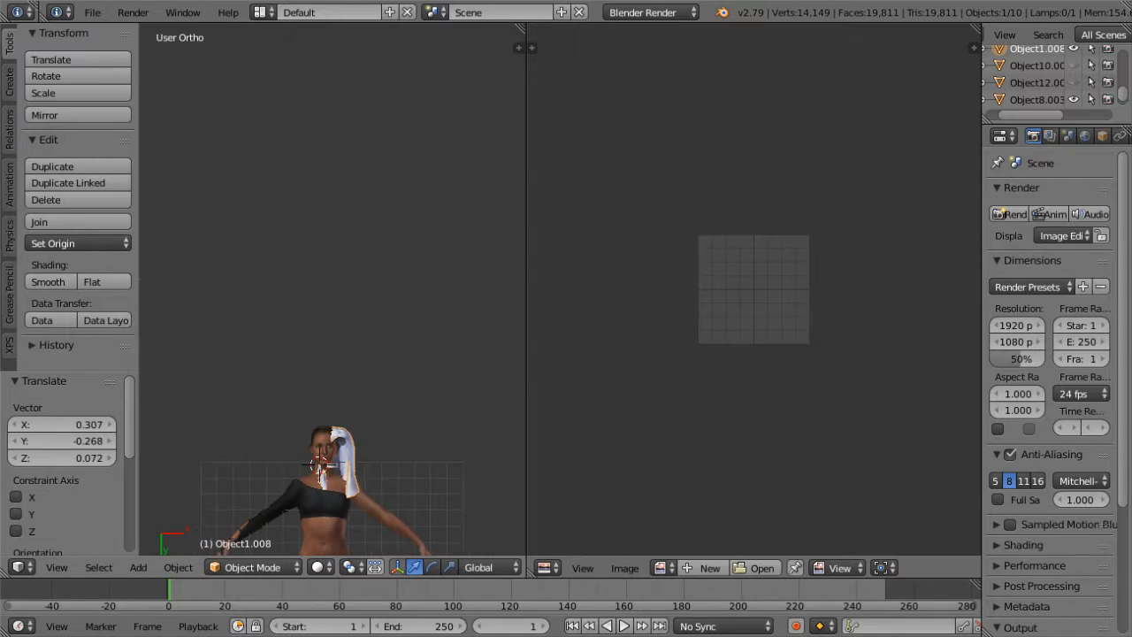
key(KP_Divide)
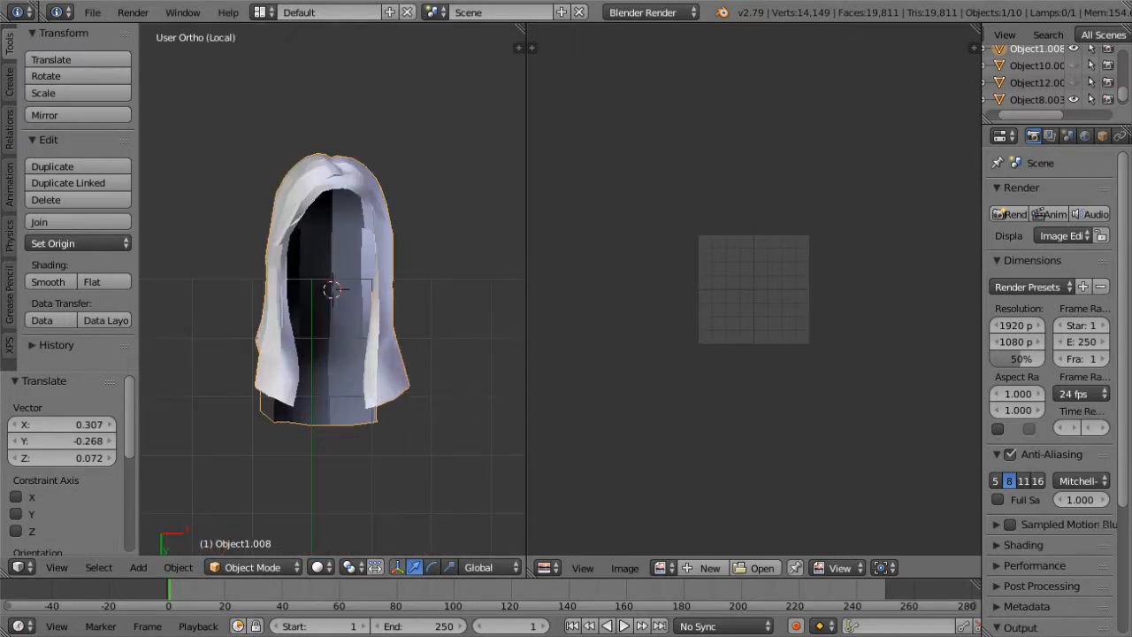
Step: Import Object3.obj as a Wavefront OBJ from the Hair Model folder
click(92, 12)
mouse_move(118, 337)
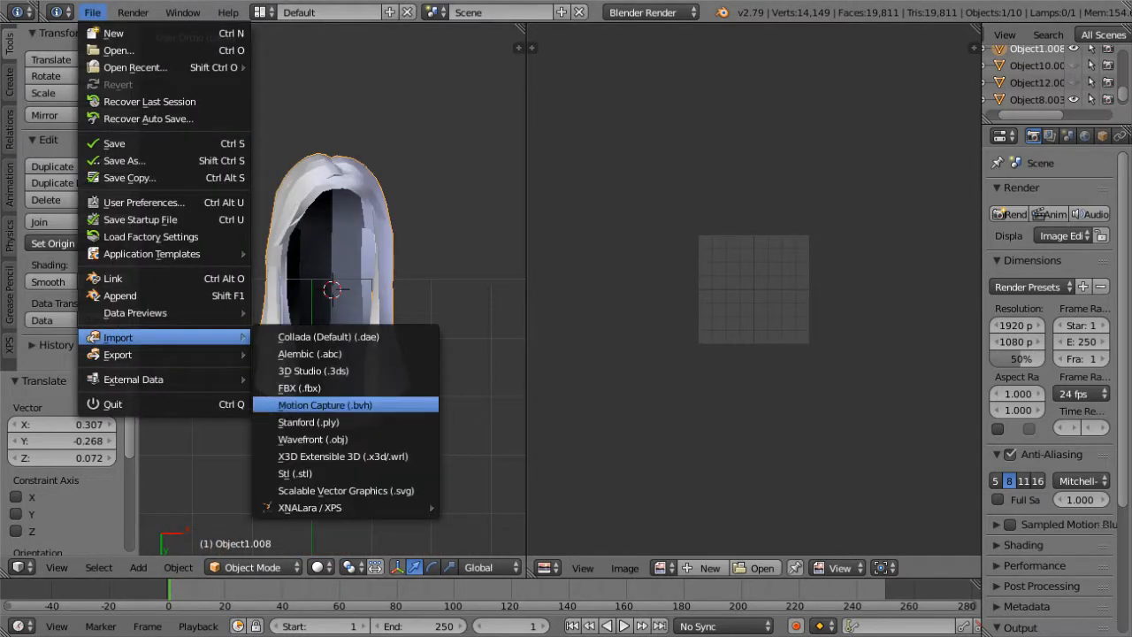
click(312, 438)
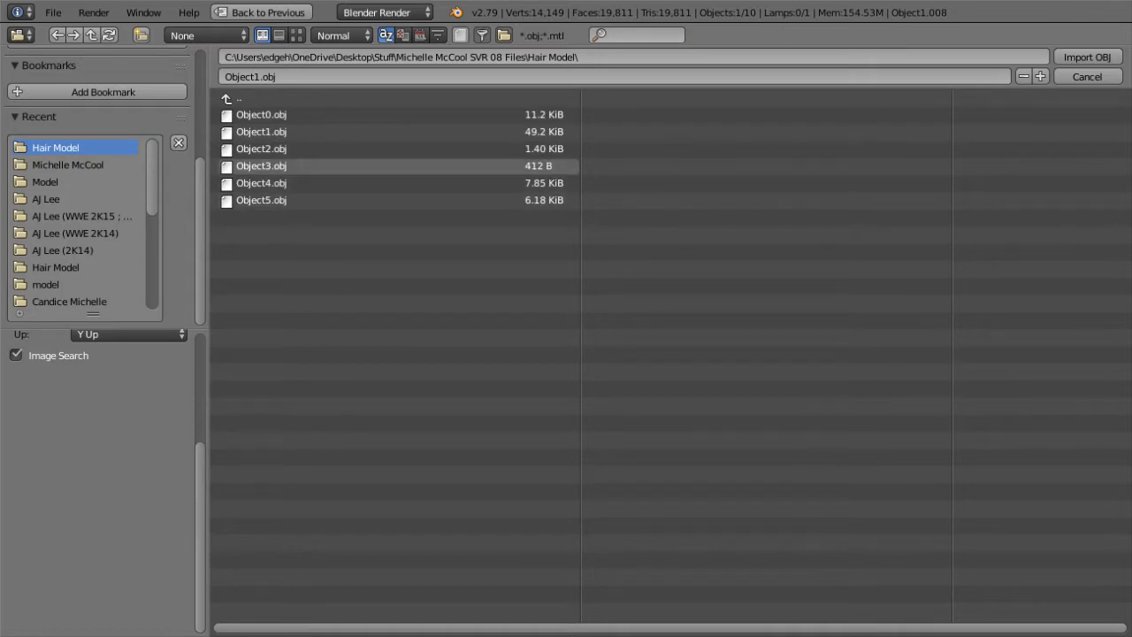
click(266, 166)
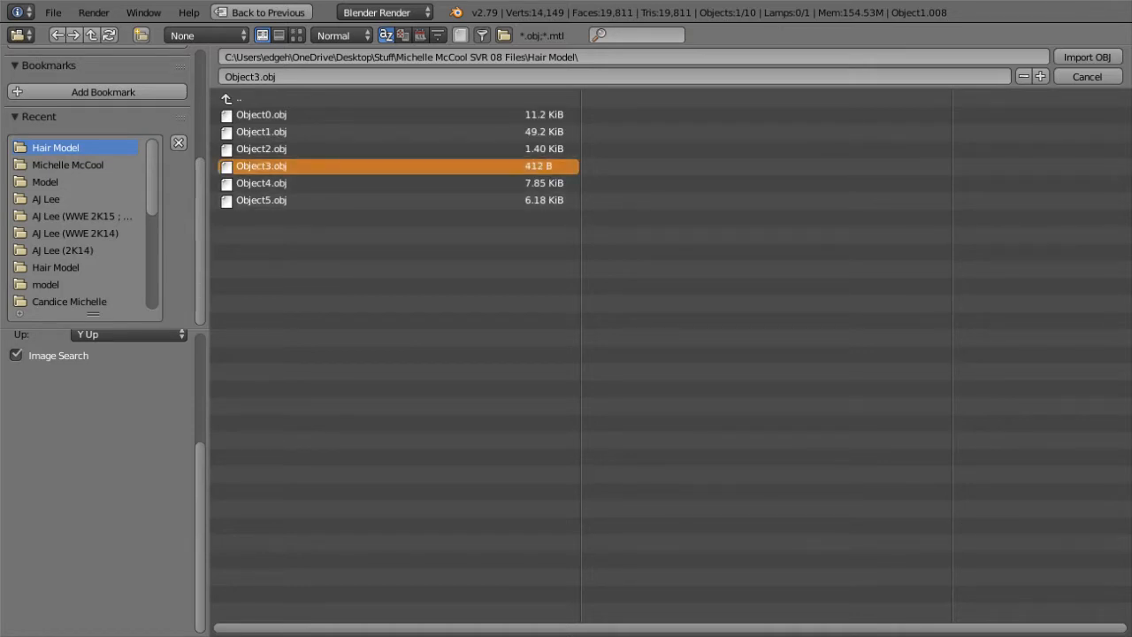
double_click(266, 166)
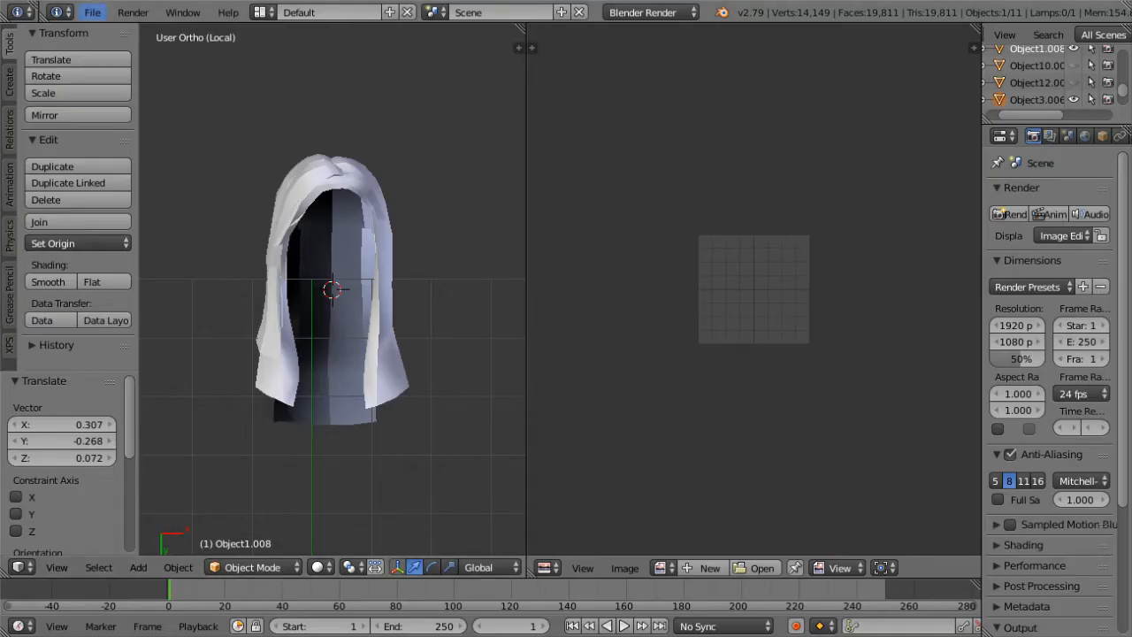
Step: Import Object4.obj as a Wavefront OBJ from the Hair Model folder
click(92, 12)
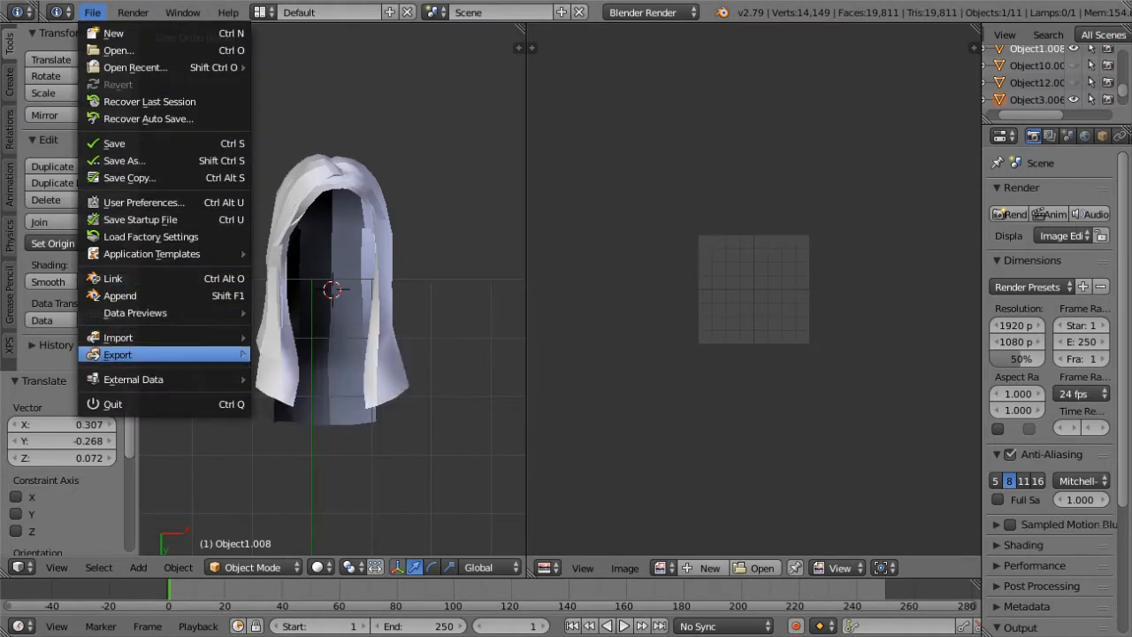
mouse_move(123, 337)
click(340, 434)
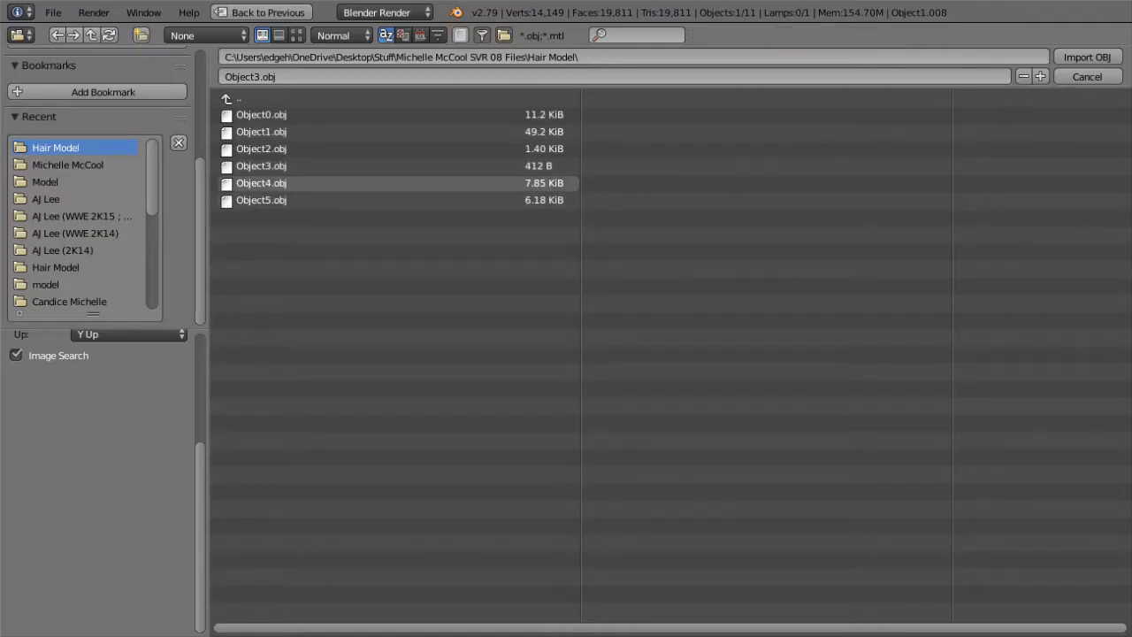
double_click(261, 183)
Step: Import Object5.obj as a Wavefront OBJ from the Hair Model folder
click(92, 12)
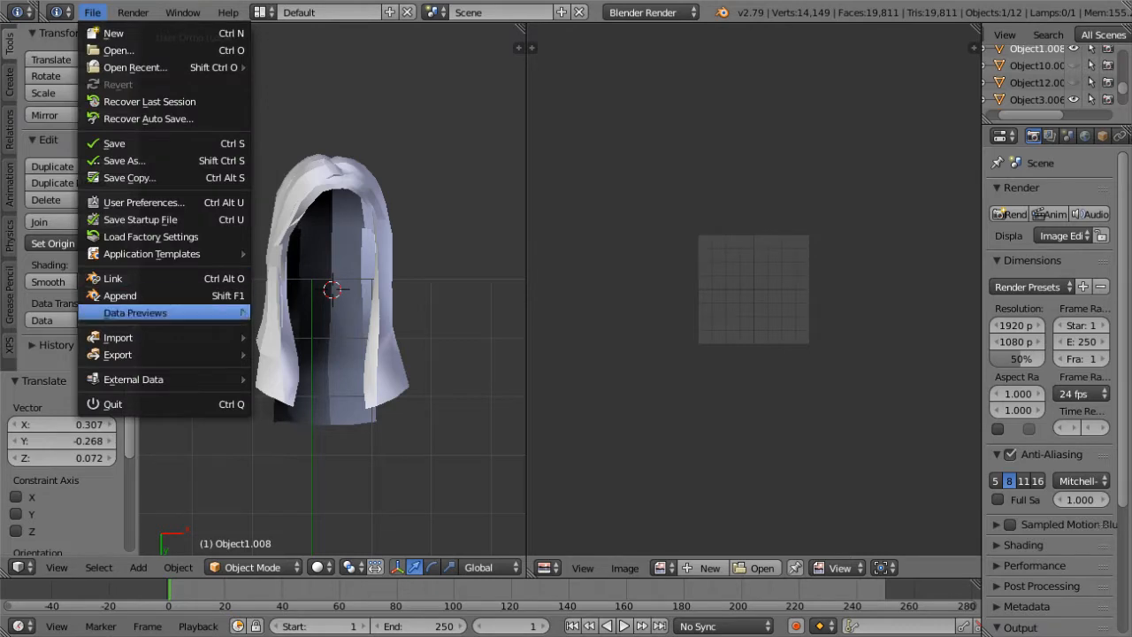
mouse_move(124, 336)
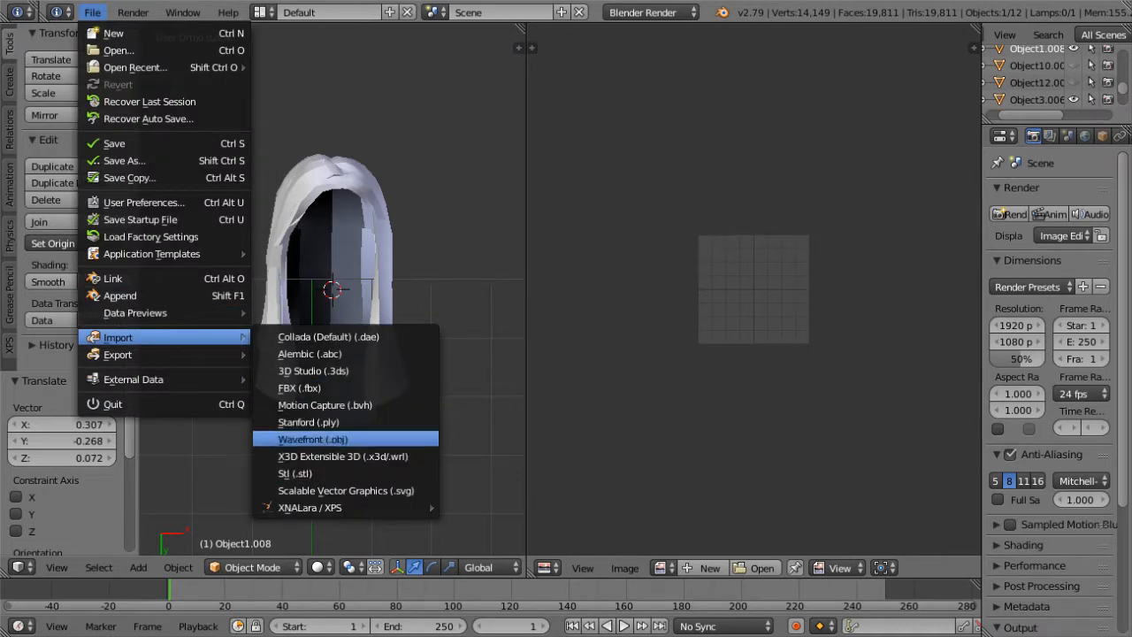
click(313, 438)
double_click(261, 203)
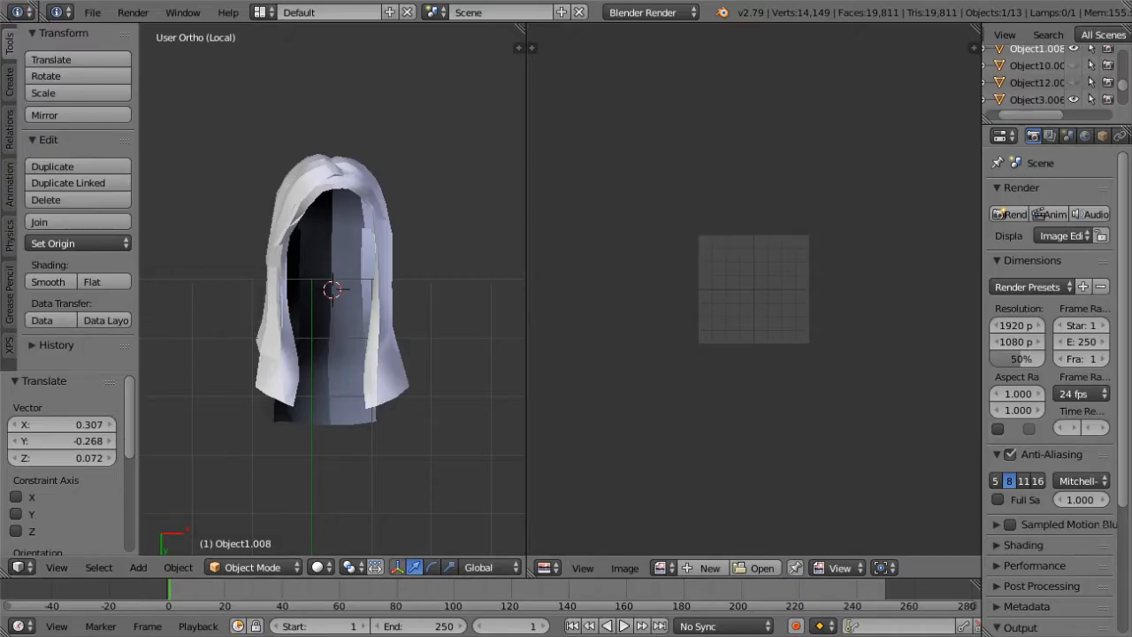
Step: Select all hair in the local view, try to join it, and move it by about 0.190 in X and -0.015 in Y
scroll(1048, 76, down, 2)
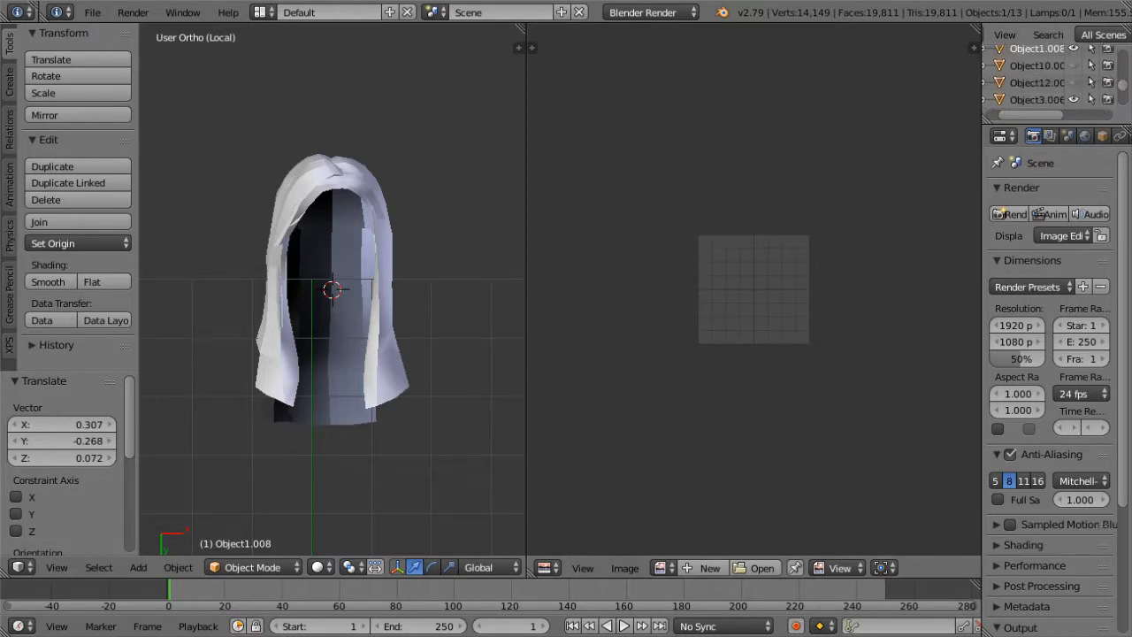
key(a)
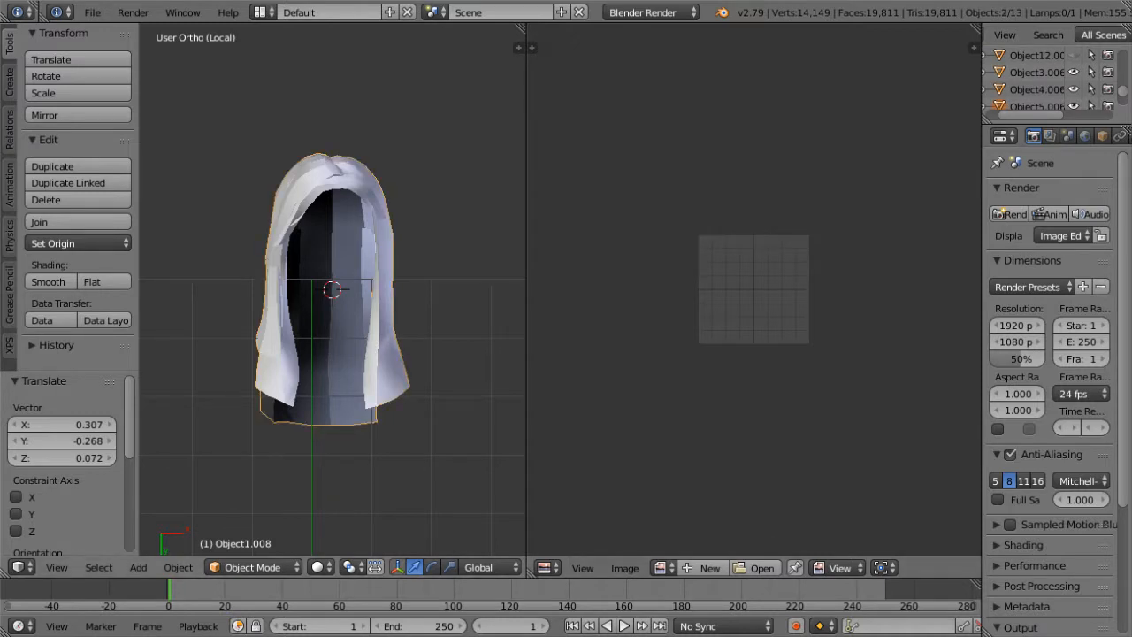
scroll(1031, 75, up, 2)
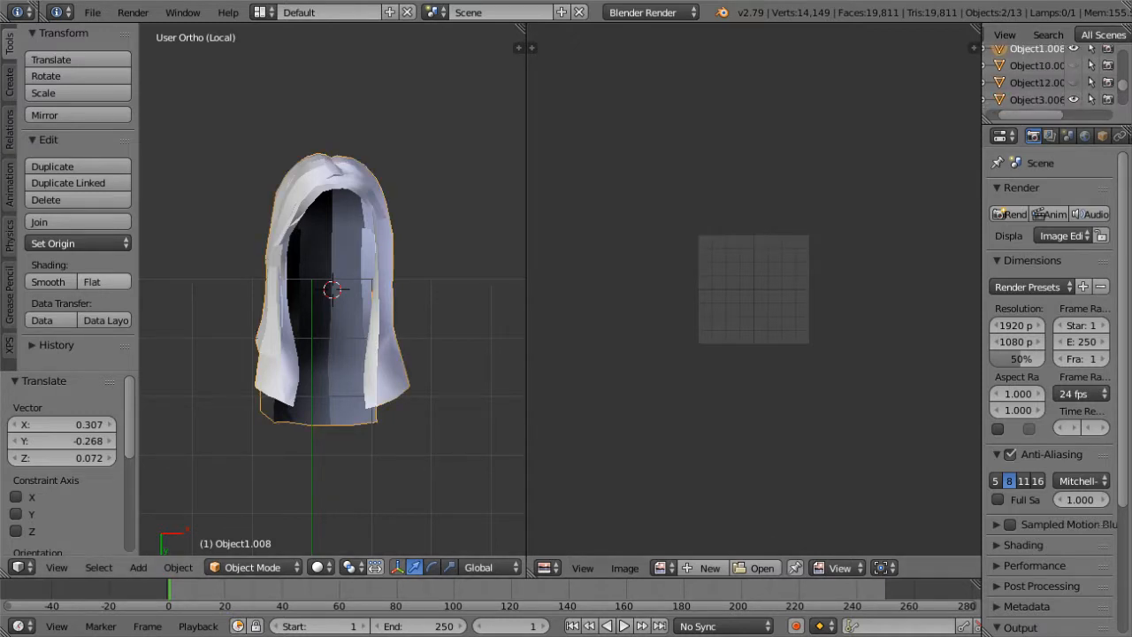
click(78, 222)
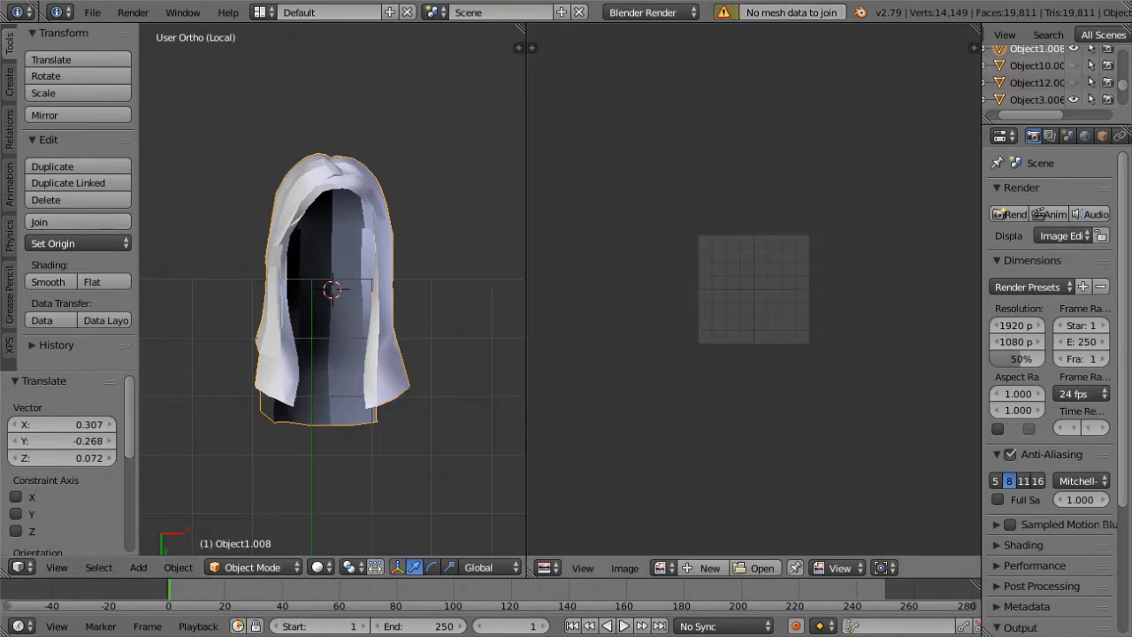
key(g)
key(Return)
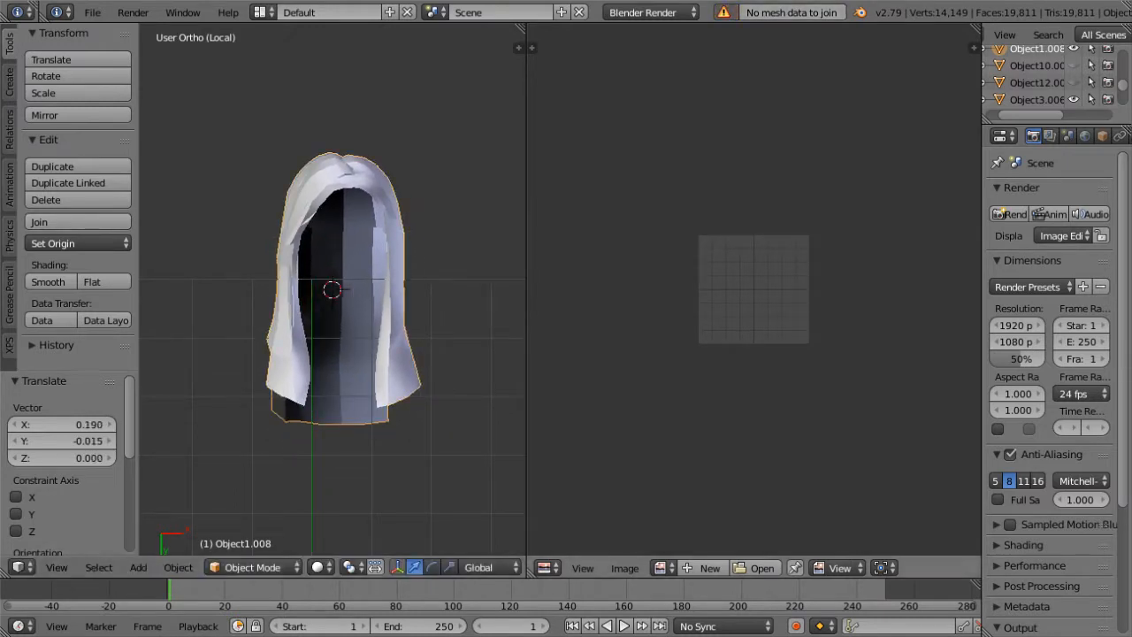
Step: Try to join Object3.006 with the isolated hair by adding the hair to the selection
click(1037, 99)
scroll(1037, 89, down, 1)
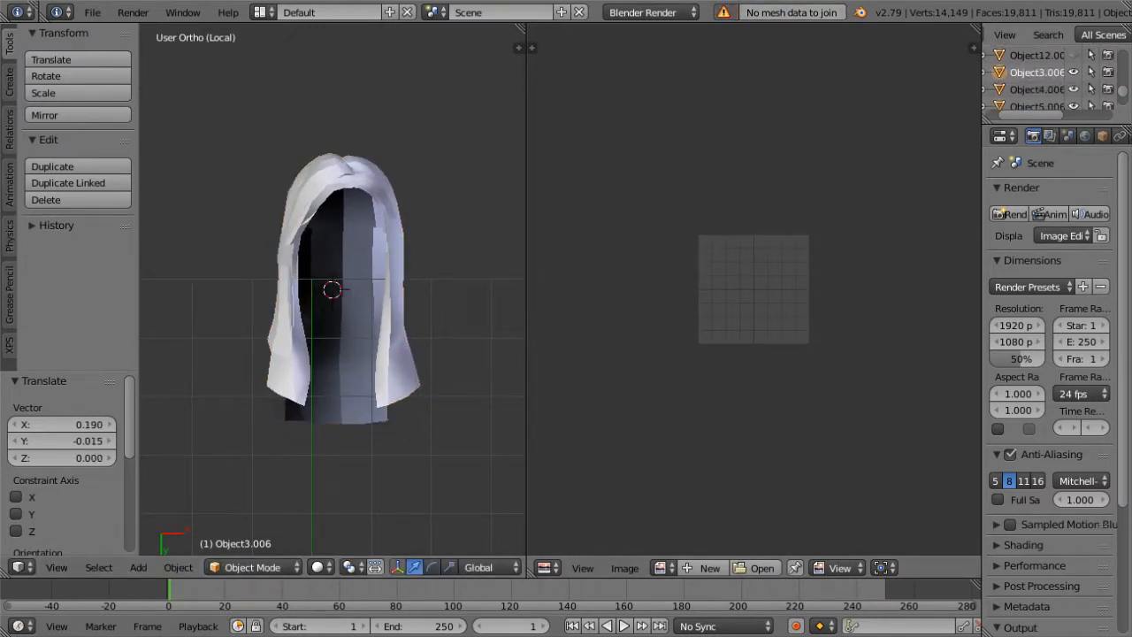
shift+right_click(385, 257)
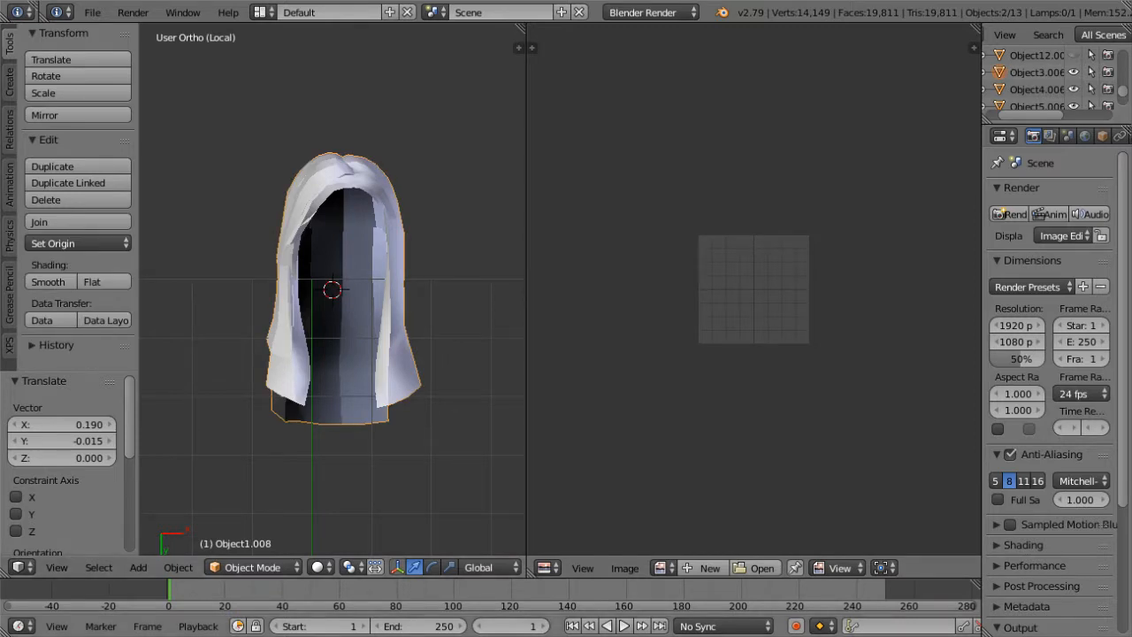
key(ctrl+j)
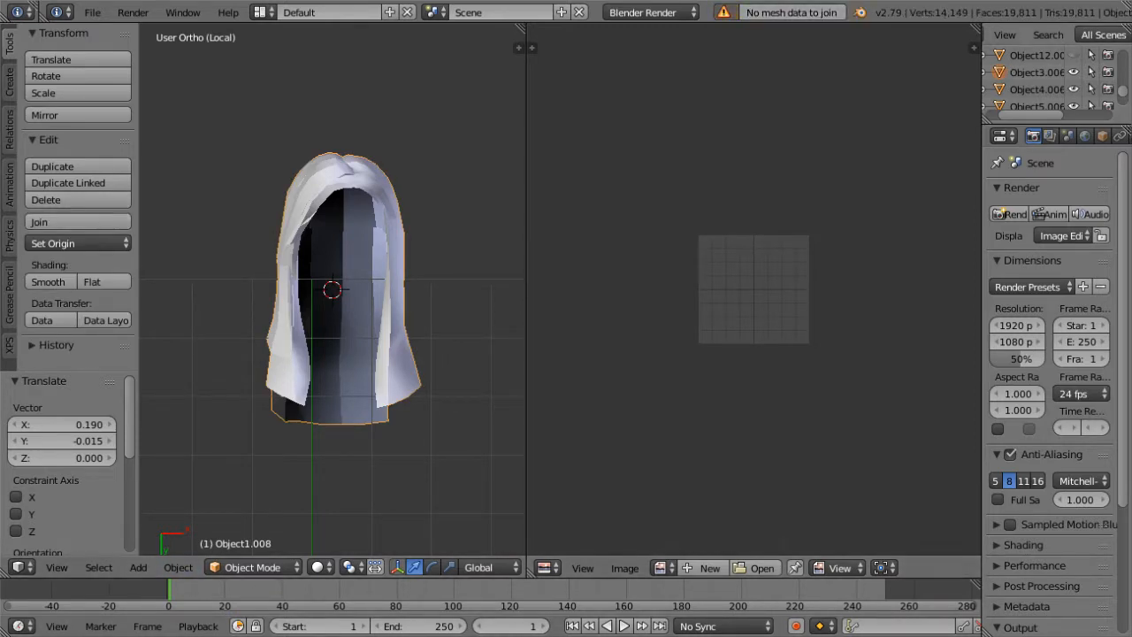
scroll(1039, 80, down, 2)
click(450, 194)
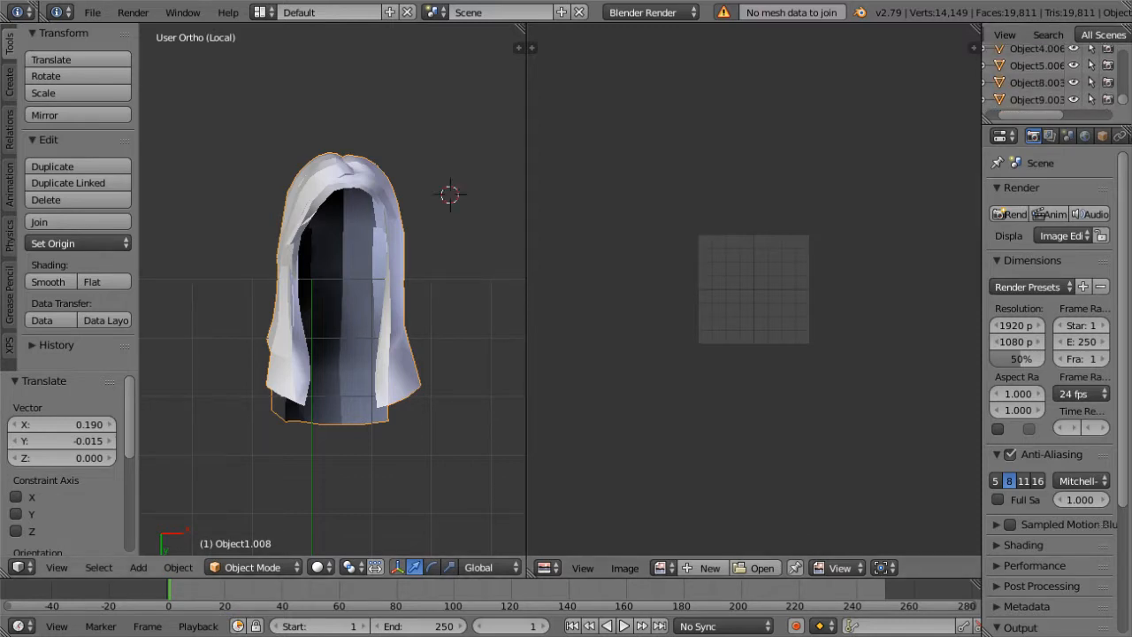
Step: Leave the local view to show the hair together with the body
key(KP_Divide)
key(KP_Divide)
key(KP_Divide)
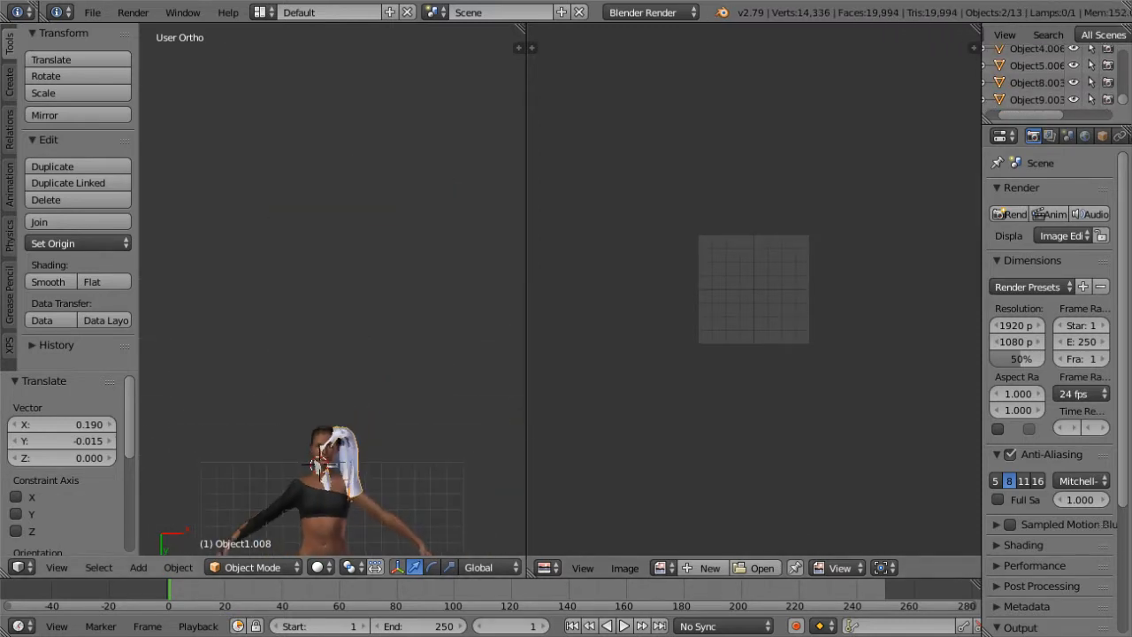
Step: Move the hair part Object4.006 by about 0.477 in X and -0.159 in Y, and hide the body objects Object8.003 and Object9.003
mouse_move(342, 442)
right_down()
mouse_move(351, 400)
mouse_move(346, 442)
right_up()
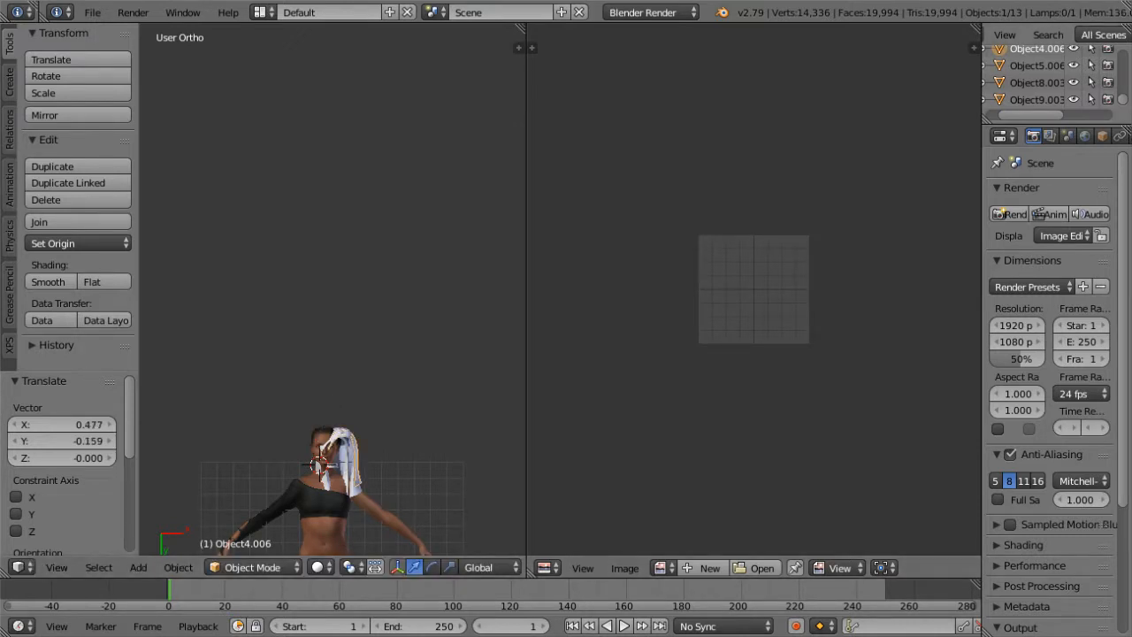
key(shift+h)
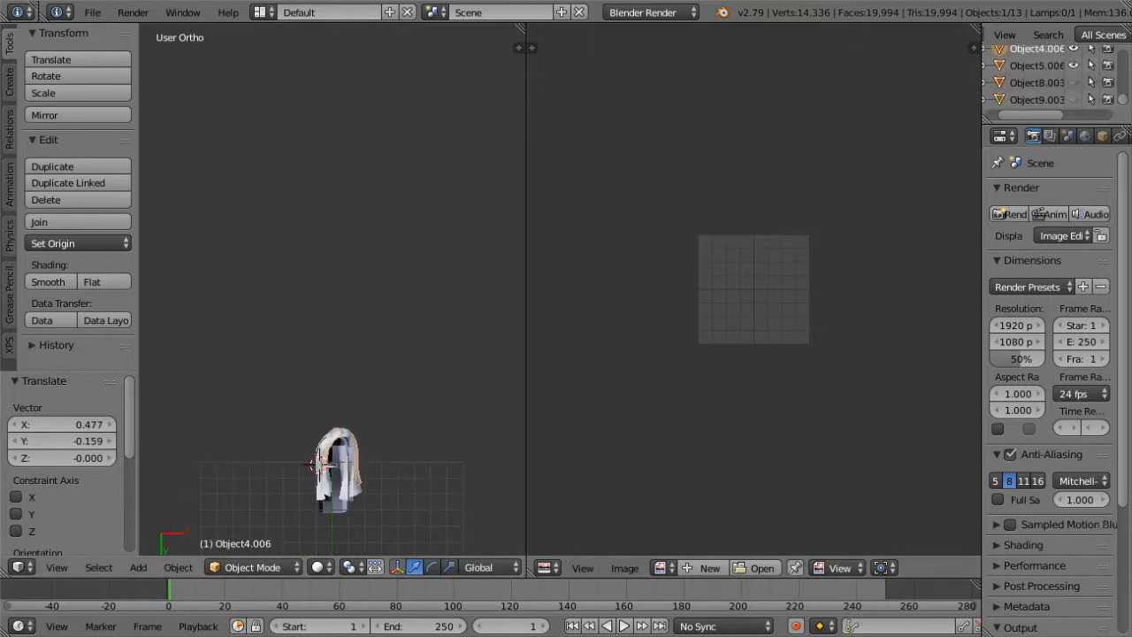
Step: Isolate the hair parts Object4.006 and Object3.006 together in the local view
key(KP_Divide)
scroll(1044, 78, up, 1)
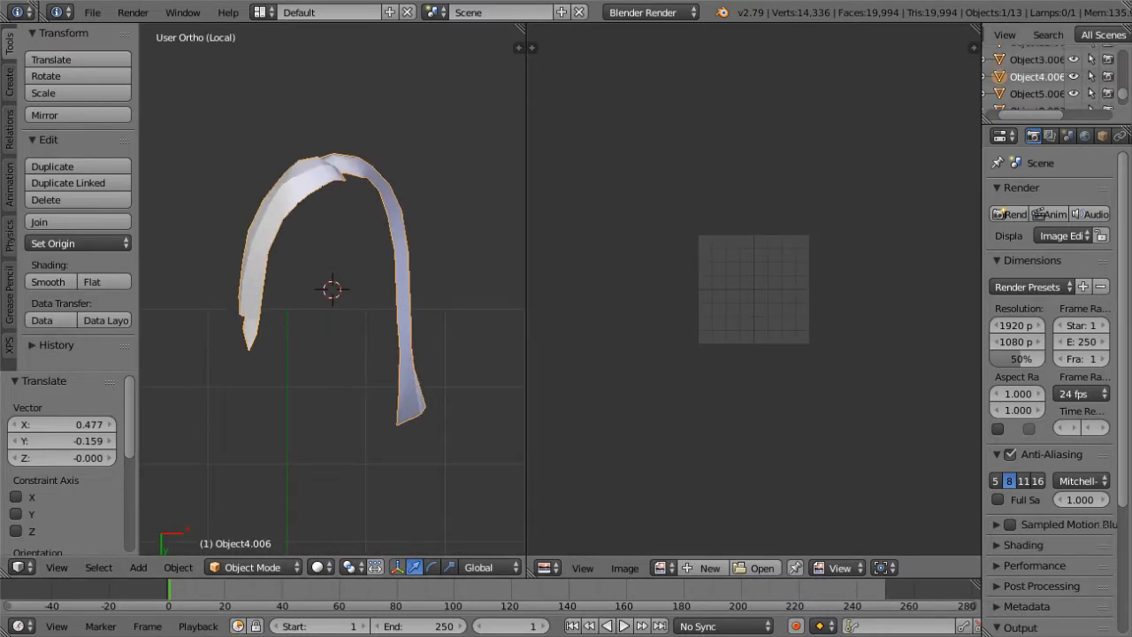
click(1037, 59)
key(KP_Divide)
key(KP_Divide)
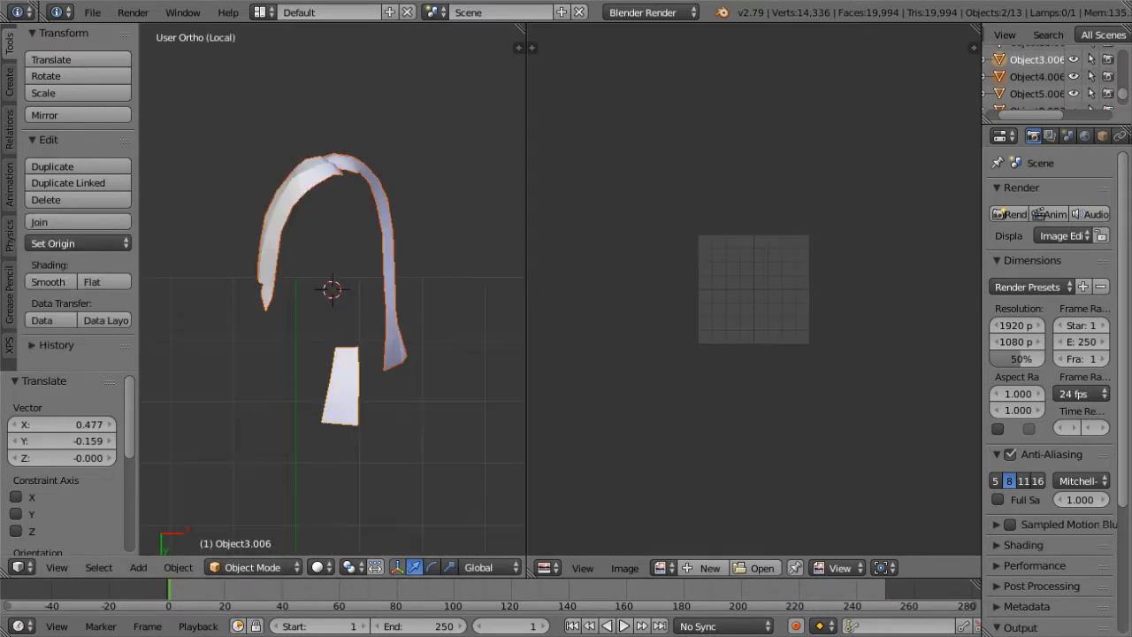
scroll(1043, 78, down, 2)
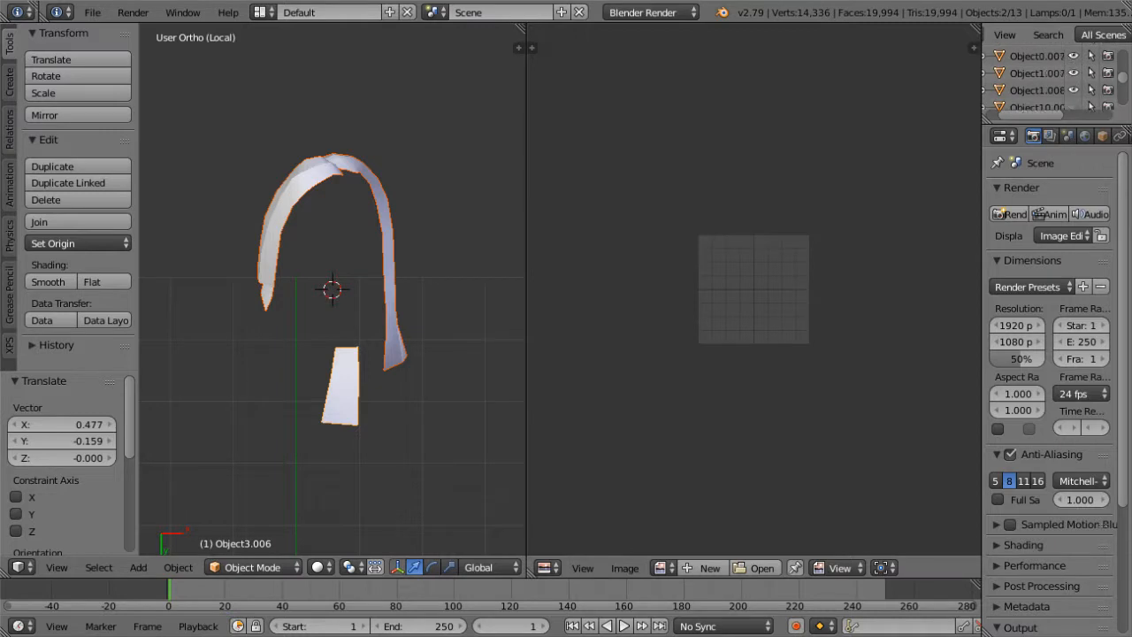
scroll(1043, 78, up, 3)
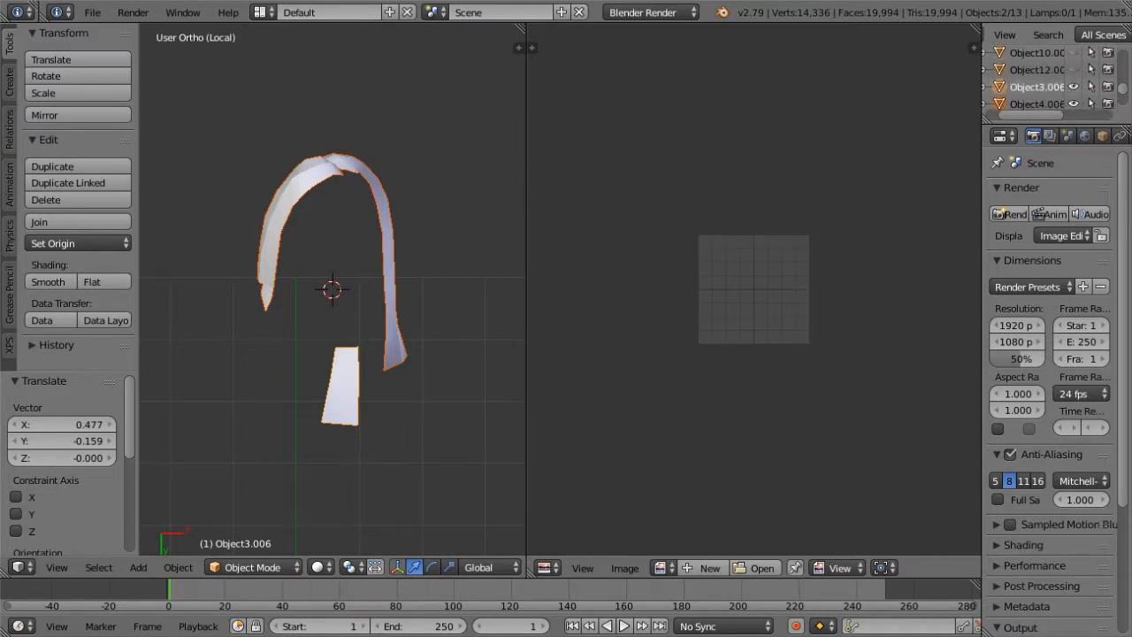
Step: Add Object4.006 and Object1.008 to the selection with Object3.006 and join all three, with Object1.008 as the active object
click(1037, 104)
key(KP_Divide)
key(KP_Divide)
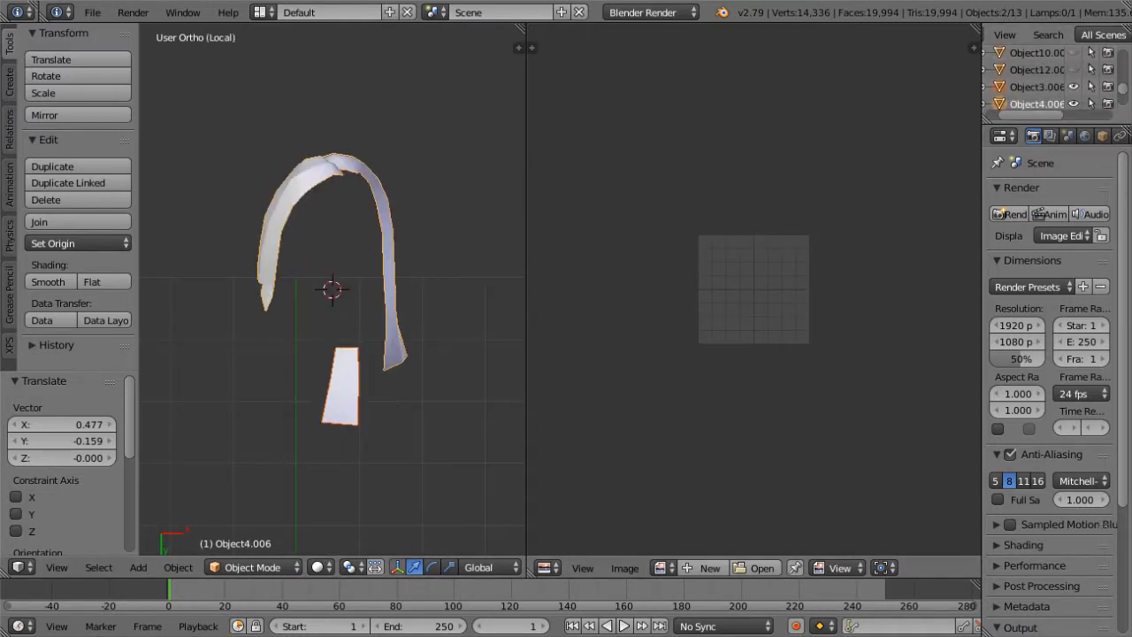
scroll(1043, 77, up, 2)
shift+click(1037, 63)
key(KP_Divide)
key(KP_Divide)
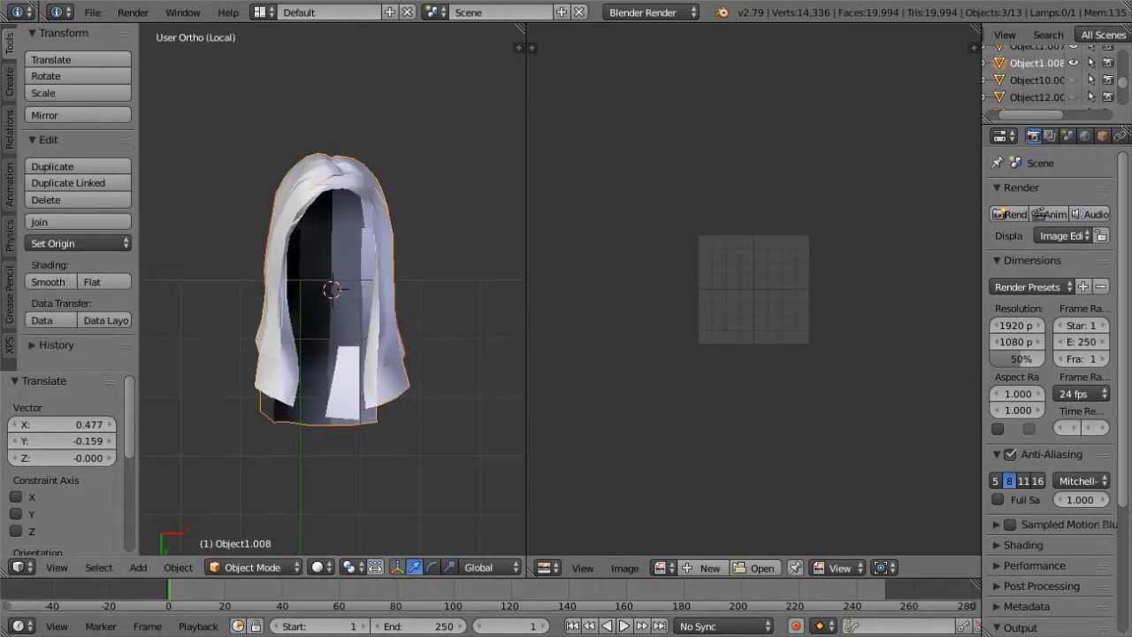
click(77, 222)
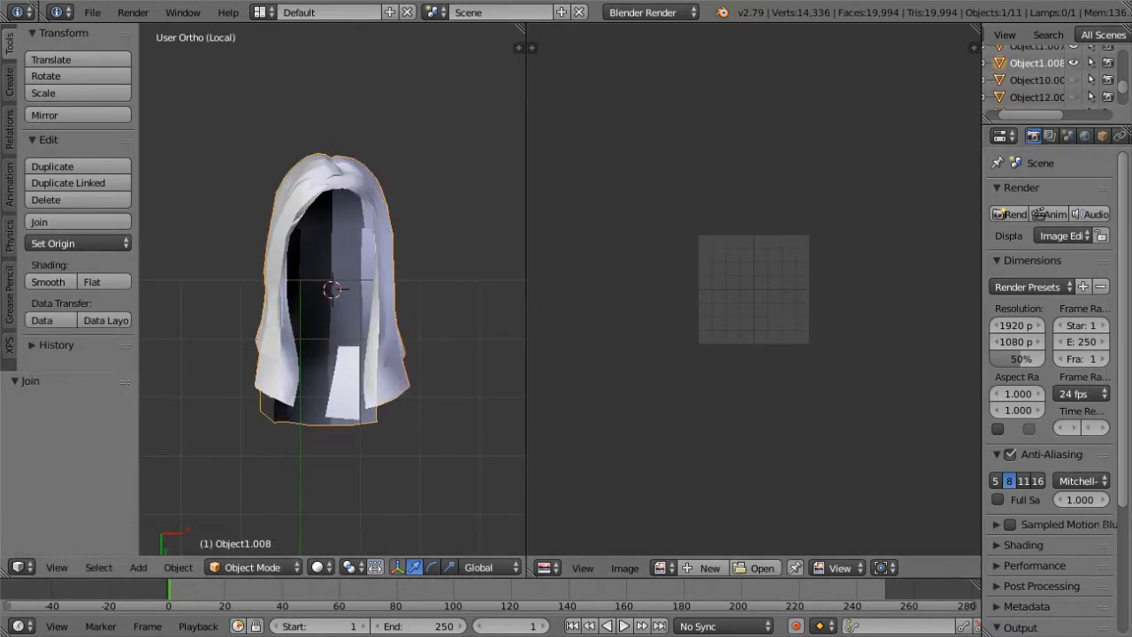
Step: Move the joined hair Object1.008 by about 0.088 in X and 0.015 in Y, and reframe it in the local view
key(g)
key(Return)
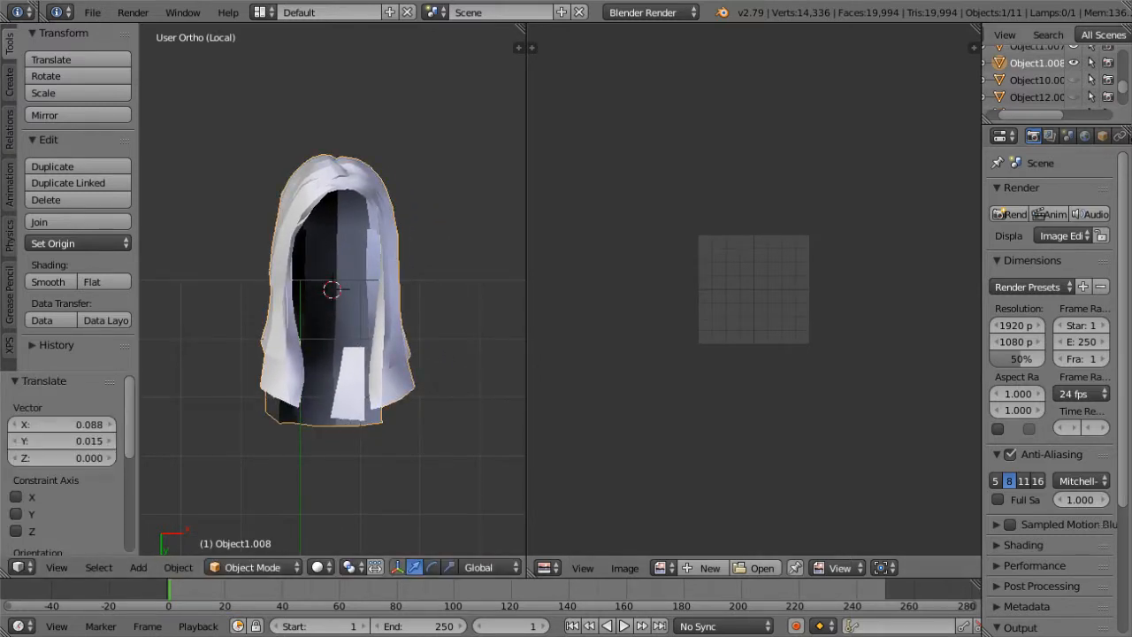
scroll(1035, 78, down, 1)
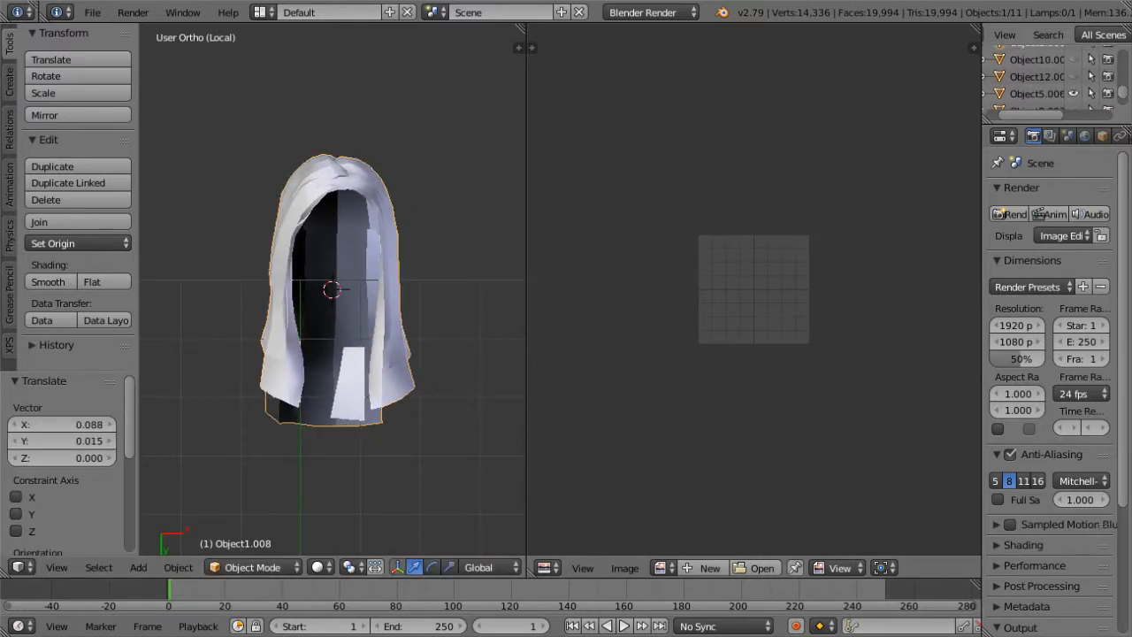
scroll(1035, 78, down, 2)
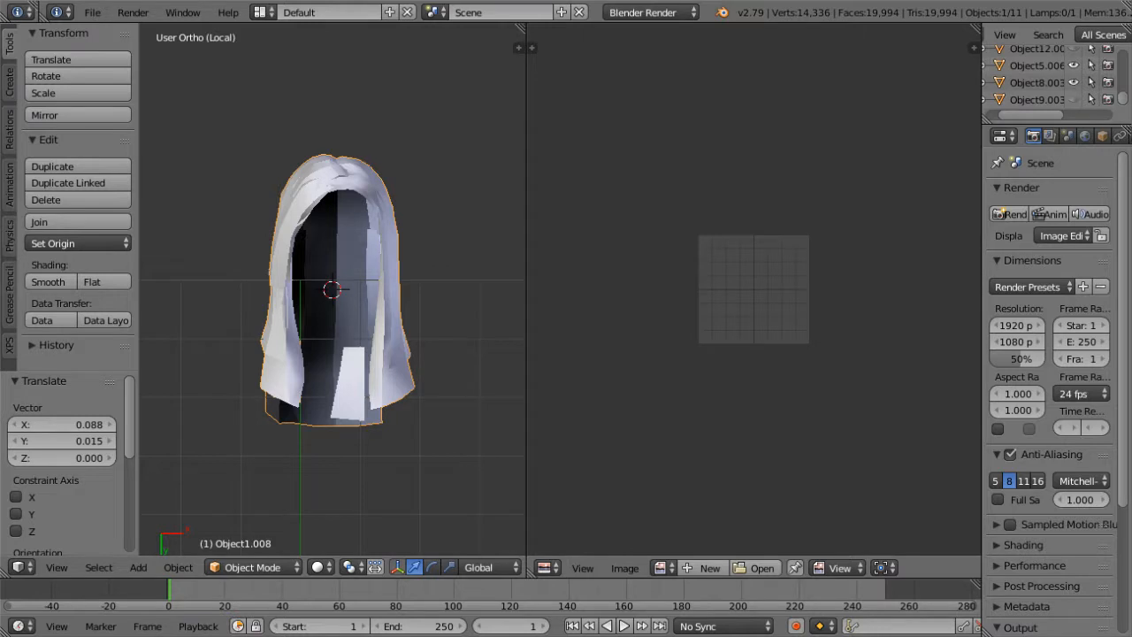
key(KP_Divide)
key(KP_Divide)
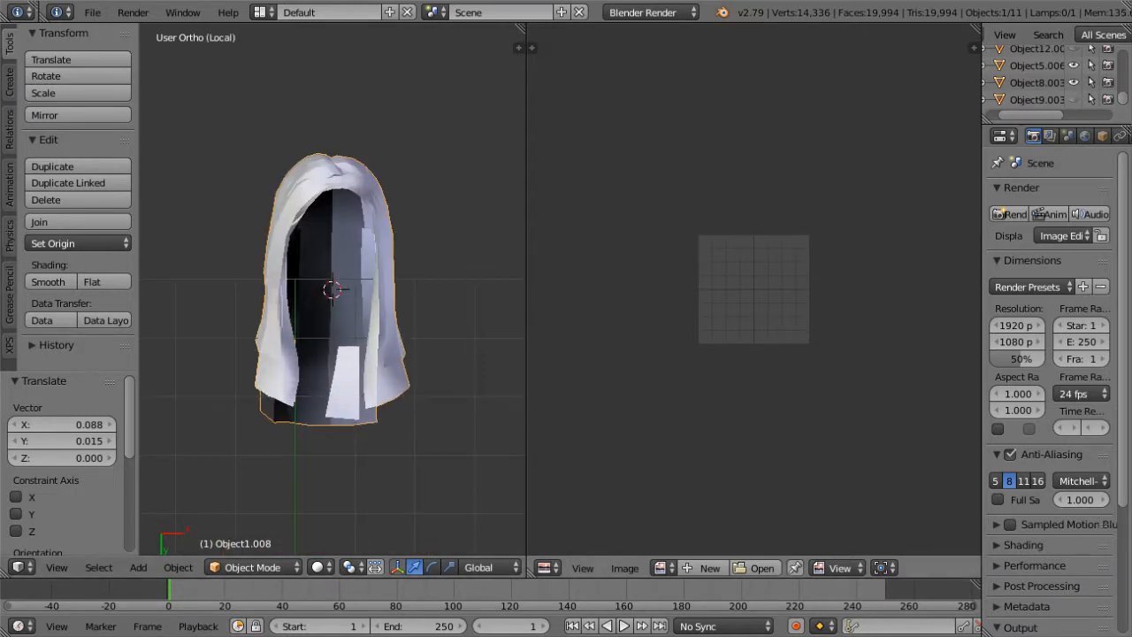
Step: Try to join the remaining hair part Object5.006 with Object1.008
click(1037, 66)
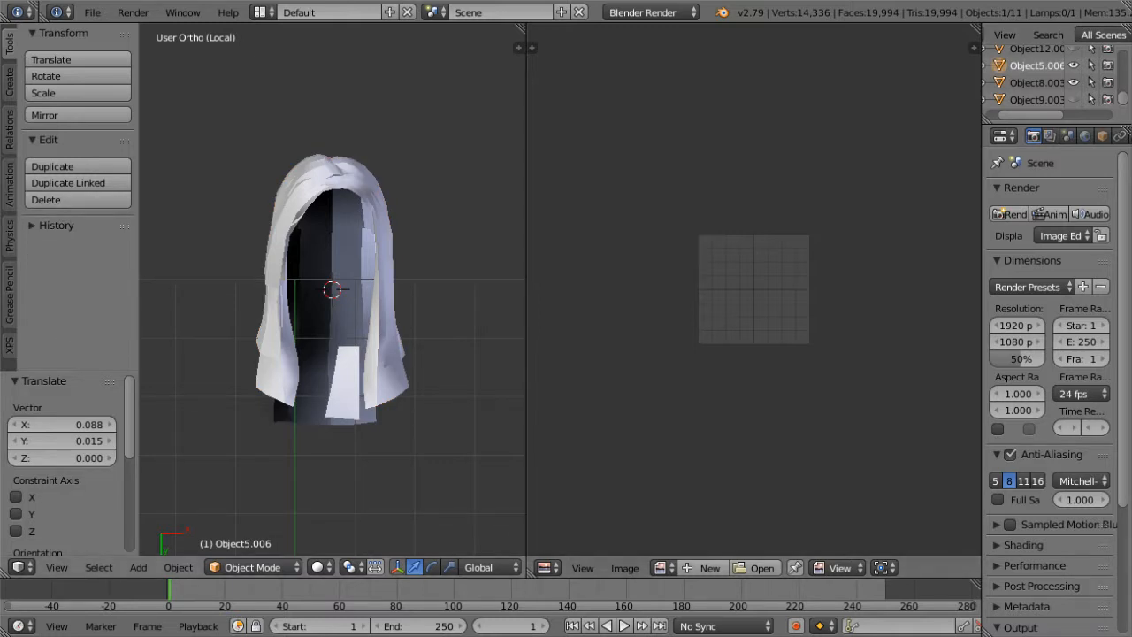
right_click(354, 336)
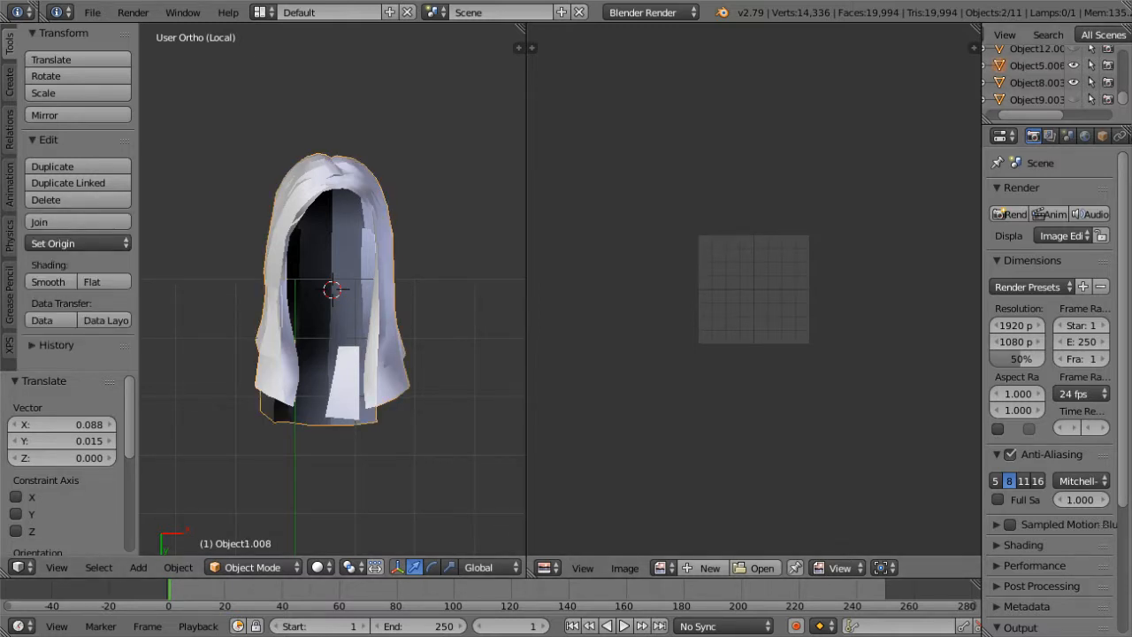
click(1036, 66)
scroll(1035, 75, up, 2)
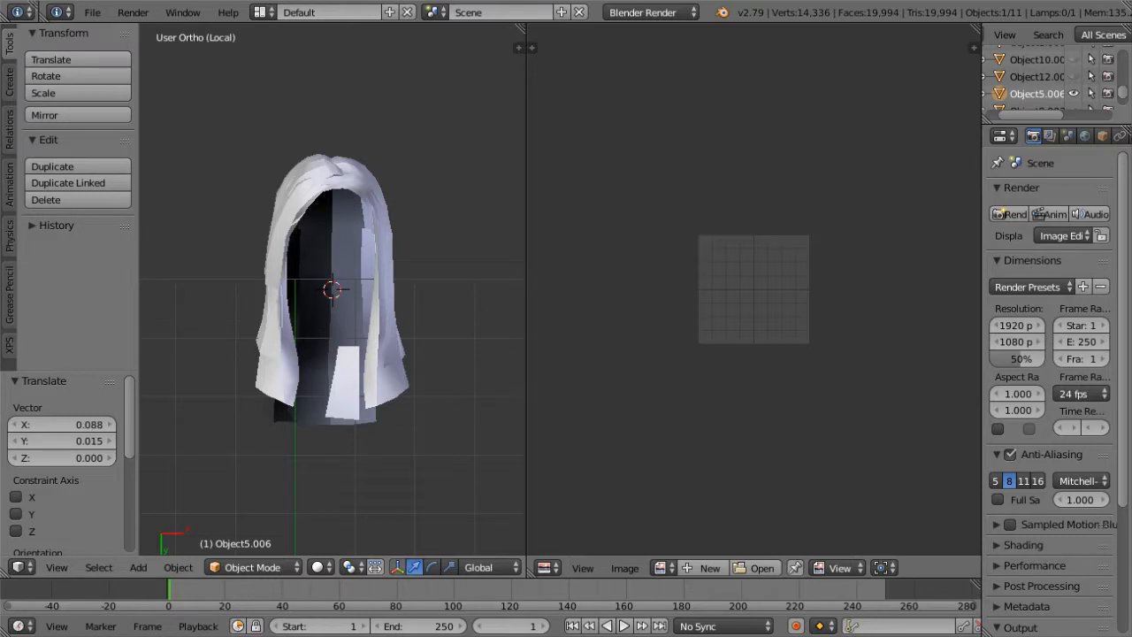
right_click(293, 208)
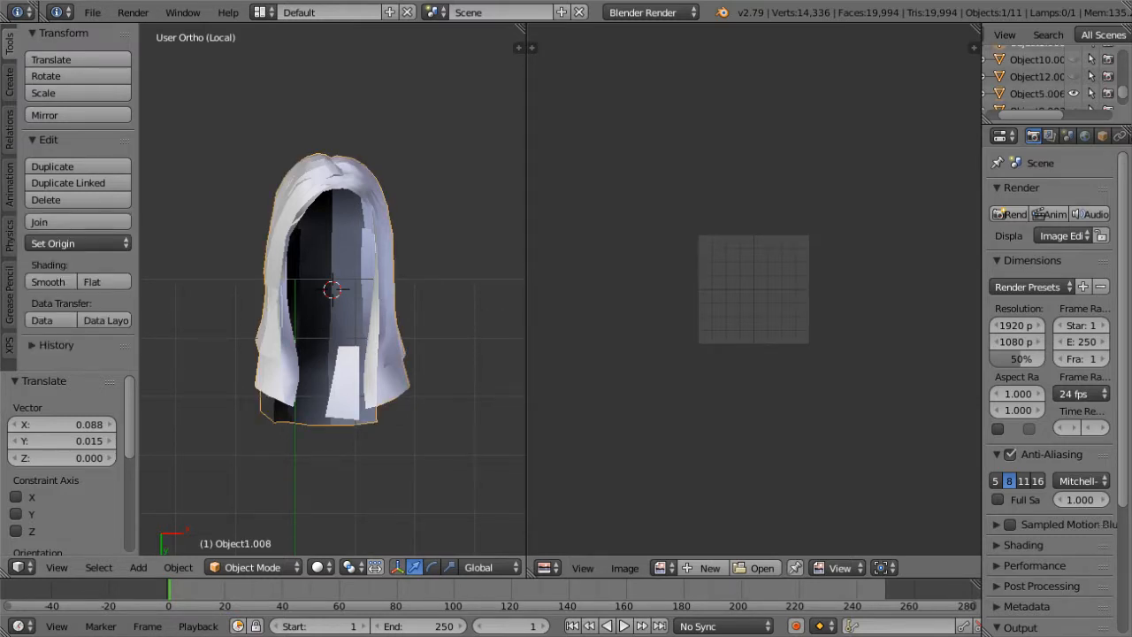
click(78, 222)
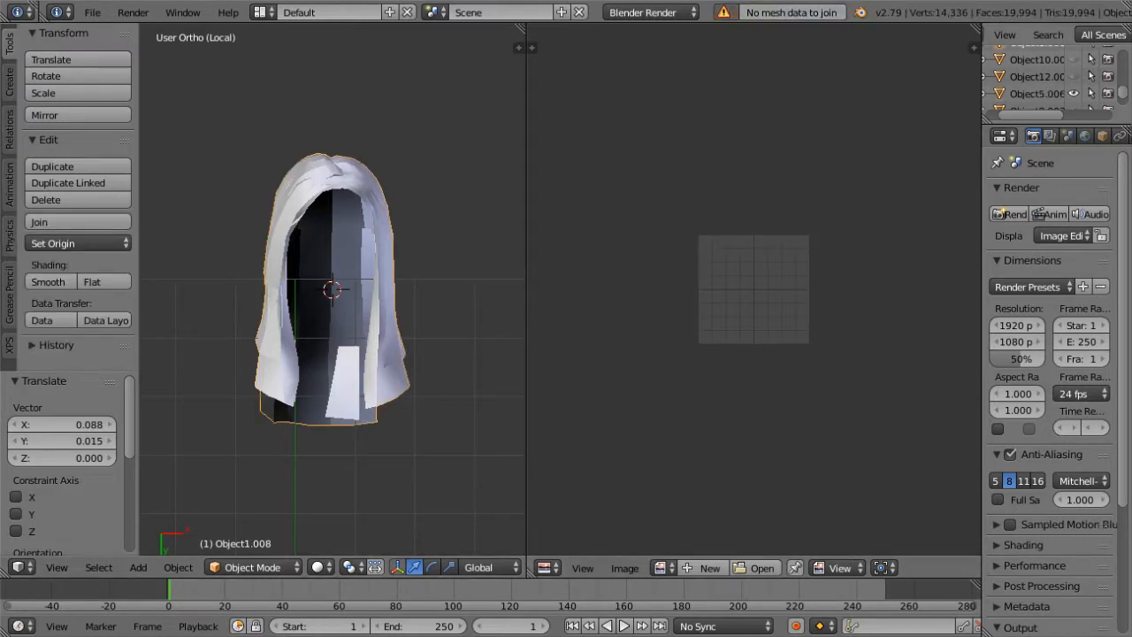
Step: Delete the hair objects Object5.006 and Object1.008 from the scene
click(1037, 94)
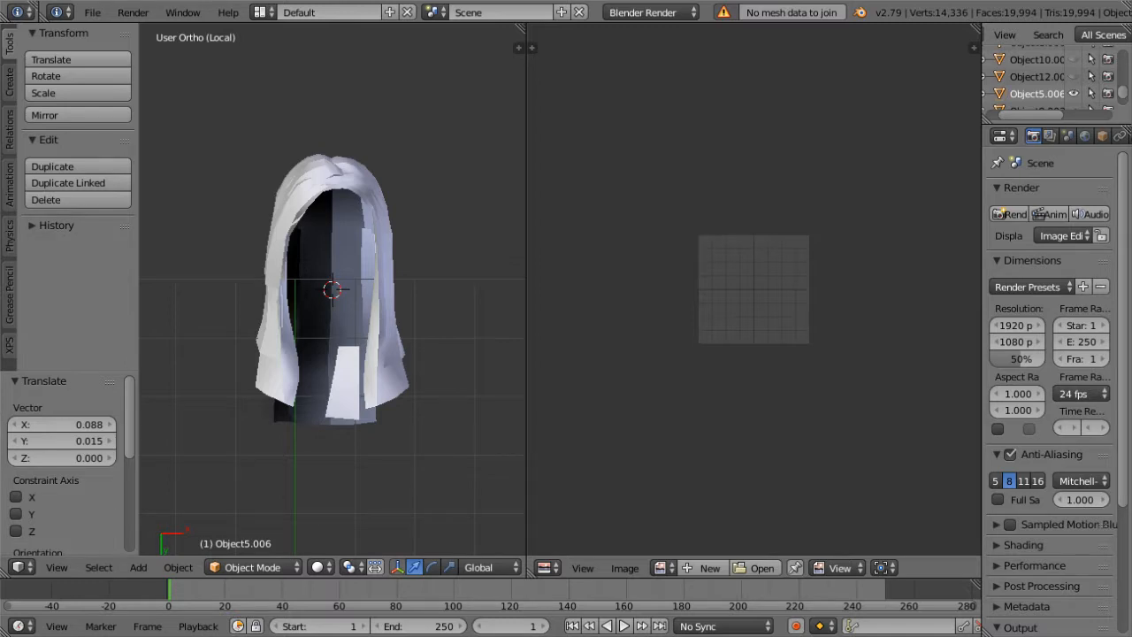
key(Tab)
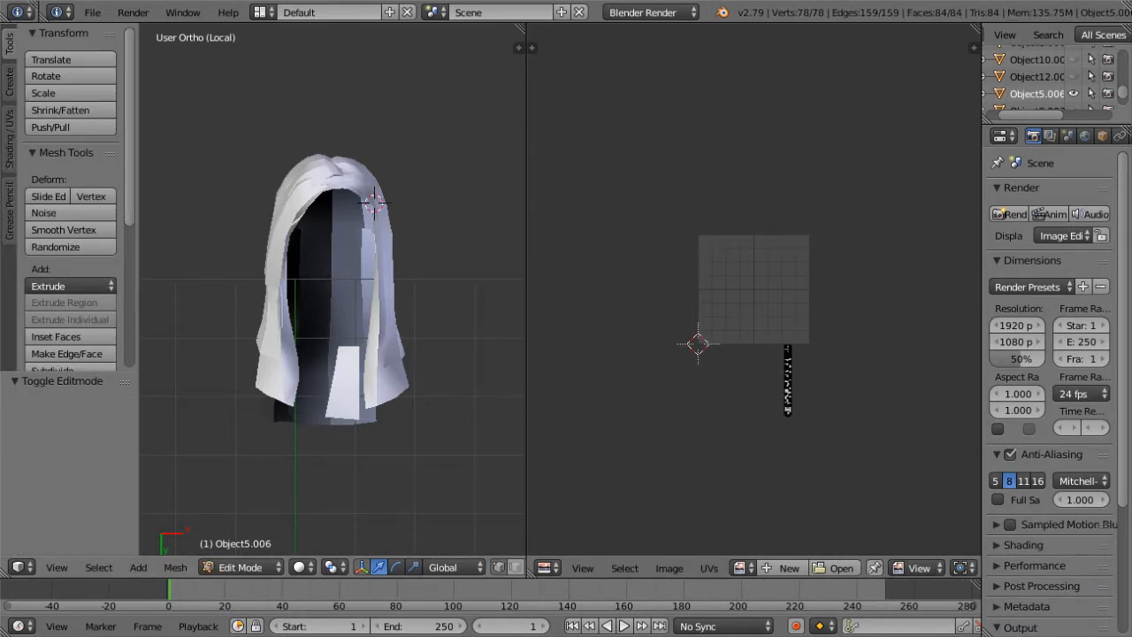
right_click(1026, 93)
click(1017, 101)
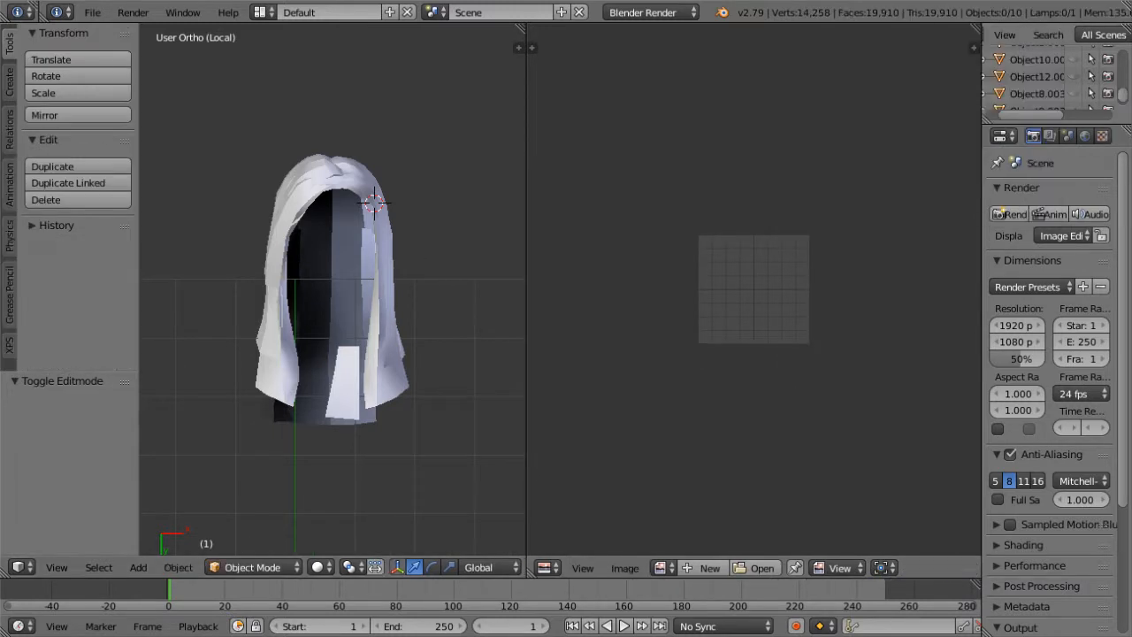
scroll(1043, 77, up, 2)
right_click(1026, 69)
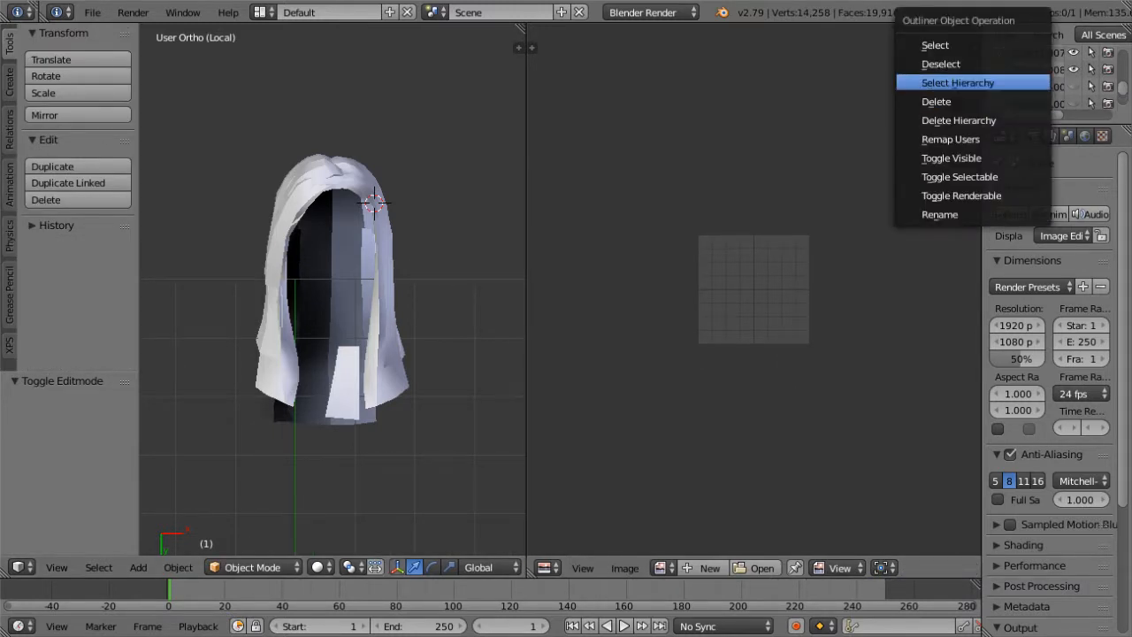
click(1017, 99)
Step: Import Object0.obj from the Hair Model folder as a Wavefront file and isolate it in the local view
click(92, 12)
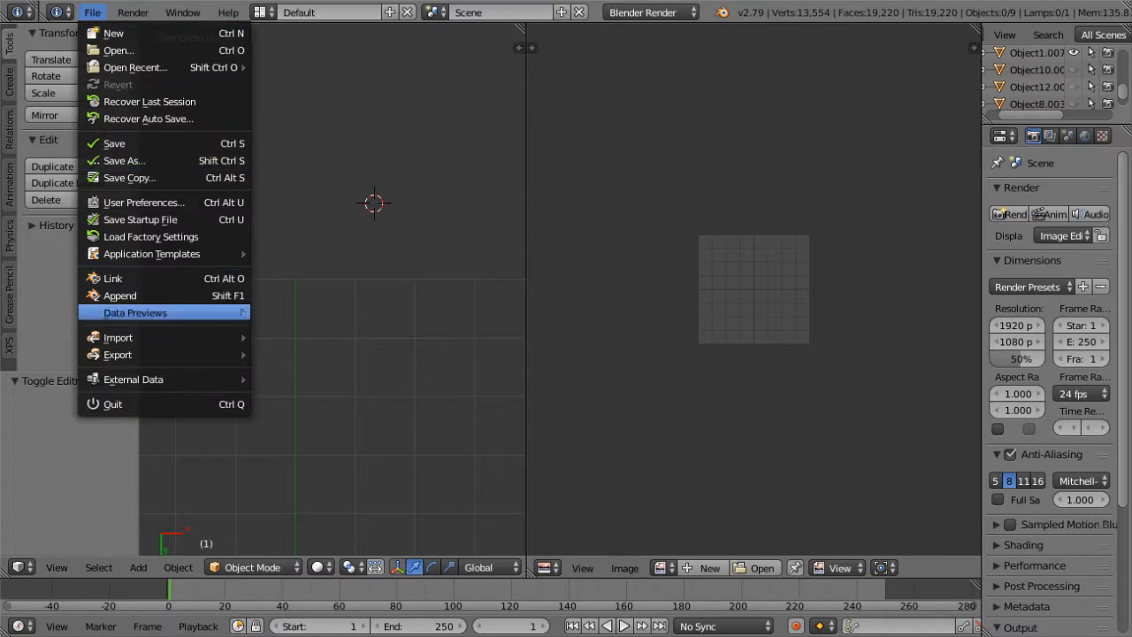
mouse_move(118, 337)
click(312, 438)
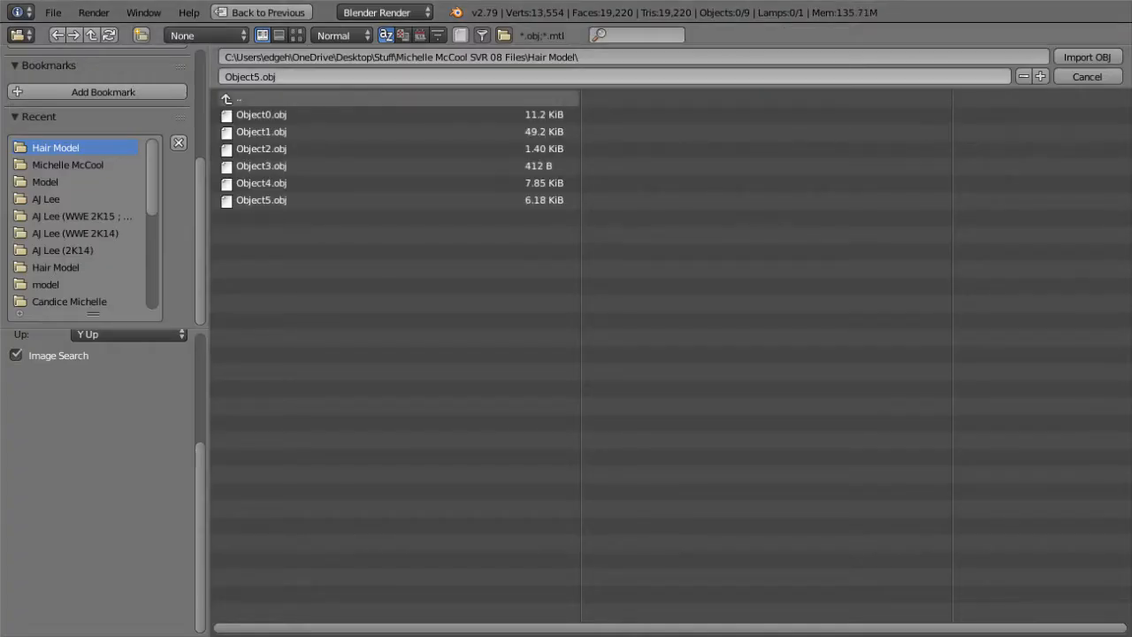
double_click(265, 114)
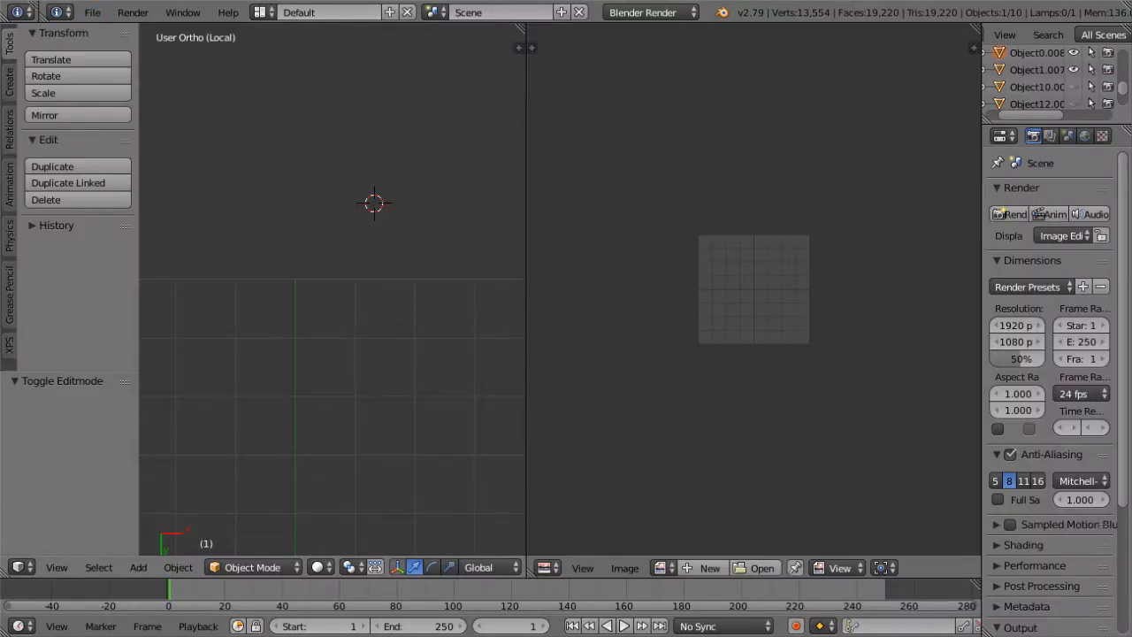
key(KP_Divide)
key(KP_Divide)
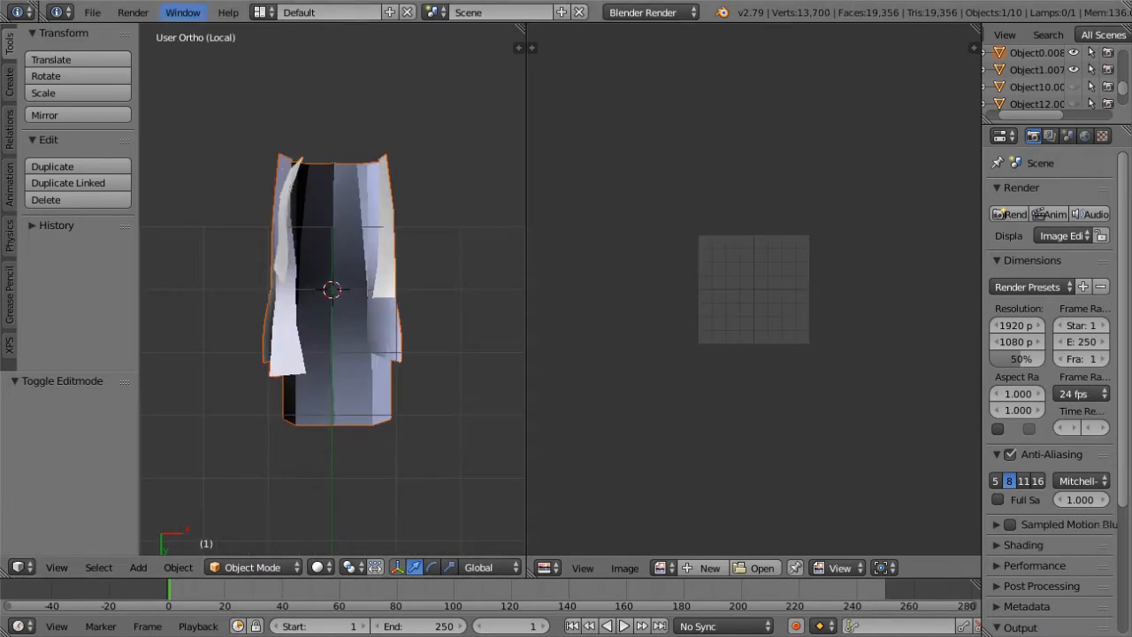
Step: Import Object1.obj from the Hair Model folder and show it with the first hair part in the local view
click(92, 13)
mouse_move(241, 337)
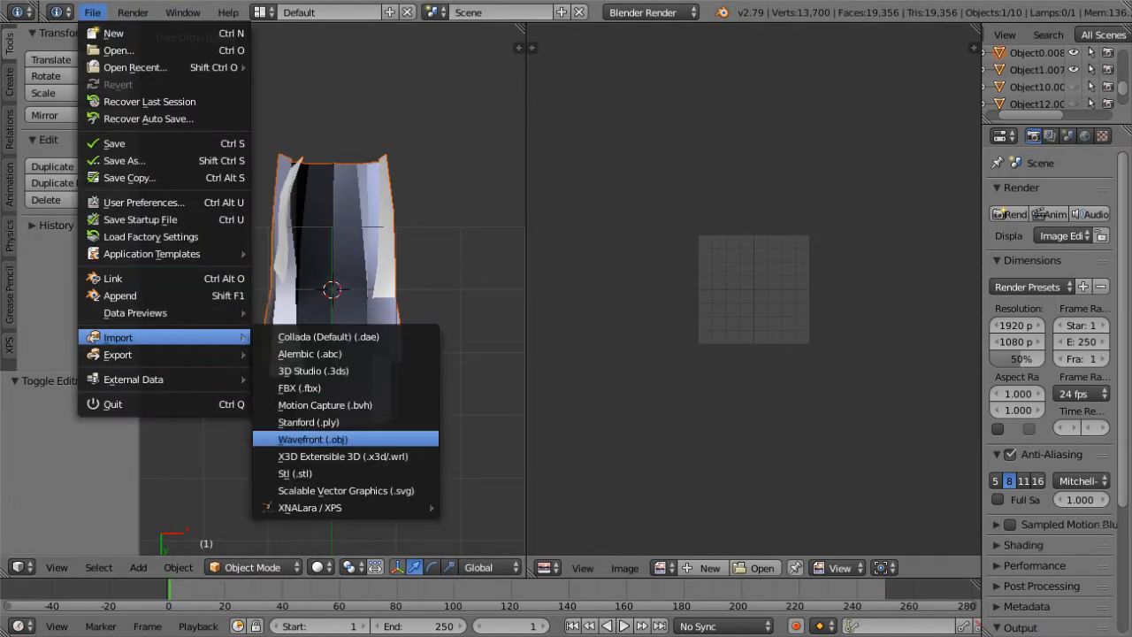
click(312, 434)
click(266, 131)
key(Return)
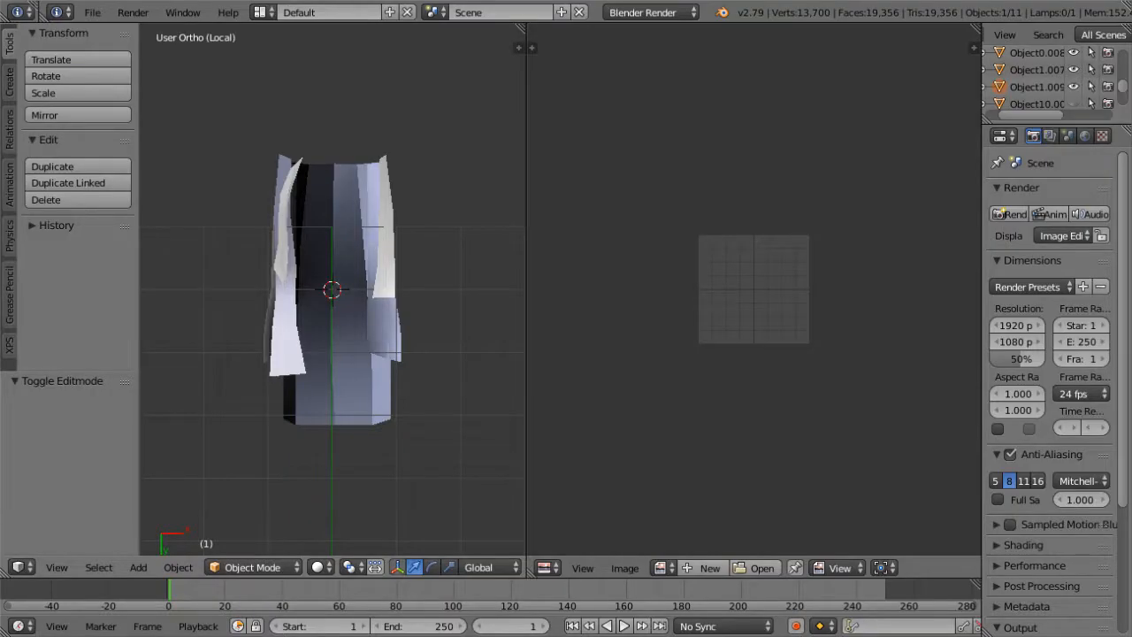
key(KP_Divide)
key(KP_Divide)
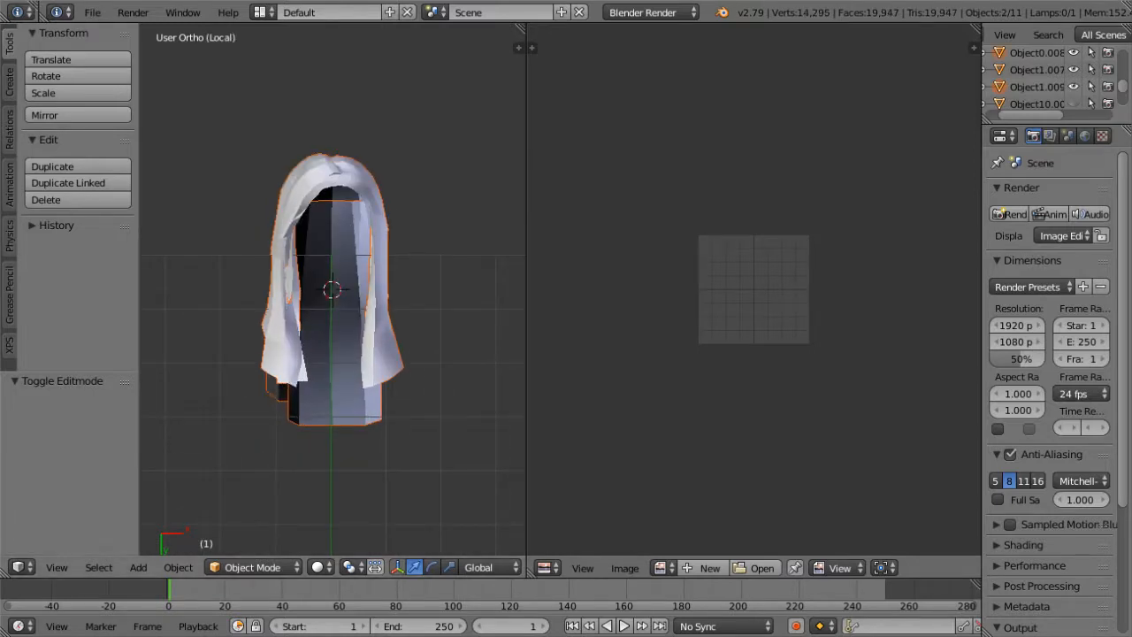
Step: Import Object2.obj from the Hair Model folder and add it to the isolated hair parts
click(92, 12)
mouse_move(118, 337)
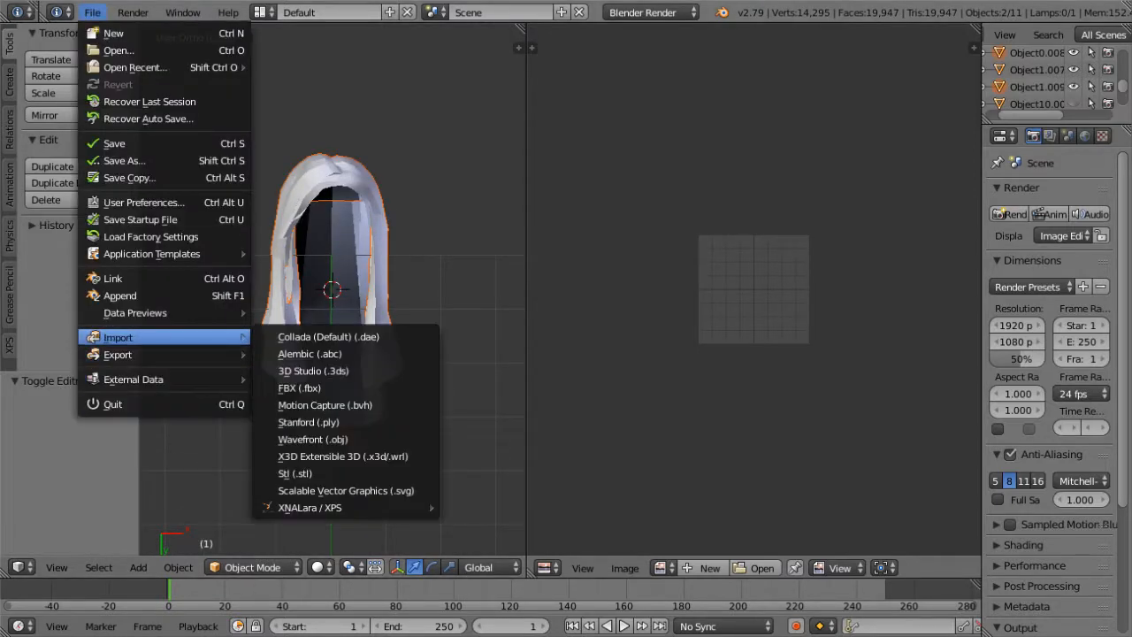
click(314, 438)
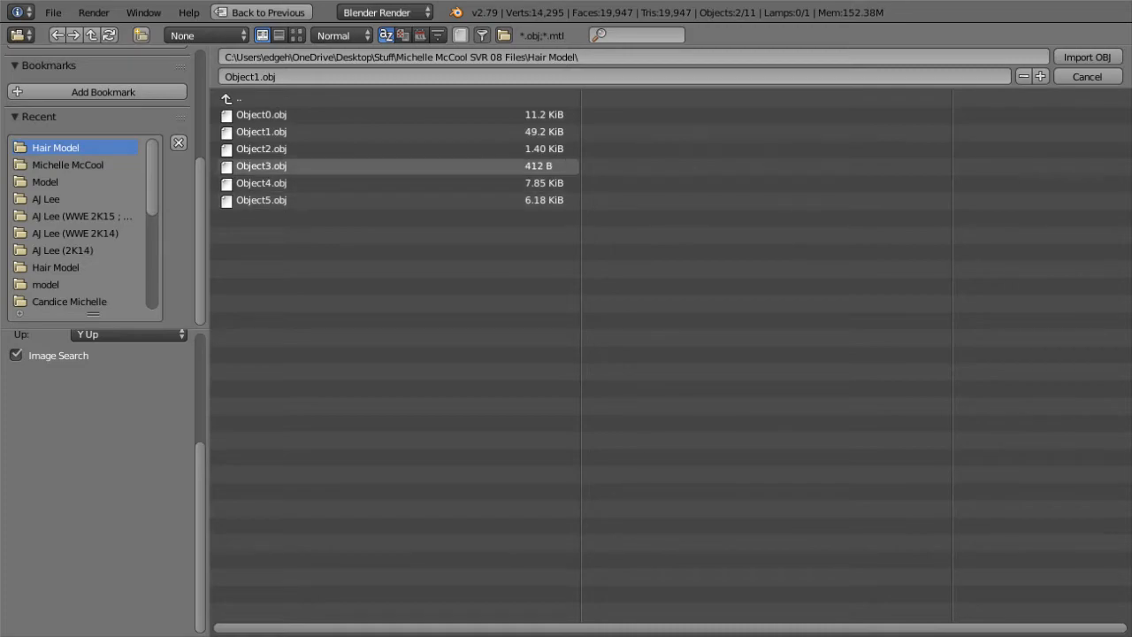
double_click(305, 148)
key(KP_Divide)
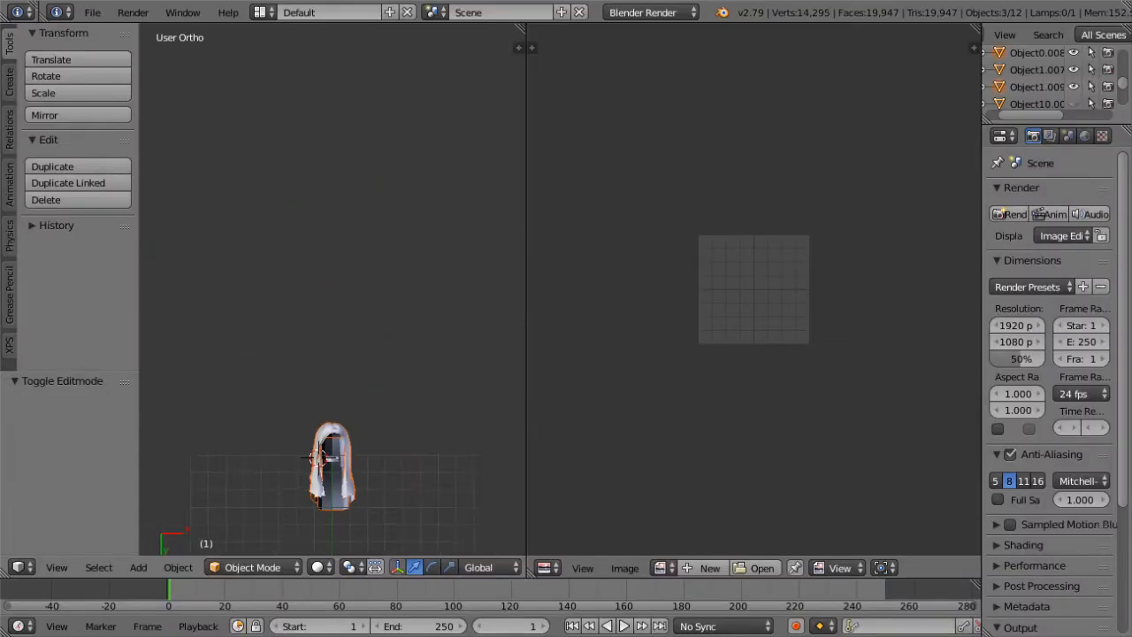
key(KP_Divide)
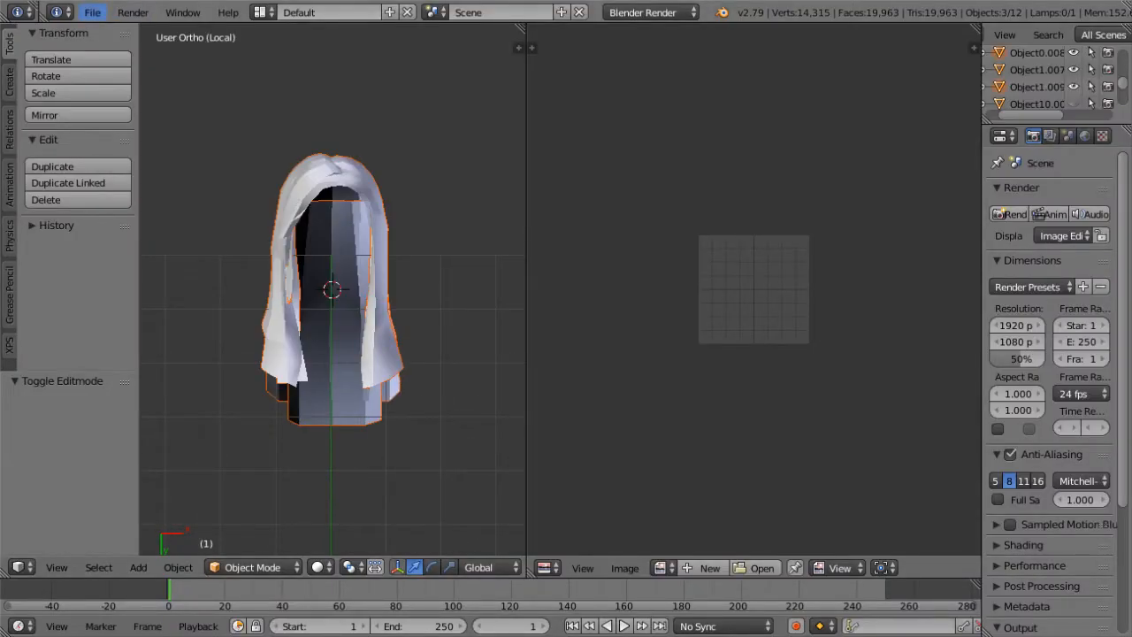
Step: Import Object3.obj from the Hair Model folder as a Wavefront file
click(92, 13)
mouse_move(168, 337)
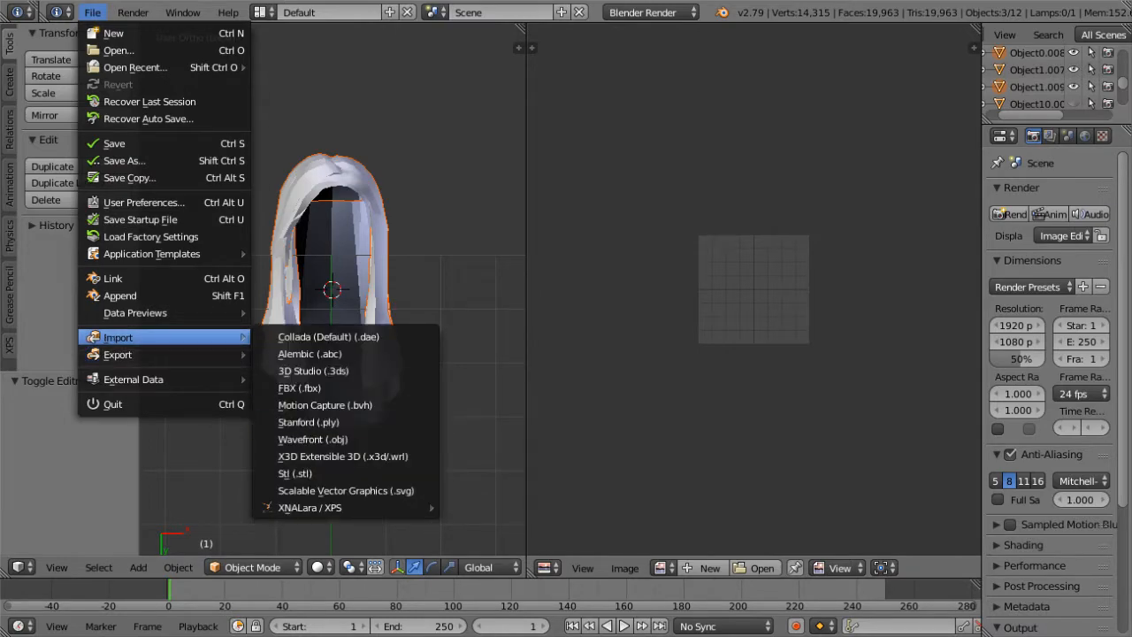
click(312, 439)
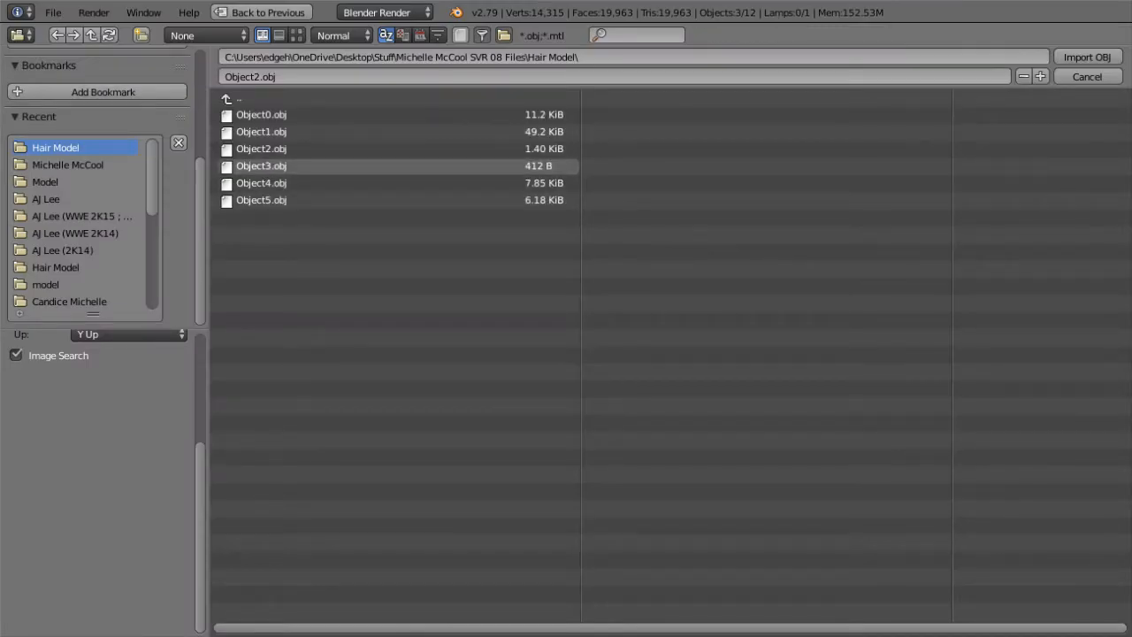
double_click(266, 165)
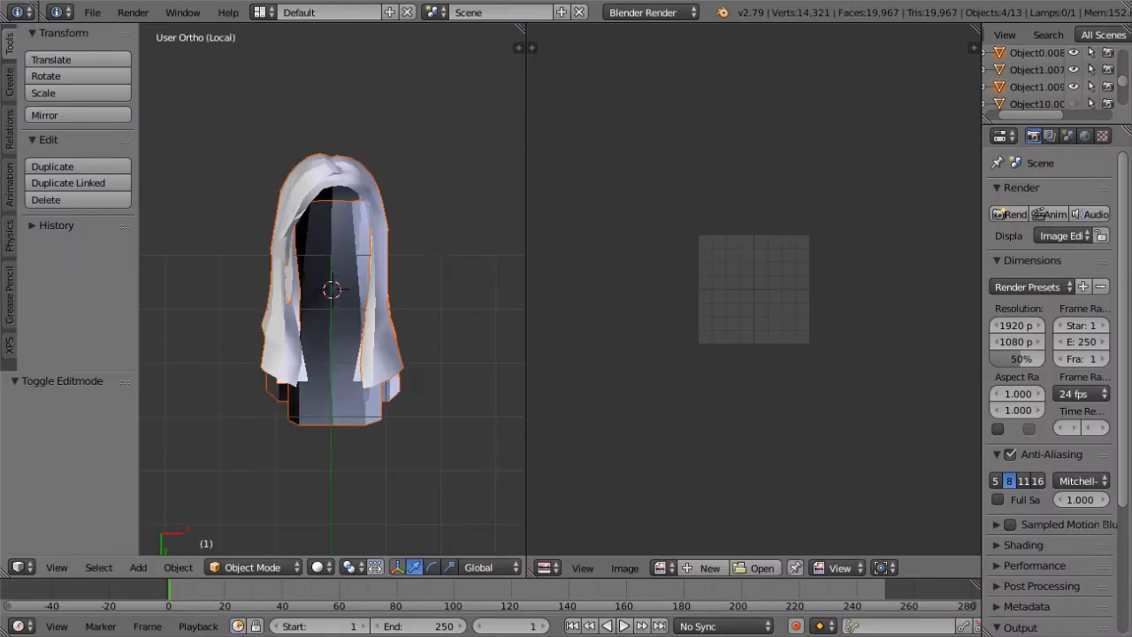
Step: Import Object4.obj from the Hair Model folder as a Wavefront file and show it with the isolated hair parts
click(92, 11)
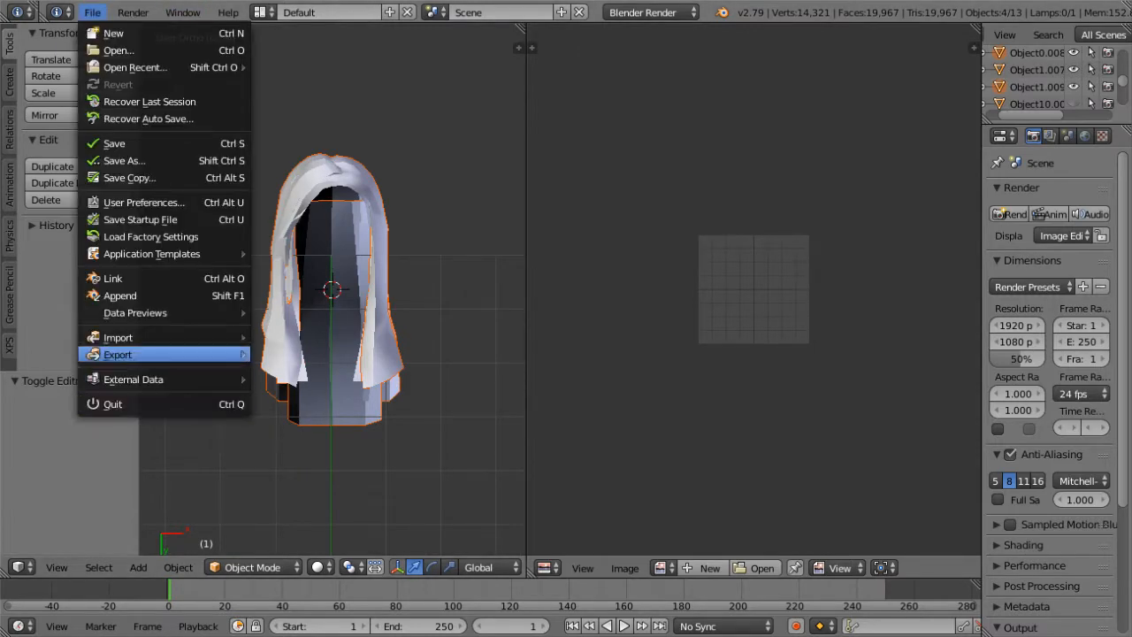
mouse_move(168, 337)
click(312, 439)
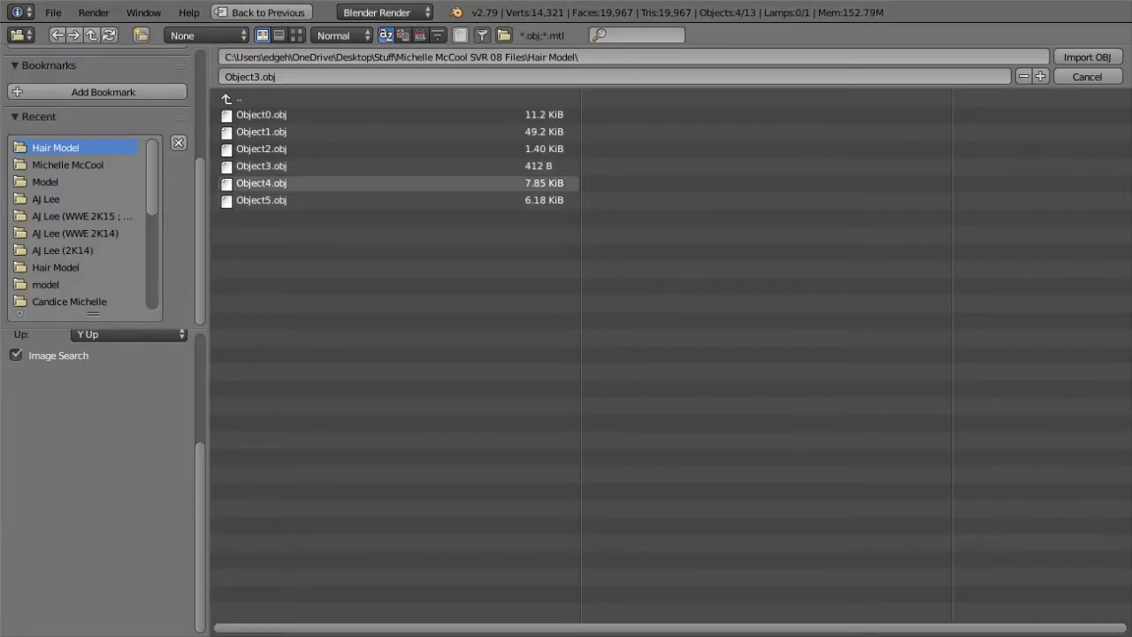
double_click(266, 182)
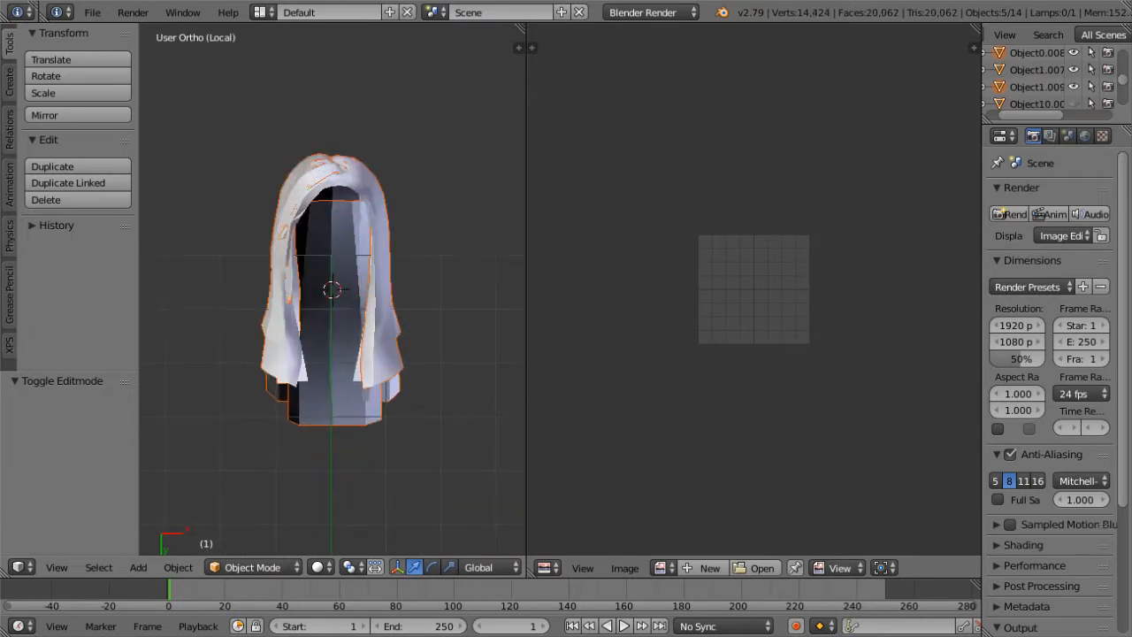
Step: Import Object5.obj from the Hair Model folder as a Wavefront file
click(92, 11)
mouse_move(168, 337)
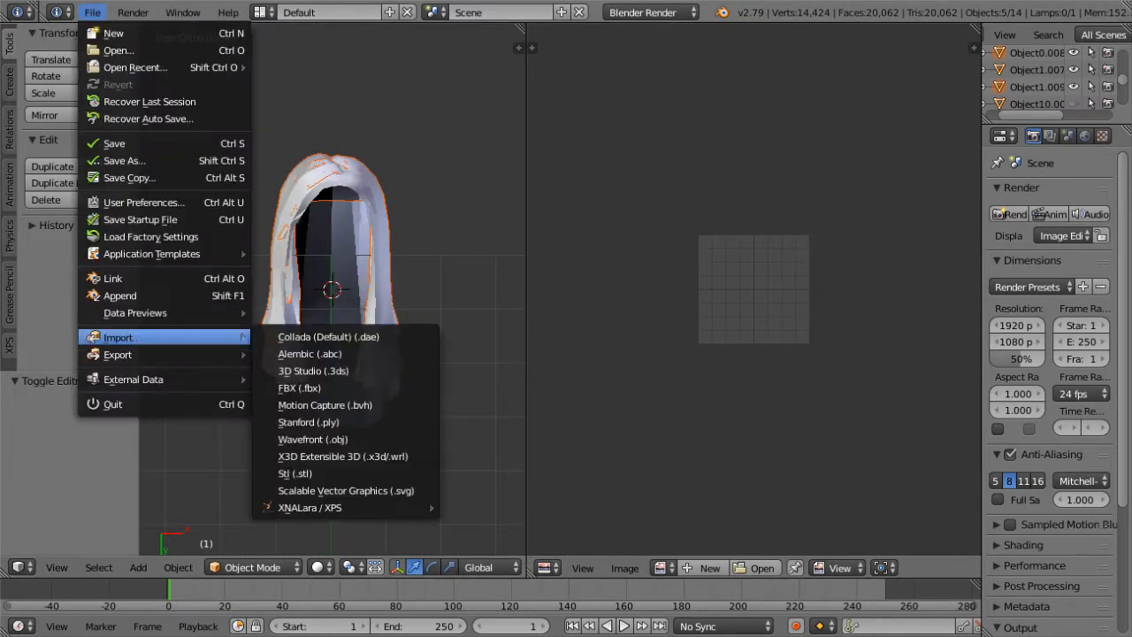
click(313, 439)
double_click(265, 199)
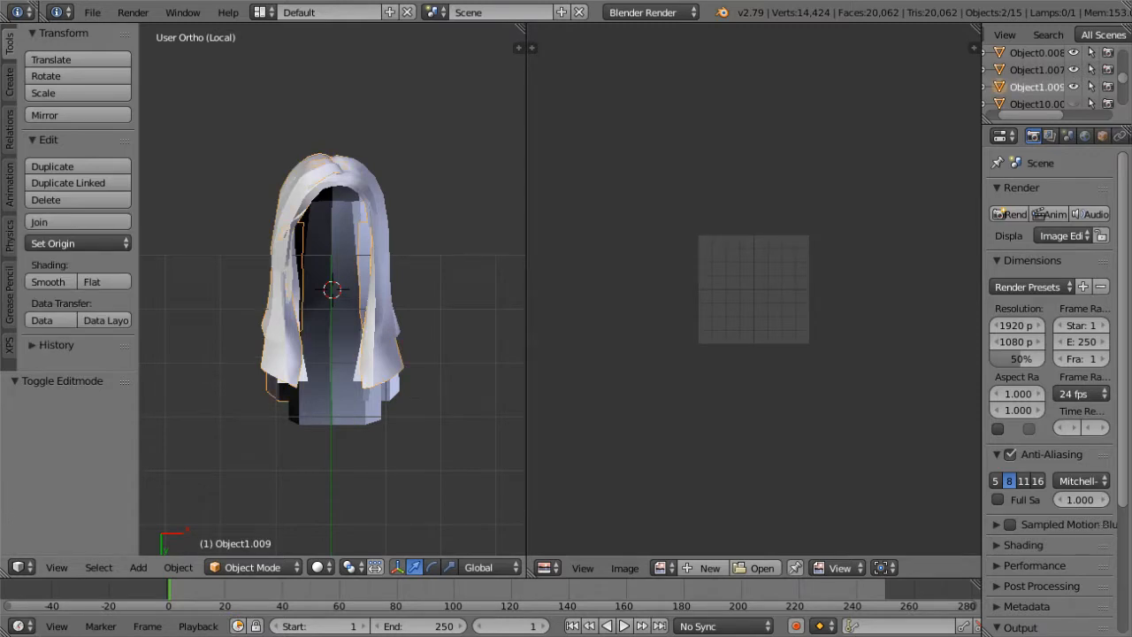
Step: Select all the hair parts in the local view and join them into one object
click(98, 567)
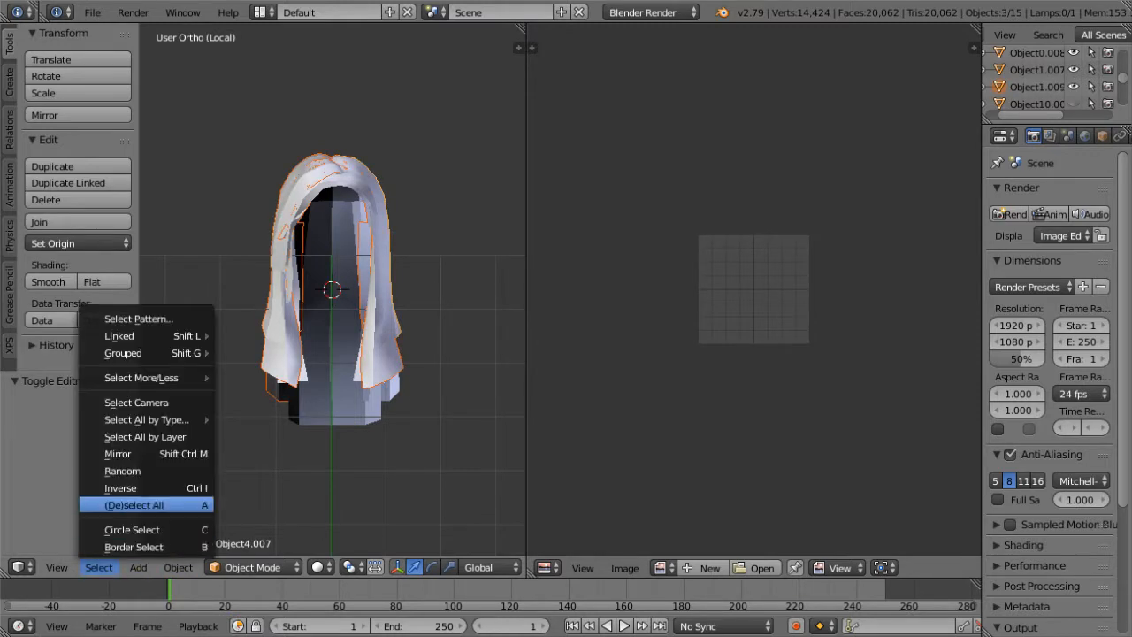
click(133, 504)
click(99, 567)
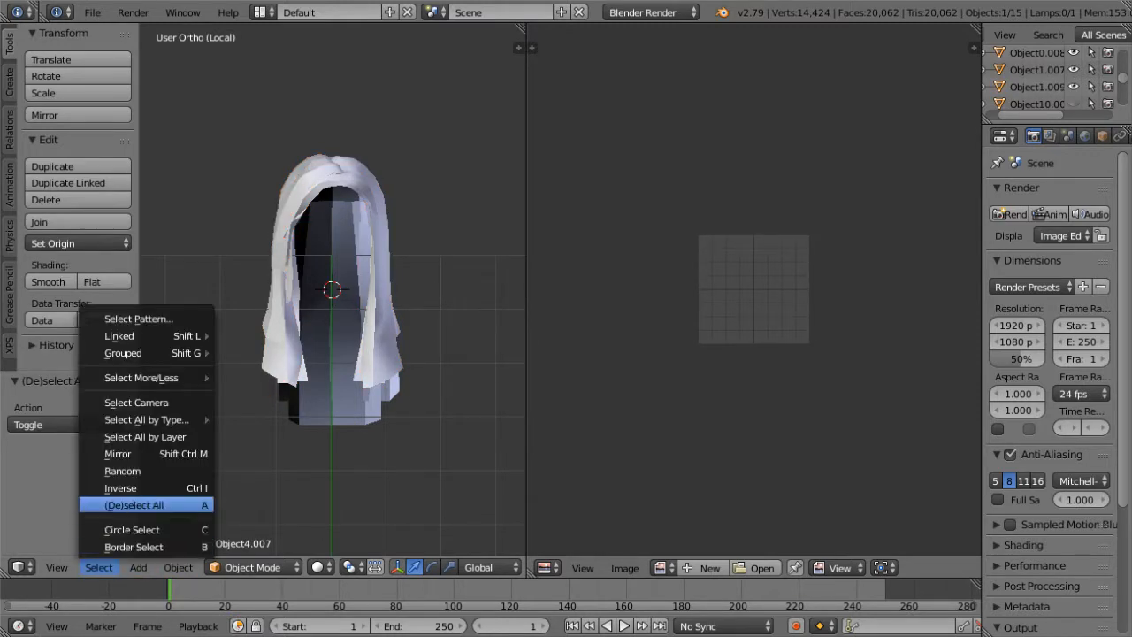
click(132, 504)
click(78, 222)
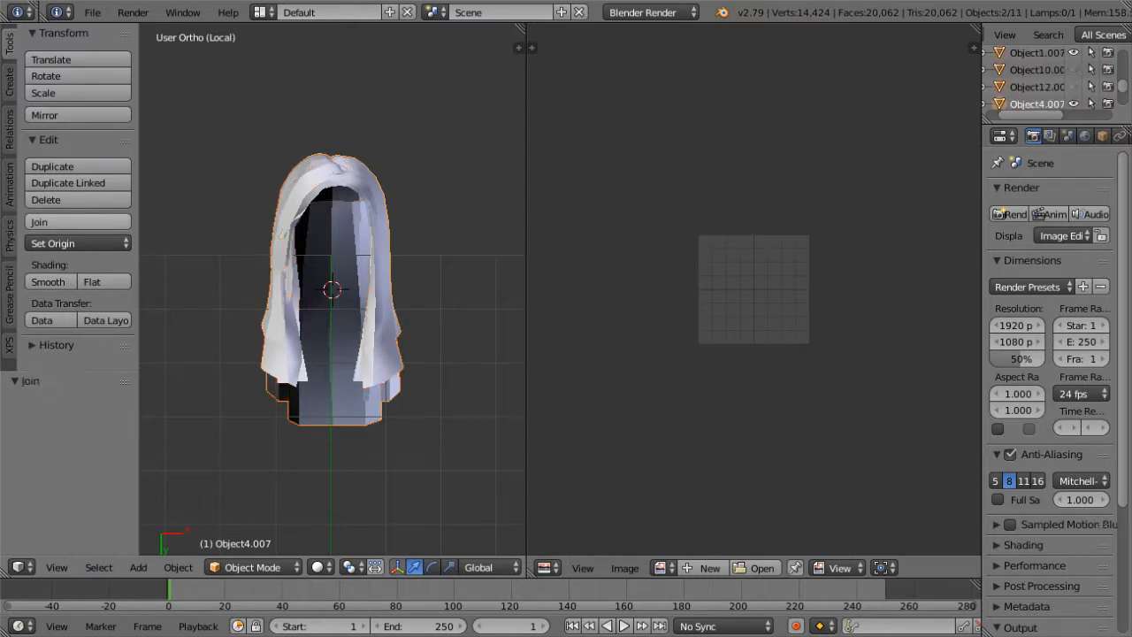
Step: Show the joined hair together with the Object5 part in the local view and undo the stray 3D cursor placement
scroll(1048, 78, down, 3)
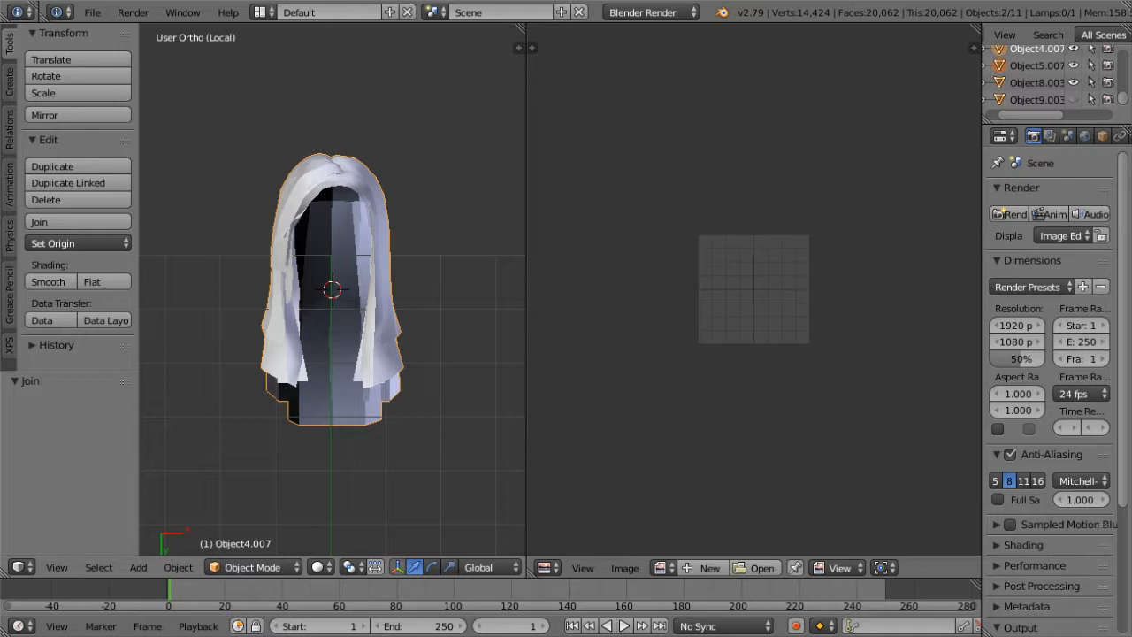
key(KP_Divide)
key(ctrl+z)
key(KP_Divide)
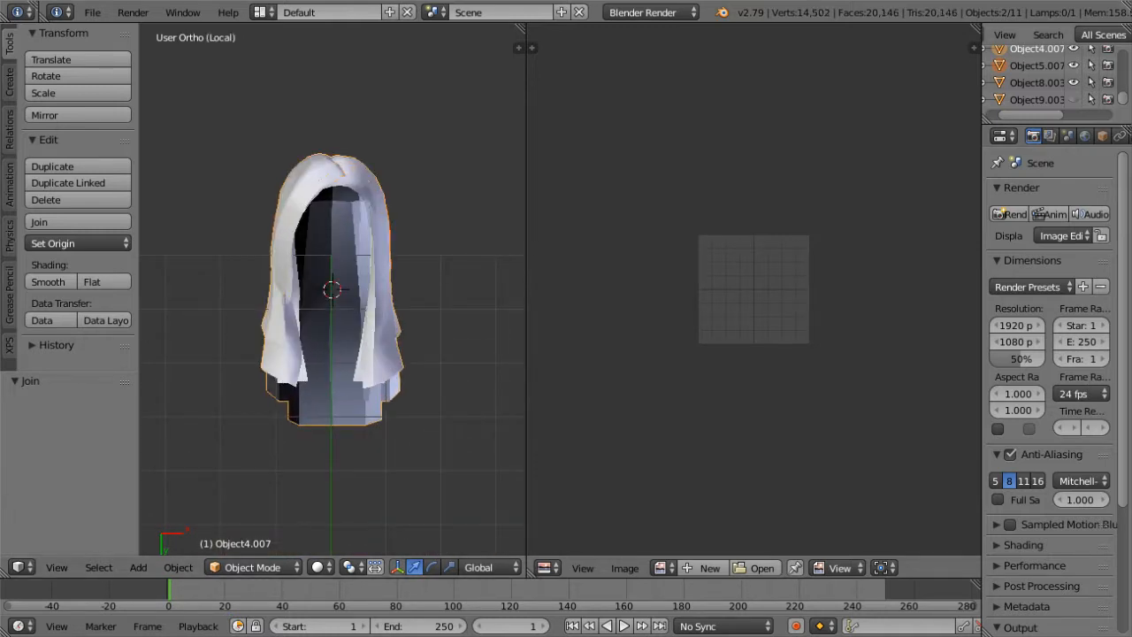
click(460, 281)
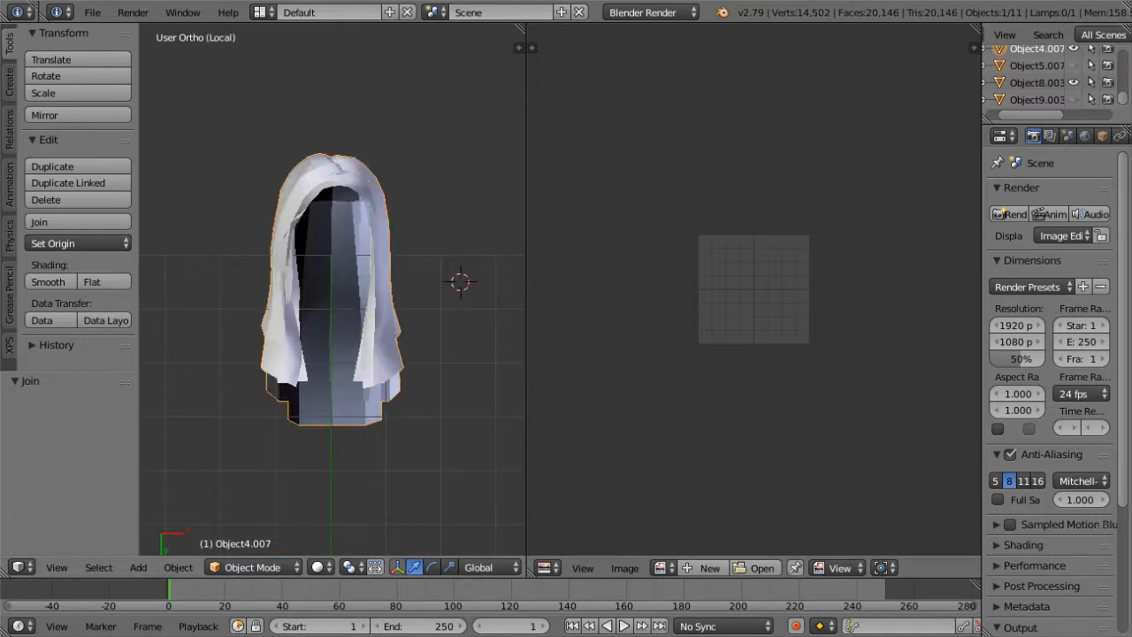
key(ctrl+z)
key(KP_Divide)
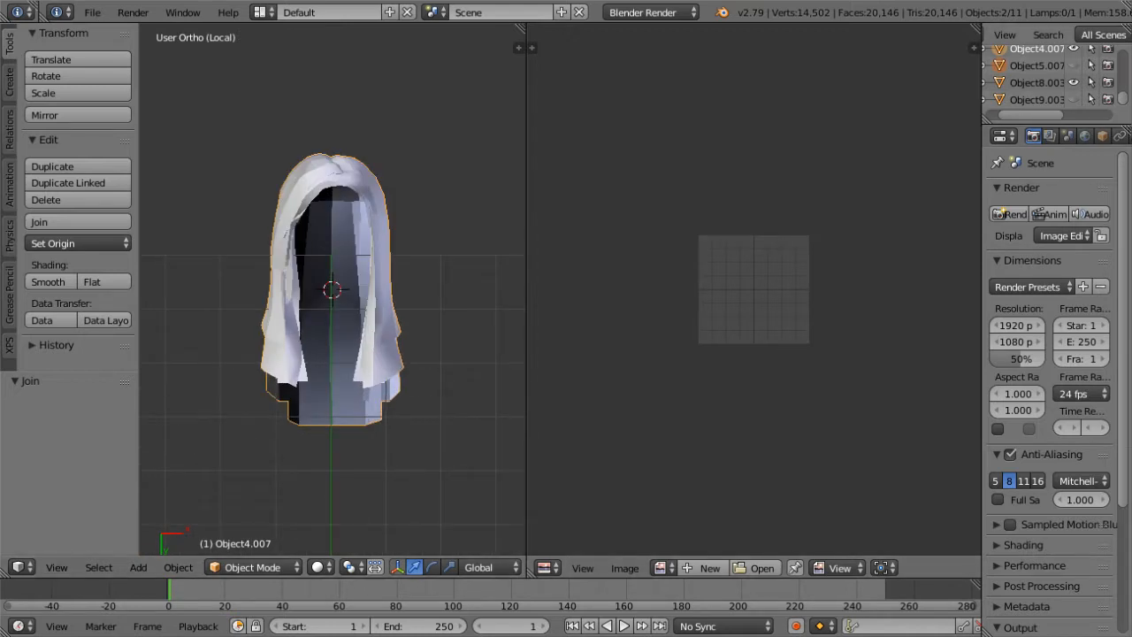
Step: Delete the joined hair Object4.007 and the separate Object5.007 part from the scene
scroll(1035, 75, up, 3)
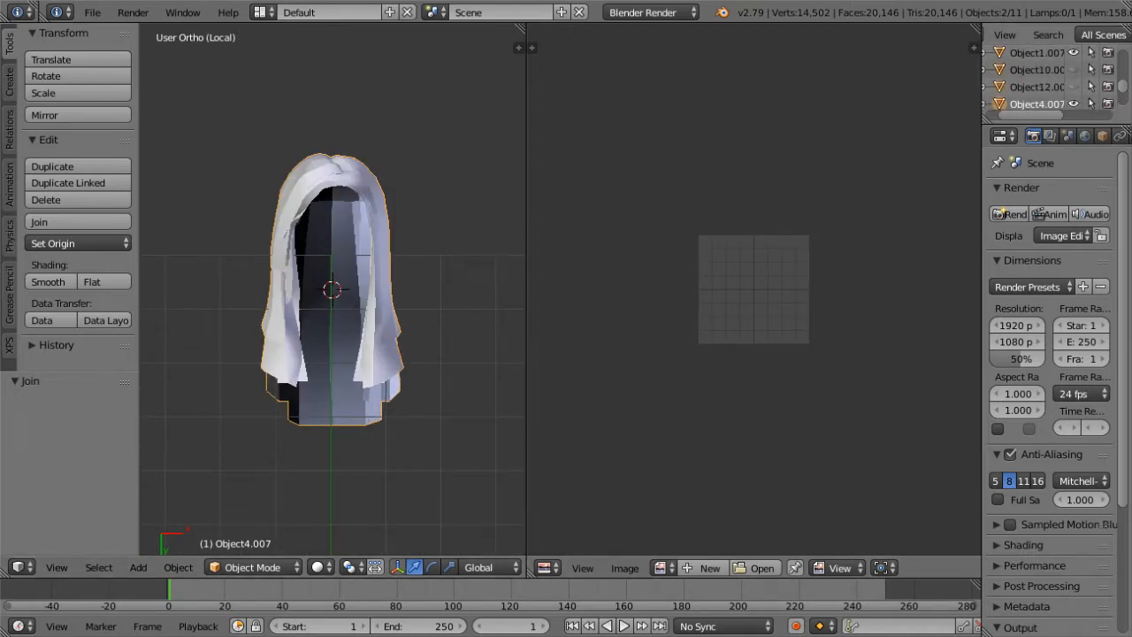
scroll(1035, 75, down, 2)
right_click(1034, 76)
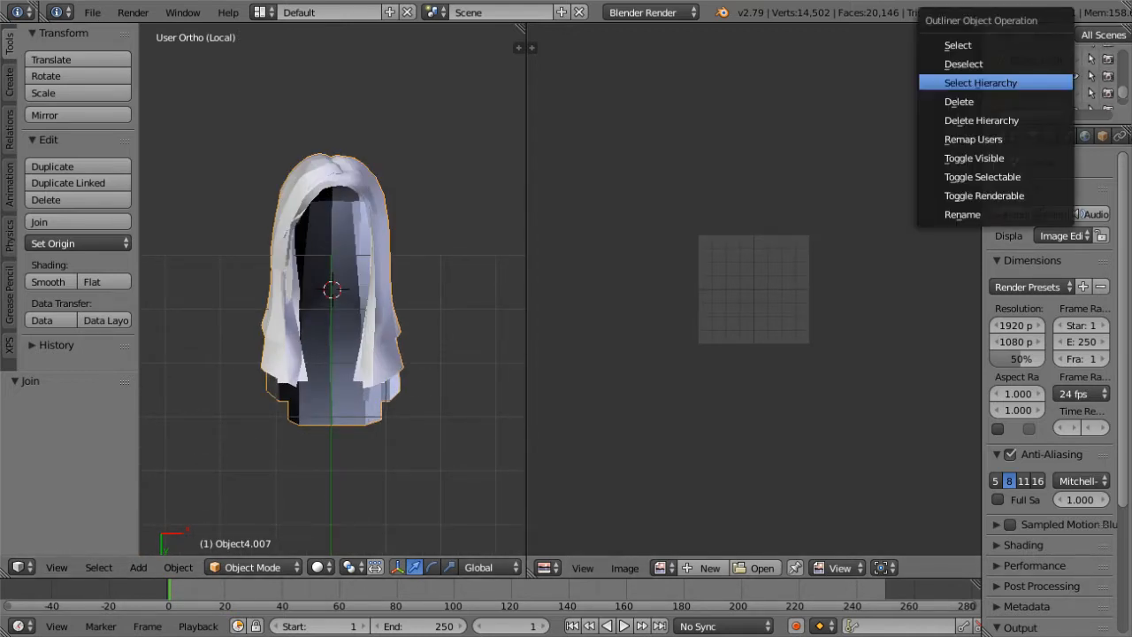
click(973, 101)
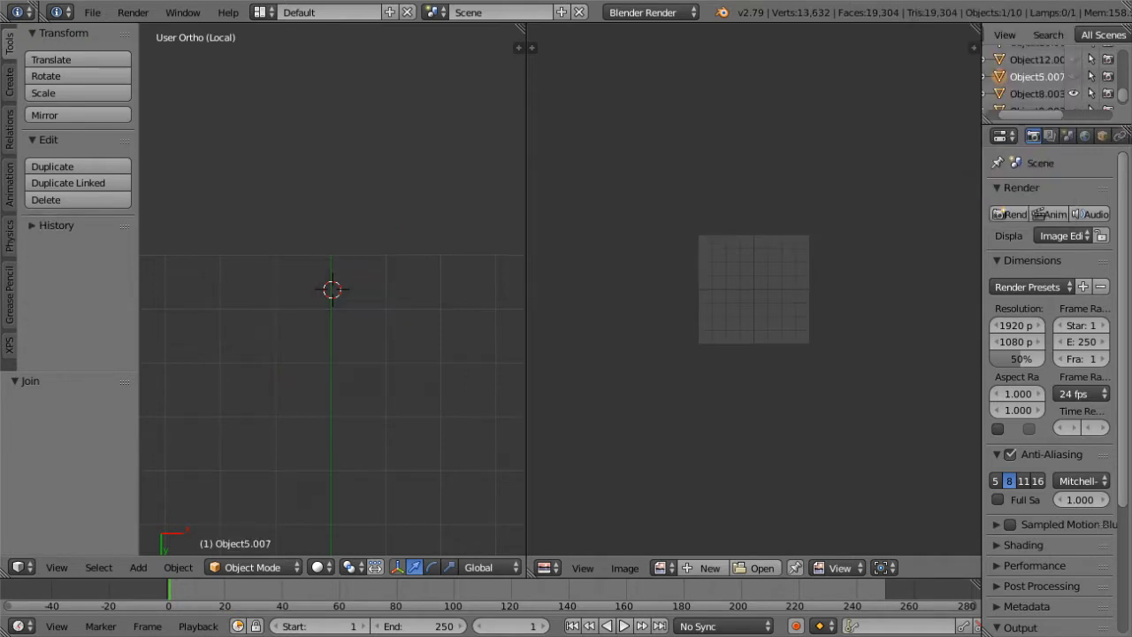
right_click(1036, 76)
click(973, 99)
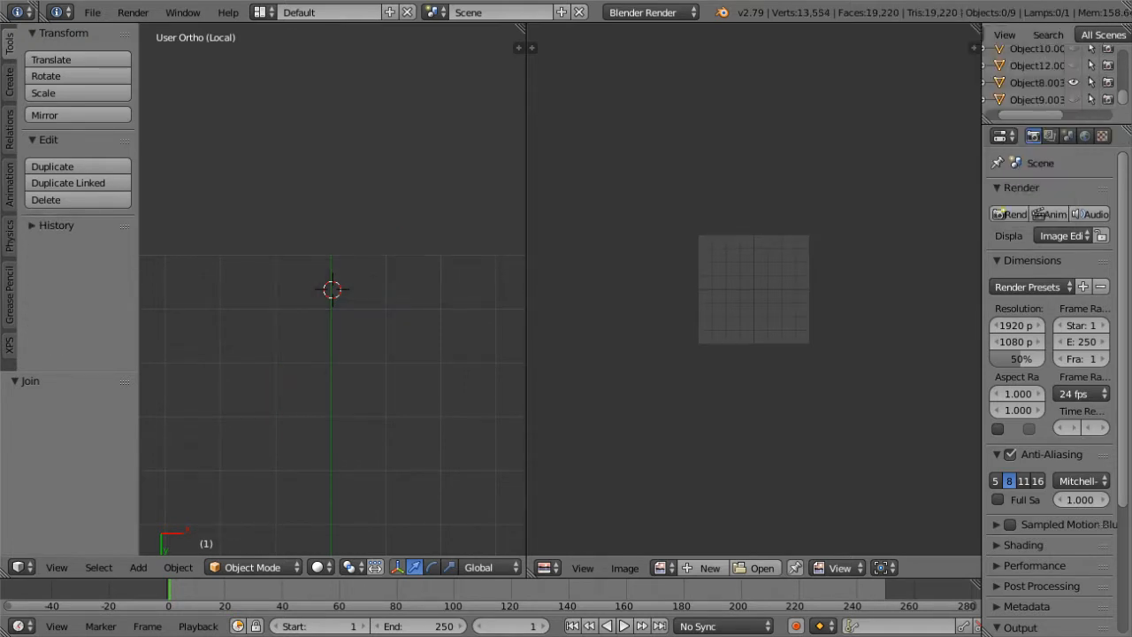
Step: Delete the Object9.003, Object10, Object12 and Object1.007 meshes from the scene
right_click(1035, 99)
click(964, 101)
scroll(1048, 76, up, 1)
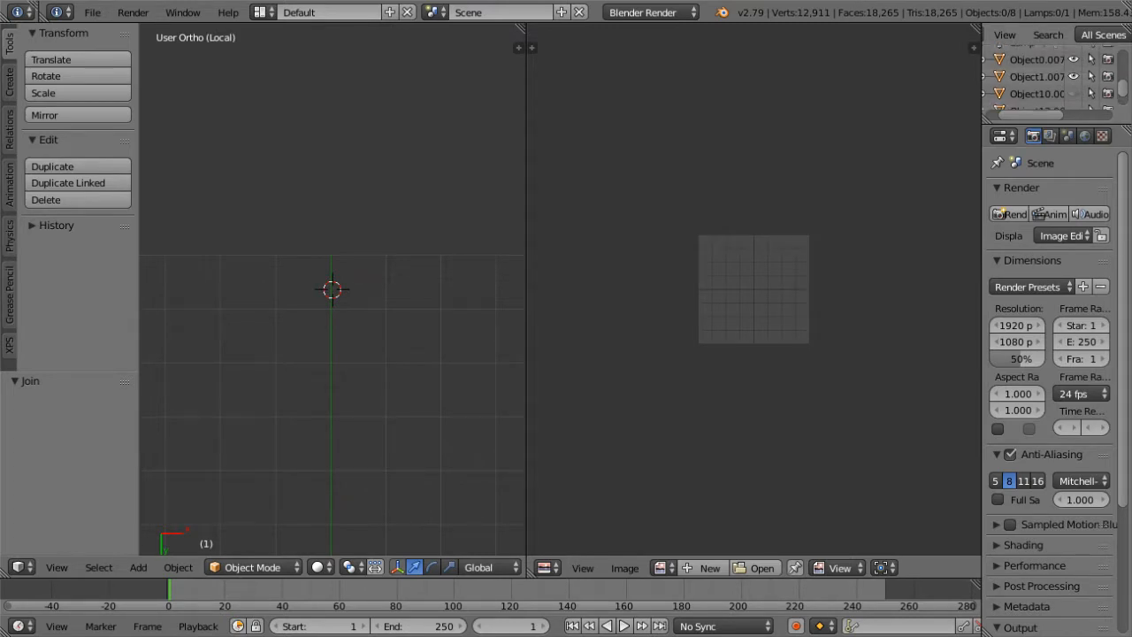
right_click(1035, 97)
click(1033, 102)
right_click(1033, 101)
click(1033, 102)
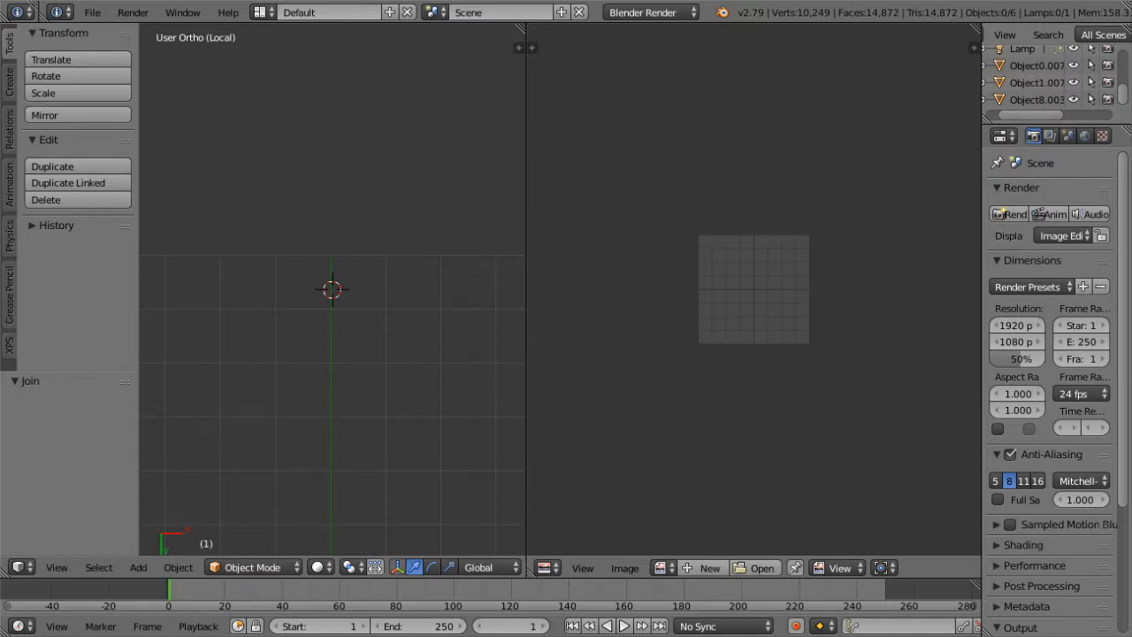
right_click(1034, 82)
click(1033, 99)
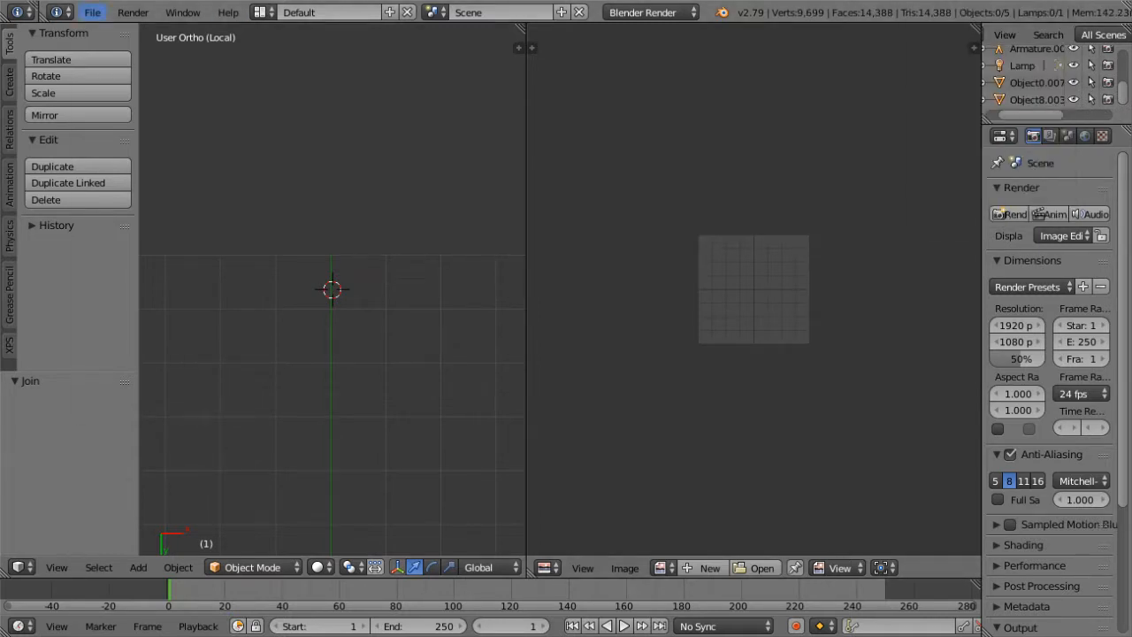
Step: Import Object0.obj from the Hair Model folder, frame it in the local view and hide Object8.003
click(92, 13)
mouse_move(141, 337)
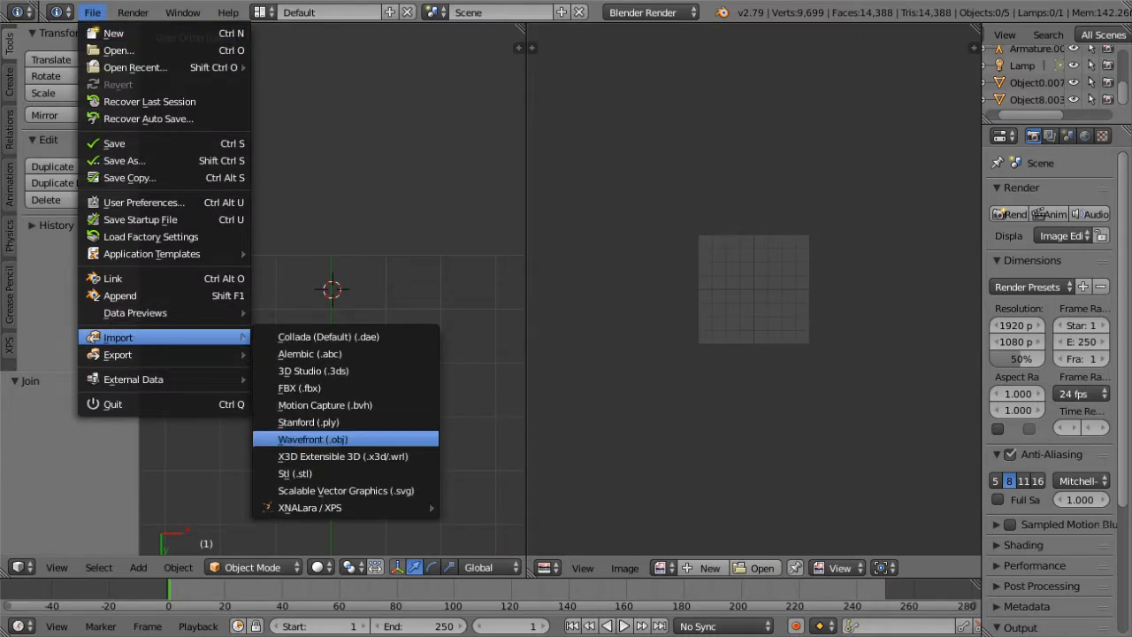
click(319, 435)
double_click(274, 115)
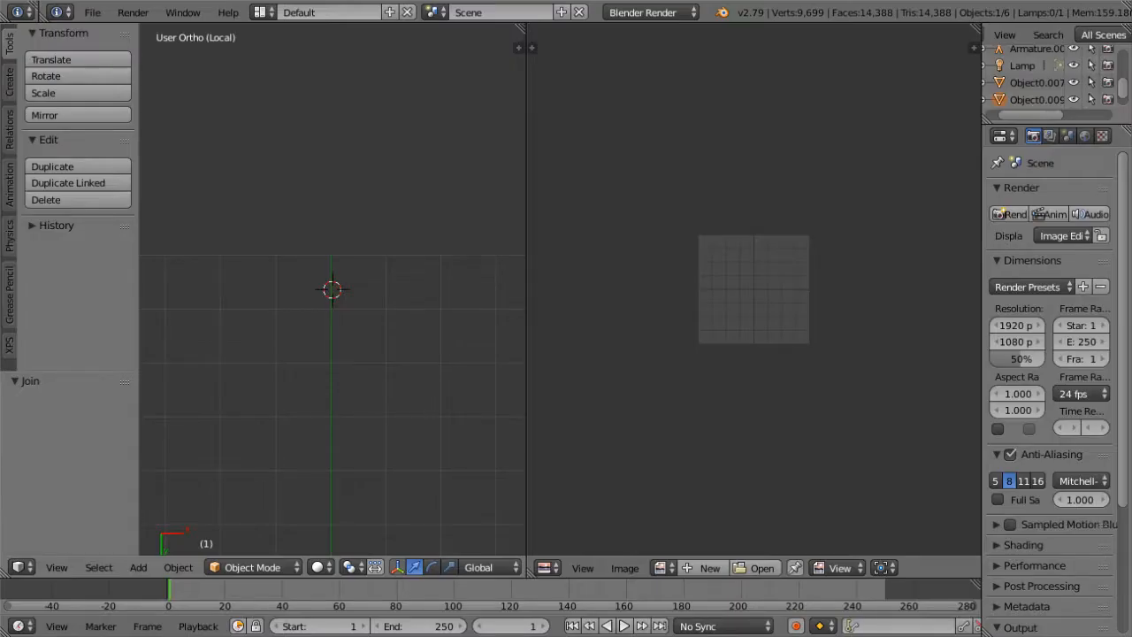
click(170, 238)
key(shift+c)
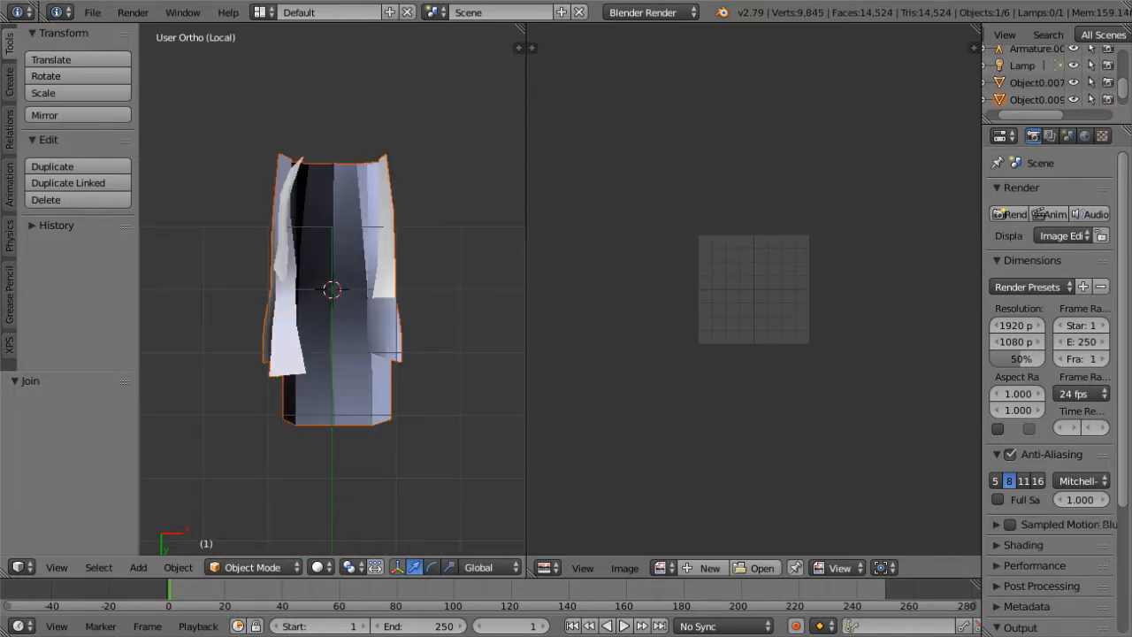
scroll(1039, 75, down, 1)
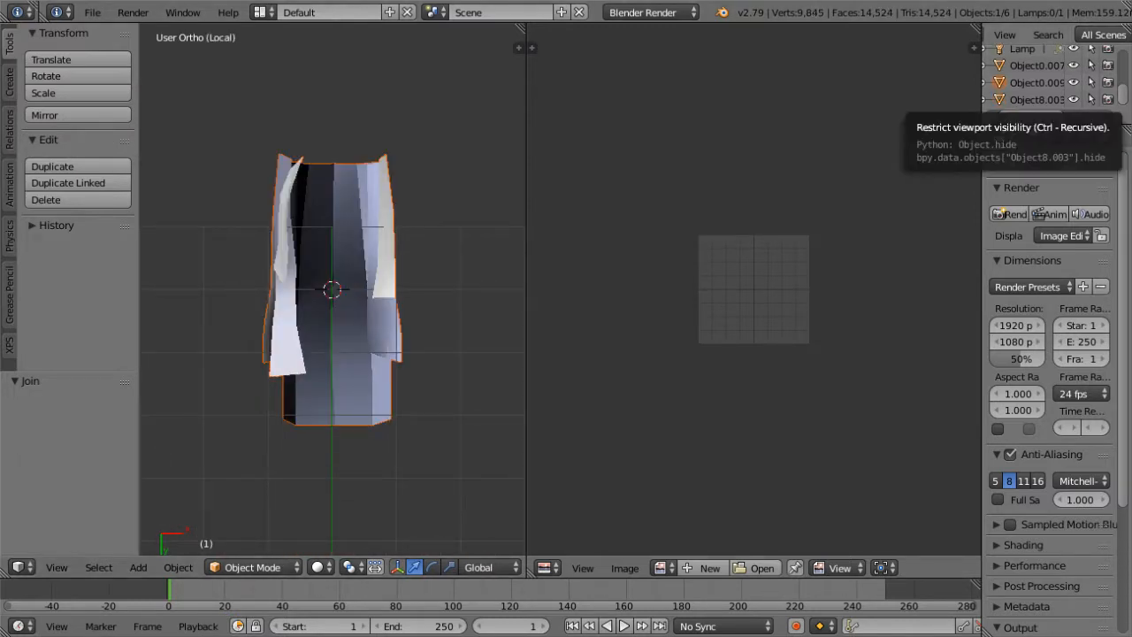
click(1073, 99)
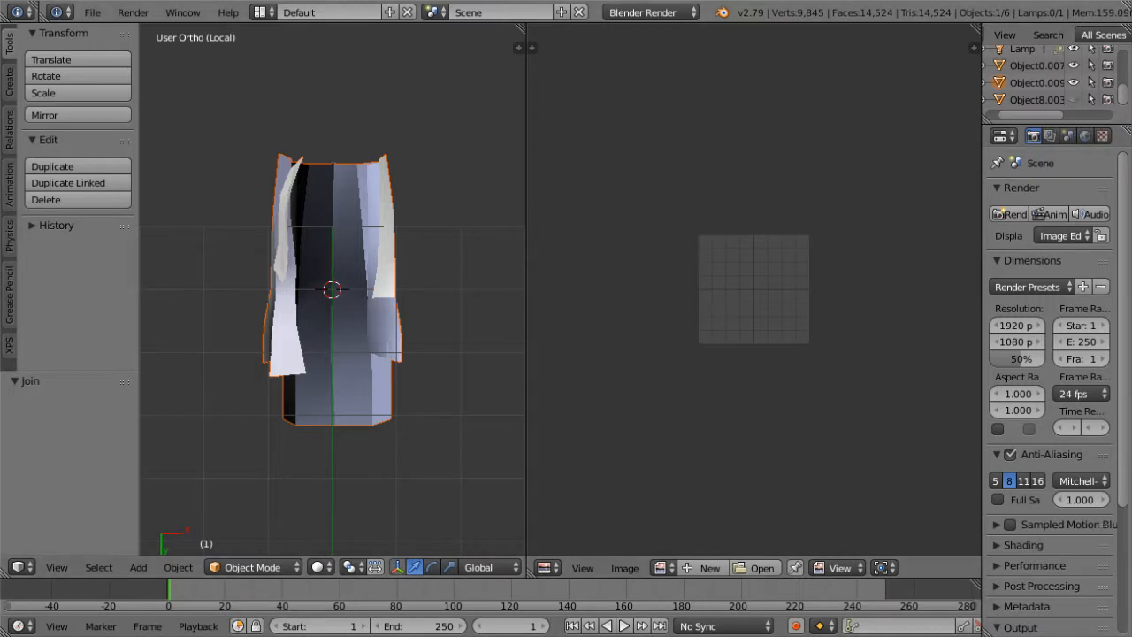
Step: Import Object1.obj from the Hair Model folder and show it with the newly imported Object0 part
click(92, 13)
mouse_move(124, 337)
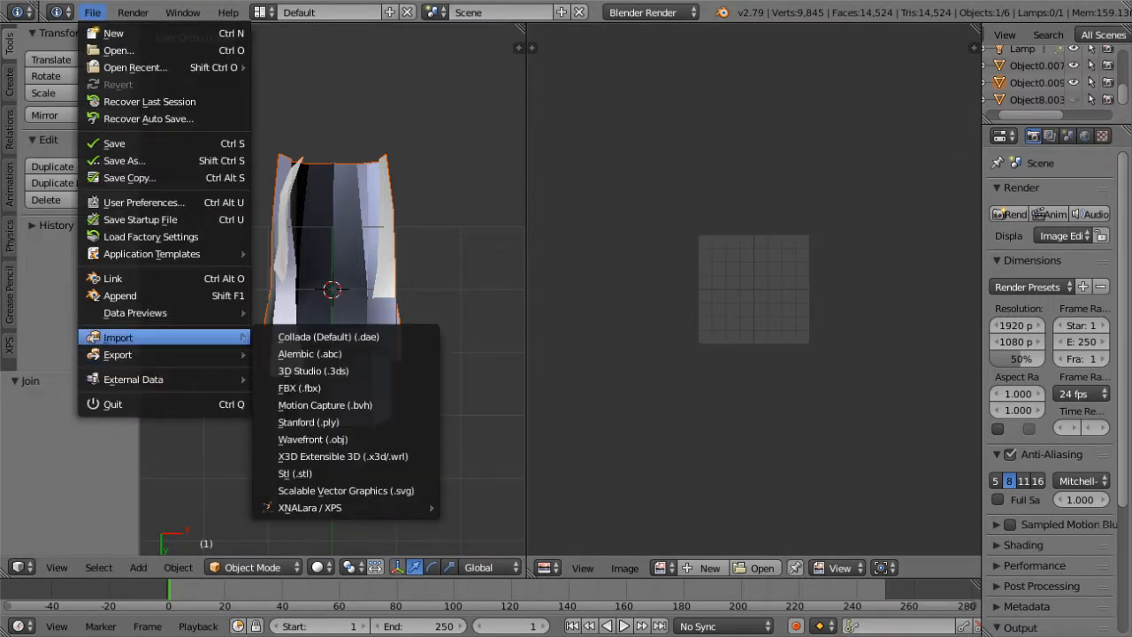
click(313, 439)
double_click(313, 132)
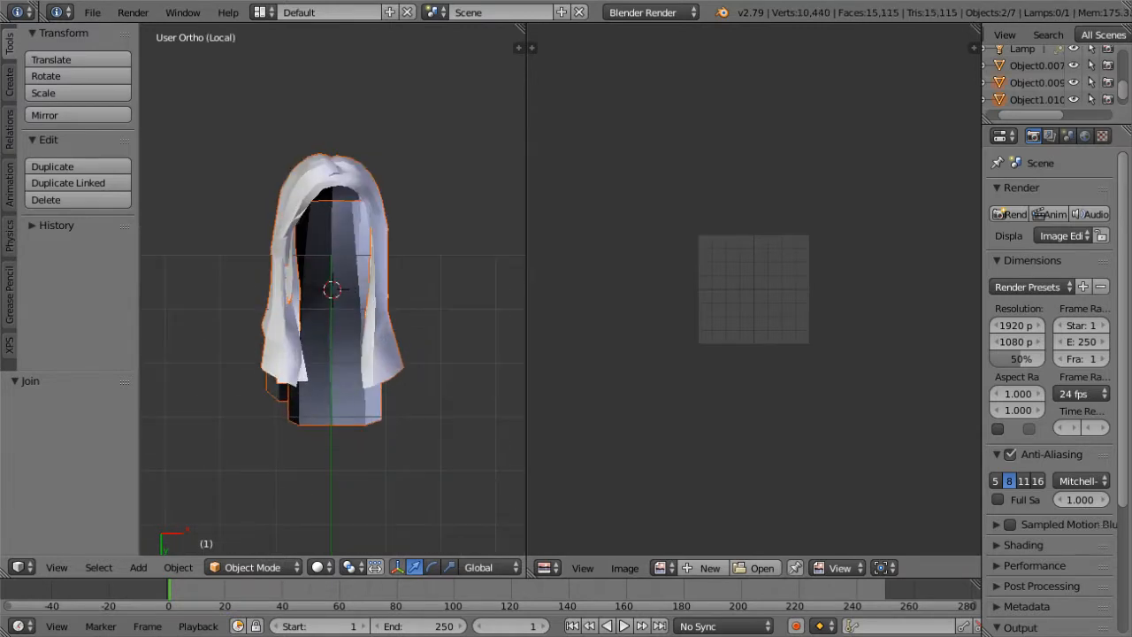
Step: Import Object2.obj from the Hair Model folder and isolate it together with the Object0 and Object1 hair parts
click(94, 12)
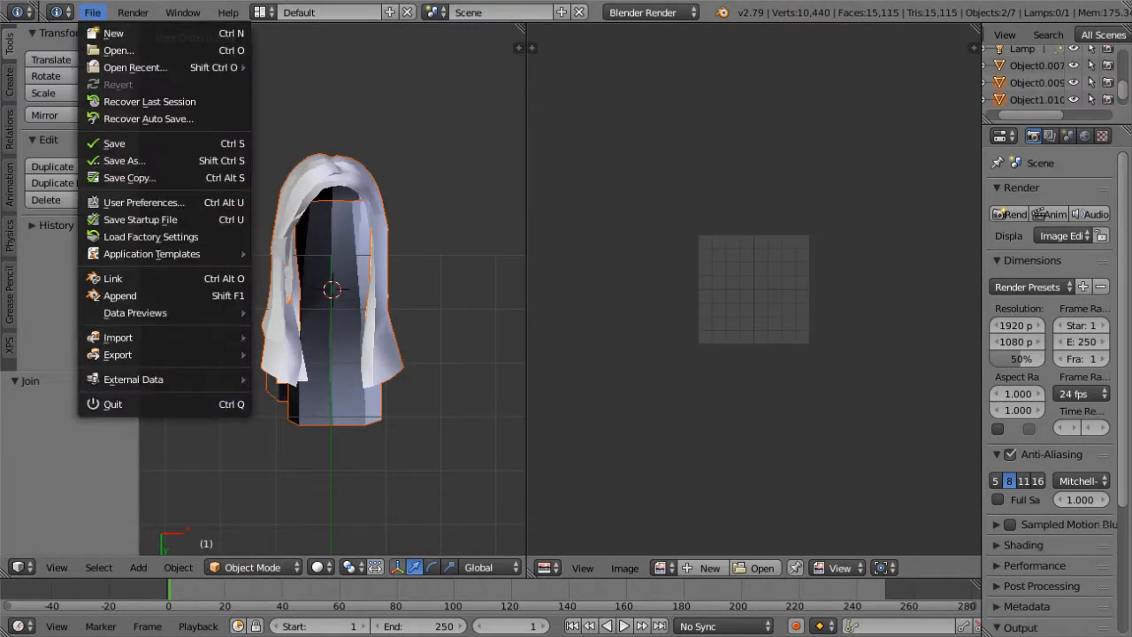
mouse_move(118, 337)
click(336, 439)
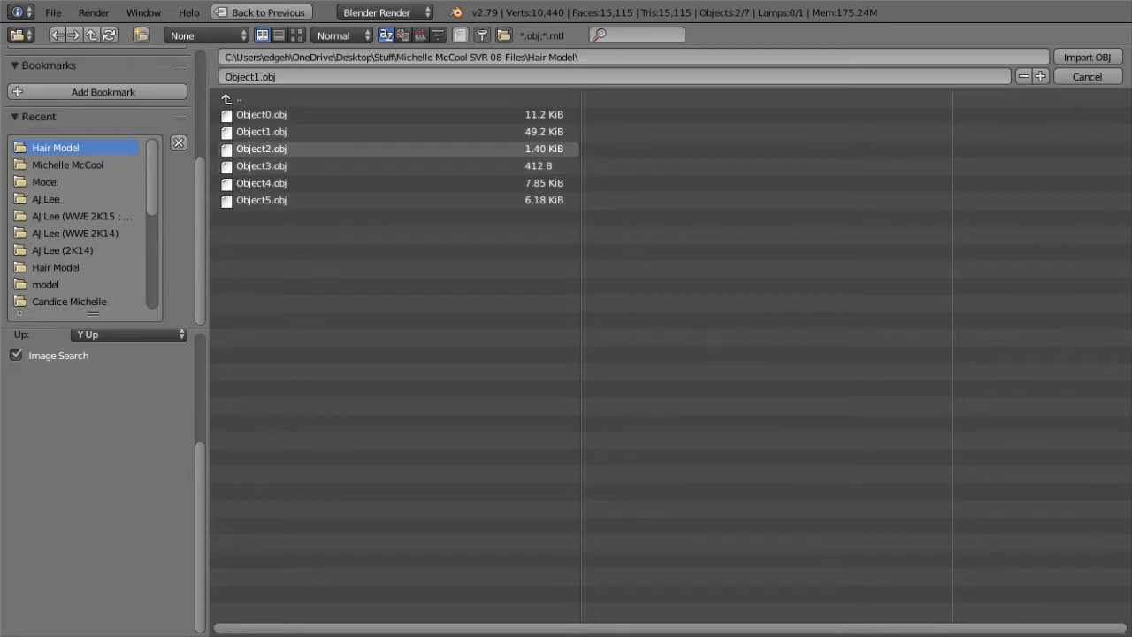
double_click(336, 149)
key(a)
key(KP_Divide)
key(KP_Divide)
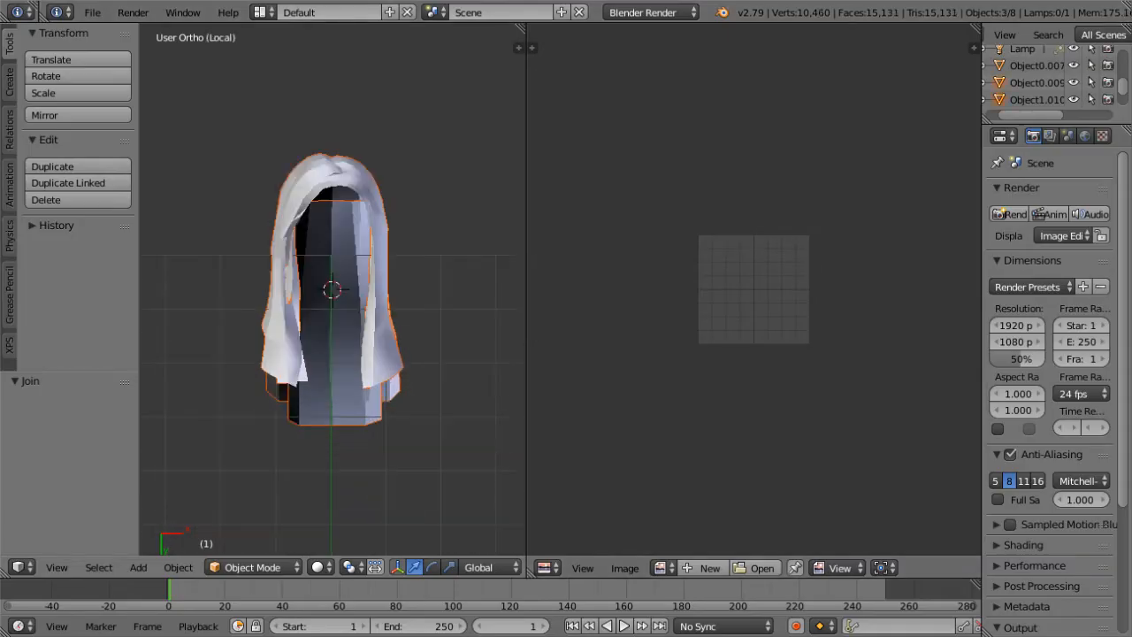
Step: Import Object3.obj from the Hair Model folder and include it in the local view with the other hair parts
click(92, 12)
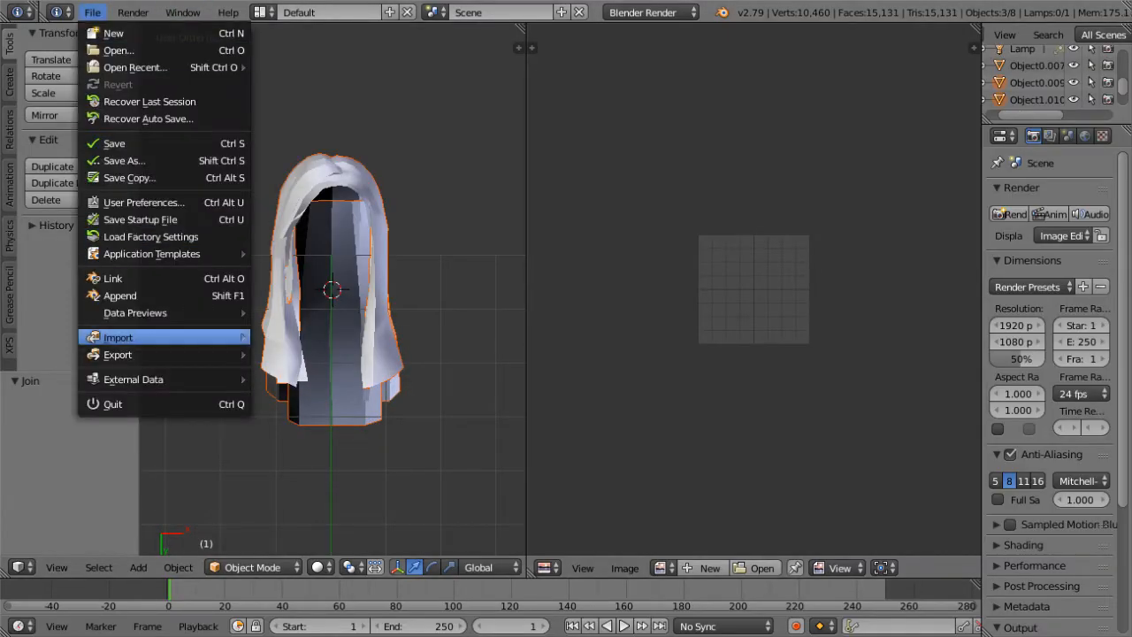
mouse_move(118, 337)
click(312, 439)
double_click(270, 165)
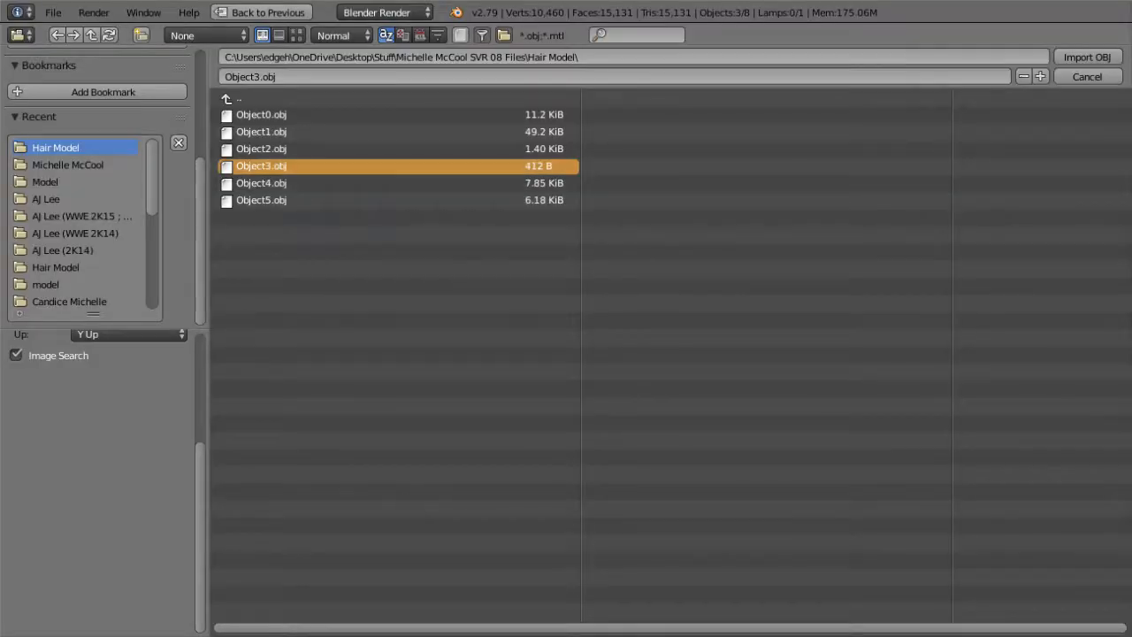
key(a)
key(KP_Divide)
key(KP_Divide)
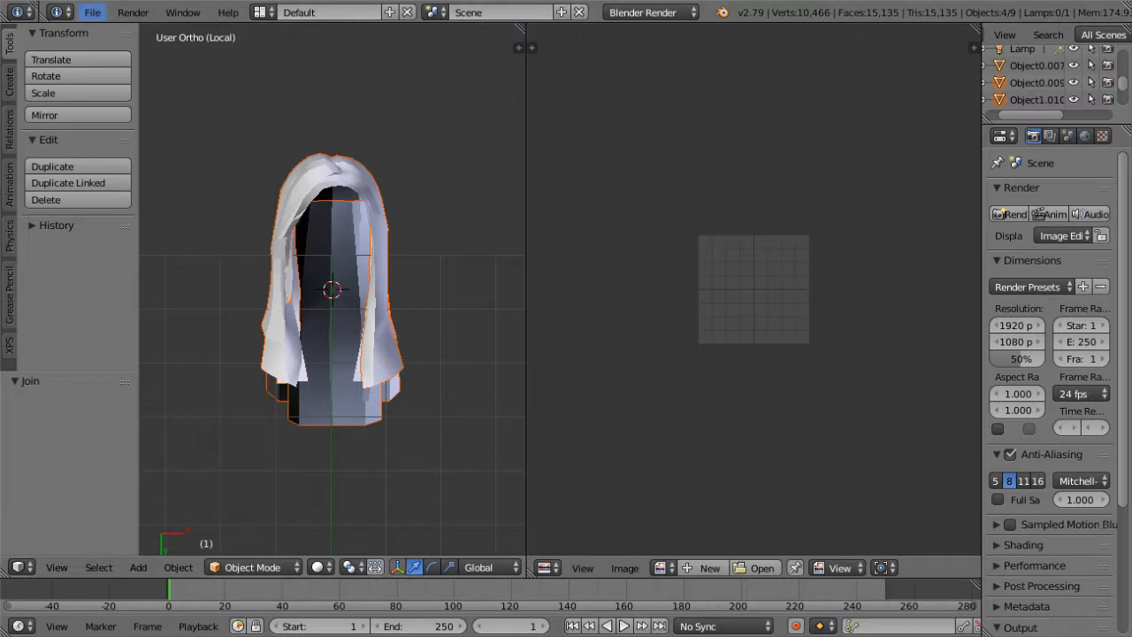
Step: Import Object4.obj from the Hair Model folder again as a Wavefront file
click(92, 13)
mouse_move(124, 337)
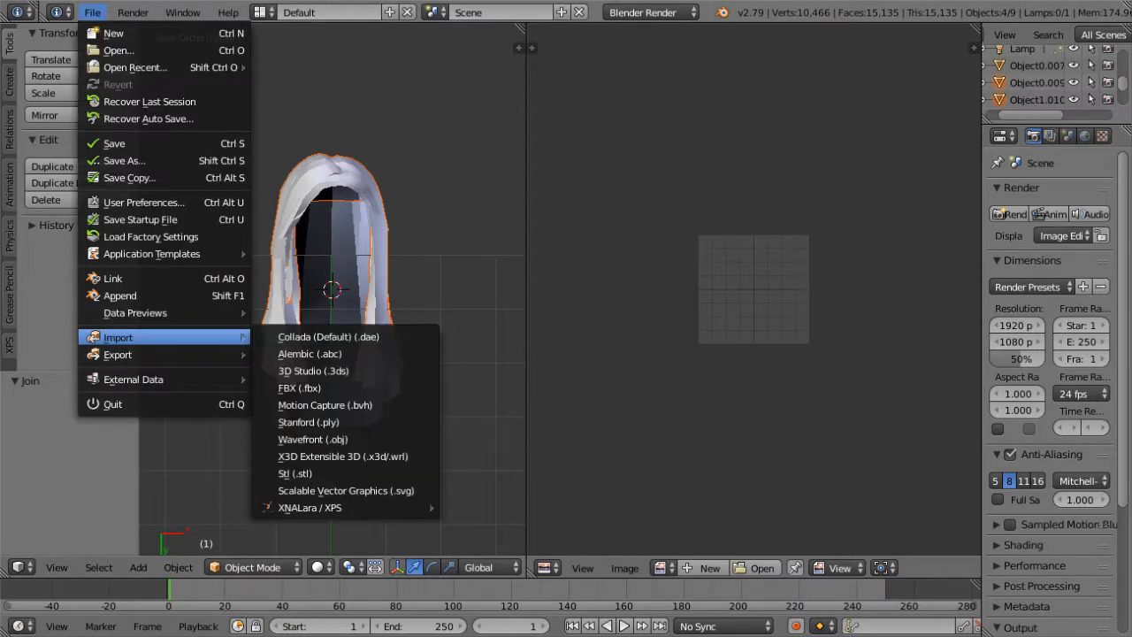
click(313, 439)
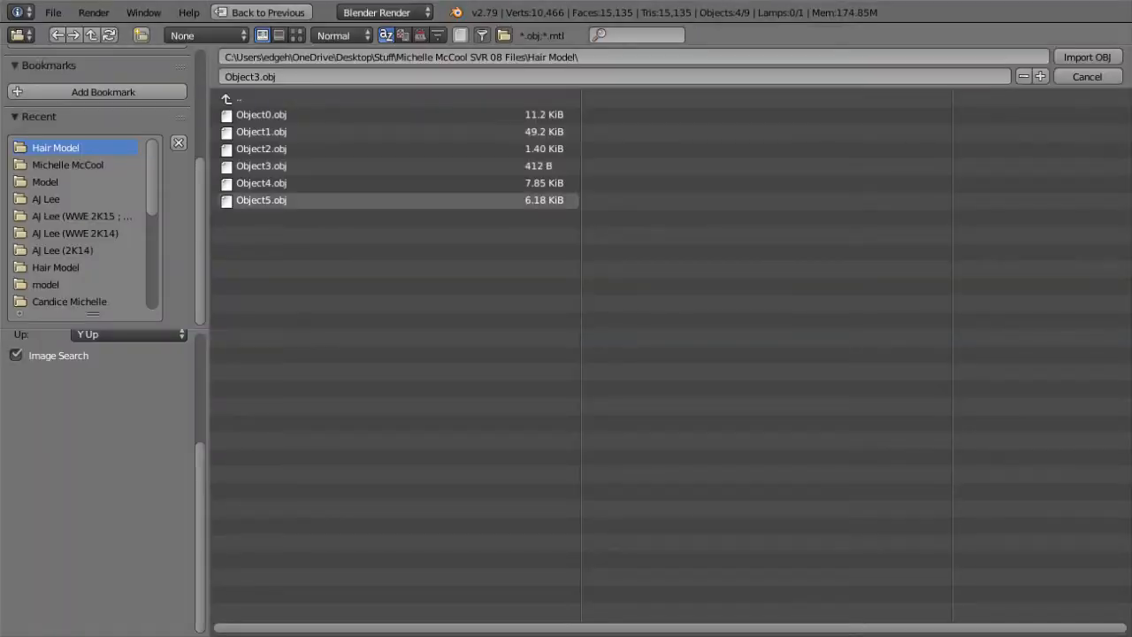
double_click(296, 183)
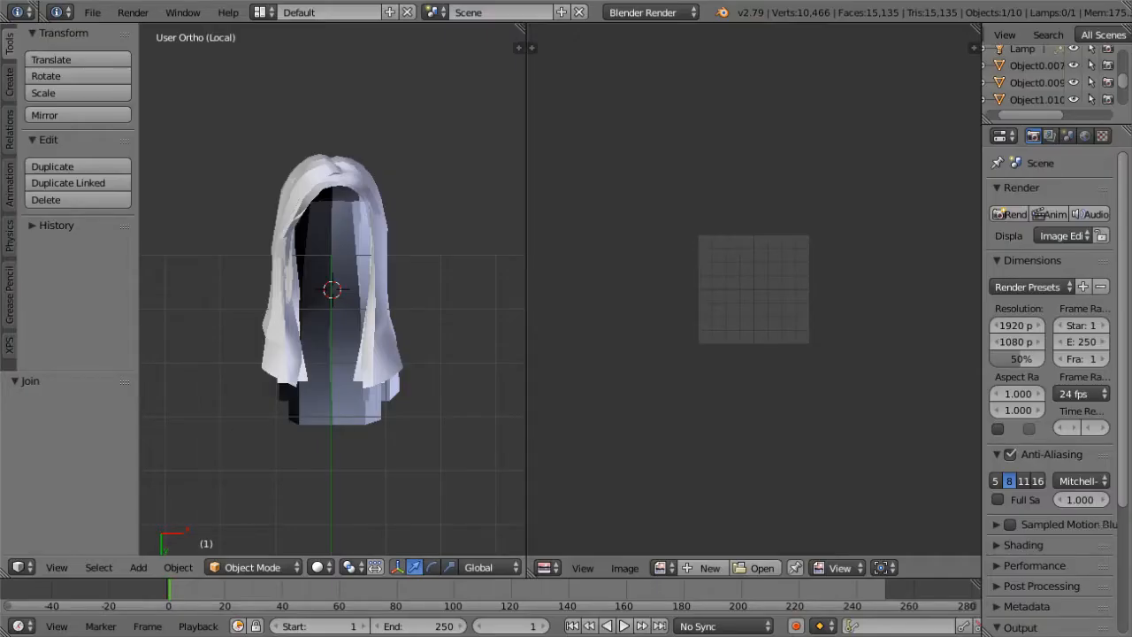
Step: Show the newly imported Object4 hair part in local view together with the other hair parts
click(292, 479)
key(KP_Divide)
key(KP_Divide)
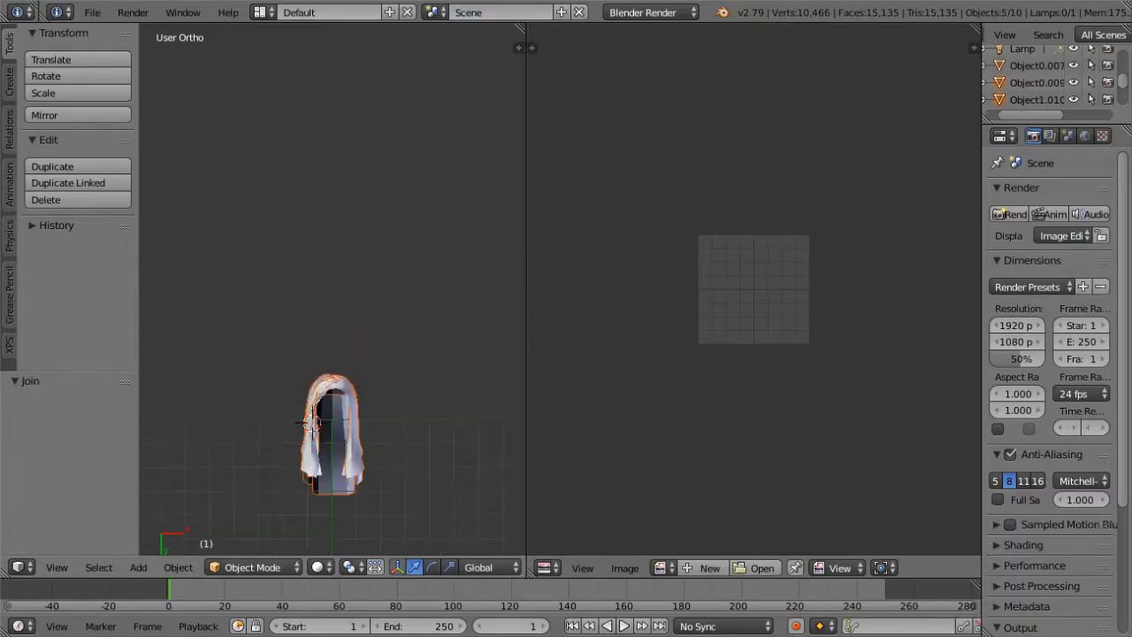
Step: Import the next Hair Model part as a Wavefront file and isolate it together with the other hair parts
click(92, 12)
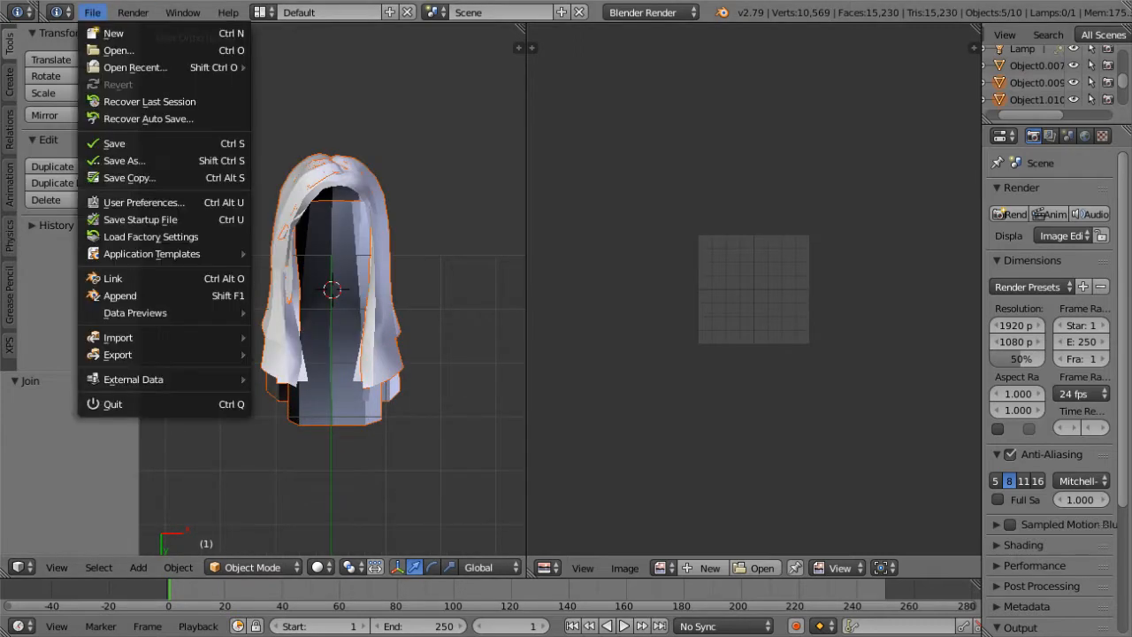
mouse_move(118, 337)
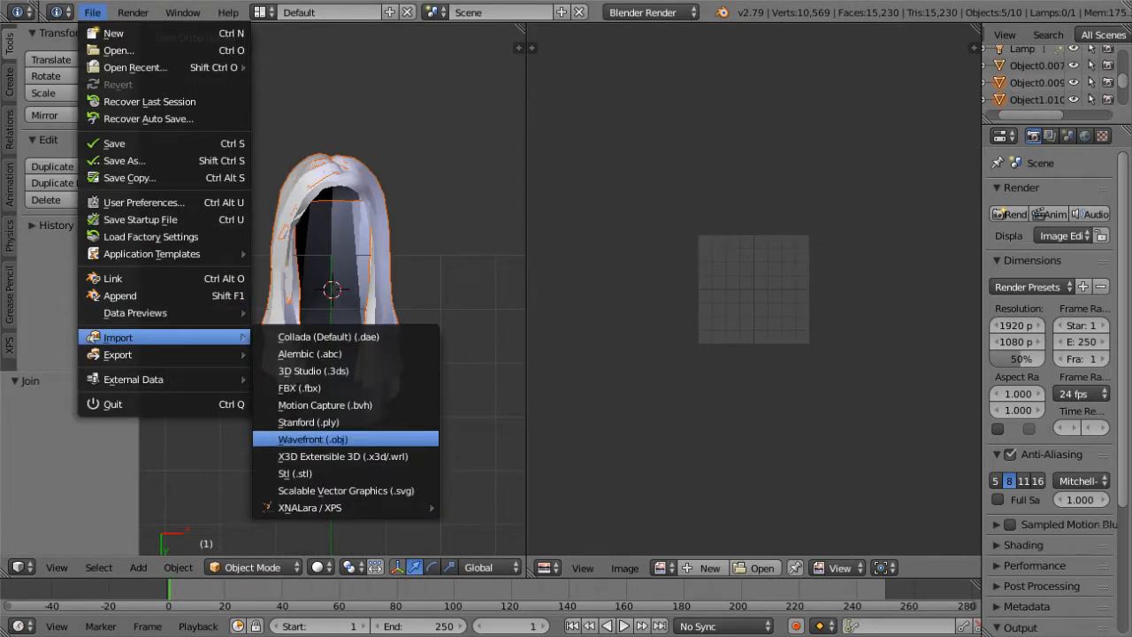
click(372, 439)
double_click(292, 200)
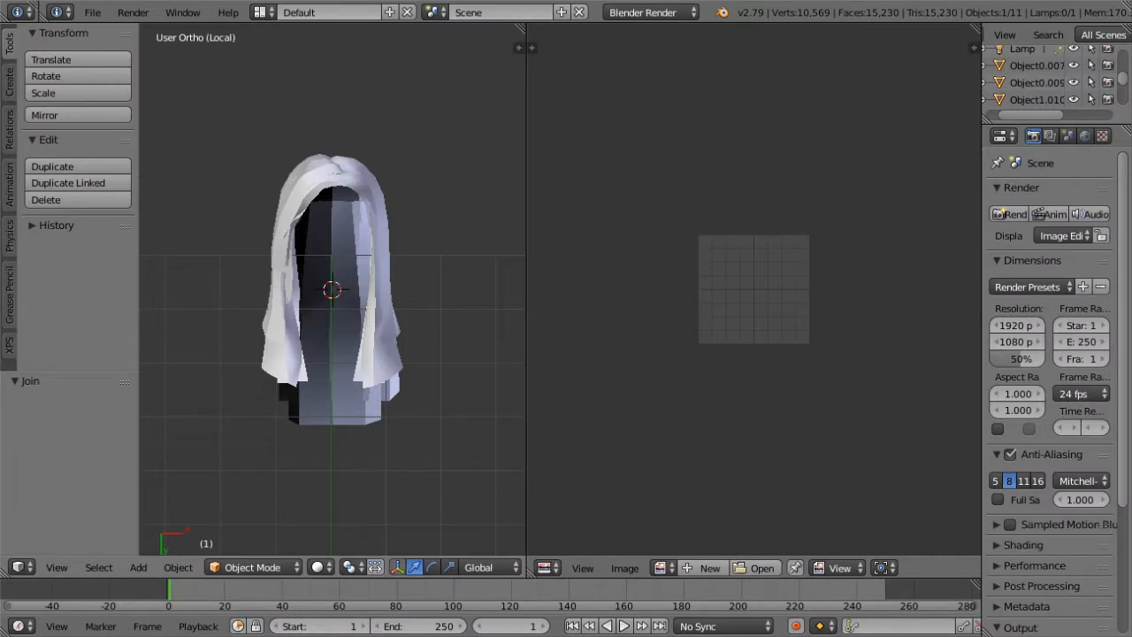
key(KP_Divide)
key(KP_Divide)
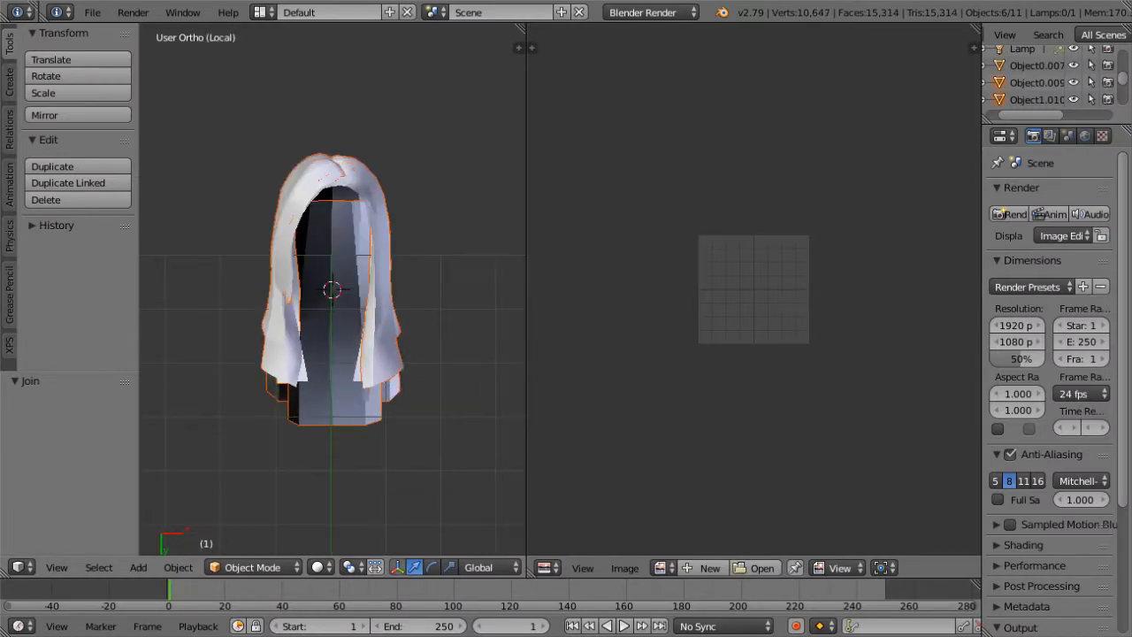
Step: Select all six isolated hair parts with Object0.009 as the active object and join them into one mesh
click(98, 567)
click(133, 504)
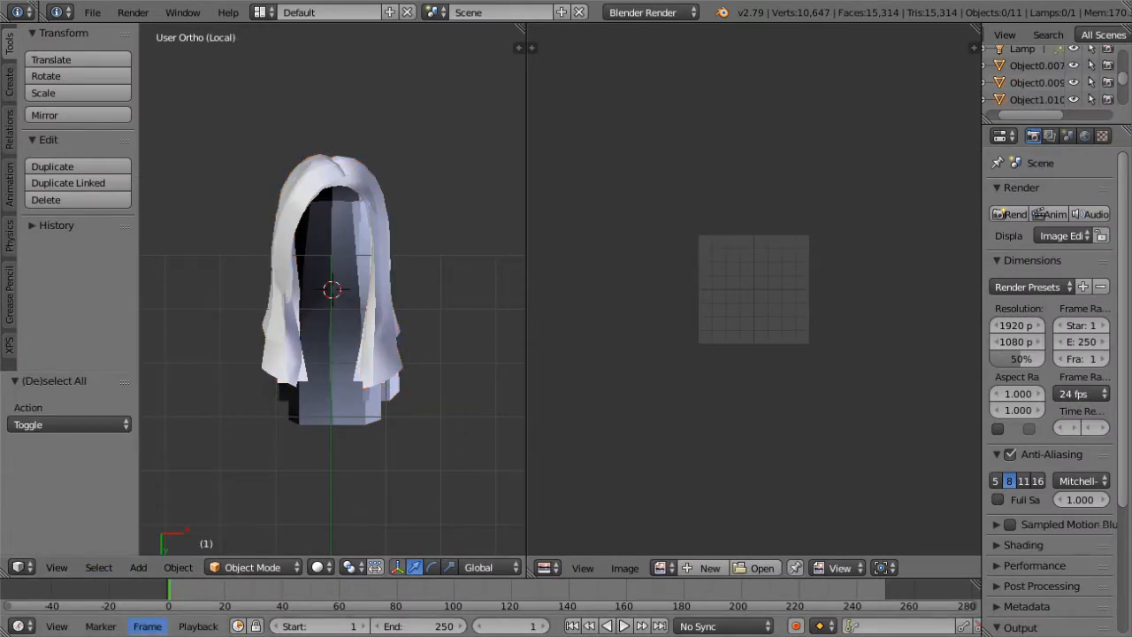
click(99, 567)
click(132, 505)
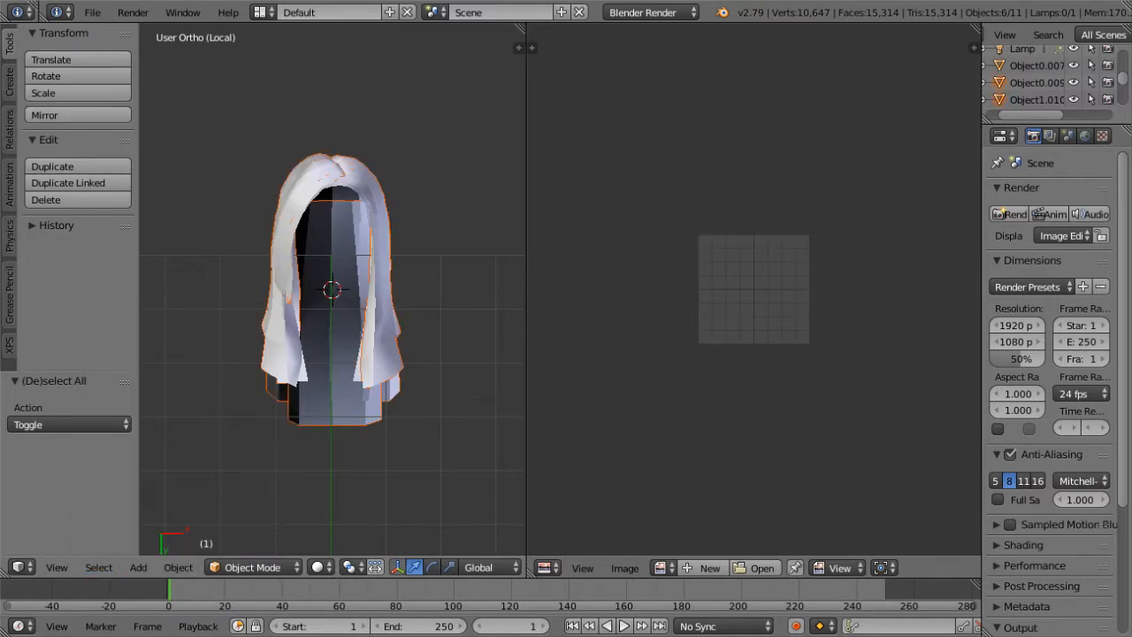
right_click(338, 354)
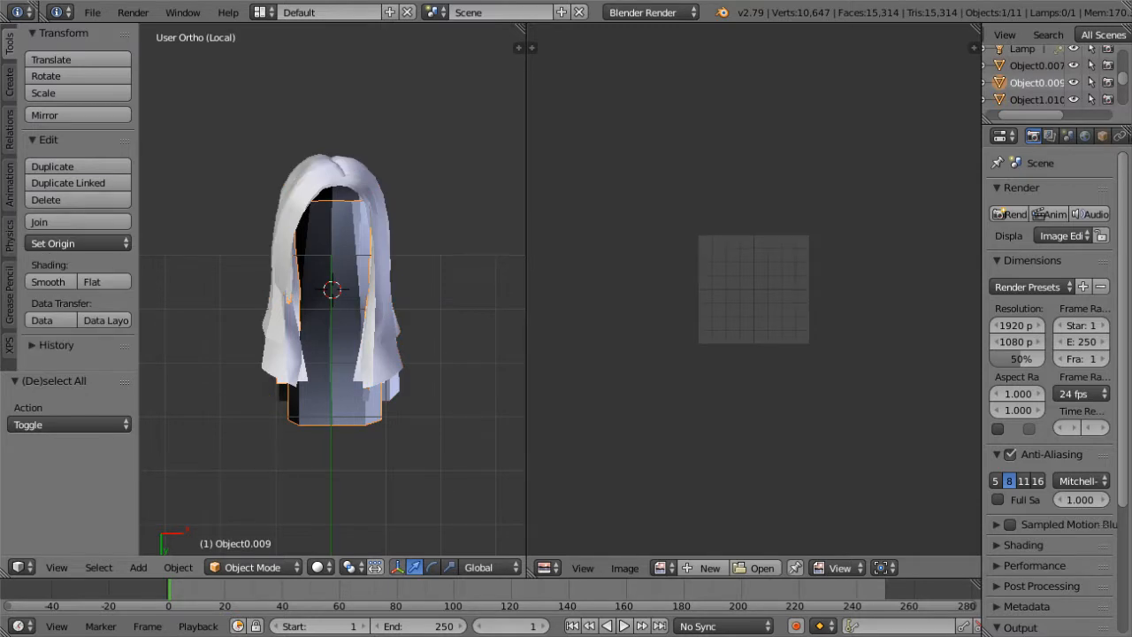
click(98, 567)
click(115, 503)
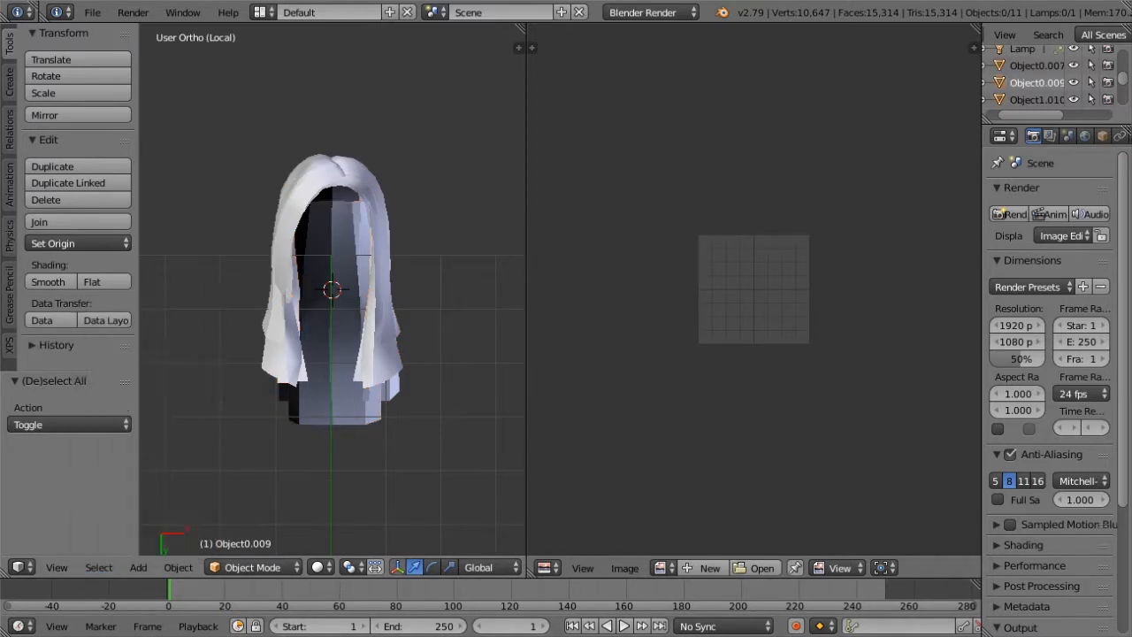
click(99, 567)
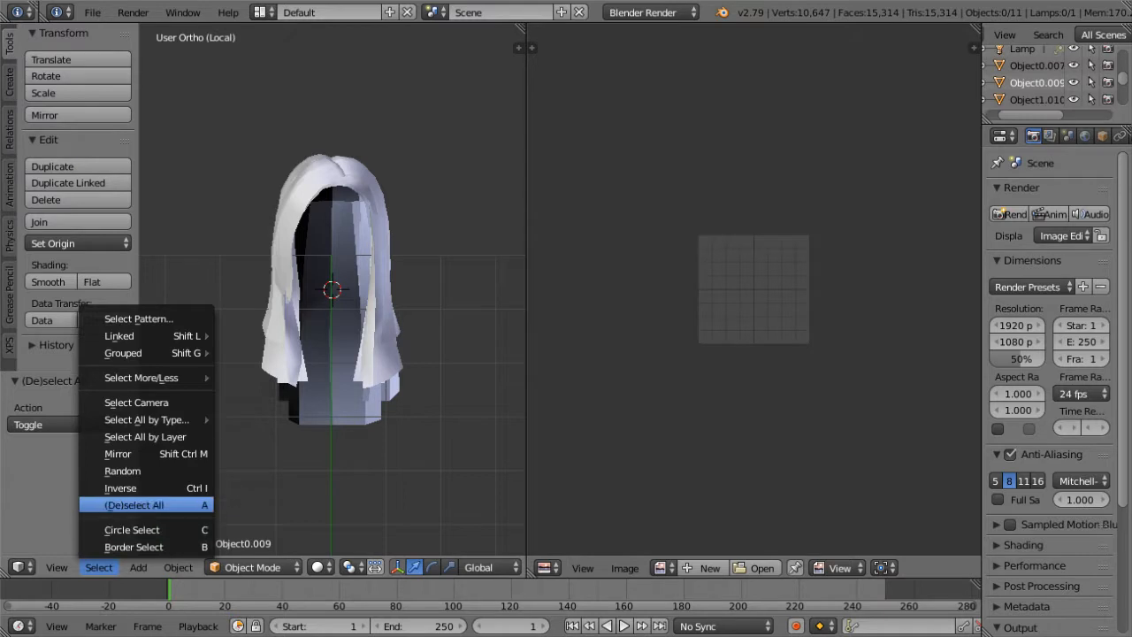
click(115, 503)
click(78, 222)
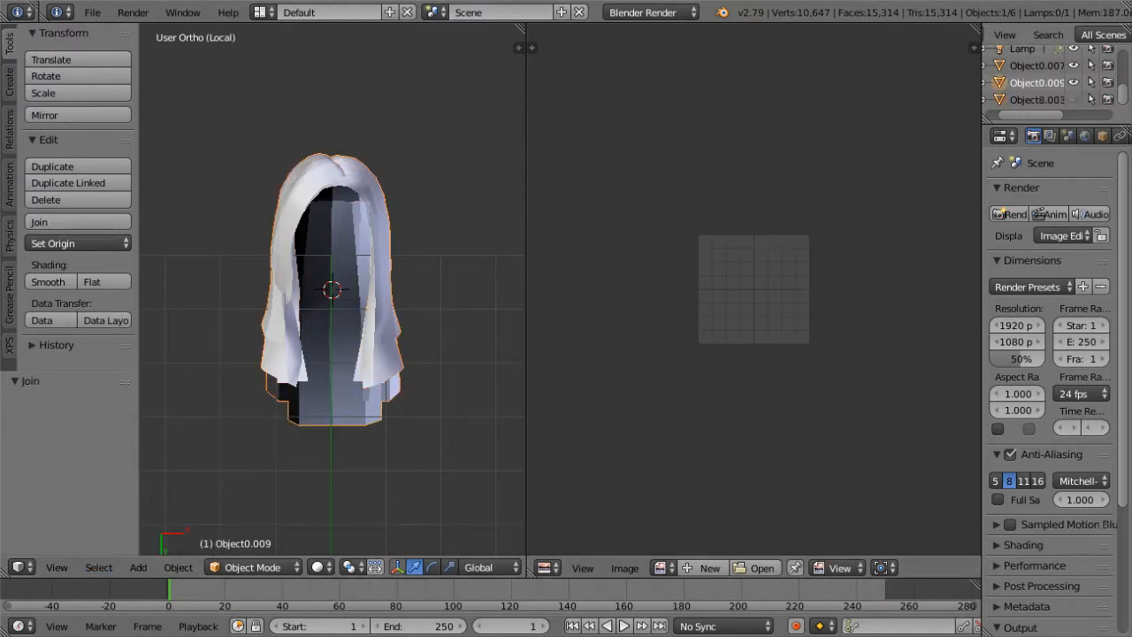
Step: Leave local view and move the joined hair onto the body's head, by about -0.53 on X and -0.42 on Y
key(KP_Divide)
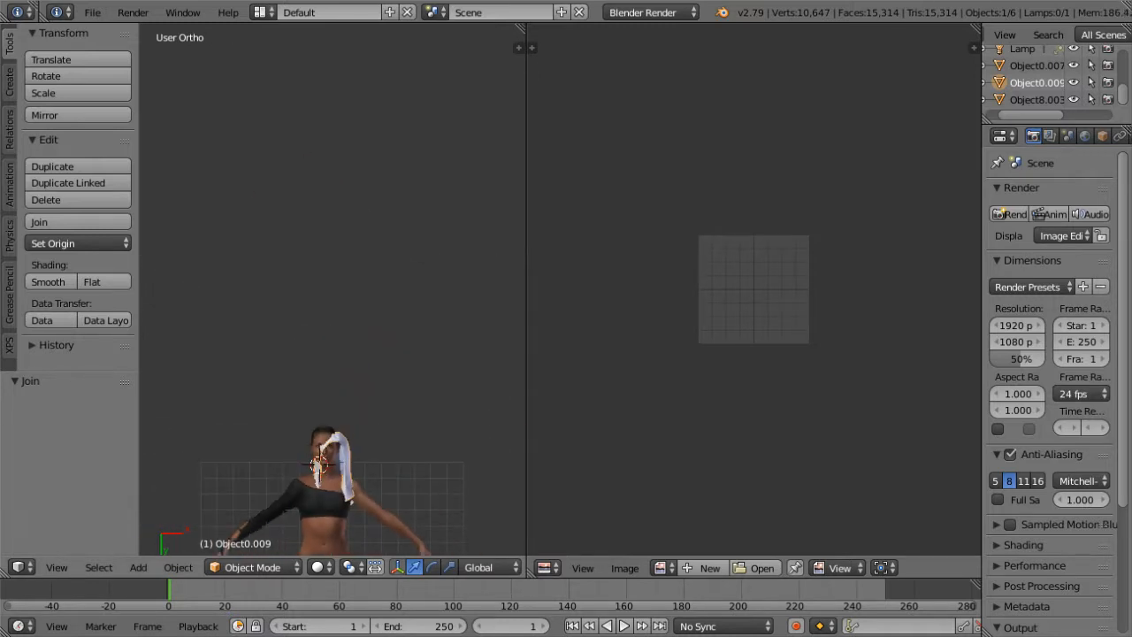
right_click(326, 513)
key(KP_Divide)
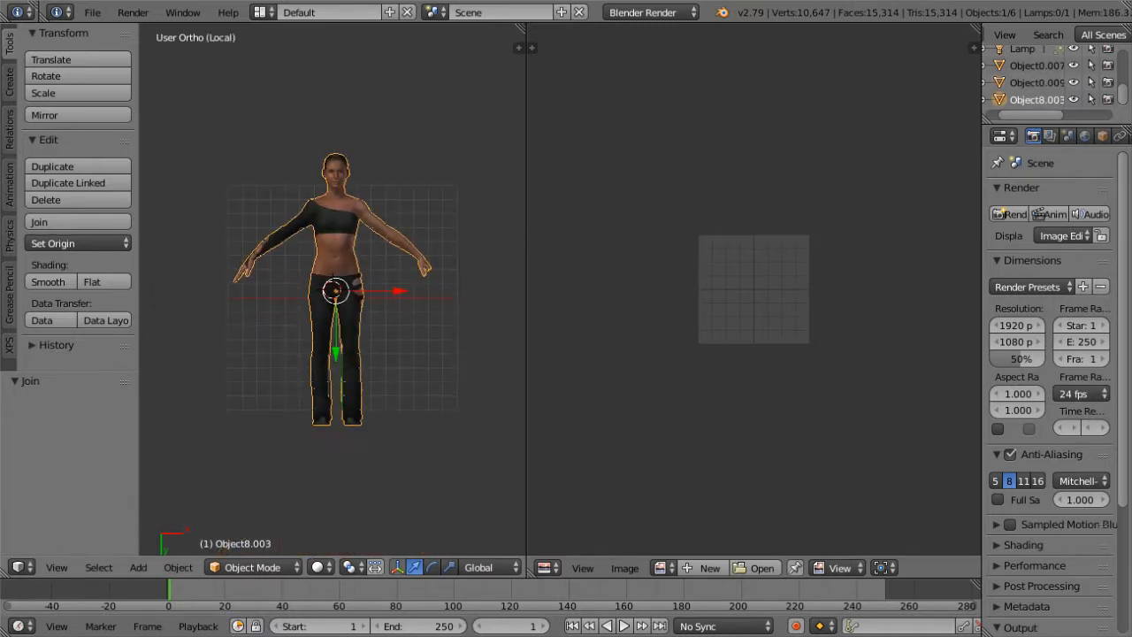
key(KP_Divide)
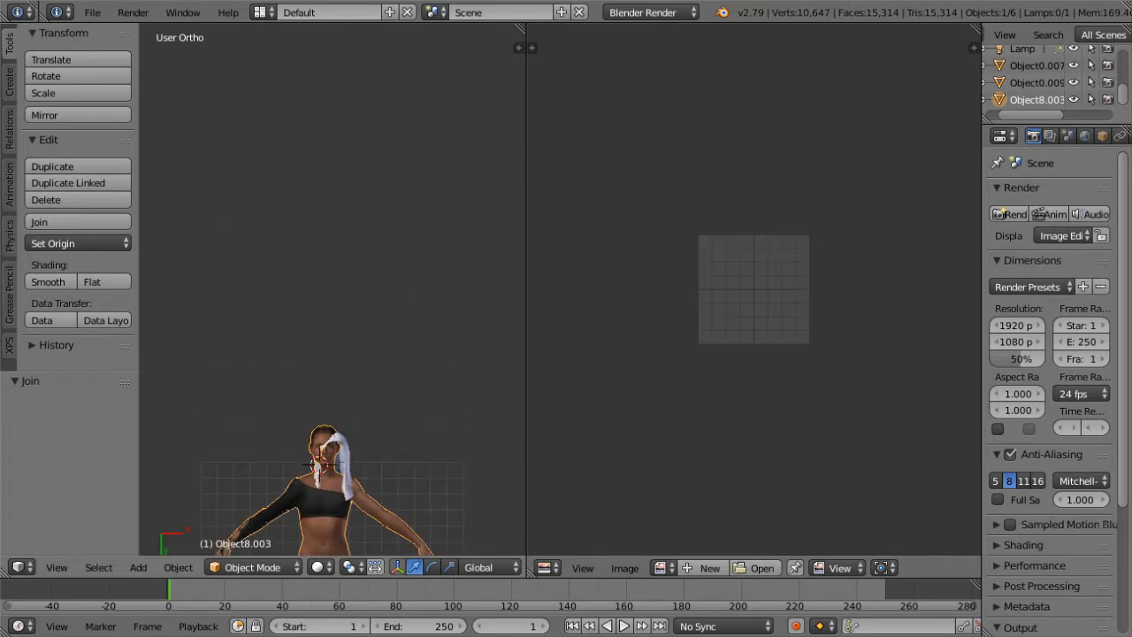
right_click(338, 458)
key(g)
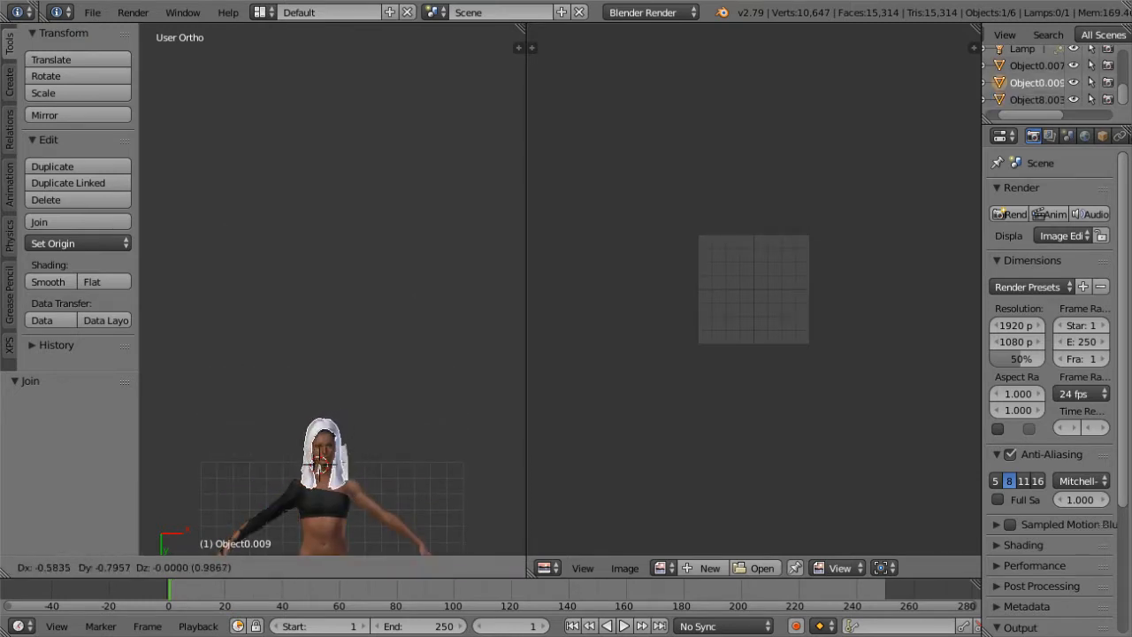
click(326, 449)
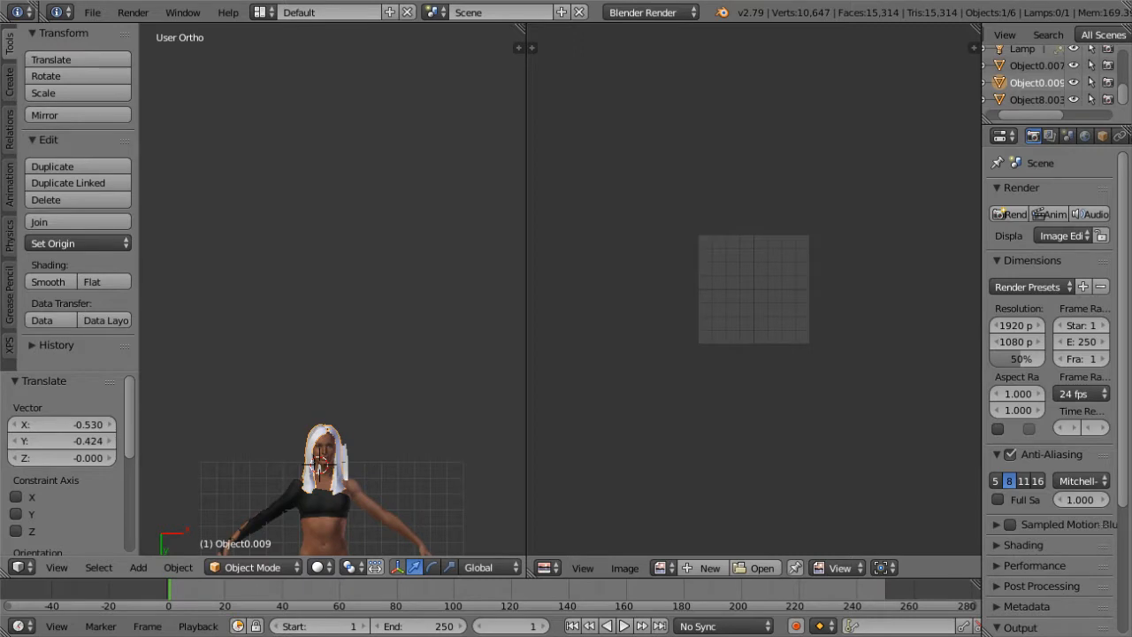
key(KP_Divide)
key(KP_Divide)
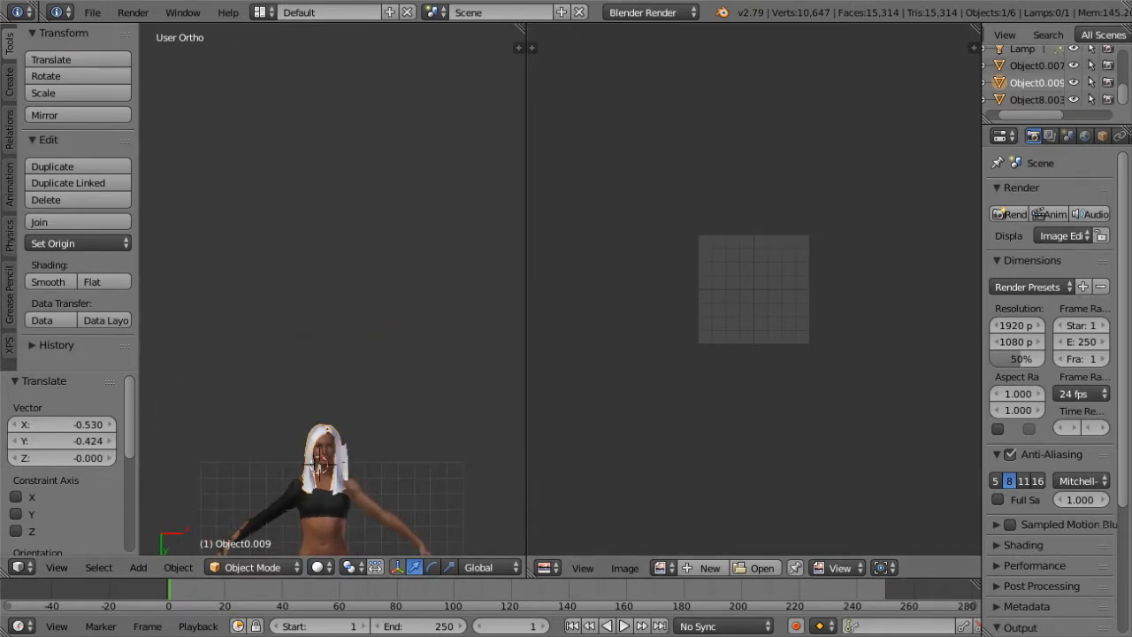
Step: Make the body Object8.003 active, select all objects, and join the hair meshes into the body mesh
right_click(325, 509)
key(KP_Divide)
key(KP_Divide)
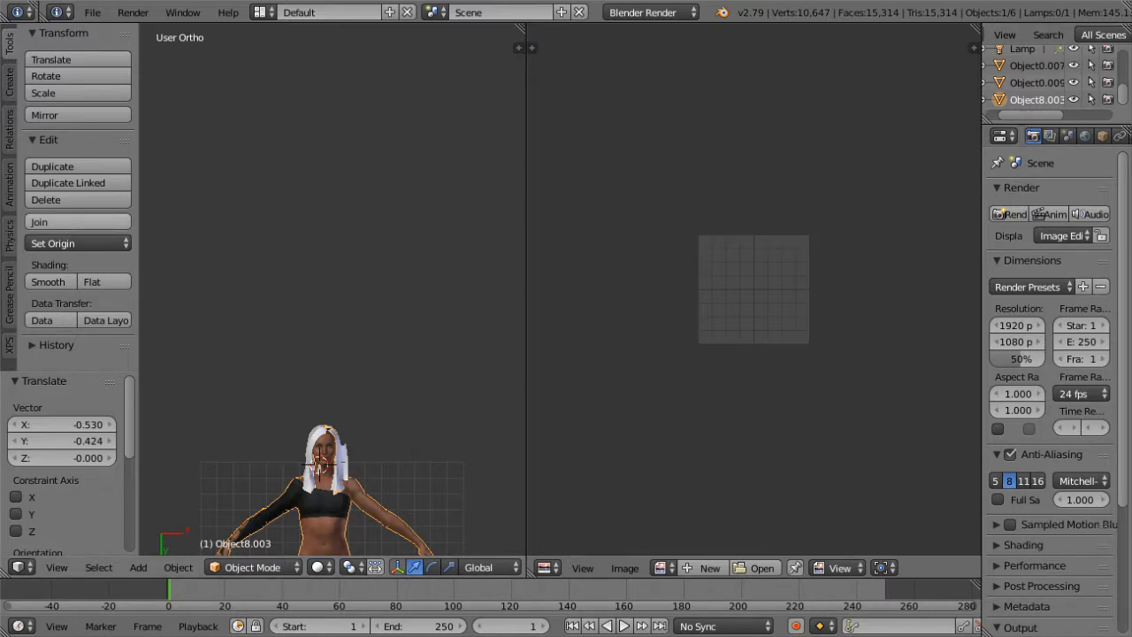
click(78, 222)
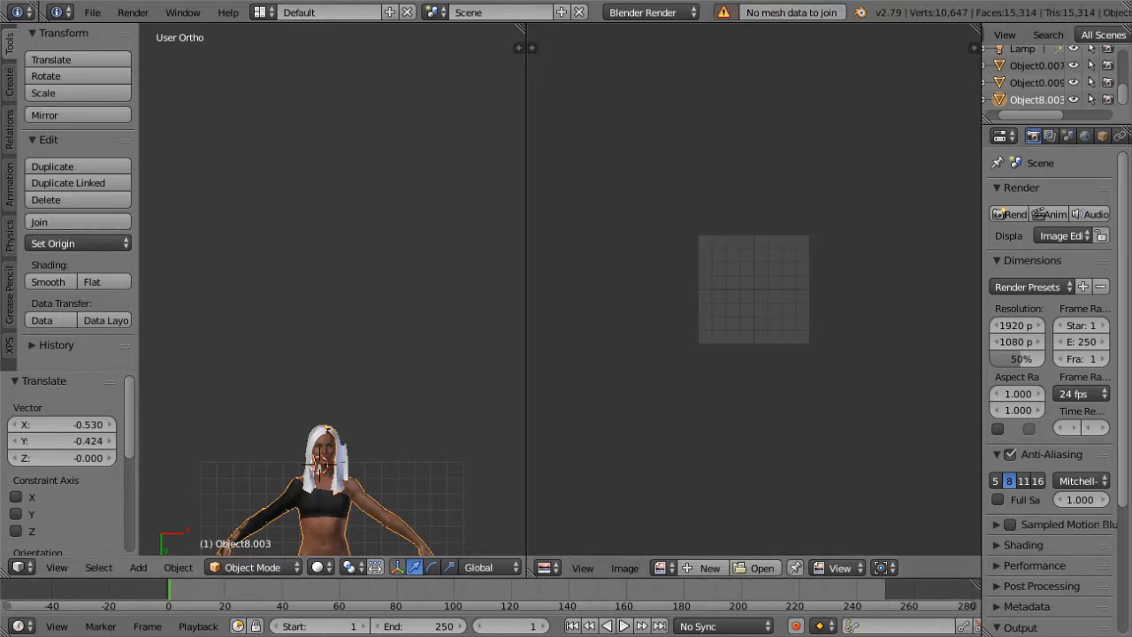
click(100, 567)
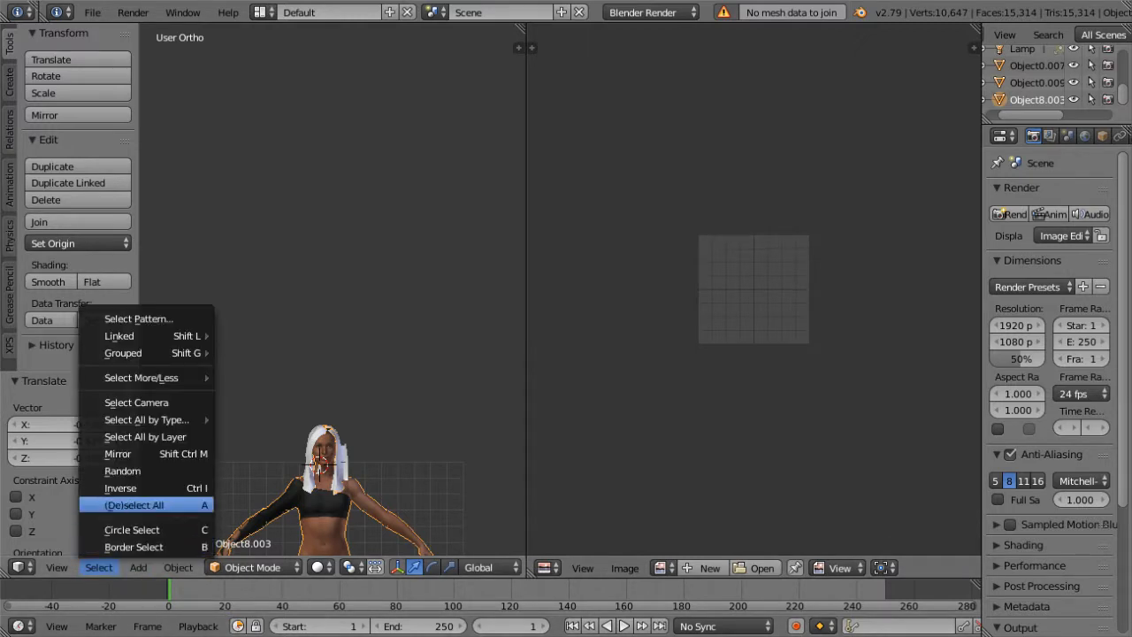
click(133, 505)
click(99, 567)
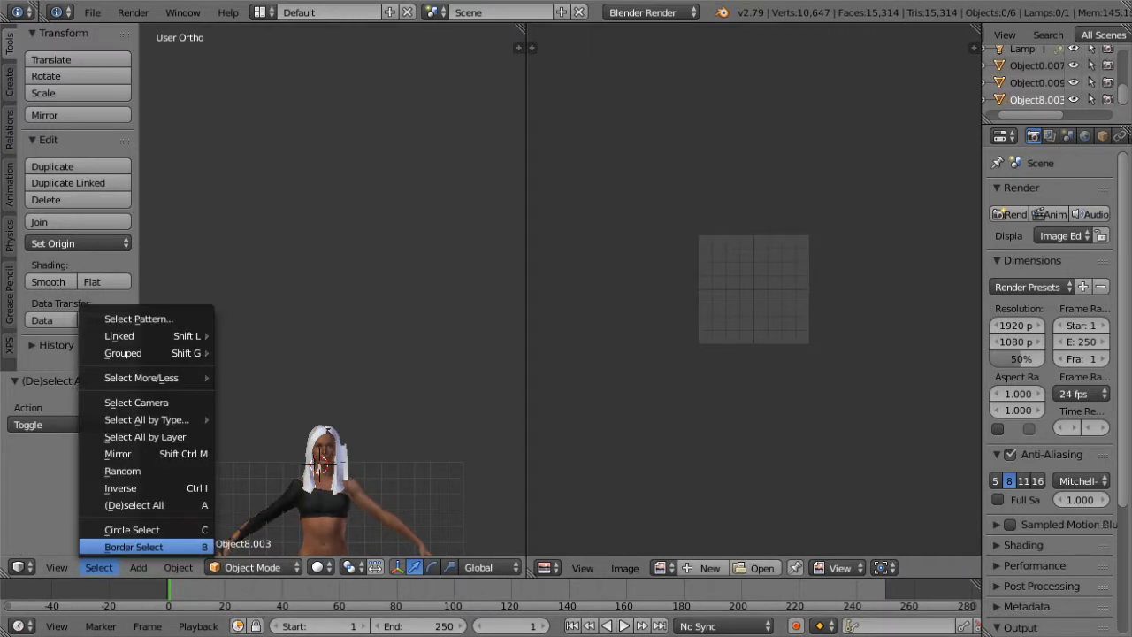
click(133, 505)
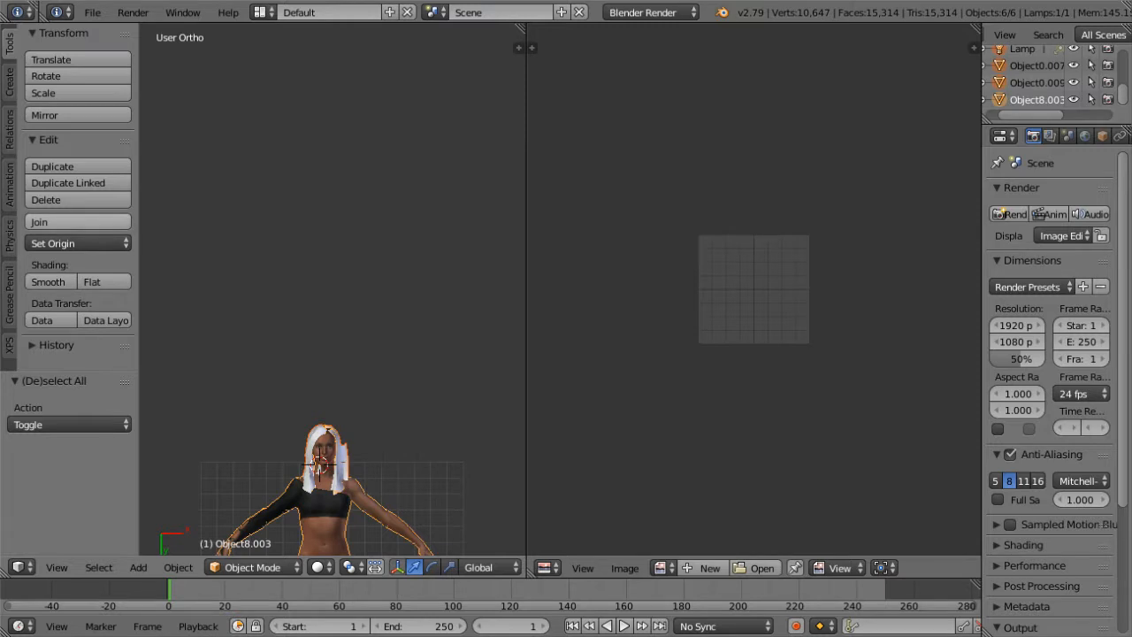
click(39, 222)
Step: Move the joined body and hair model by about 1.43 on X and -13.74 on Y
key(g)
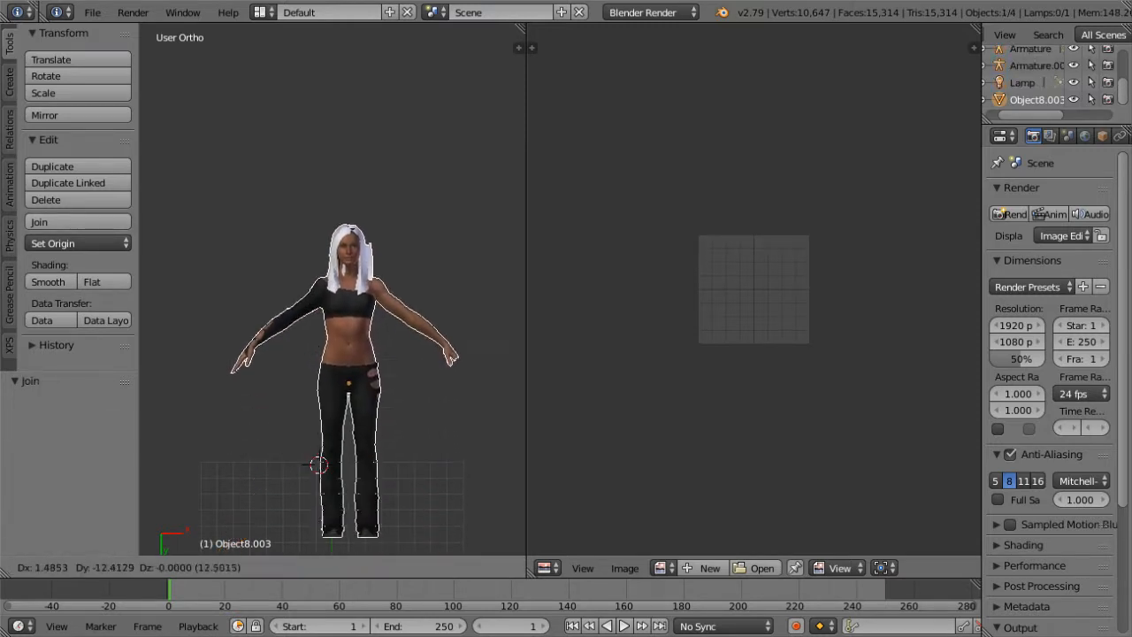
click(350, 283)
scroll(351, 280, up, 3)
scroll(351, 280, up, 3)
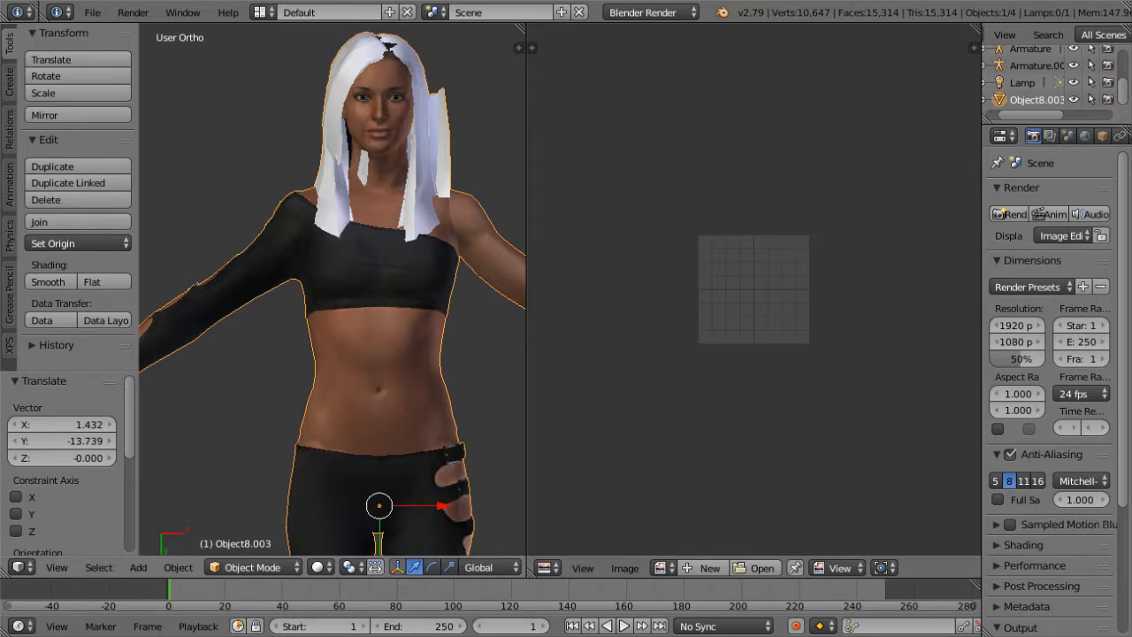
Step: Sculpt the loose hair strand beside the head with the brush set to Subtract, then return to Object Mode
click(253, 567)
click(256, 508)
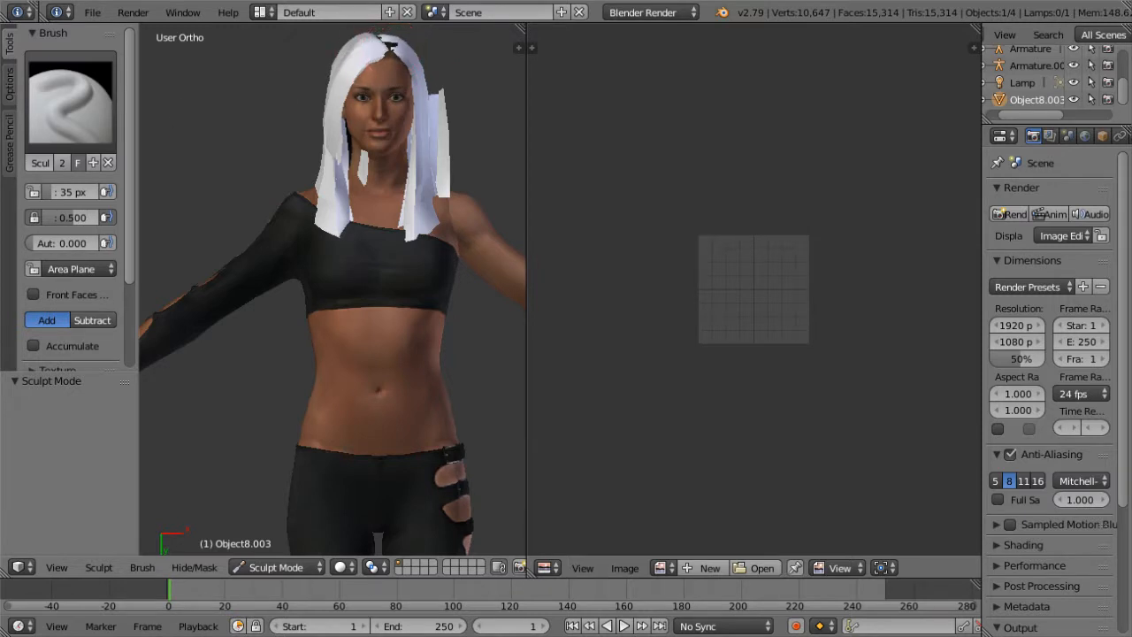
click(92, 320)
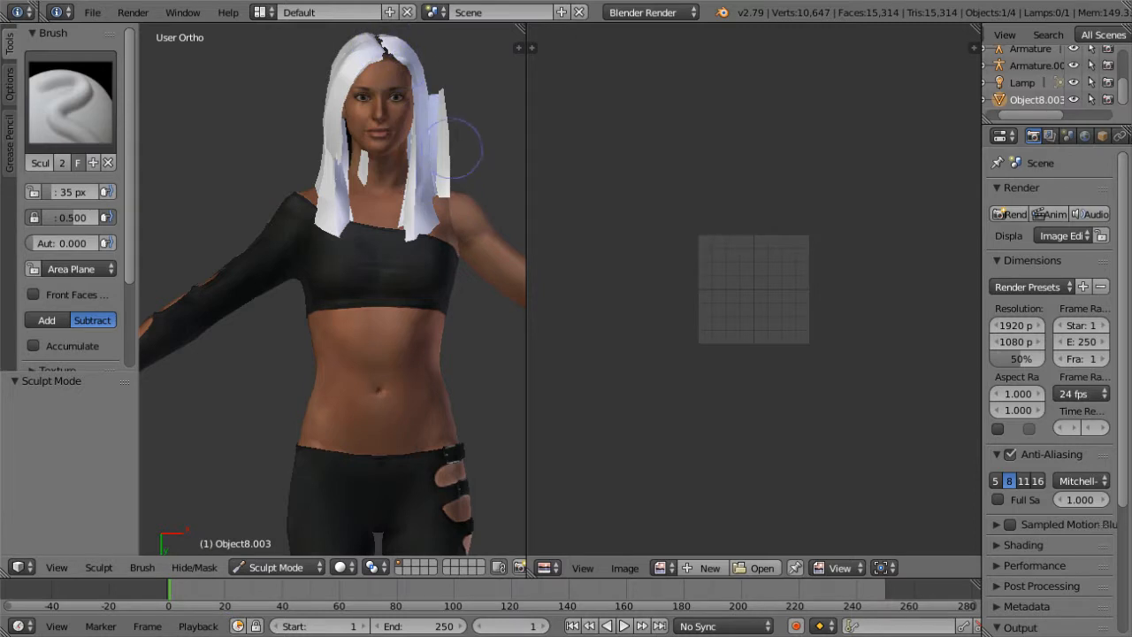
drag(454, 131, 443, 95)
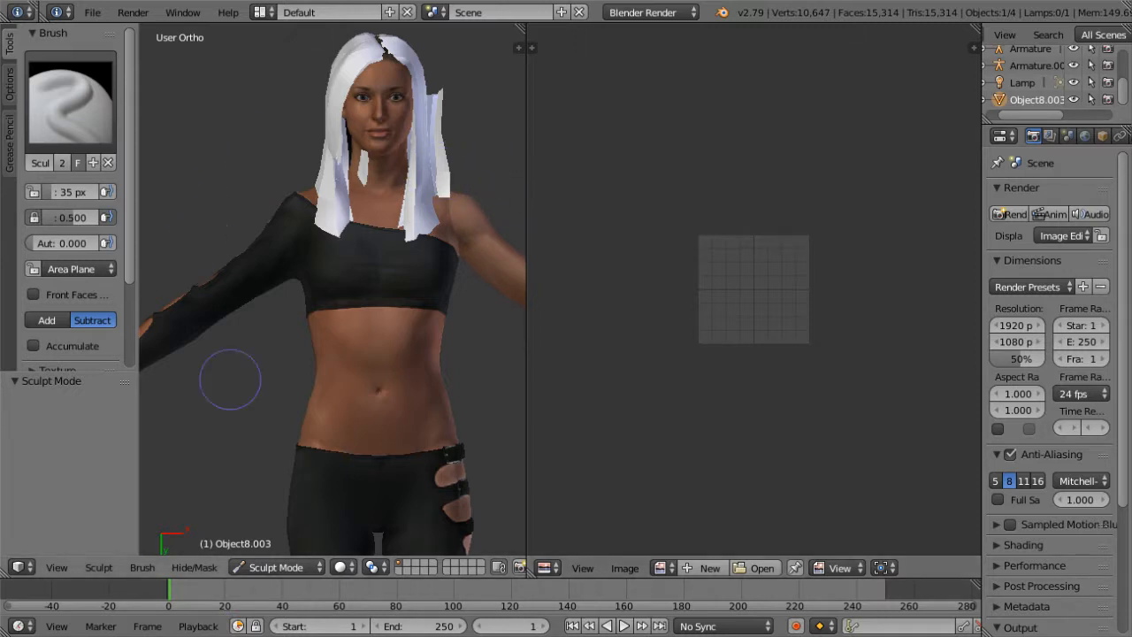
click(276, 567)
click(282, 546)
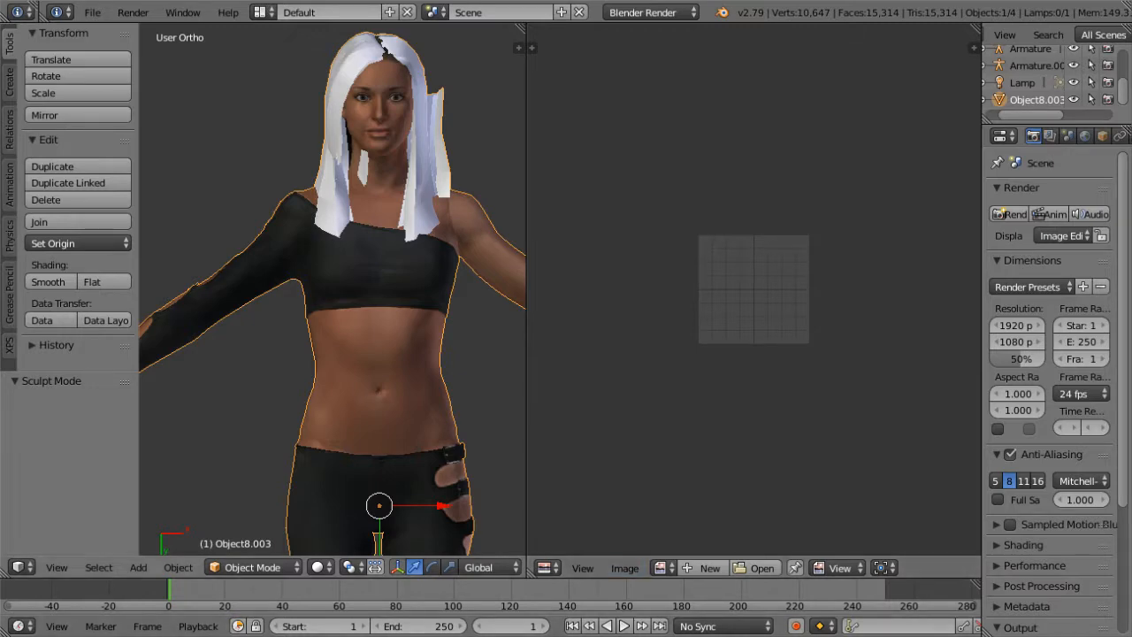
Step: Check the joined model in Edit Mode, then undo its move and the join of hair and body
key(Tab)
key(Tab)
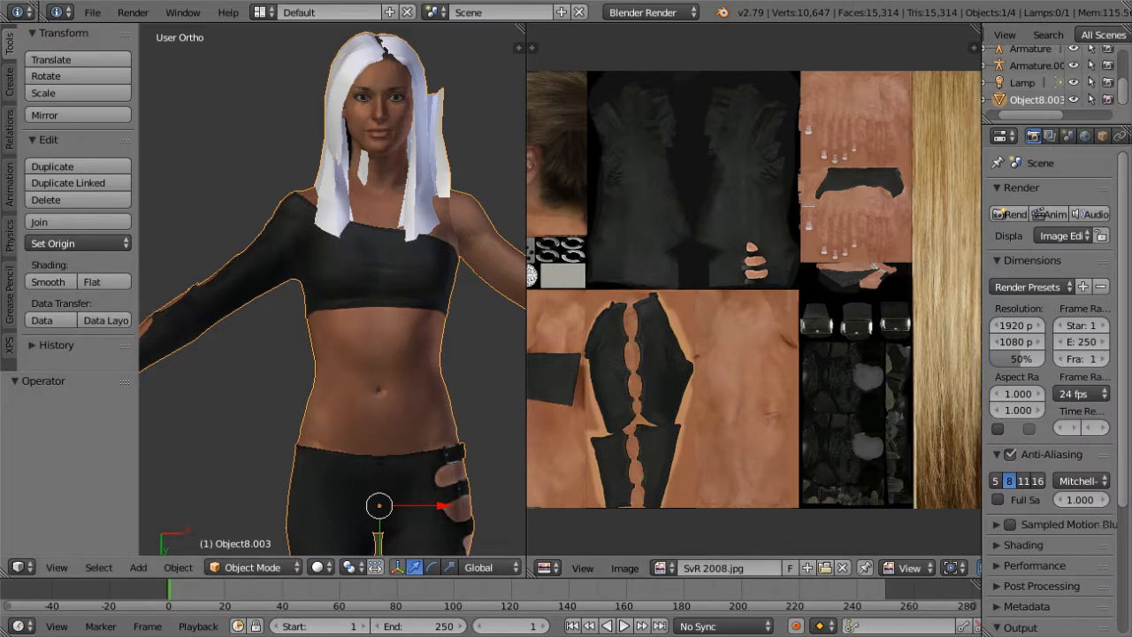
click(217, 202)
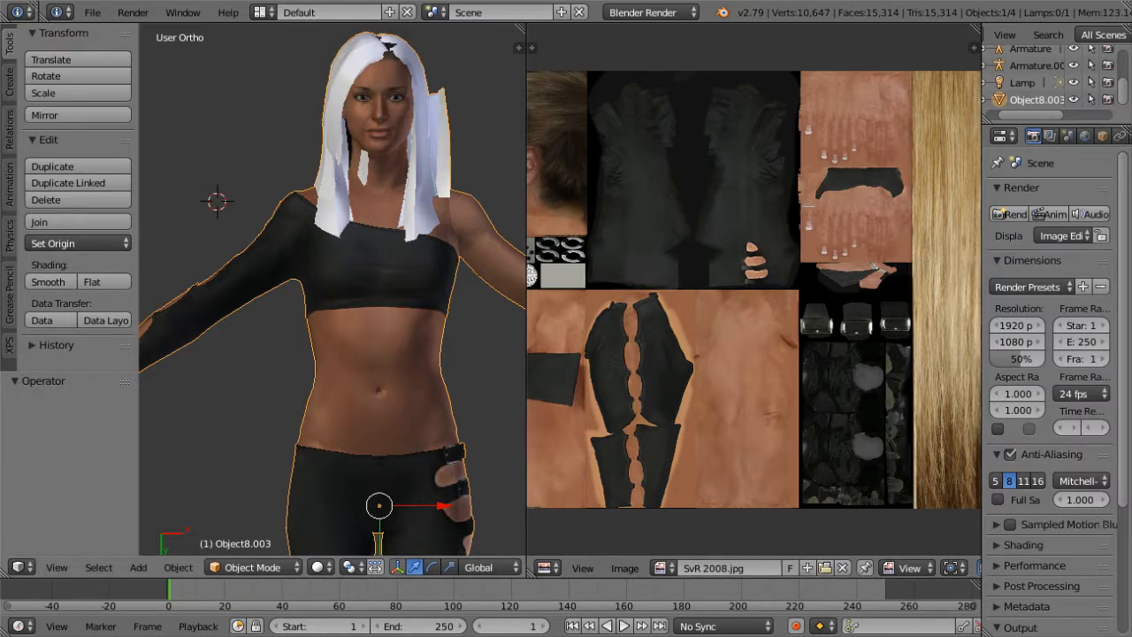
key(Tab)
key(Tab)
key(h)
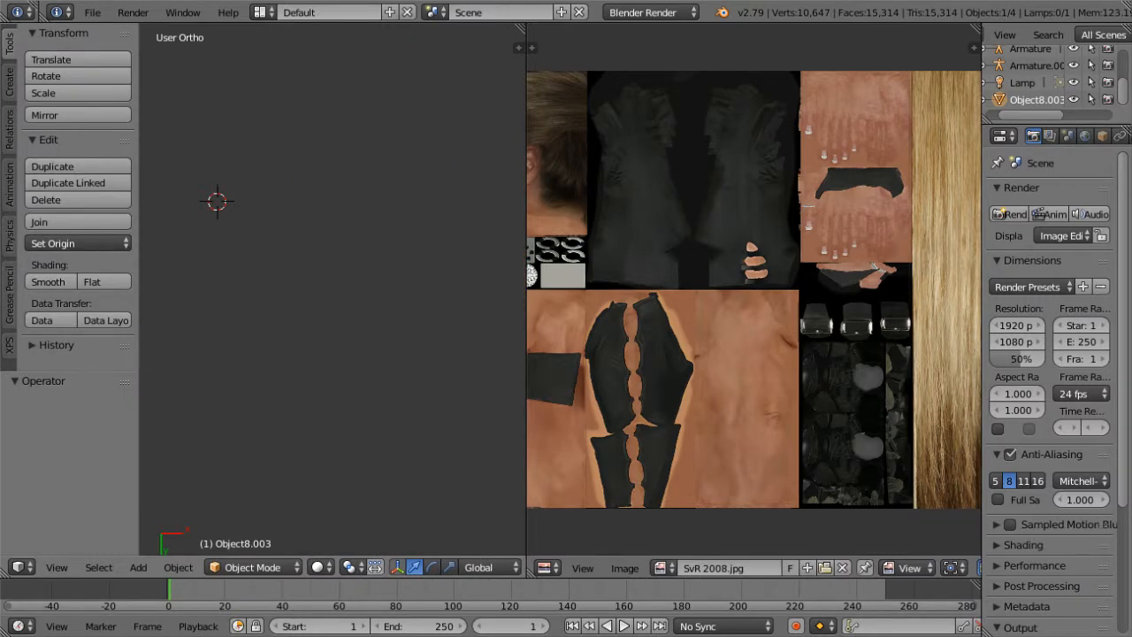
click(381, 210)
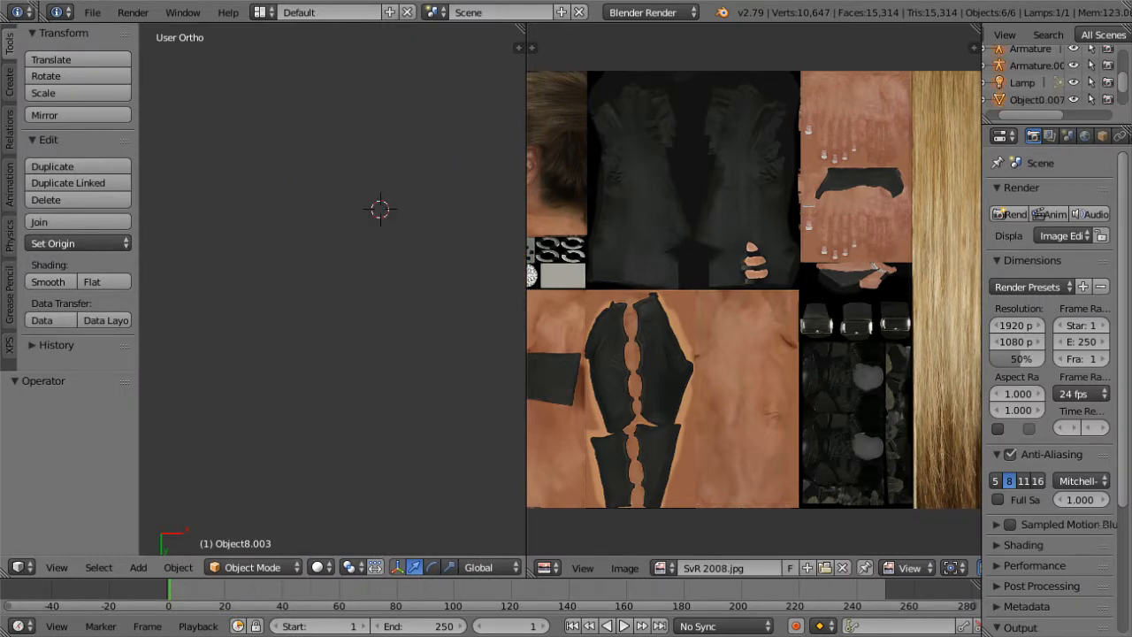
Step: Isolate all objects in local view and open the joined hair mesh Object0.009 in Edit Mode
key(KP_Divide)
scroll(332, 292, up, 6)
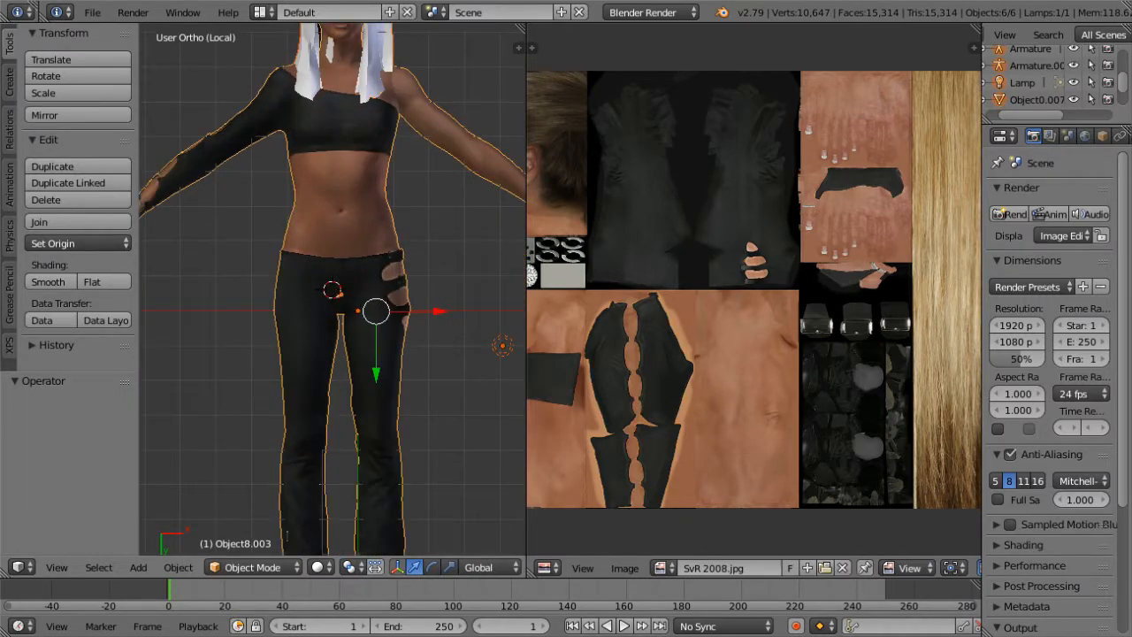
scroll(332, 292, down, 3)
right_click(349, 303)
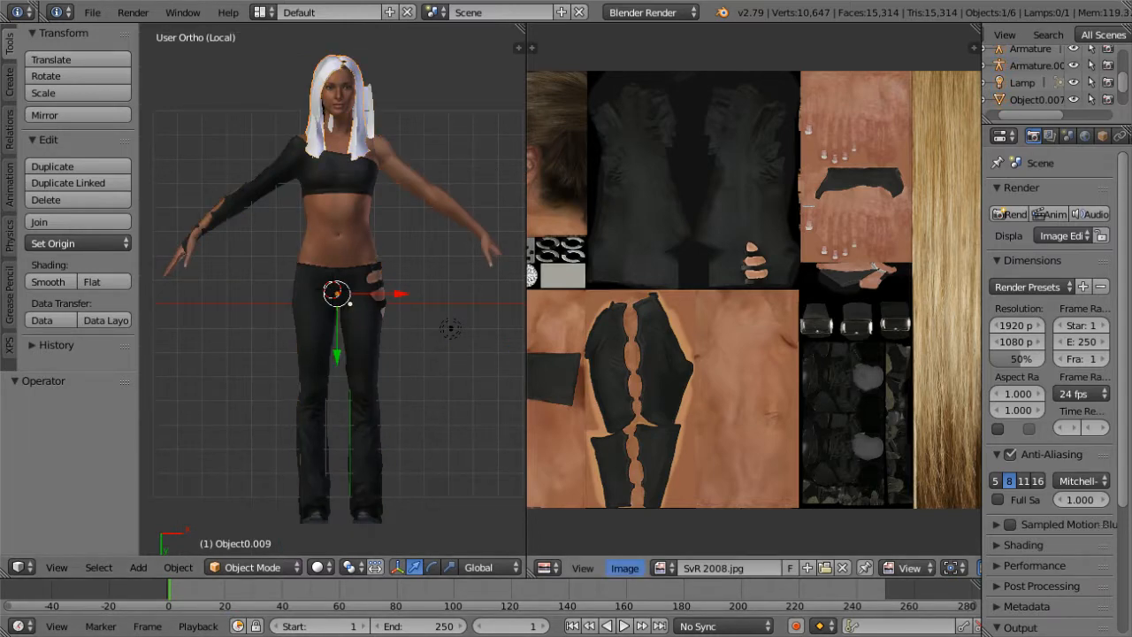
key(Tab)
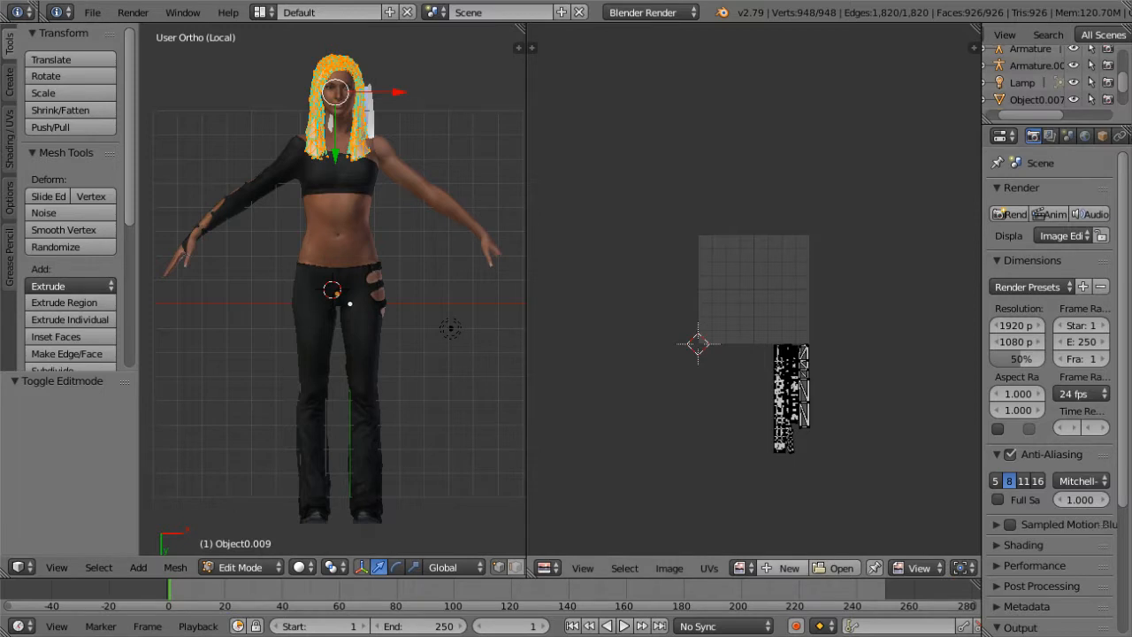
Step: Assign the SvR 2008.jpg texture to the selected hair mesh faces, then return to Object Mode
click(741, 567)
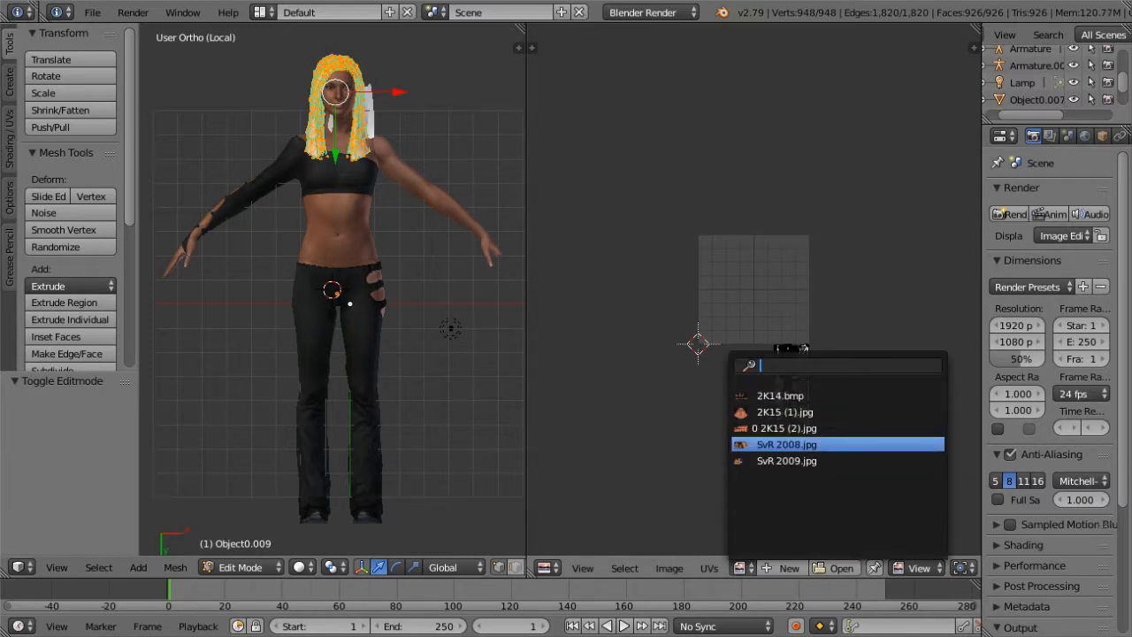
click(787, 444)
click(241, 567)
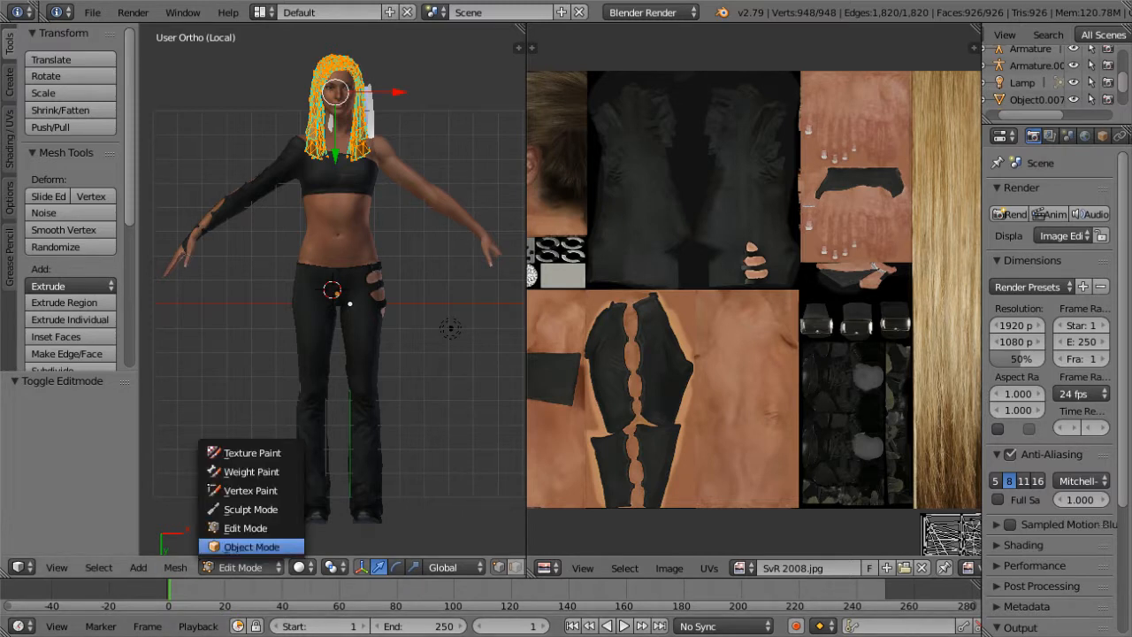
click(251, 546)
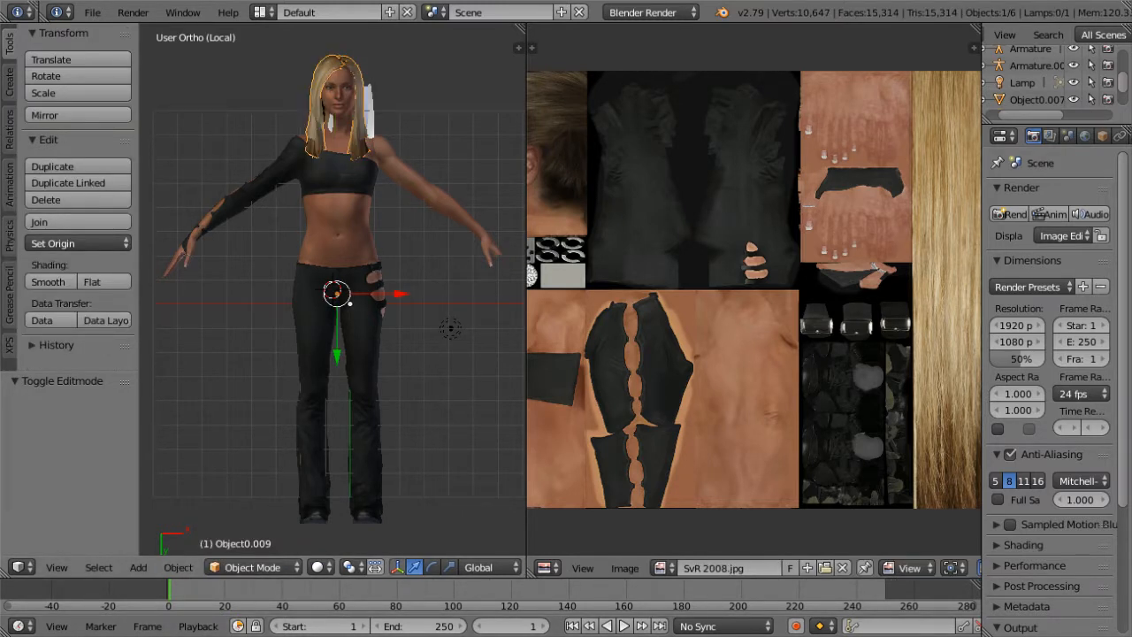
Step: Delete the loose white hair strand Object0.007 beside the head
right_click(349, 302)
right_click(350, 302)
right_click(349, 302)
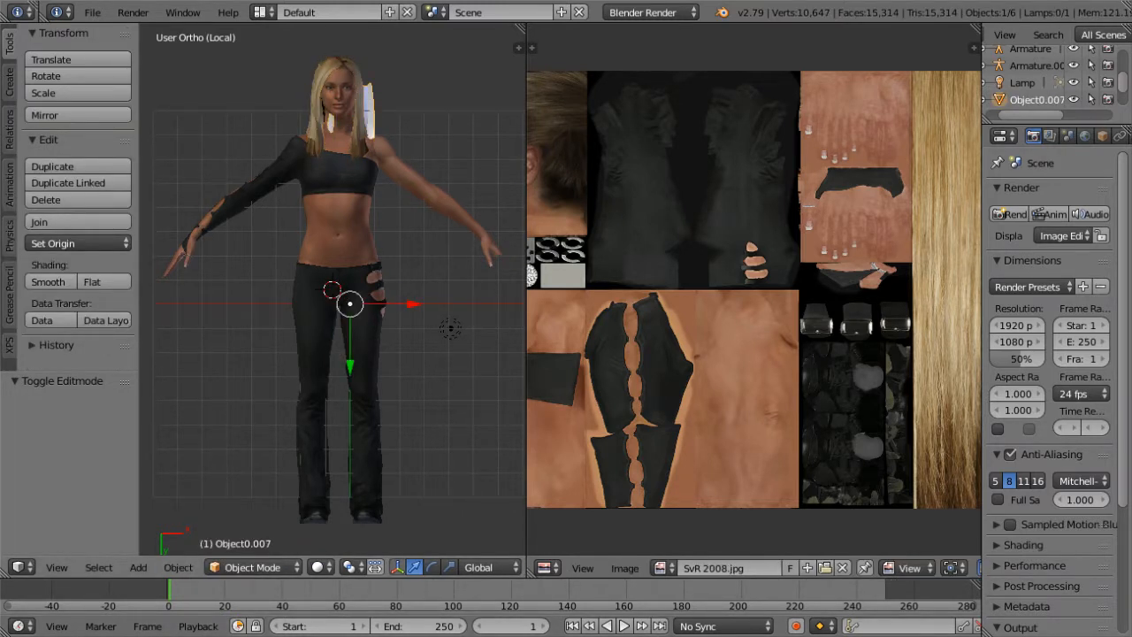
key(x)
key(Return)
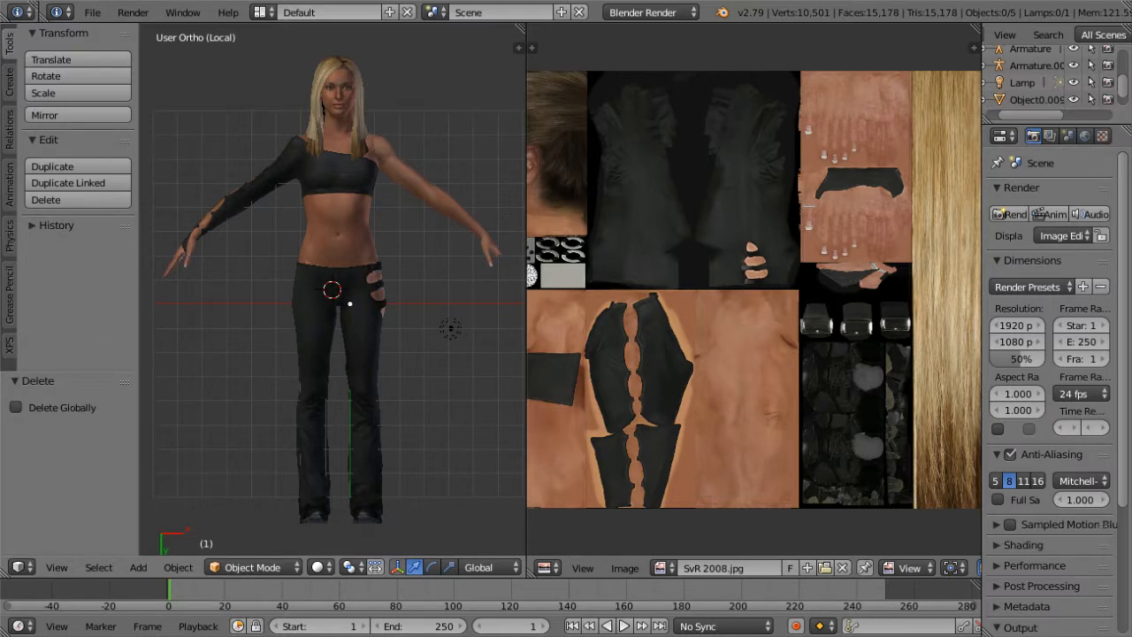
Step: Make the body mesh Object8.003 active, select all objects and join the hair into it
scroll(349, 303, up, 1)
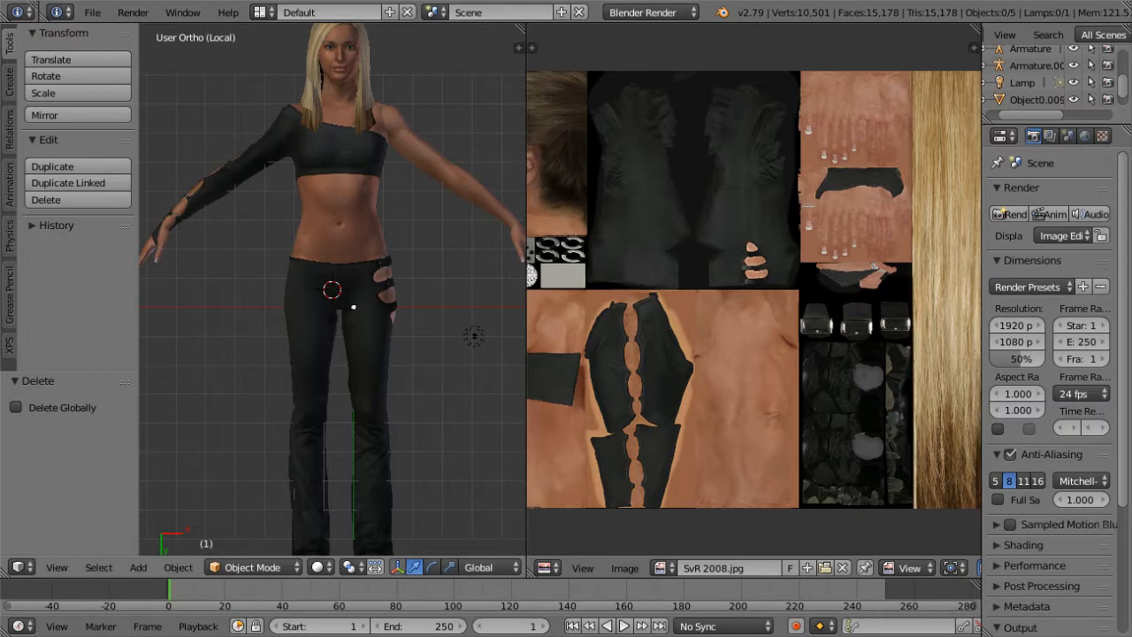
right_click(353, 307)
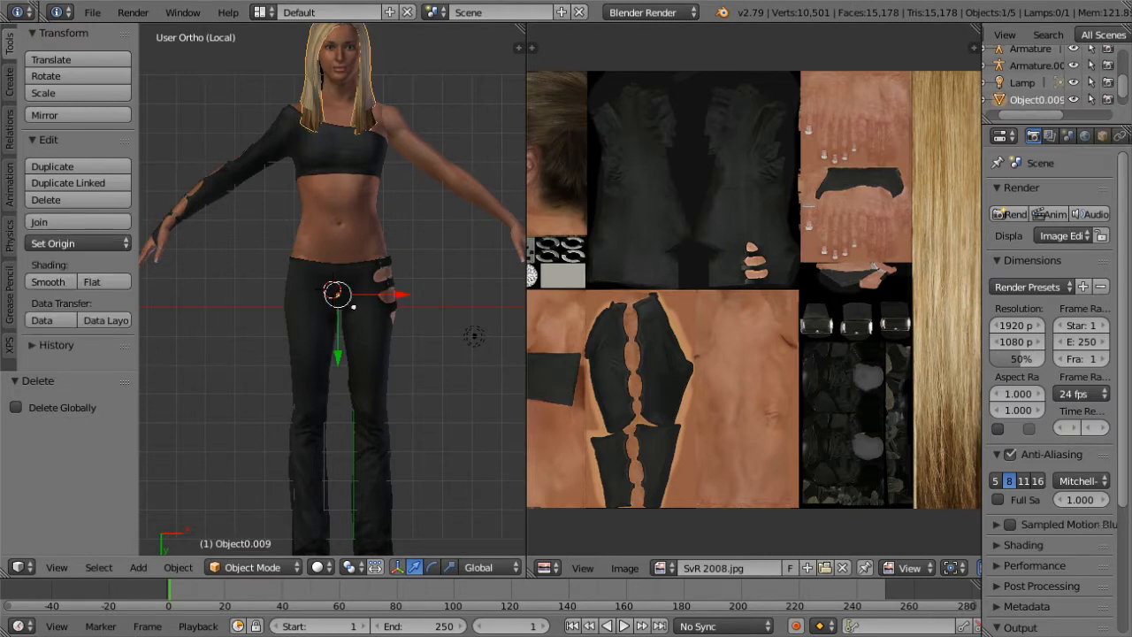
right_click(386, 141)
click(489, 105)
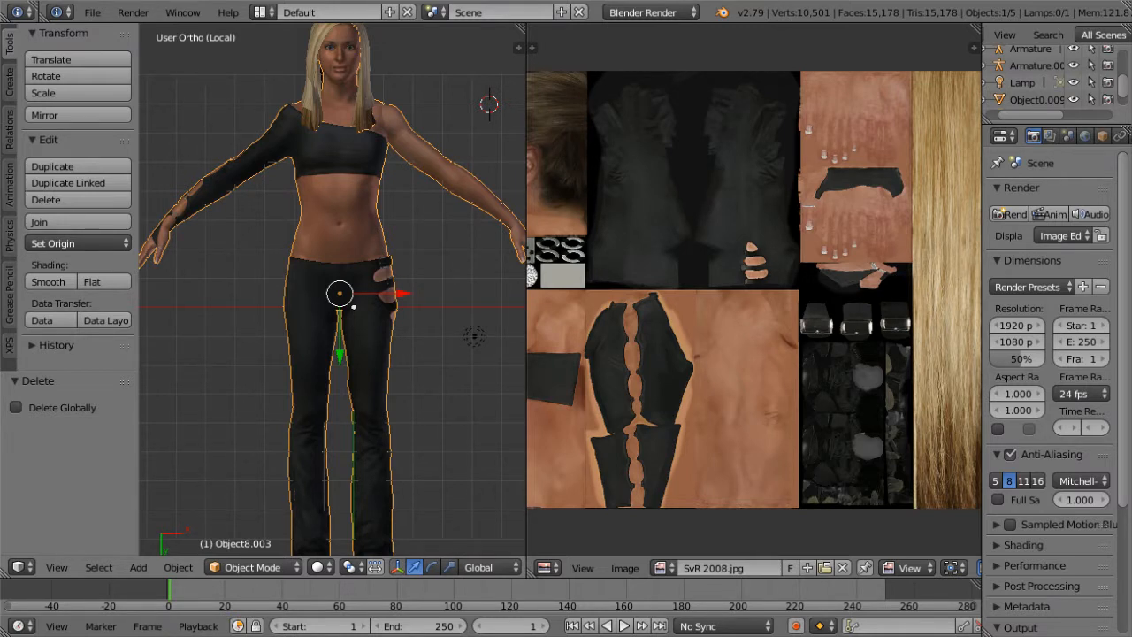
click(77, 222)
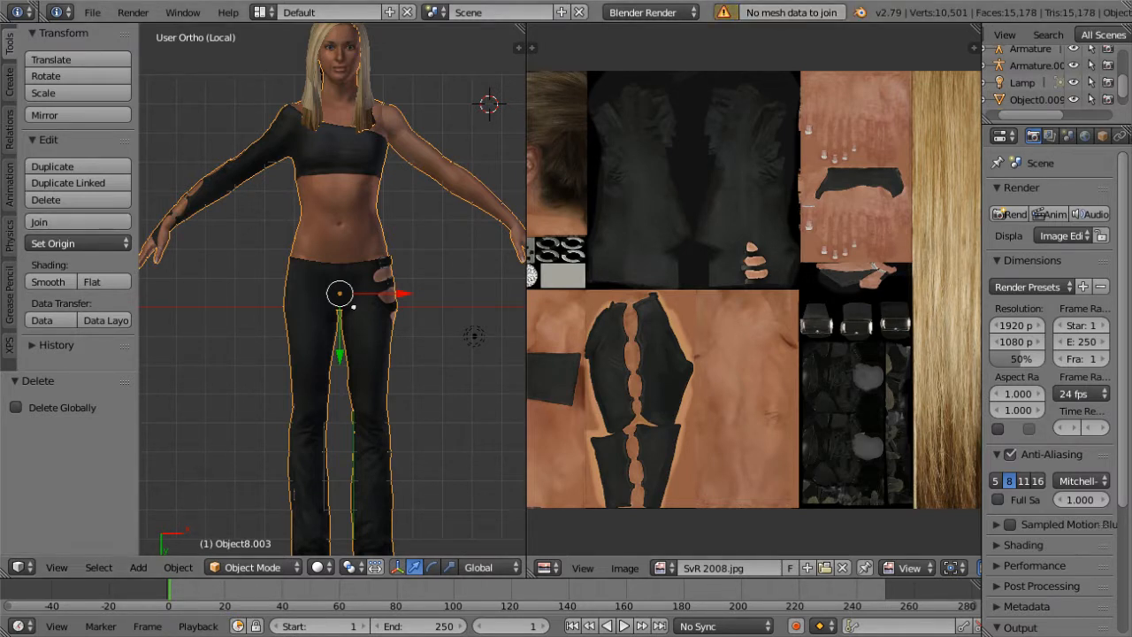
click(98, 567)
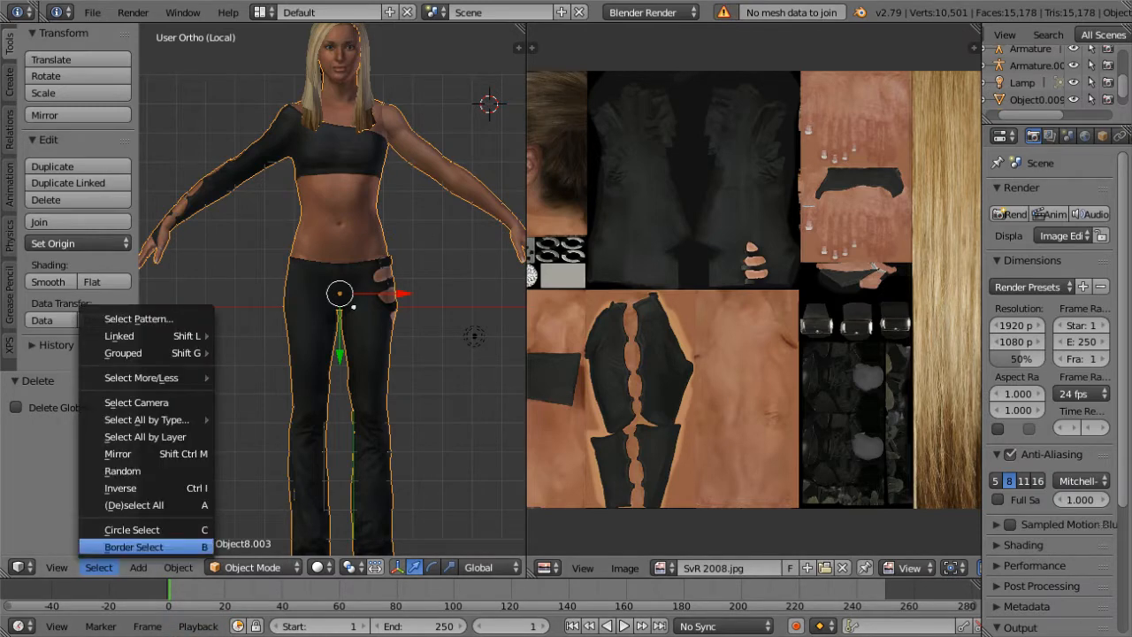
click(133, 505)
click(98, 567)
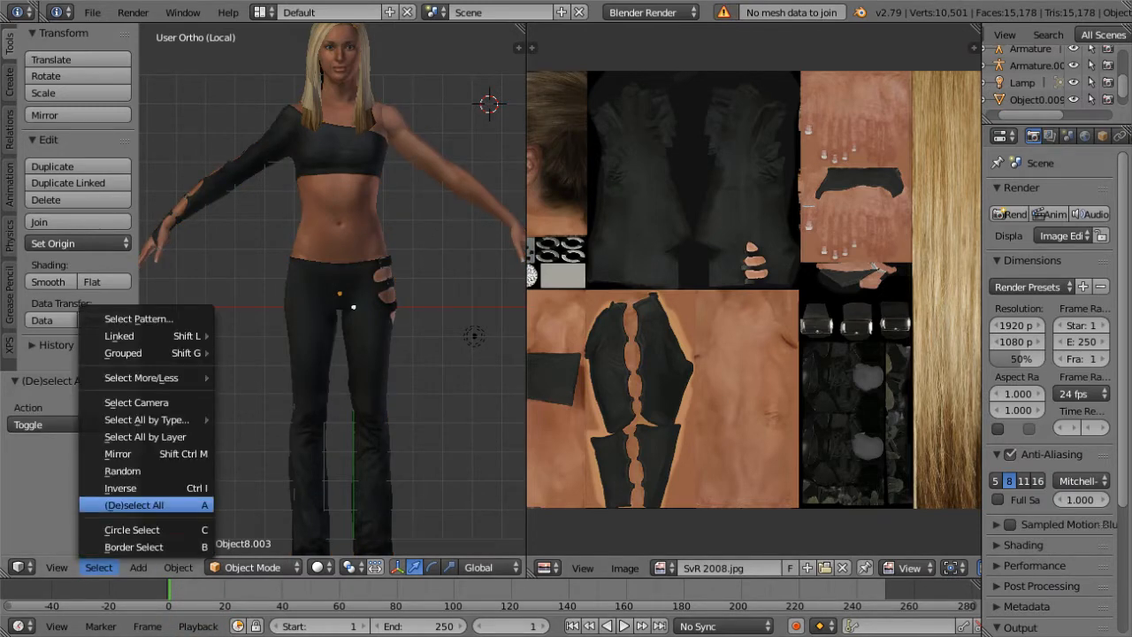
click(132, 505)
click(78, 222)
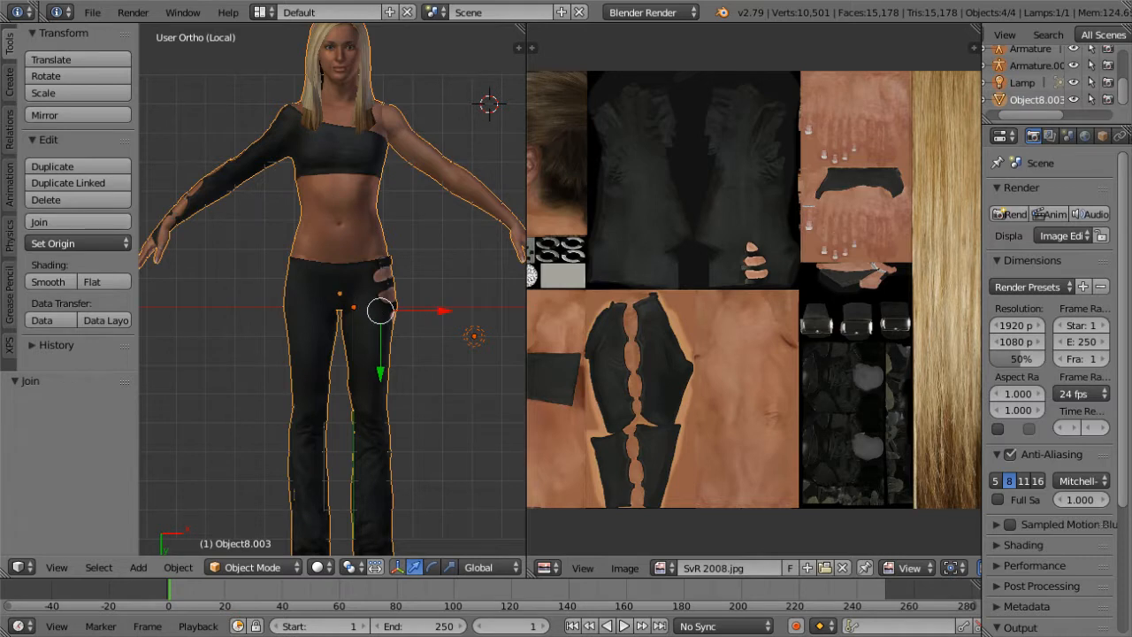
Step: Rename the joined body and hair object as Untitled
right_click(1036, 99)
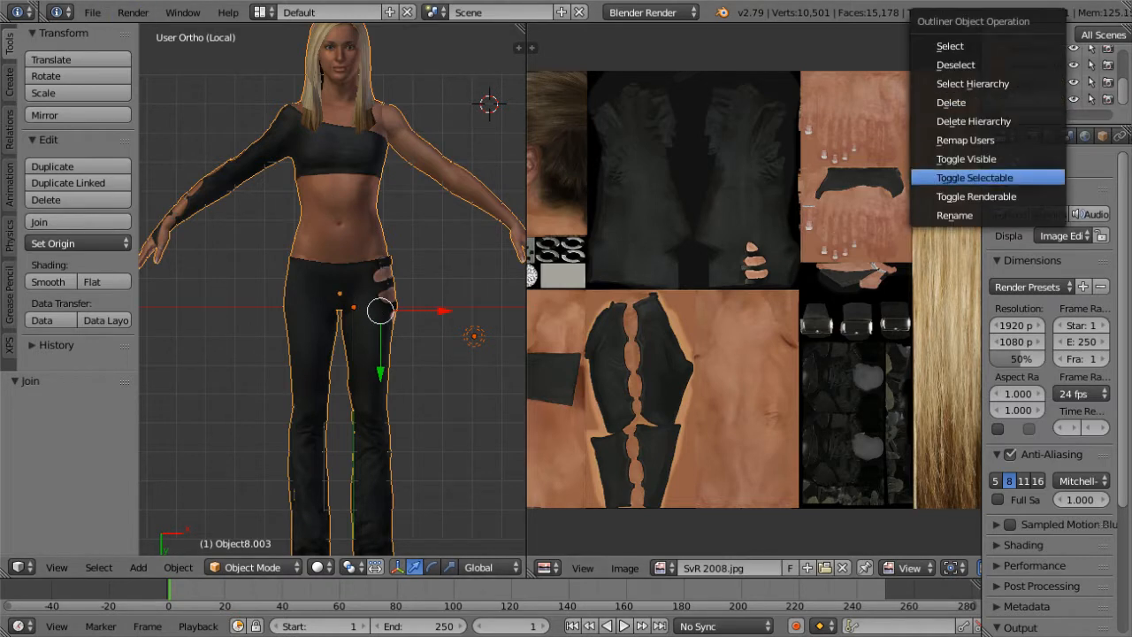
click(973, 212)
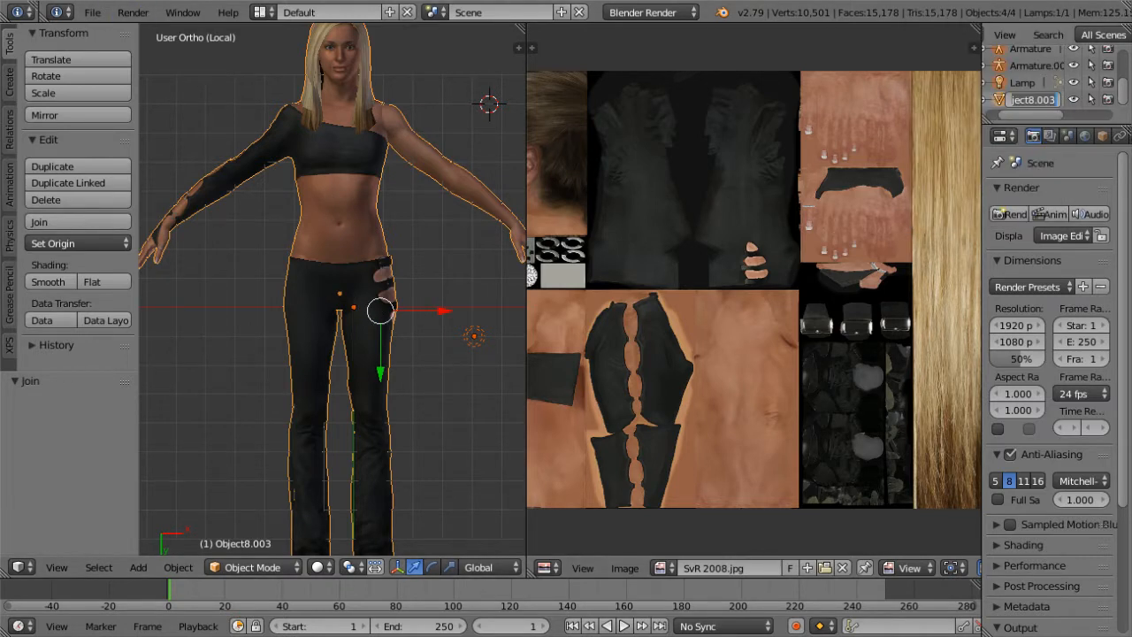
text(MICHELLE)
key(Return)
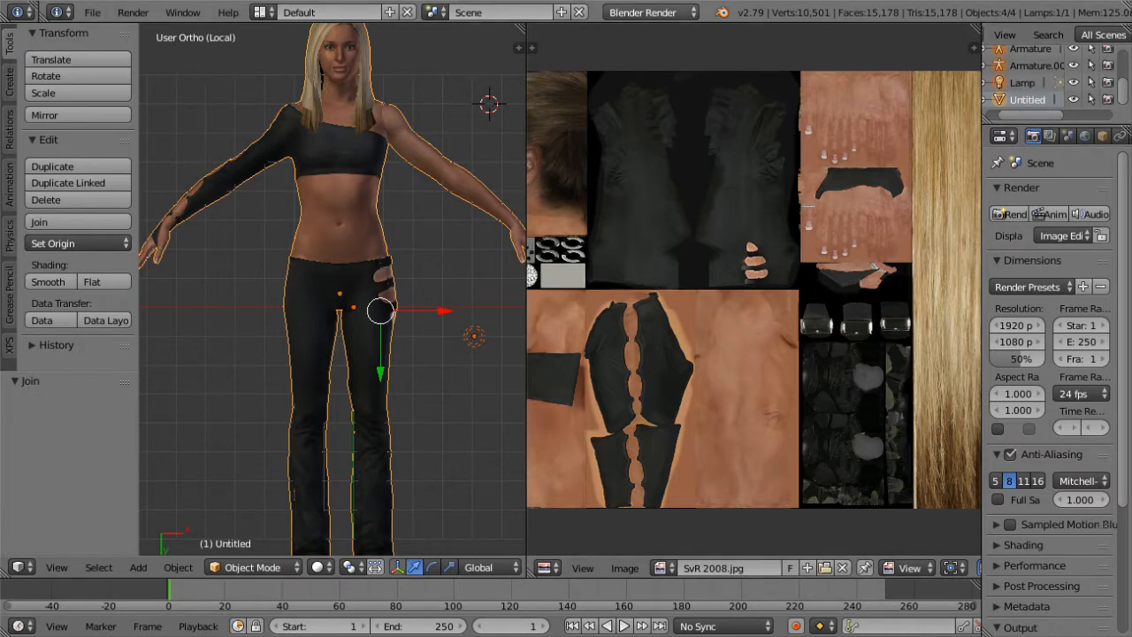
Step: Export the selected model in XPS format to the Michelle McCool folder inside XNALara_XPS\data
click(91, 12)
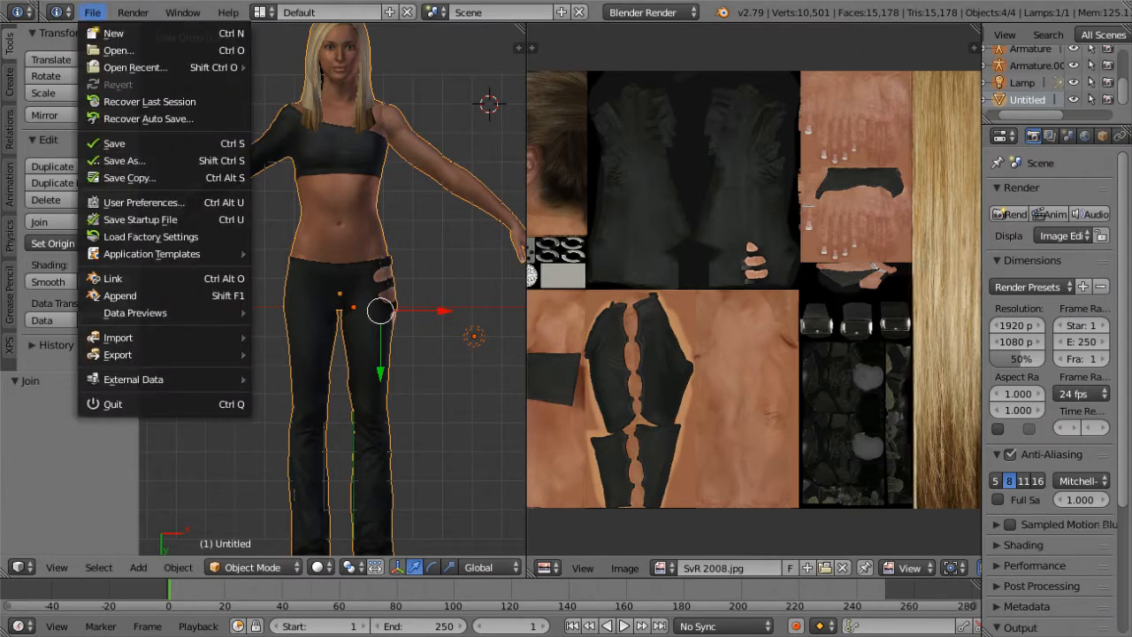
click(9, 343)
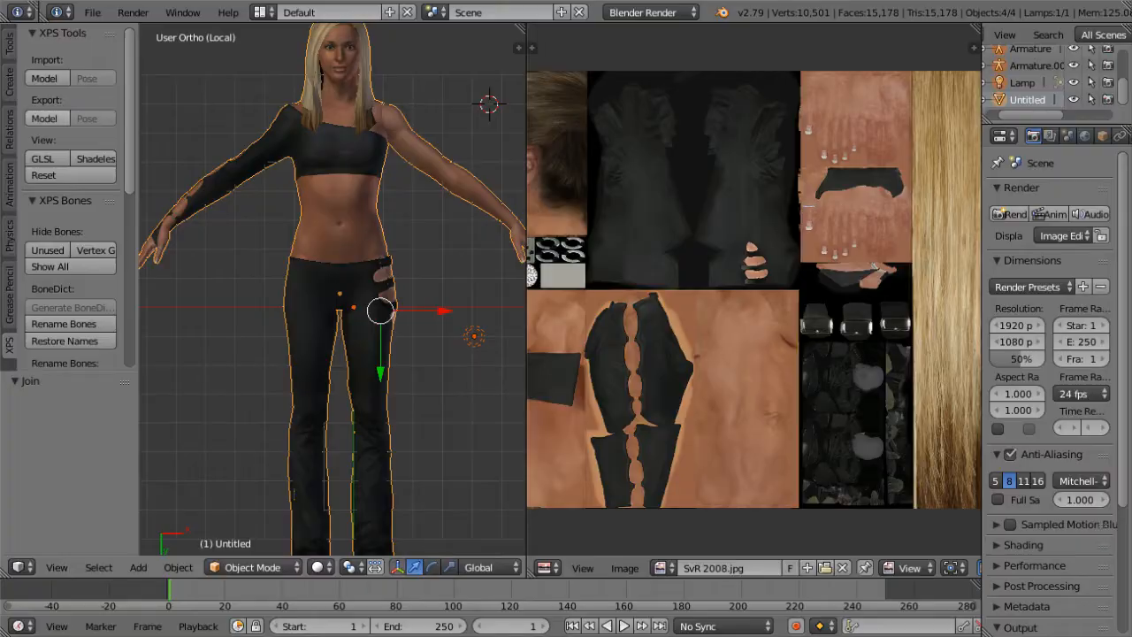
click(45, 118)
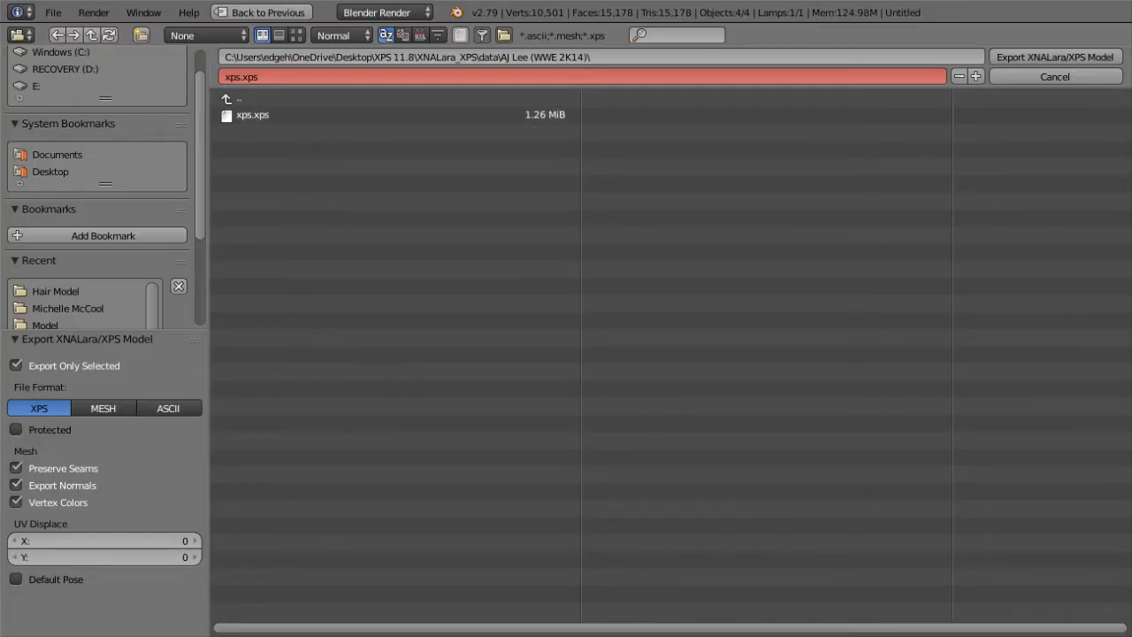
click(69, 309)
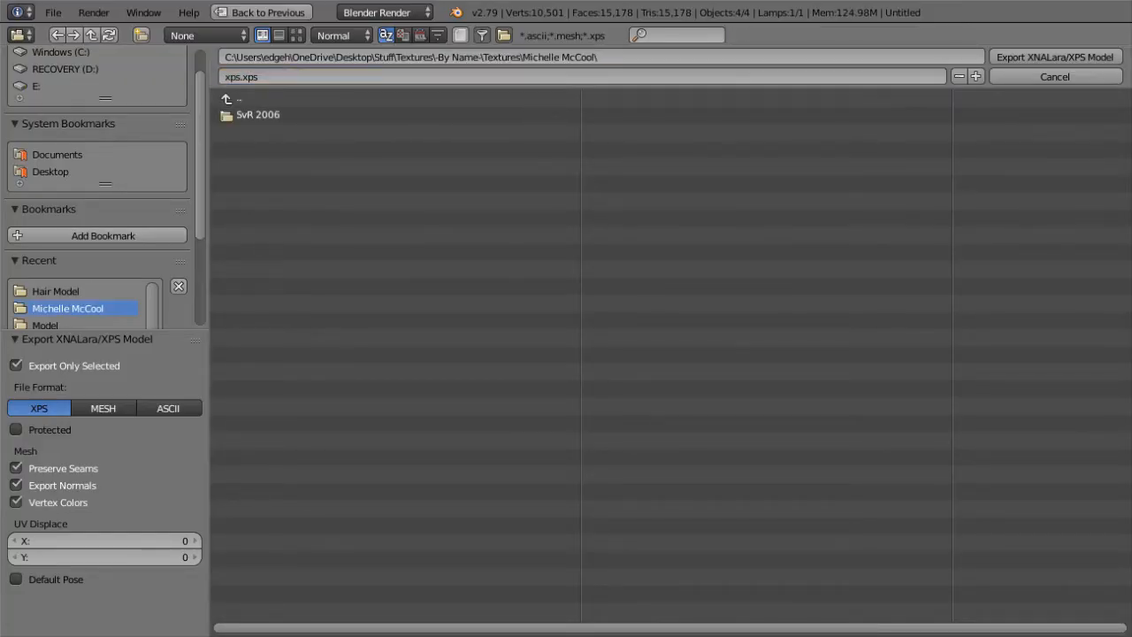
click(55, 292)
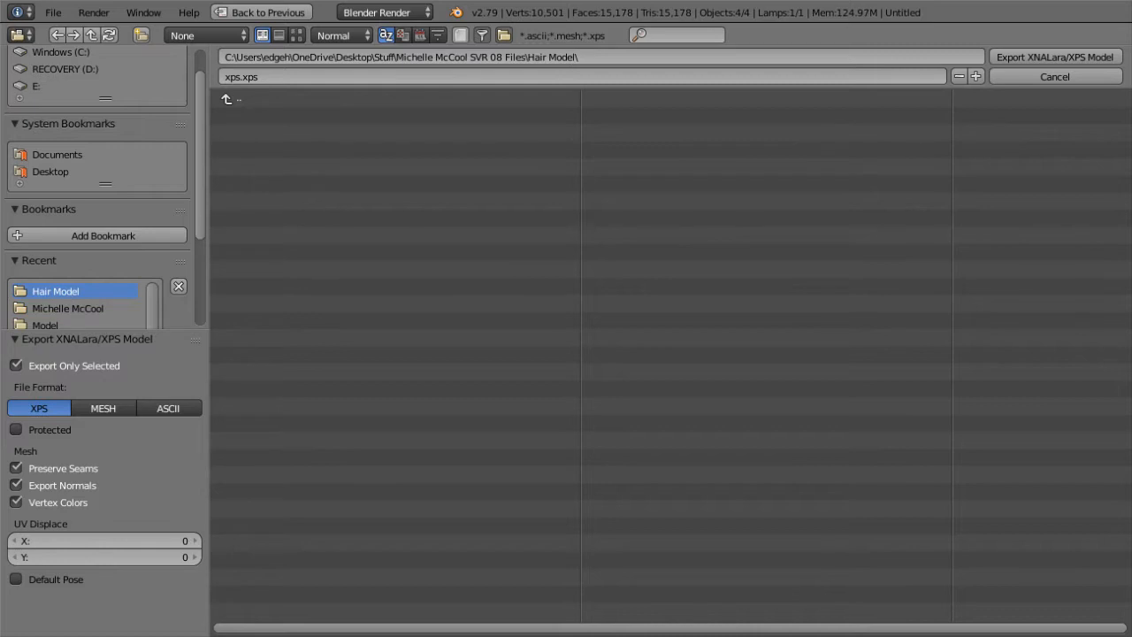
scroll(69, 299, down, 4)
click(61, 292)
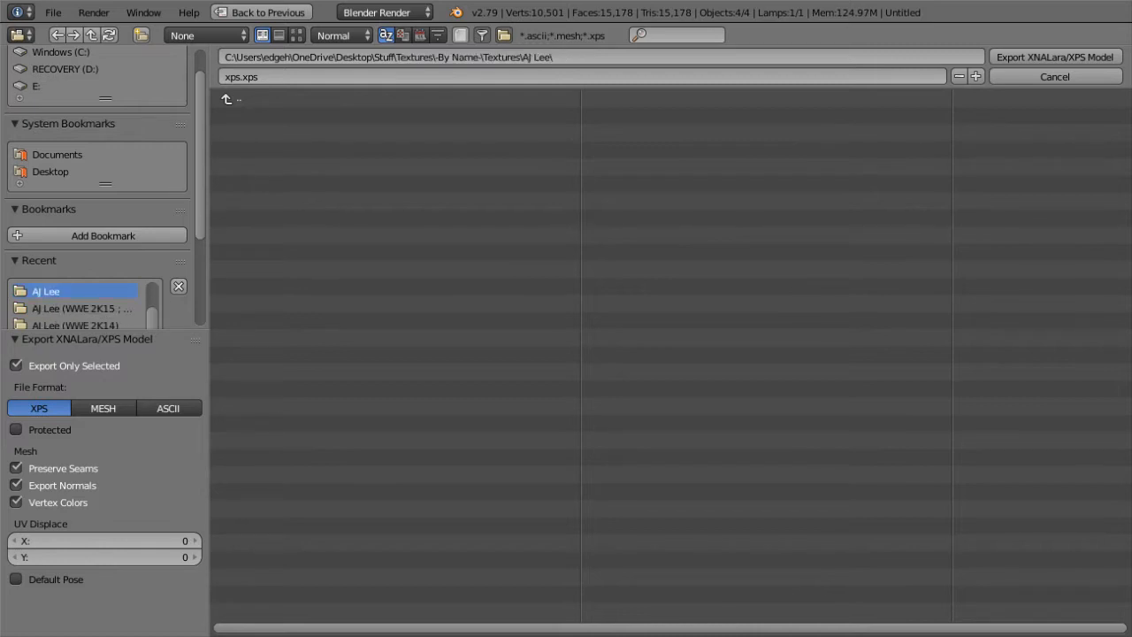
click(75, 309)
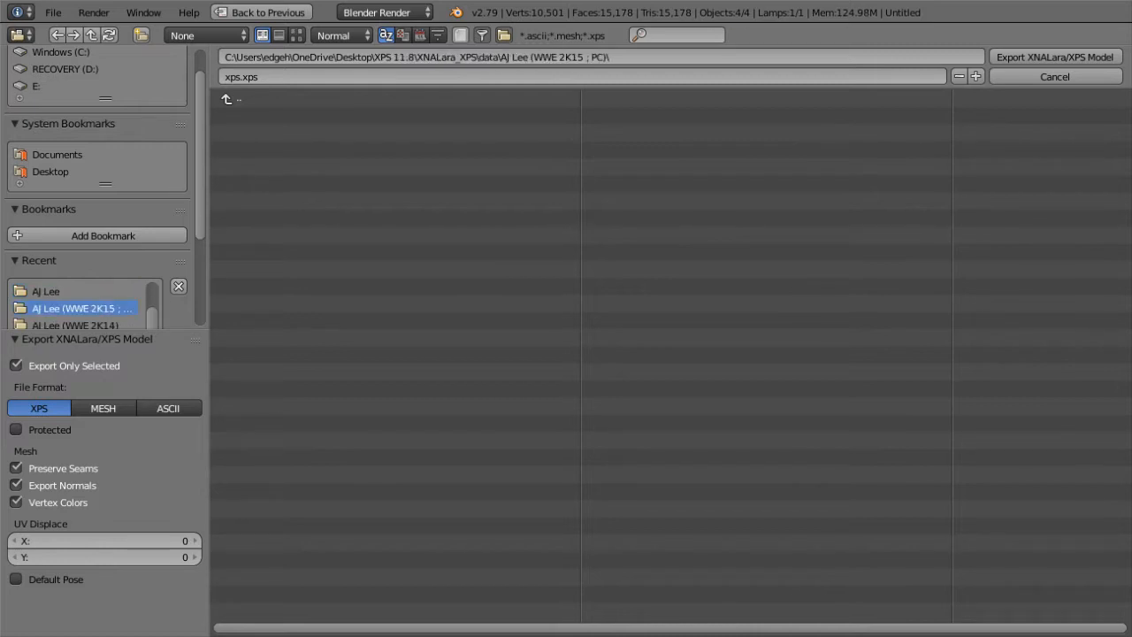
click(256, 98)
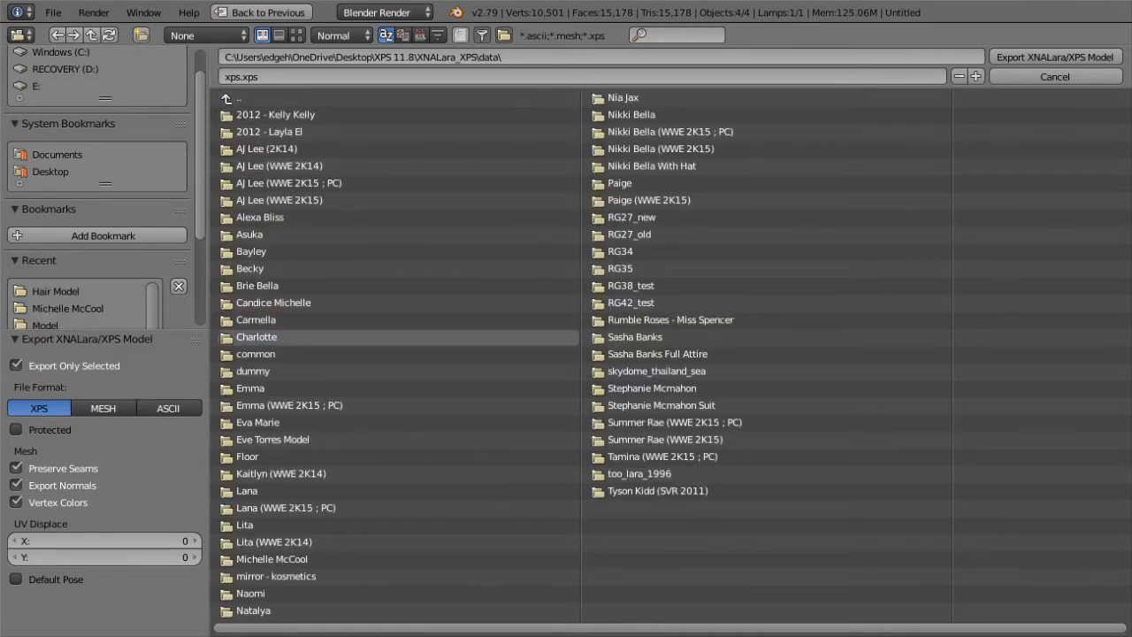
click(272, 559)
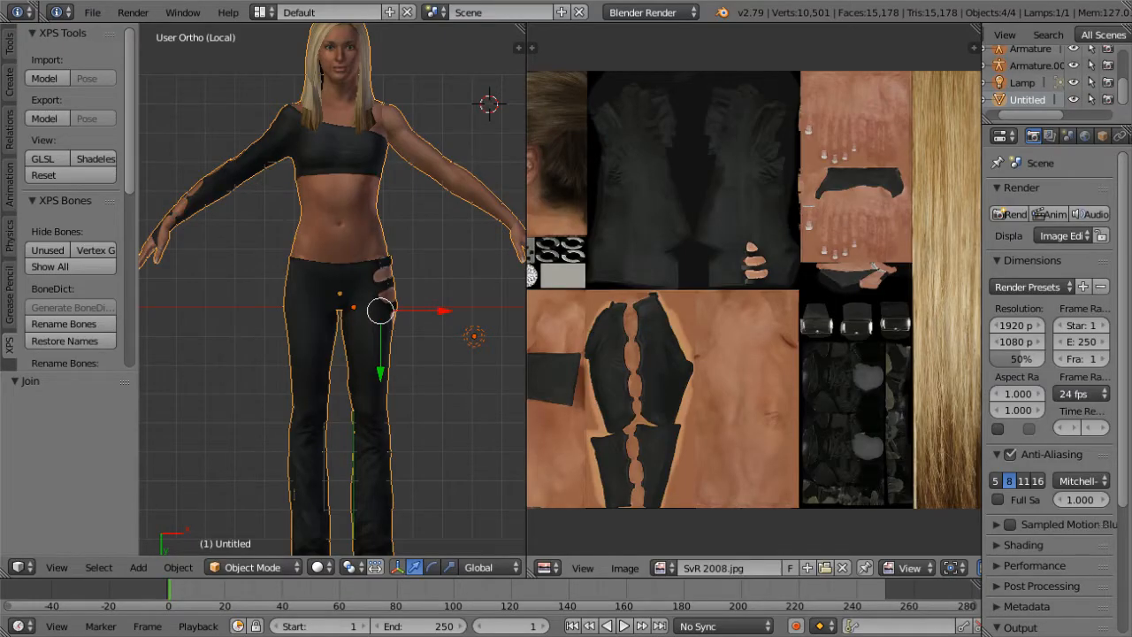
Step: Export the model as Wavefront OBJ to XNALara_XPS\data\Michelle McCool, overwriting 02.obj
click(92, 12)
mouse_move(160, 354)
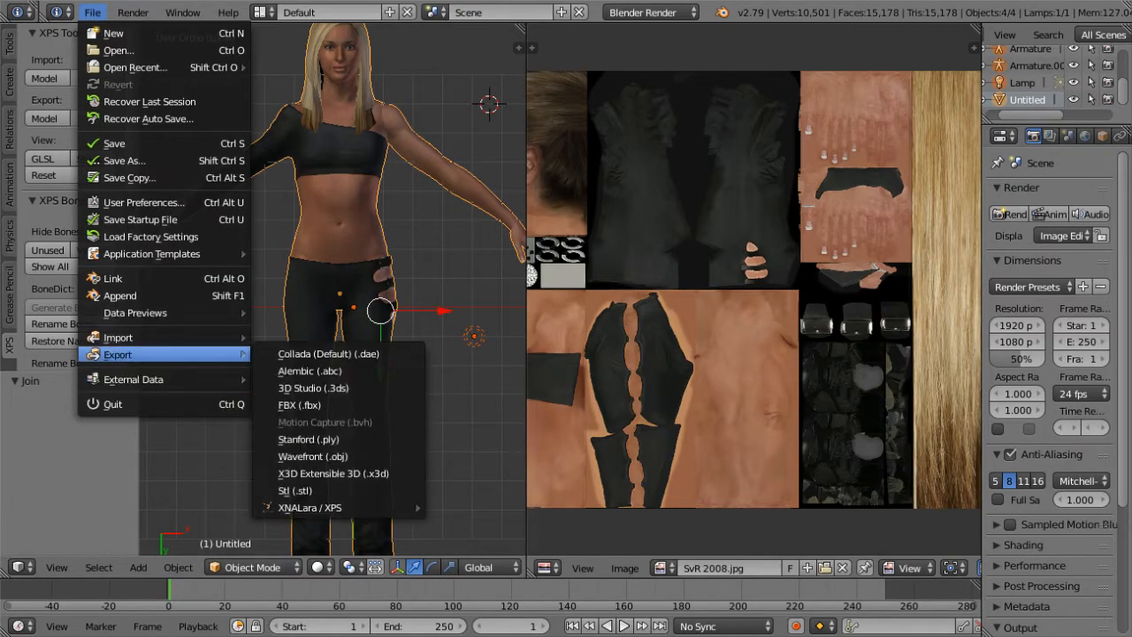
click(312, 457)
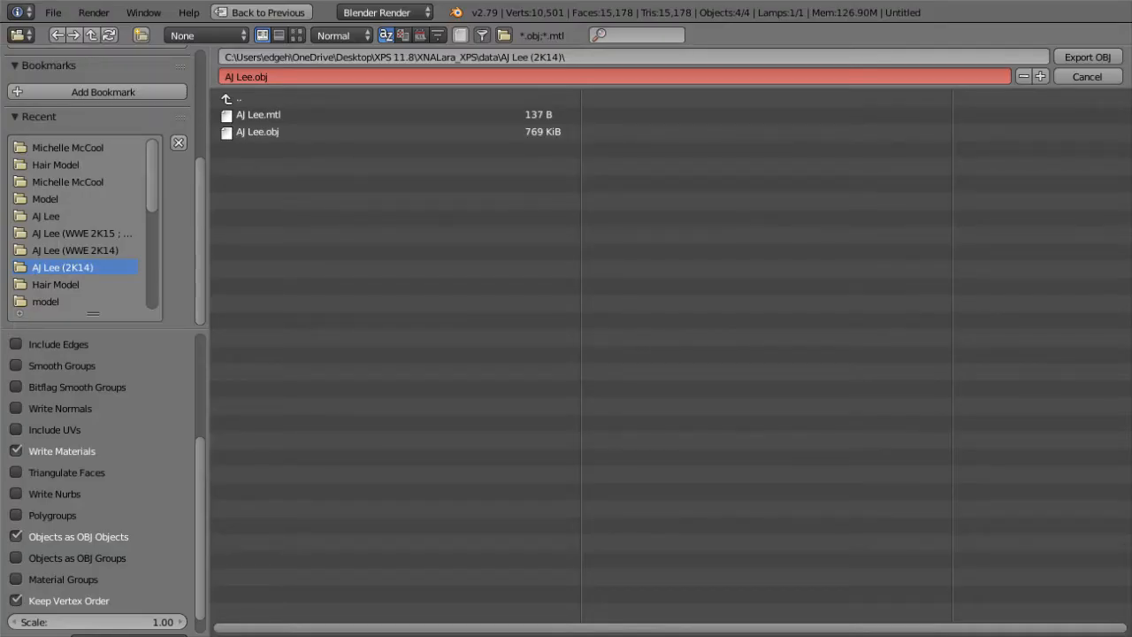
click(68, 182)
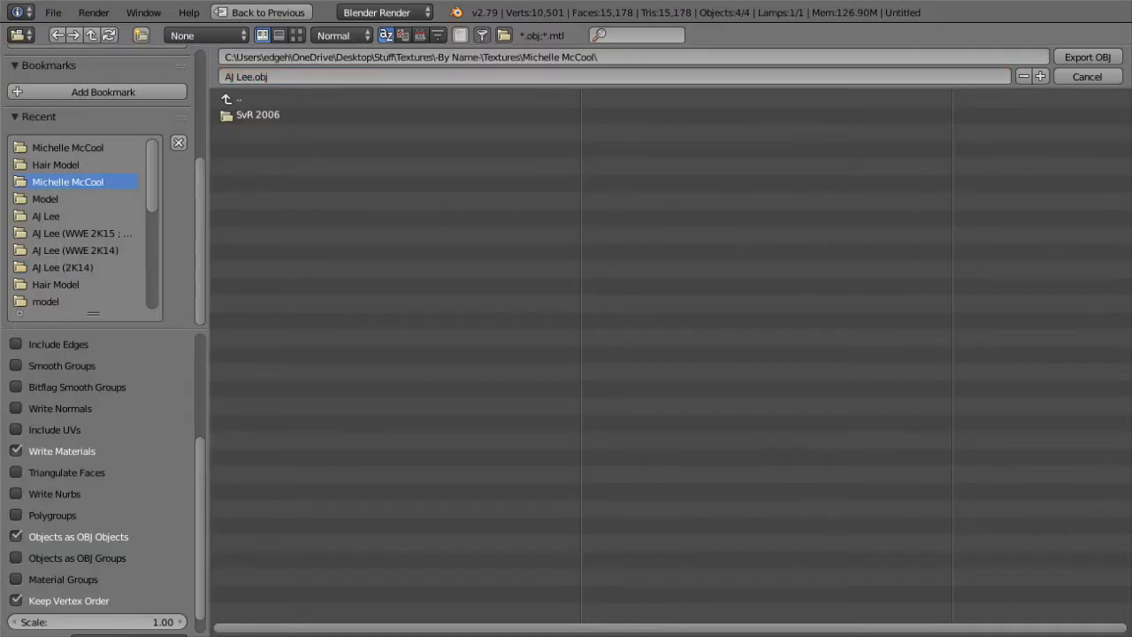
click(69, 148)
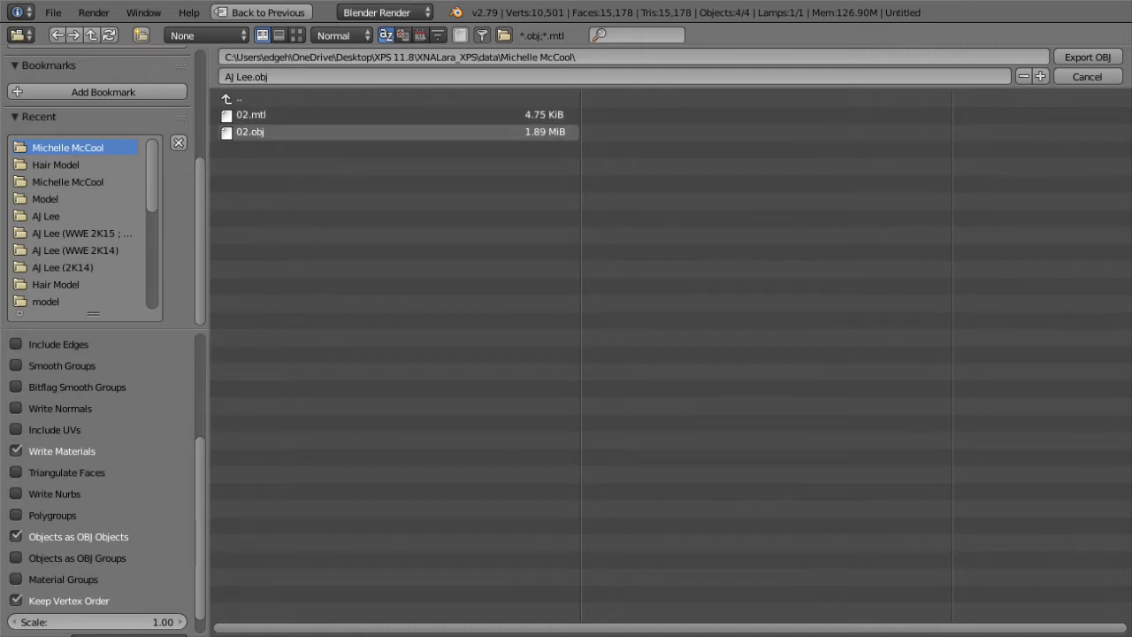
click(354, 132)
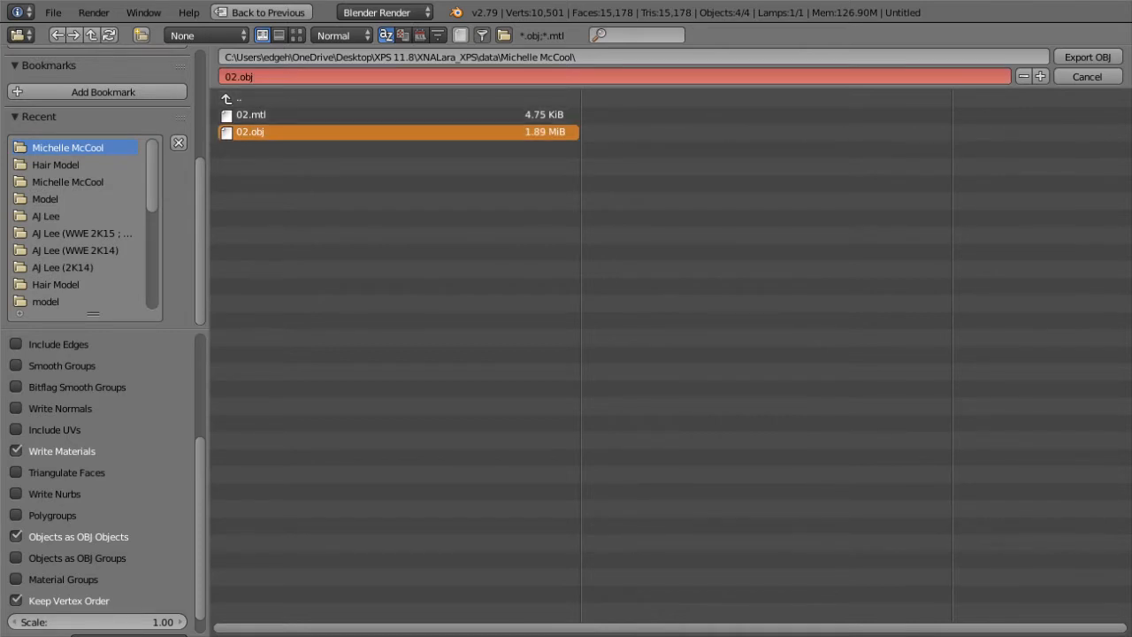
click(1088, 57)
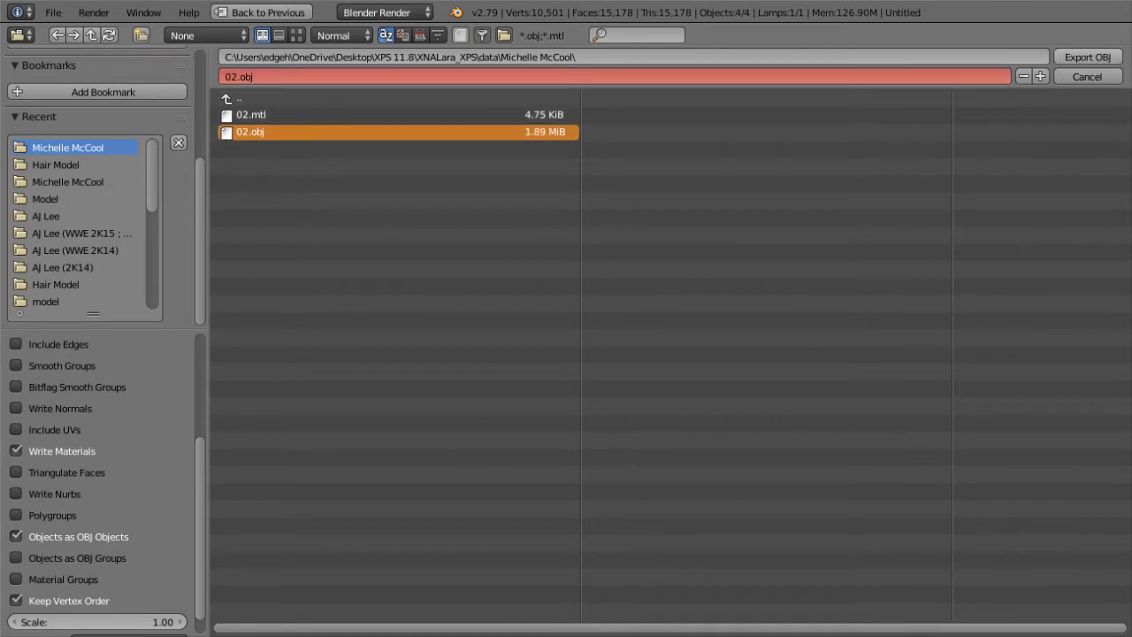
click(1087, 56)
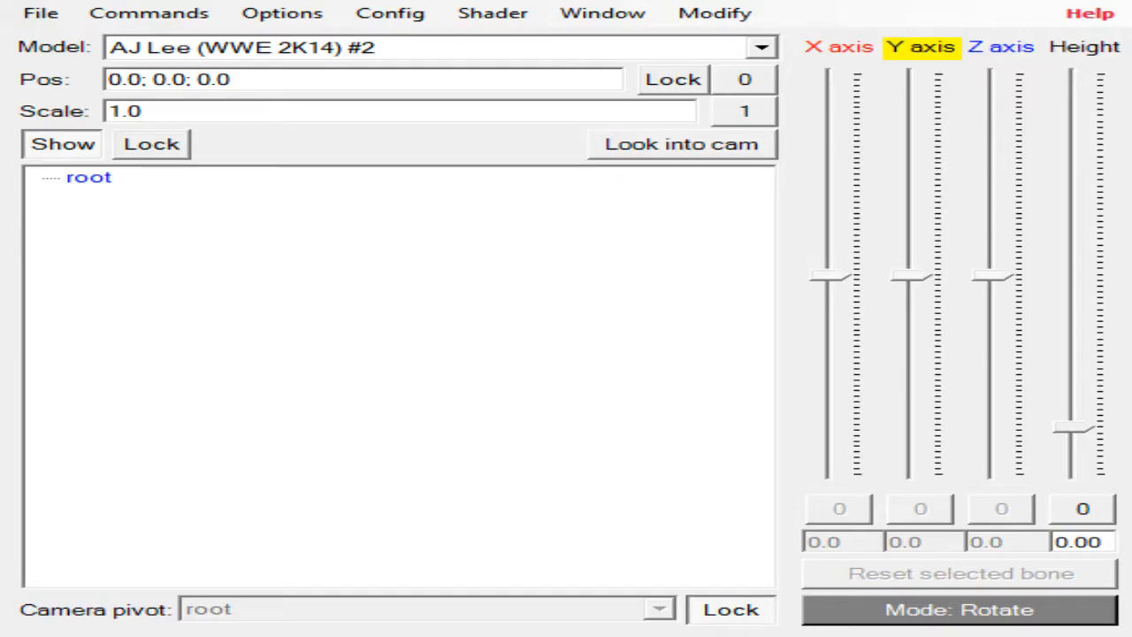
Step: In XNALara XPS, make AJ Lee (WWE 2K14) the current model and lock the camera pivot to root
click(731, 609)
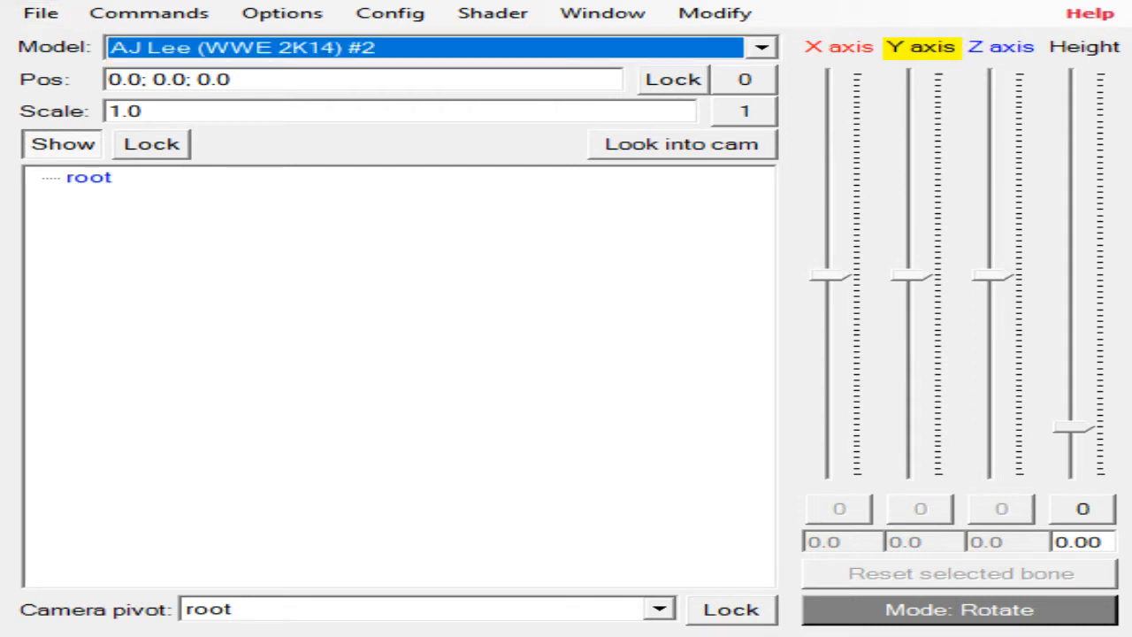
click(40, 14)
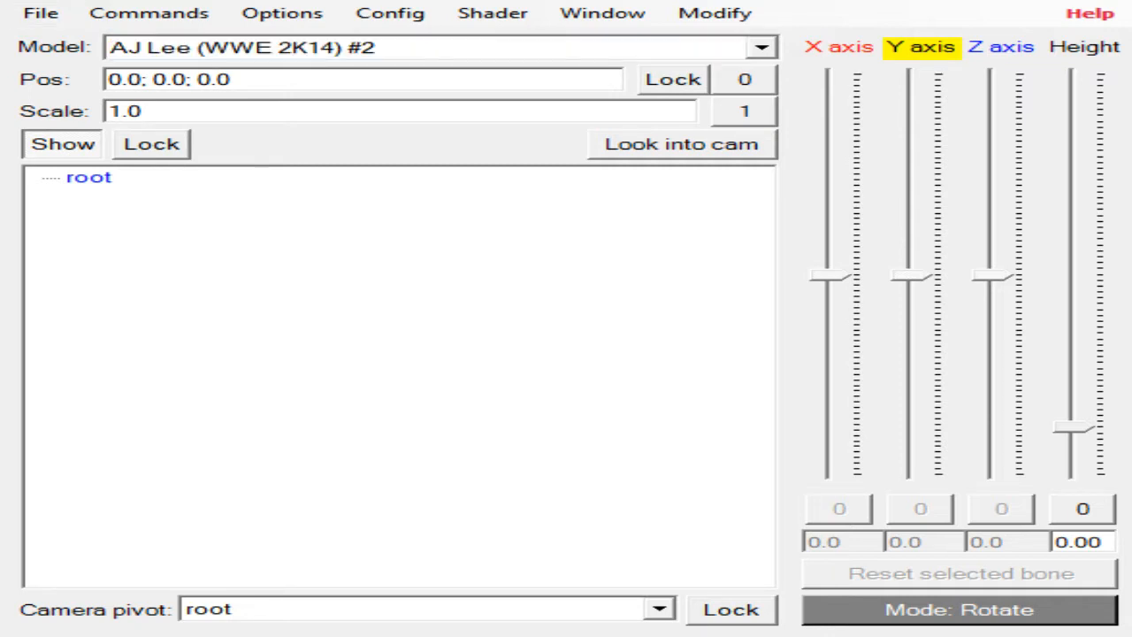
key(Return)
click(40, 14)
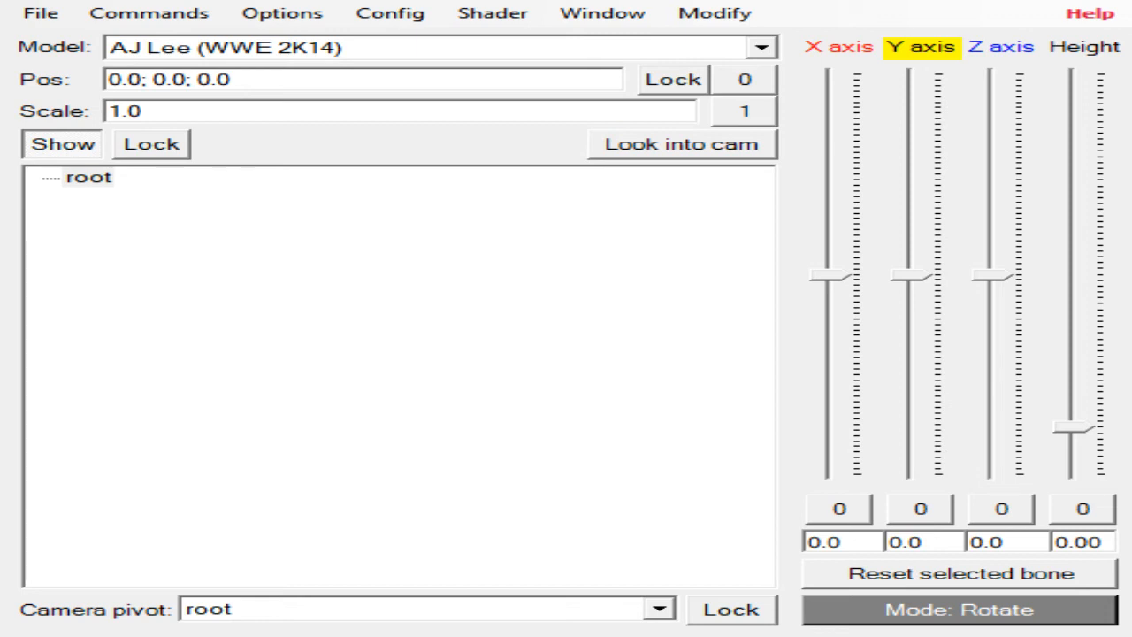
click(731, 609)
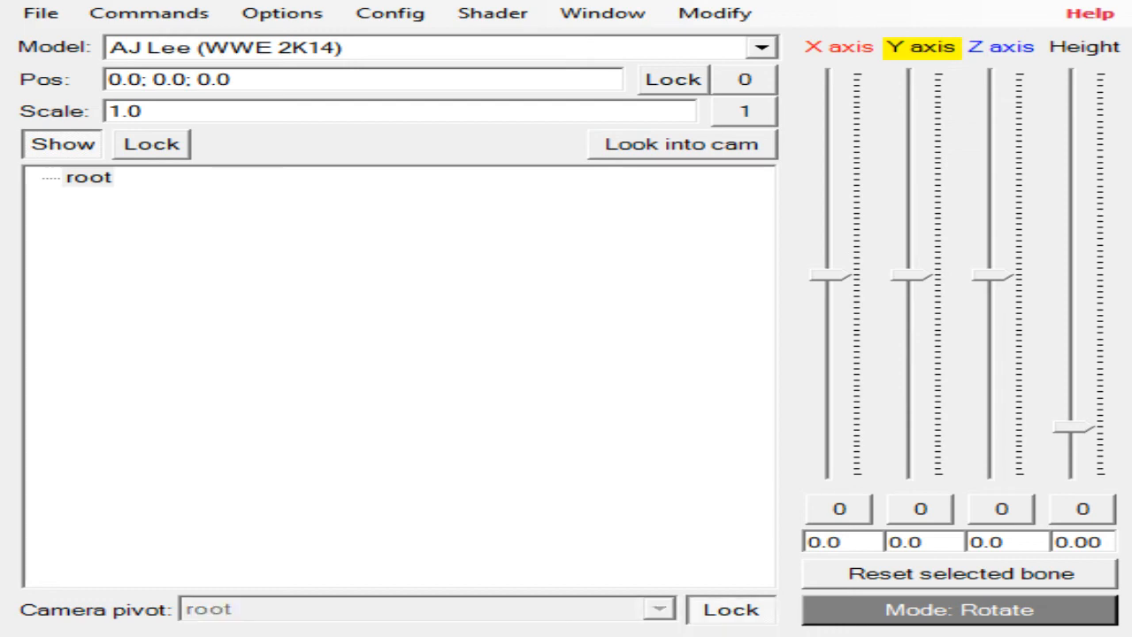